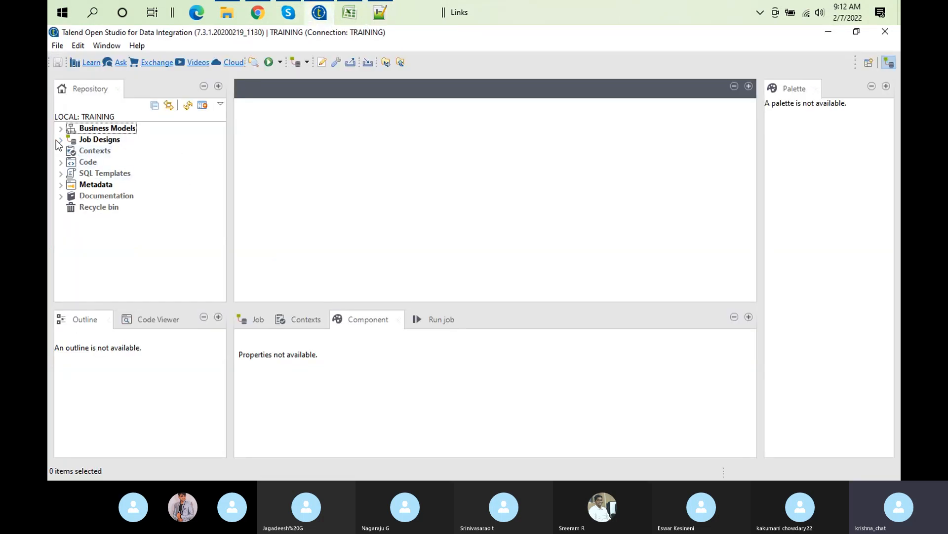
# Step: Open the existing jobs Ex5 and Ex4 from Job Designs to review their component flows
pyautogui.click(61, 140)
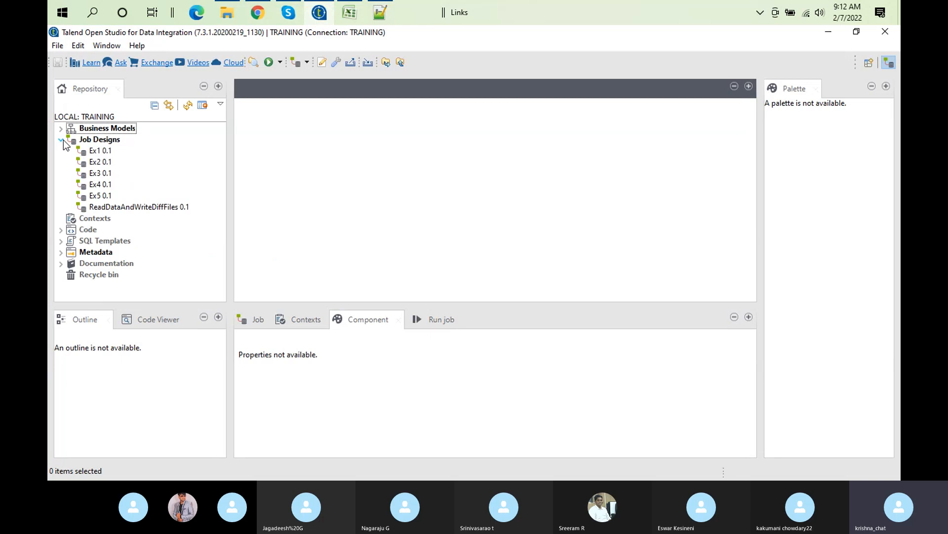
pyautogui.click(104, 198)
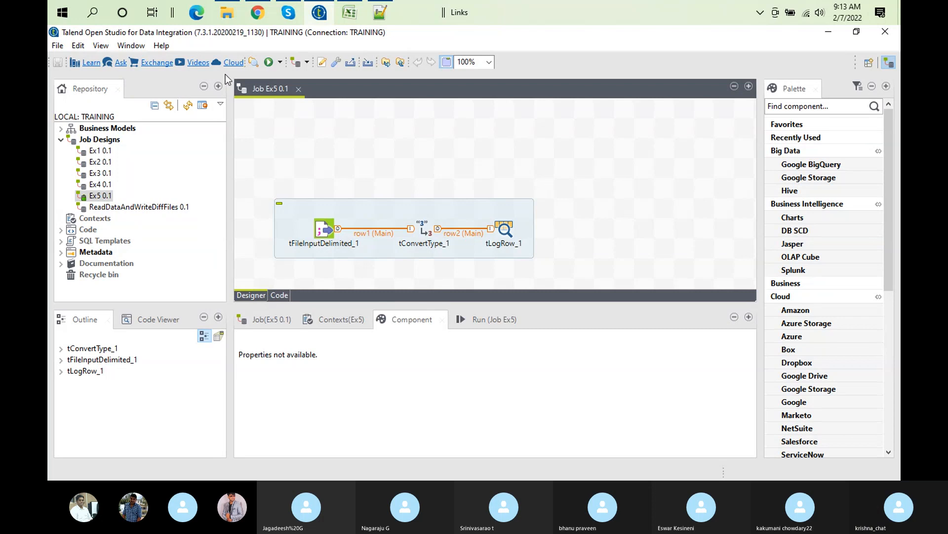
pyautogui.click(101, 185)
pyautogui.click(393, 173)
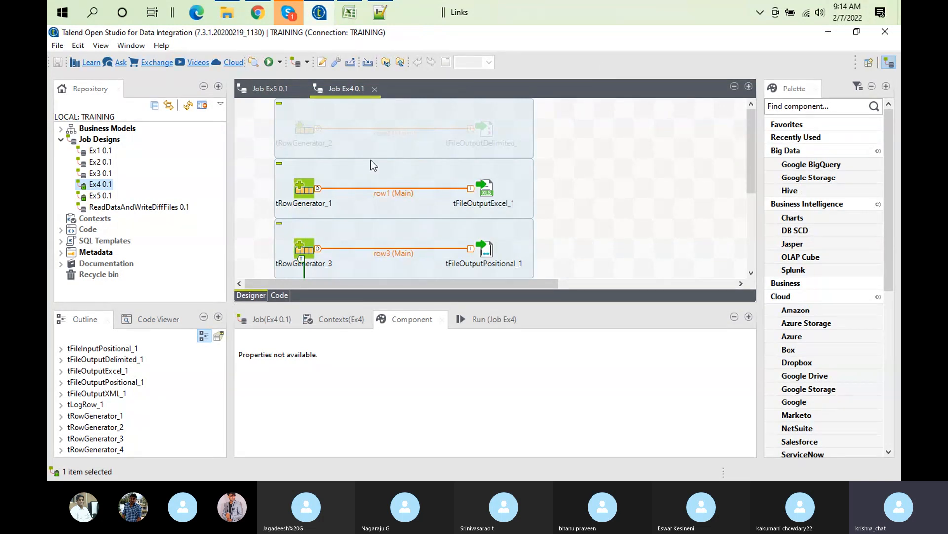
# Step: Create a new job named metadata under Job Designs
pyautogui.click(118, 140)
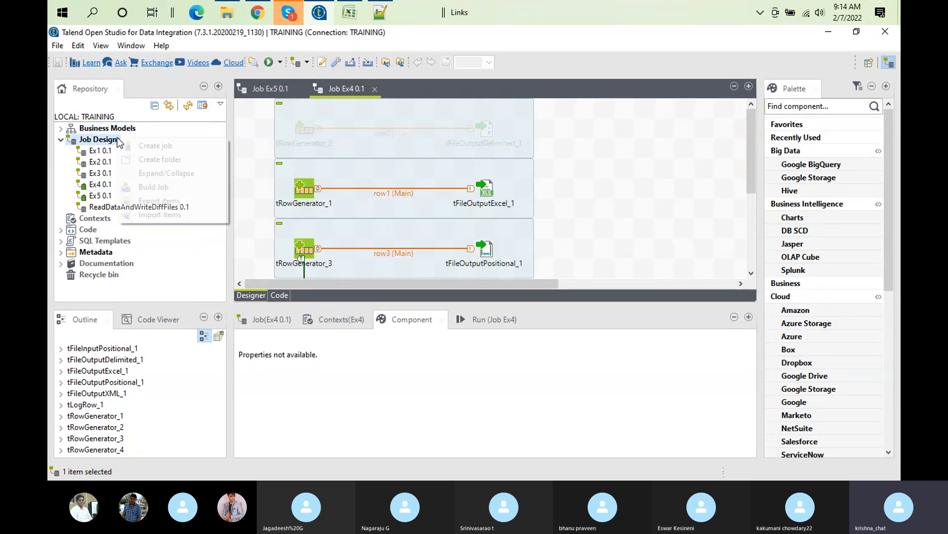
pyautogui.rightClick(118, 140)
pyautogui.click(167, 149)
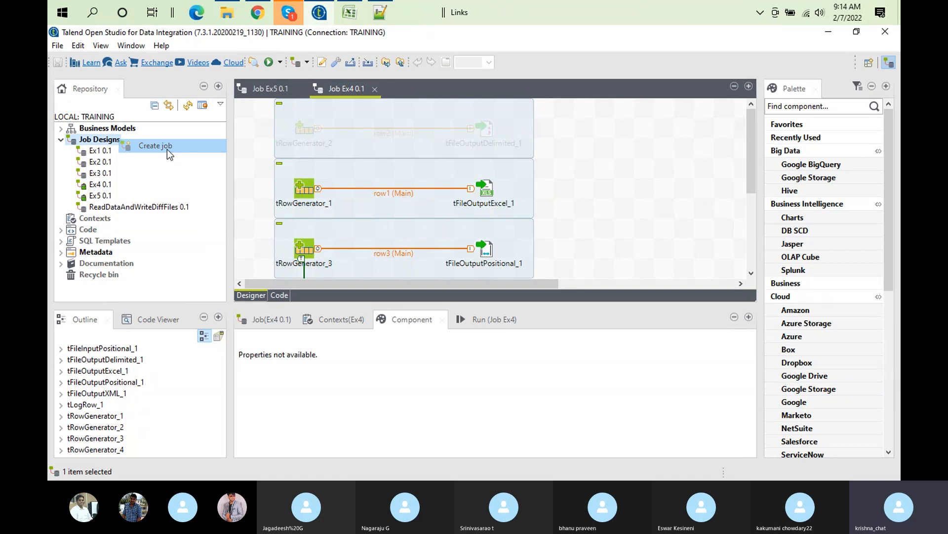
pyautogui.write('metada')
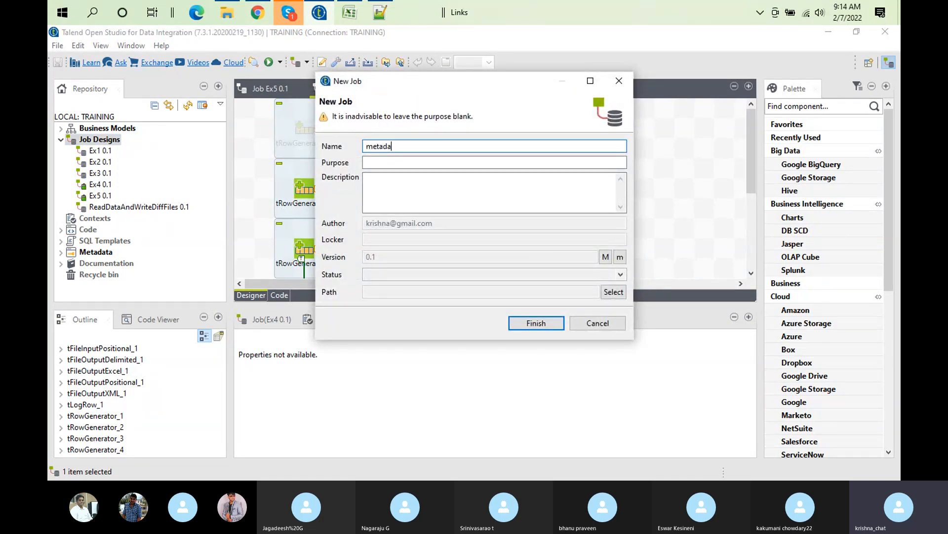
pyautogui.press('BackSpace')
pyautogui.write('ata')
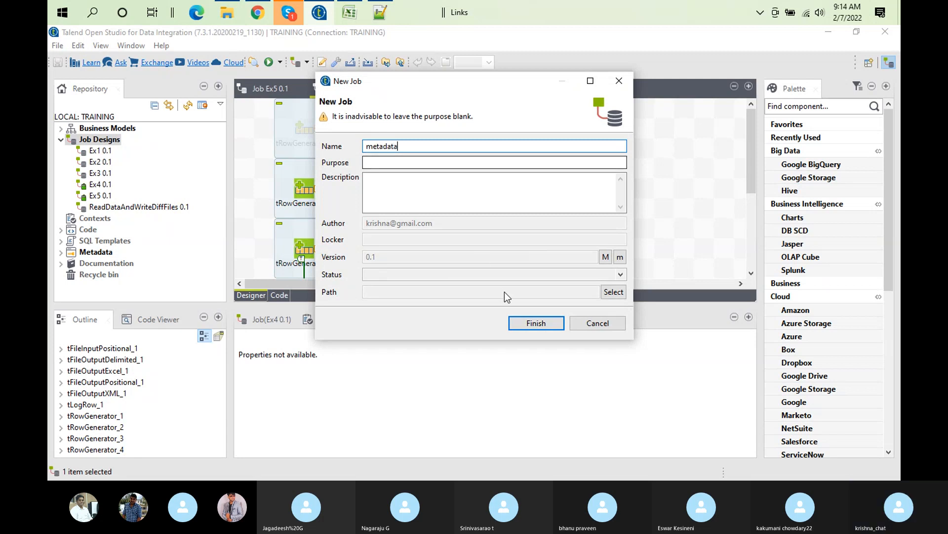
pyautogui.click(539, 322)
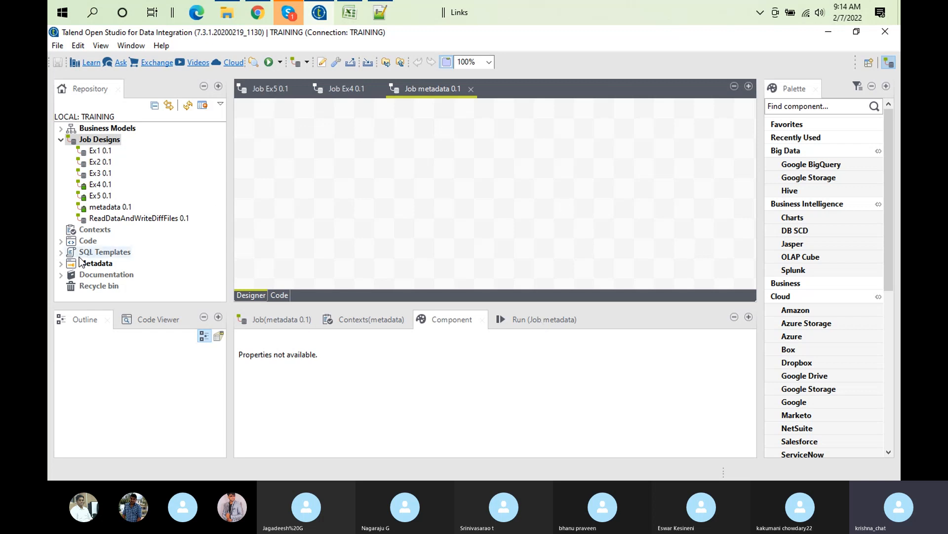
# Step: Expand the repository's Metadata down to the schema of the Addresses delimited file
pyautogui.click(61, 262)
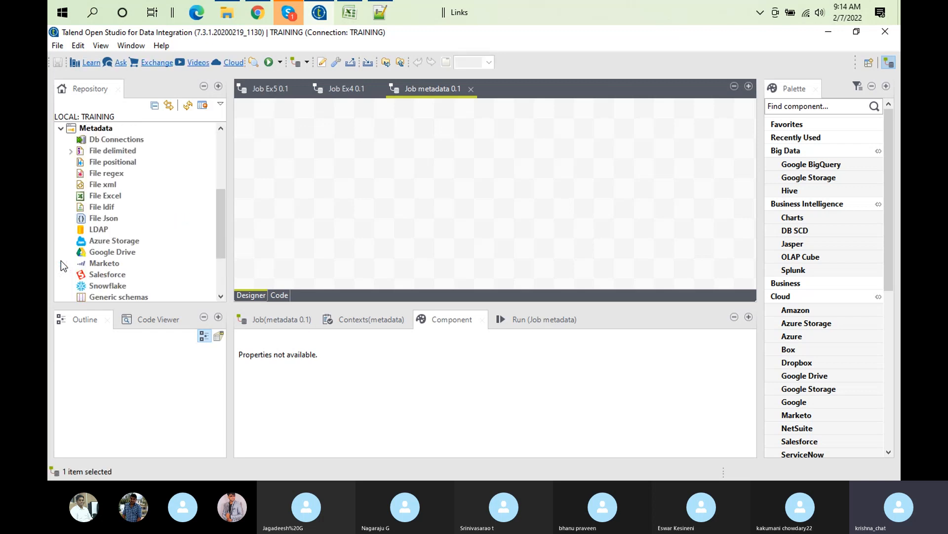
pyautogui.click(70, 150)
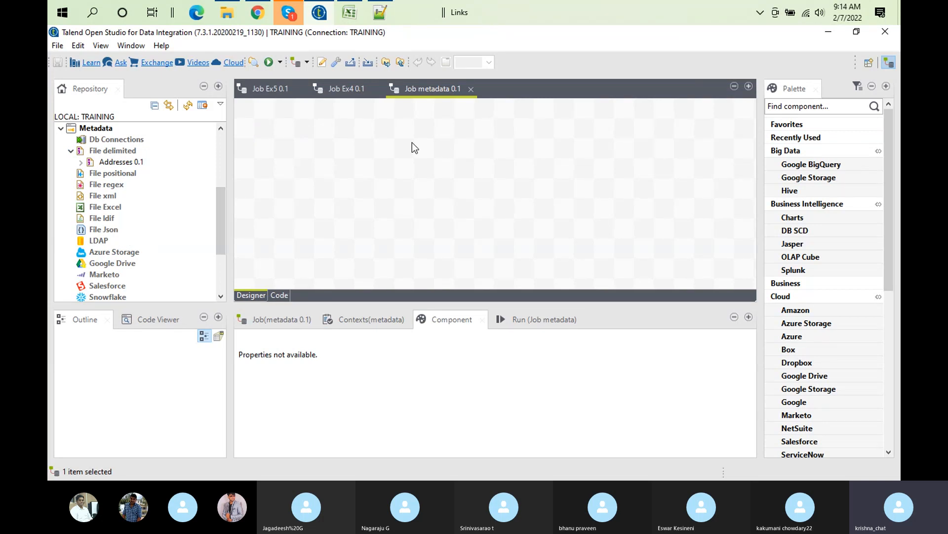
pyautogui.click(81, 163)
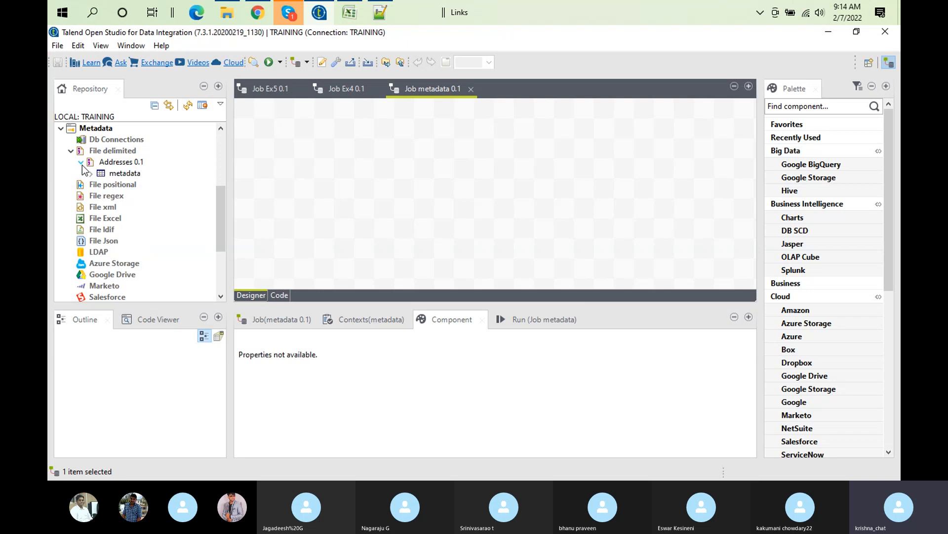
pyautogui.doubleClick(99, 175)
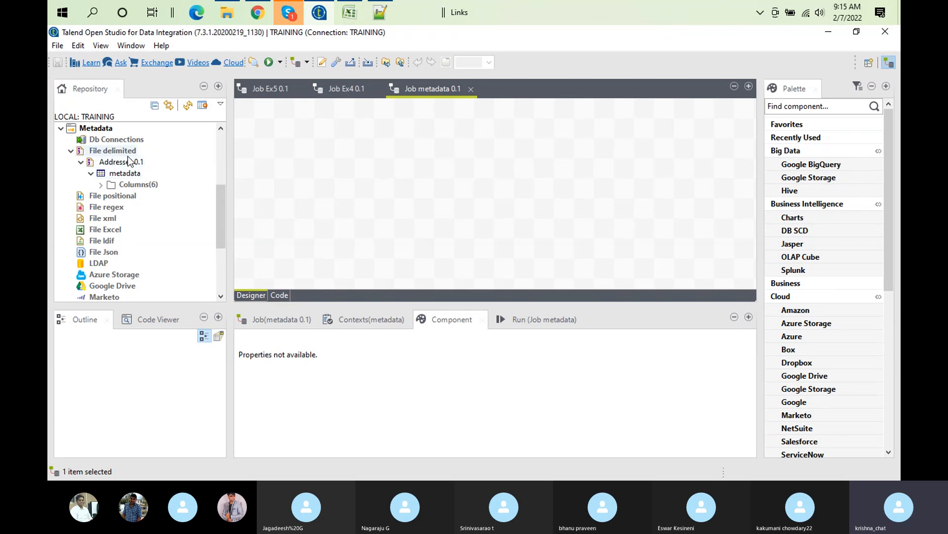
# Step: Open the Addresses delimited file definition for editing, review its file path and parse settings, and cancel
pyautogui.click(135, 163)
pyautogui.rightClick(139, 165)
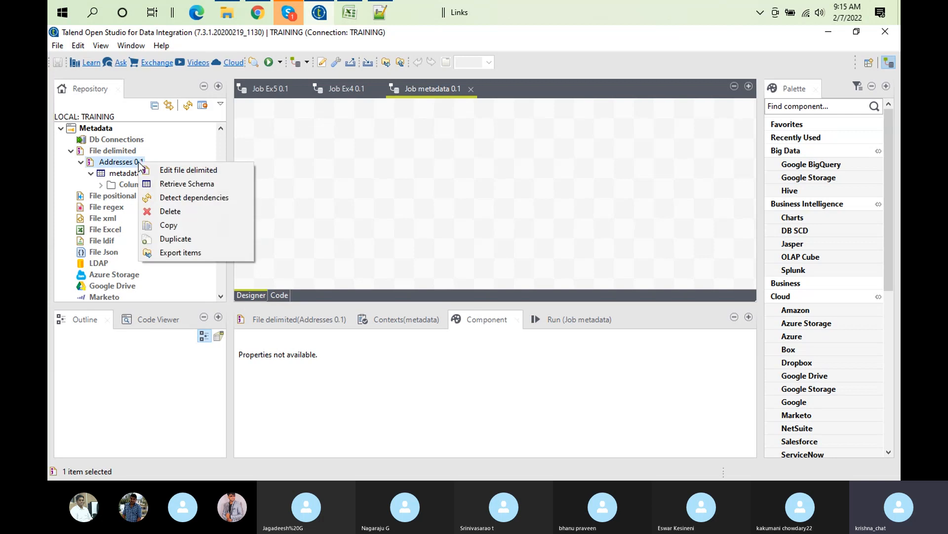
pyautogui.click(205, 170)
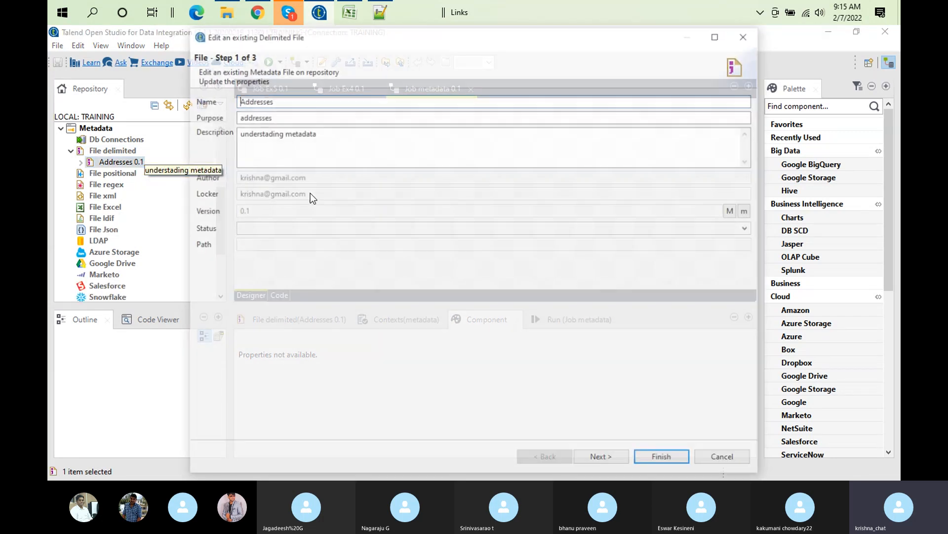
pyautogui.click(612, 456)
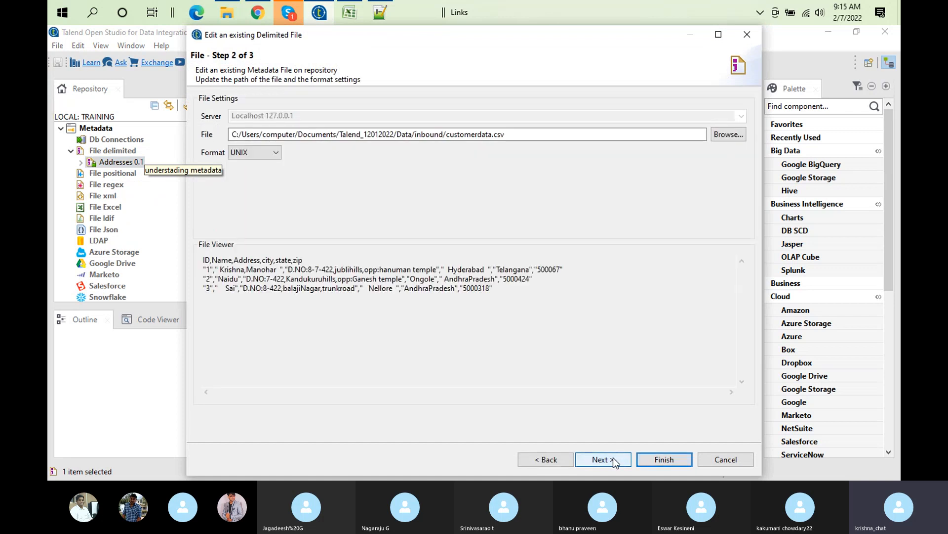
pyautogui.click(612, 457)
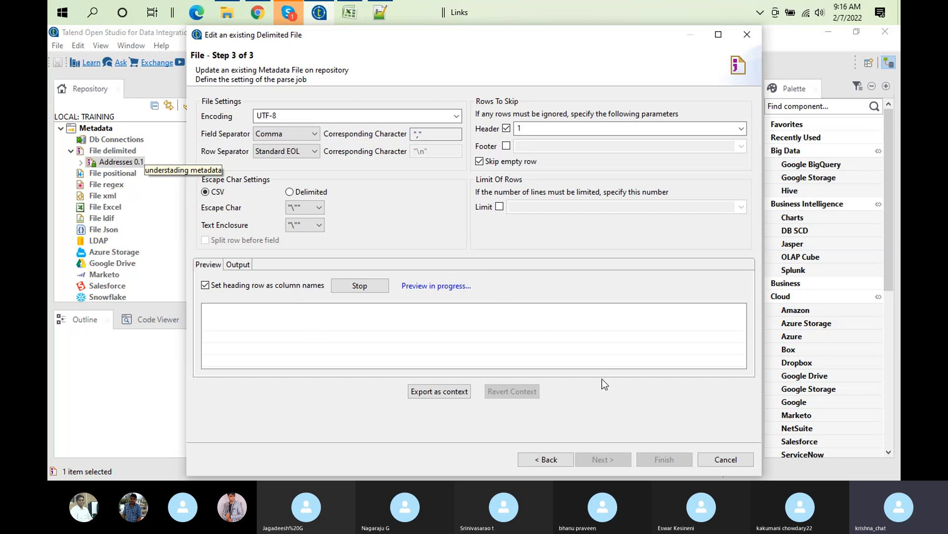
pyautogui.click(742, 461)
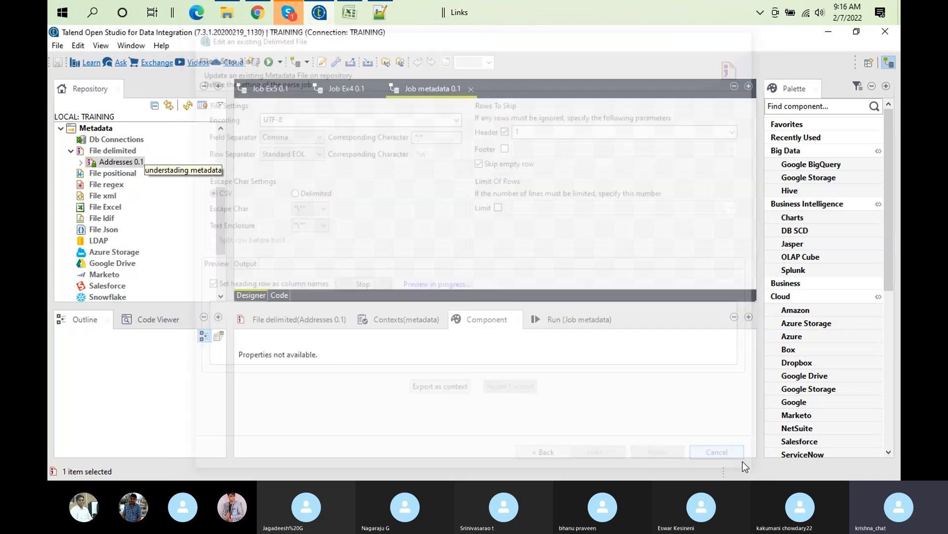
# Step: Reopen the Addresses definition, examine the data preview in its final step, and close it without saving
pyautogui.doubleClick(117, 163)
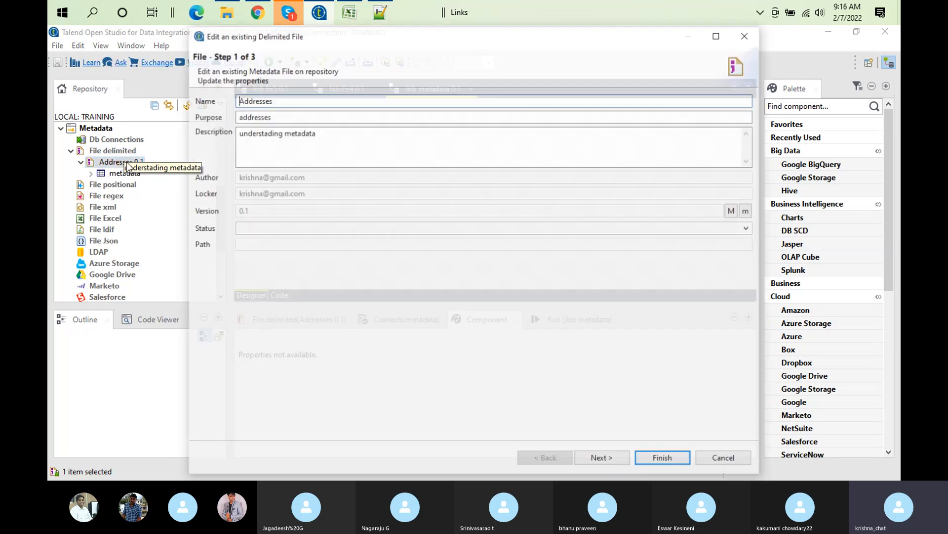
pyautogui.click(611, 458)
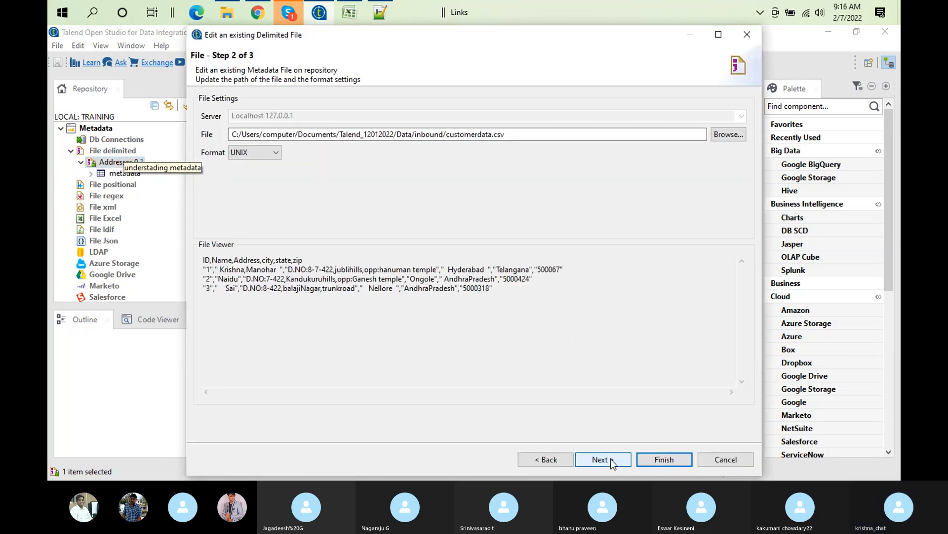
pyautogui.click(611, 458)
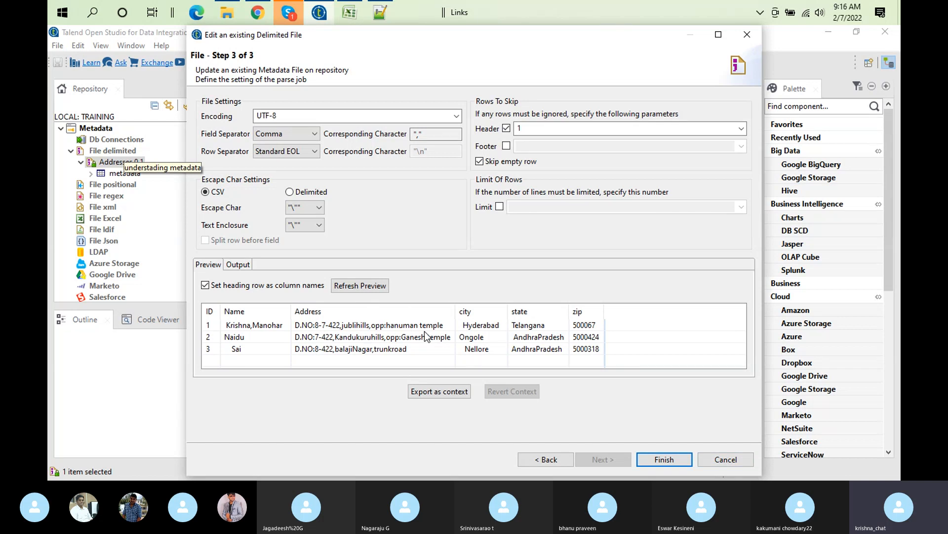
pyautogui.click(725, 458)
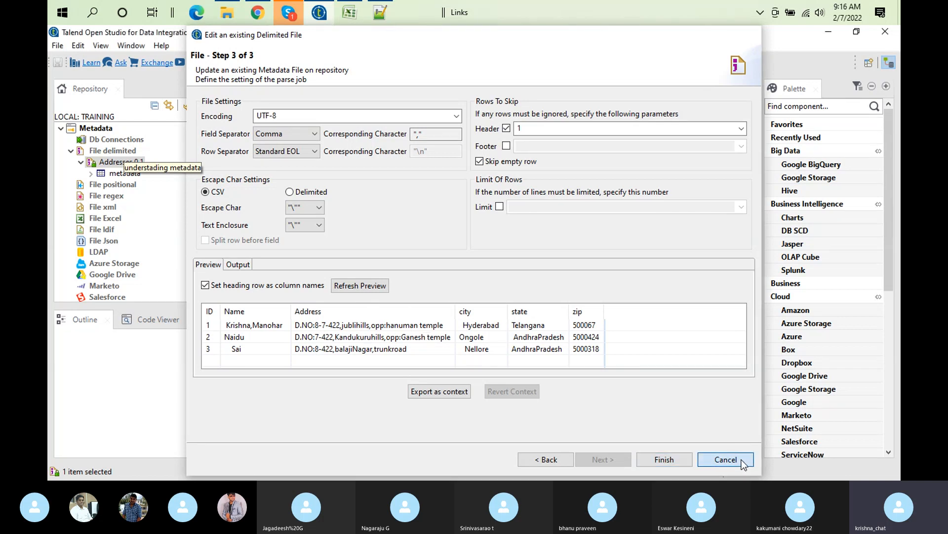
# Step: Add the Addresses metadata to the metadata job's canvas as a tFileInputDelimited component
pyautogui.moveTo(121, 163); pyautogui.dragTo(344, 170)
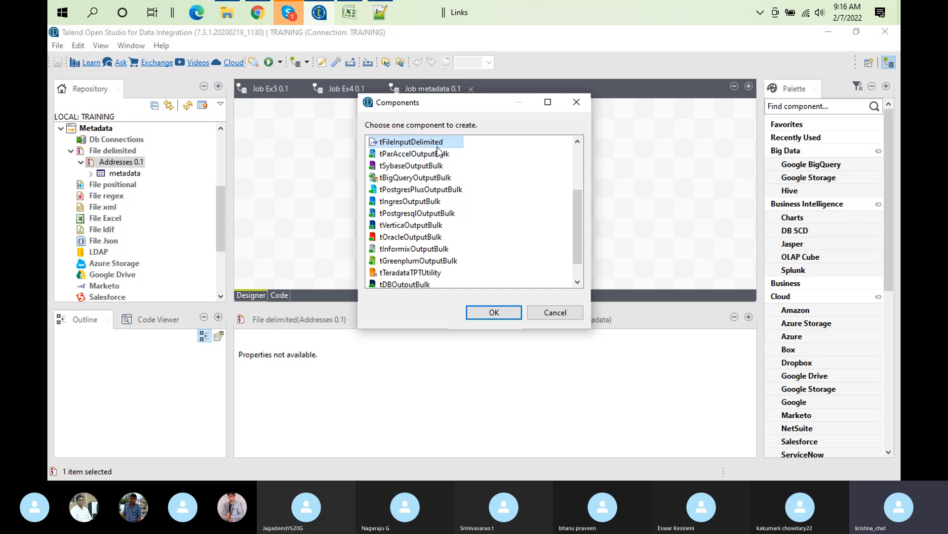
pyautogui.moveTo(576, 230); pyautogui.dragTo(577, 191)
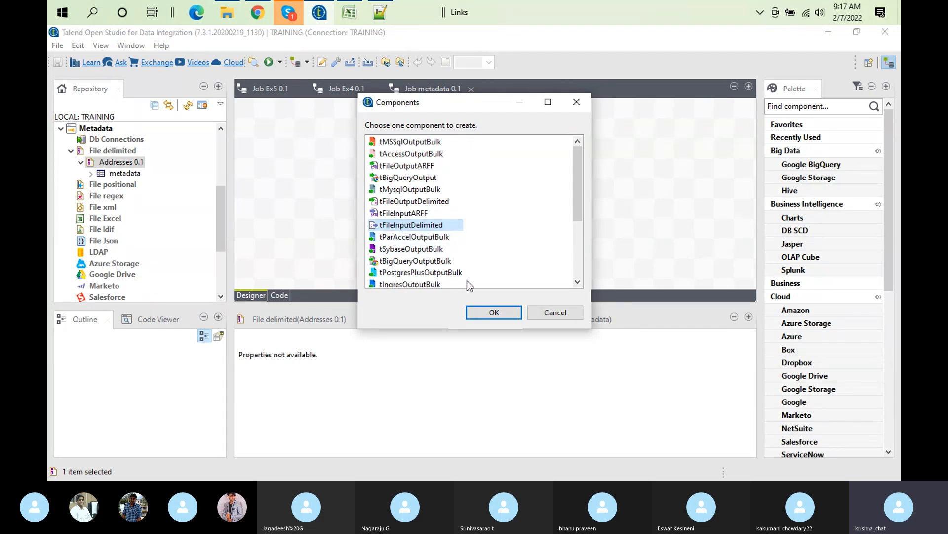
pyautogui.click(506, 314)
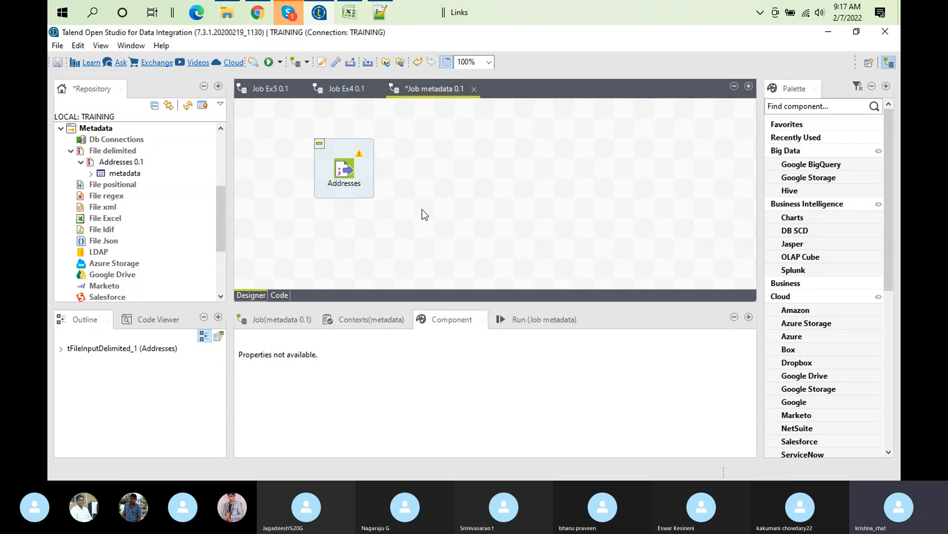
# Step: Examine the Addresses component's basic settings in an enlarged view, including its repository property type and schema
pyautogui.click(349, 171)
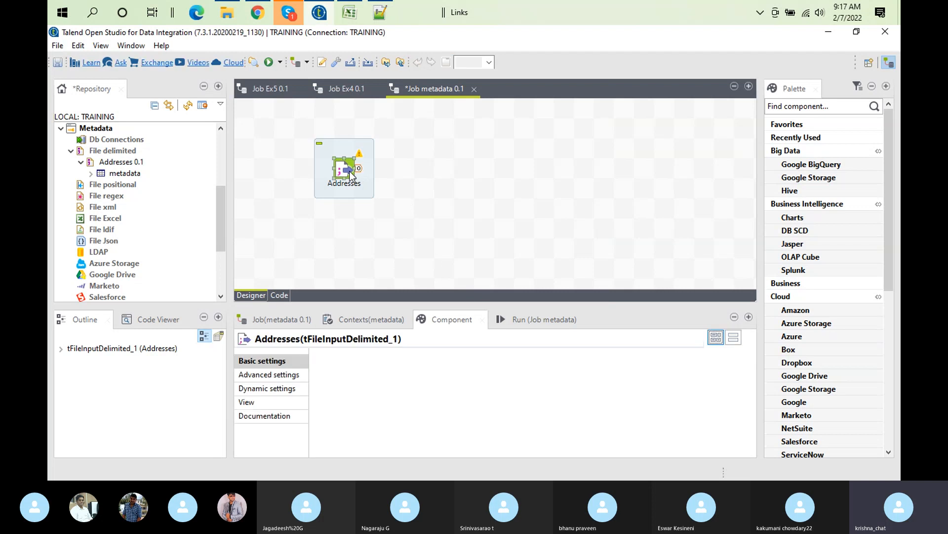
pyautogui.doubleClick(451, 320)
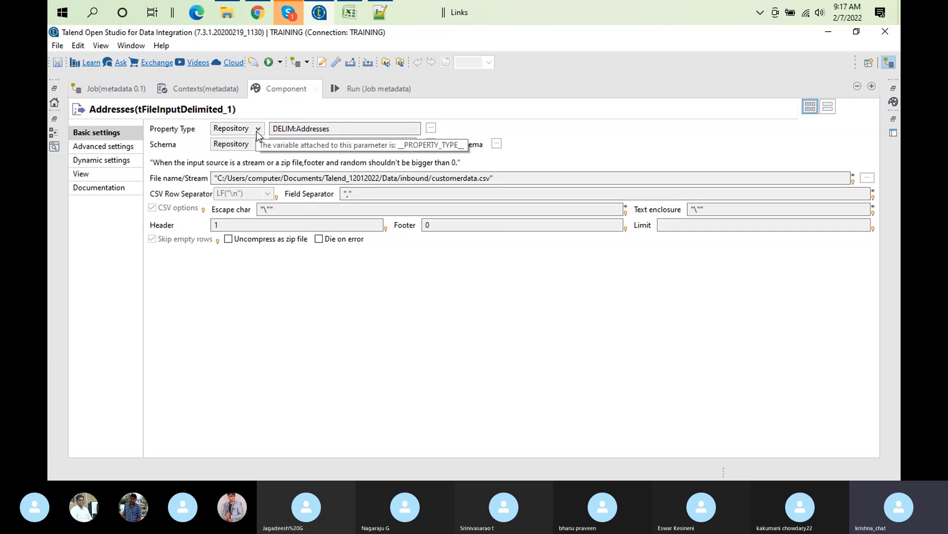
pyautogui.doubleClick(281, 93)
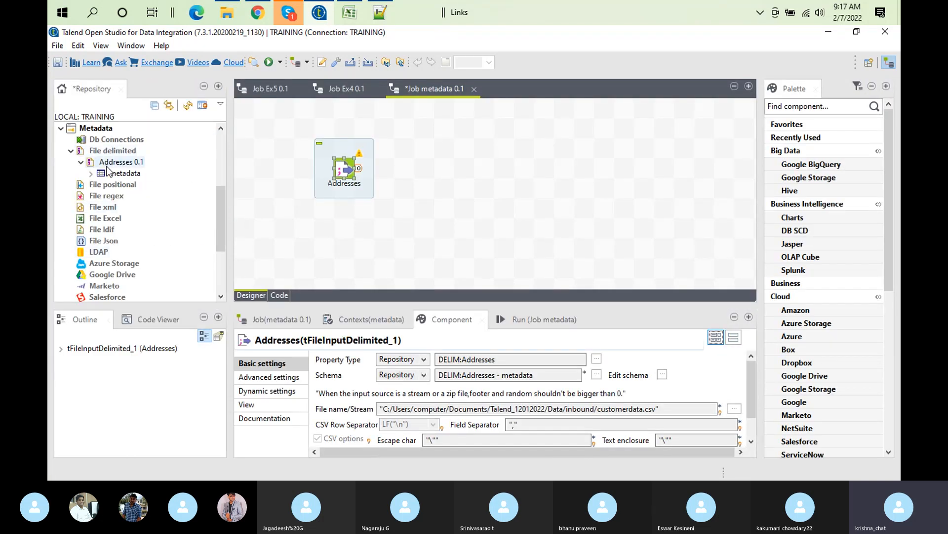
# Step: Check the properties of the Addresses definition, cancel, and compare them with the component's enlarged basic settings
pyautogui.rightClick(108, 168)
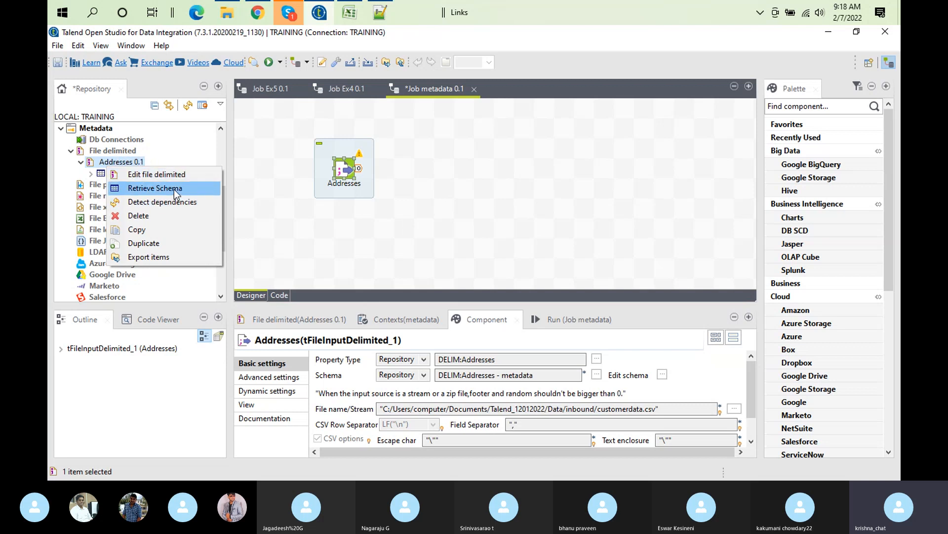
pyautogui.click(195, 179)
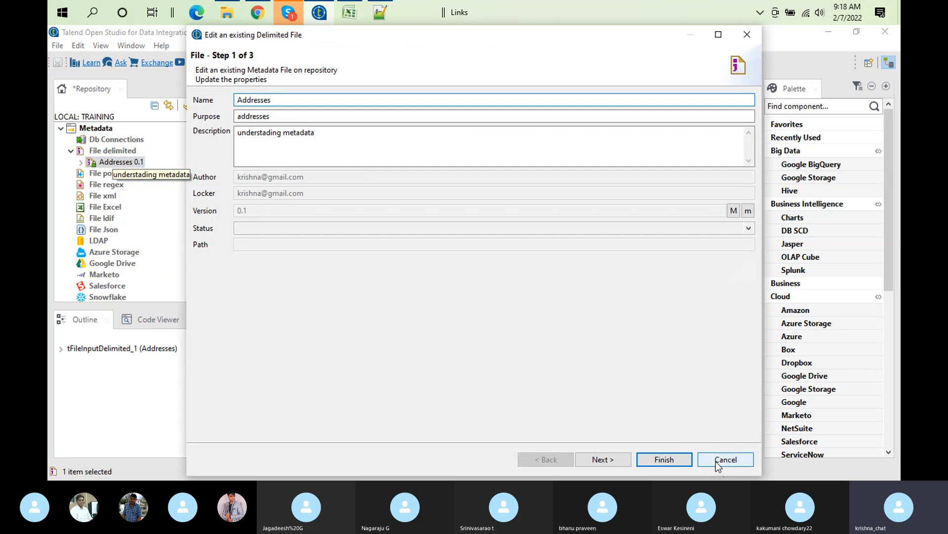
pyautogui.click(718, 463)
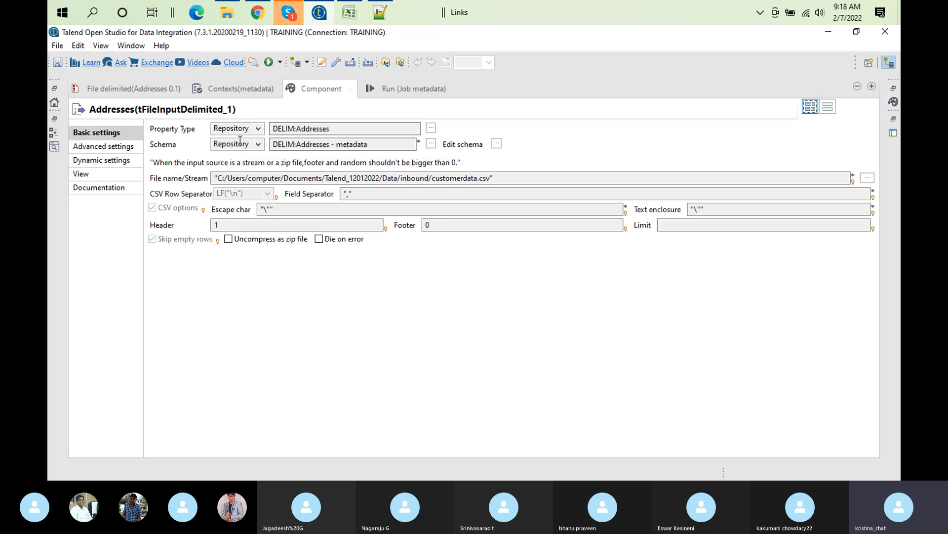
pyautogui.doubleClick(312, 89)
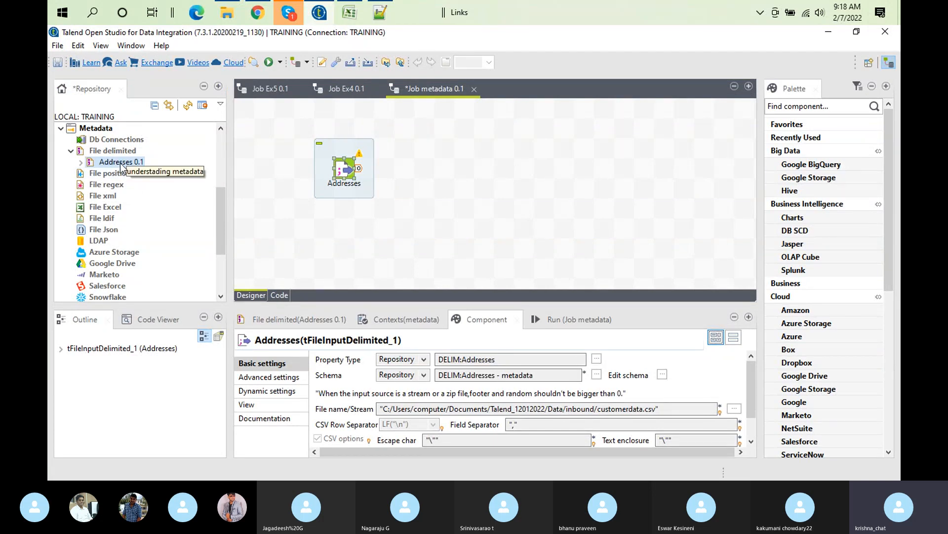
# Step: Expand the Addresses metadata schema to list its individual columns
pyautogui.click(81, 162)
pyautogui.click(91, 174)
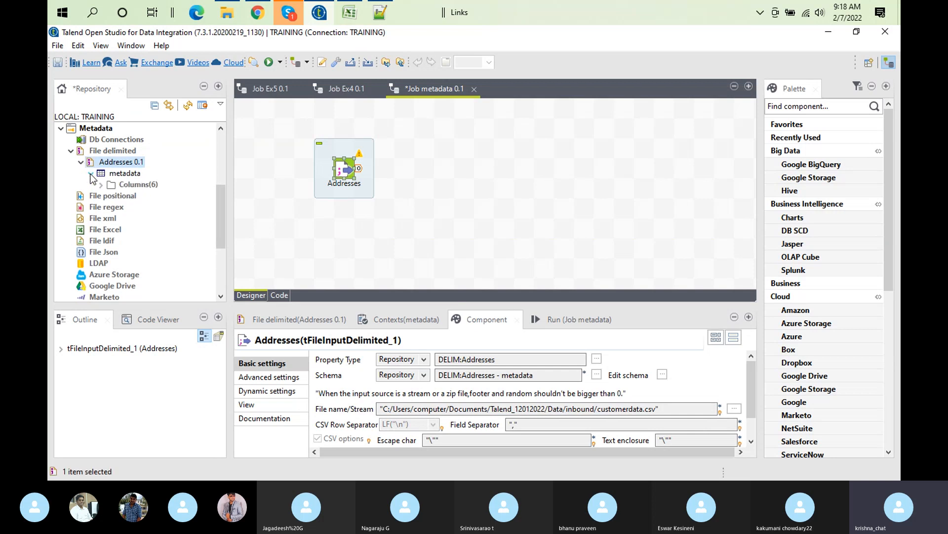
pyautogui.click(101, 185)
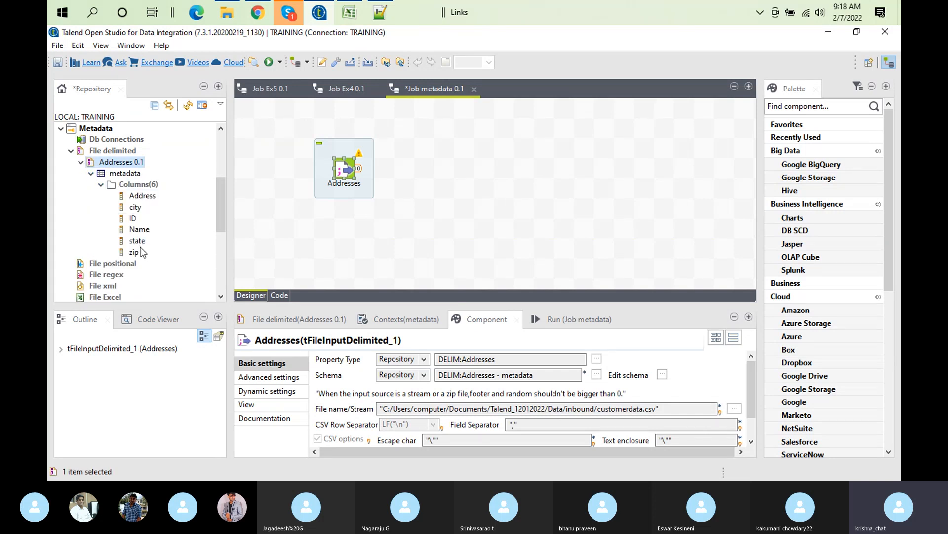
# Step: Add a built-in tFileInputDelimited component to the canvas below the Addresses component
pyautogui.click(361, 221)
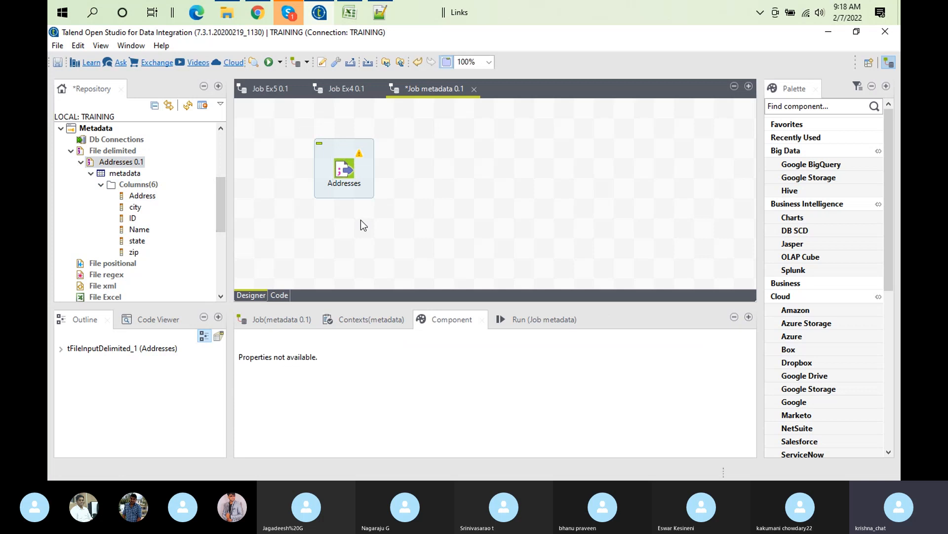
pyautogui.write('tfile')
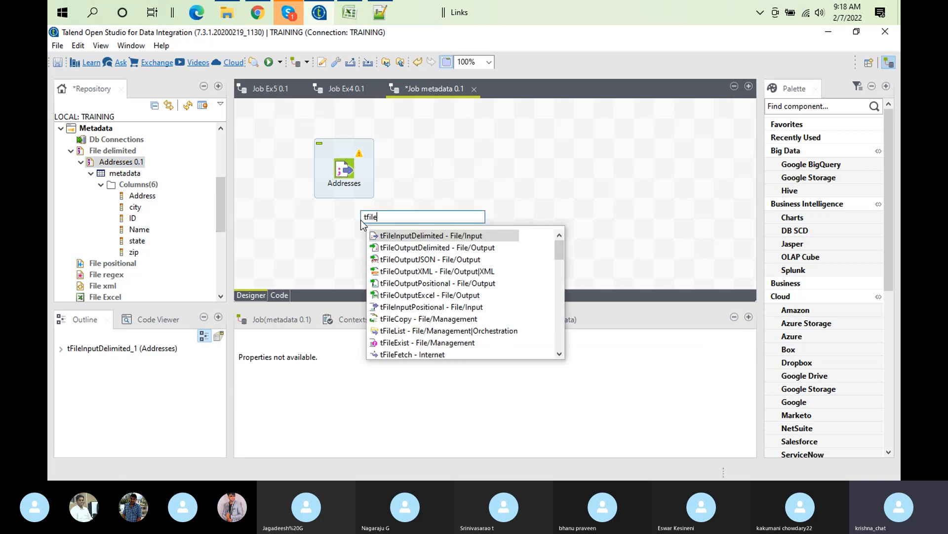
pyautogui.doubleClick(426, 237)
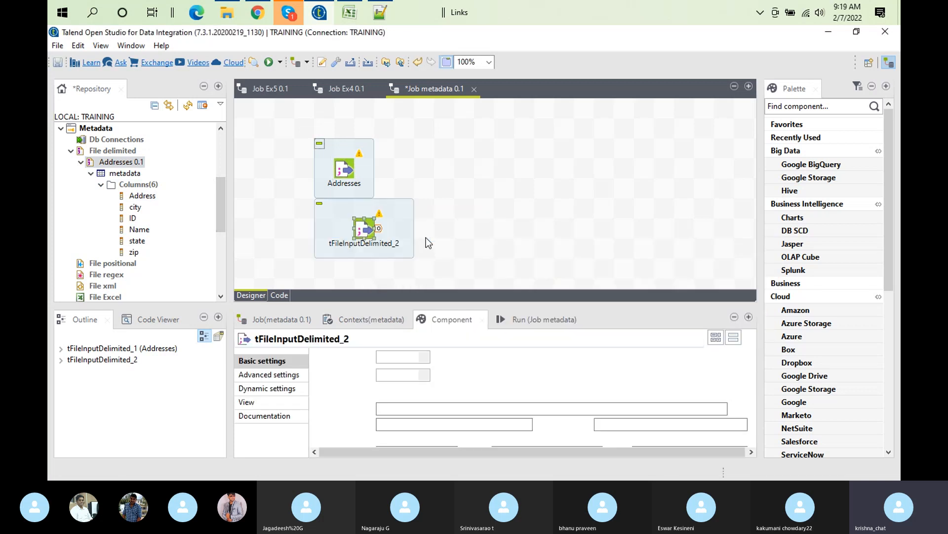
# Step: Add five new columns to the schema of the built-in tFileInputDelimited component and accept the schema
pyautogui.click(490, 375)
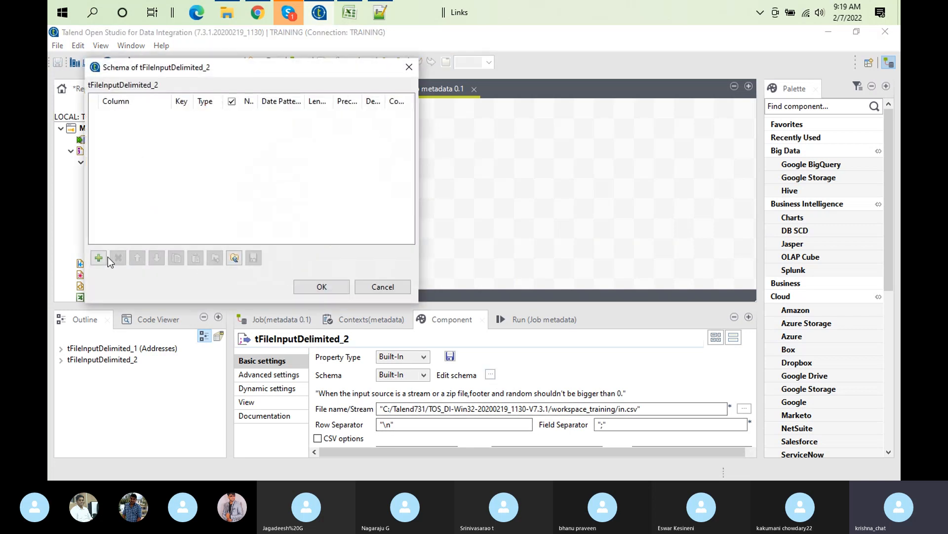
pyautogui.click(99, 257)
pyautogui.click(99, 257)
pyautogui.click(99, 257)
pyautogui.click(99, 258)
pyautogui.click(99, 257)
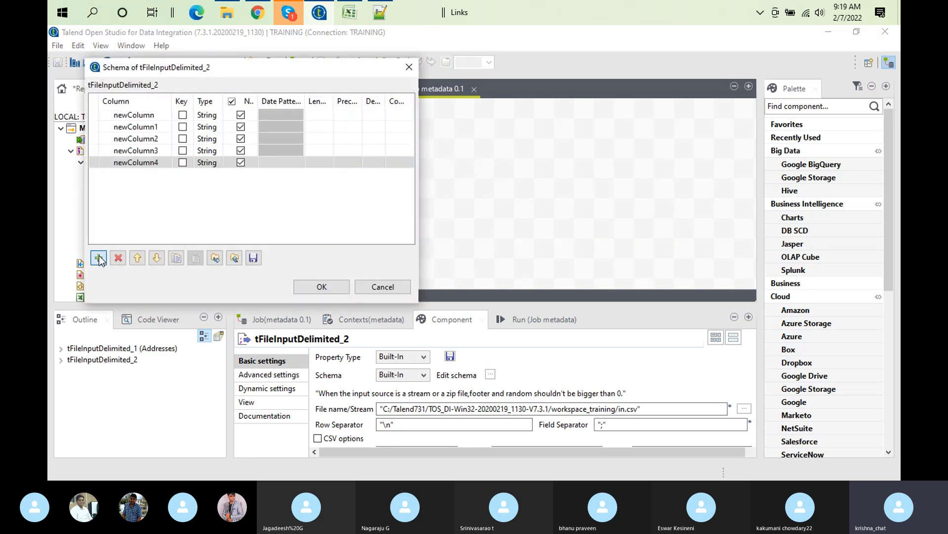
pyautogui.click(321, 287)
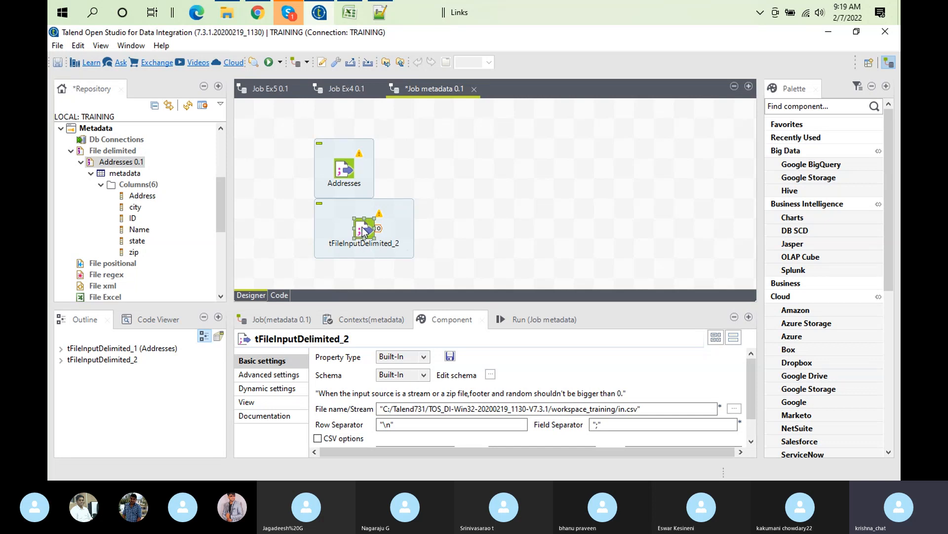
# Step: Delete the built-in tFileInputDelimited component from the metadata job
pyautogui.rightClick(362, 227)
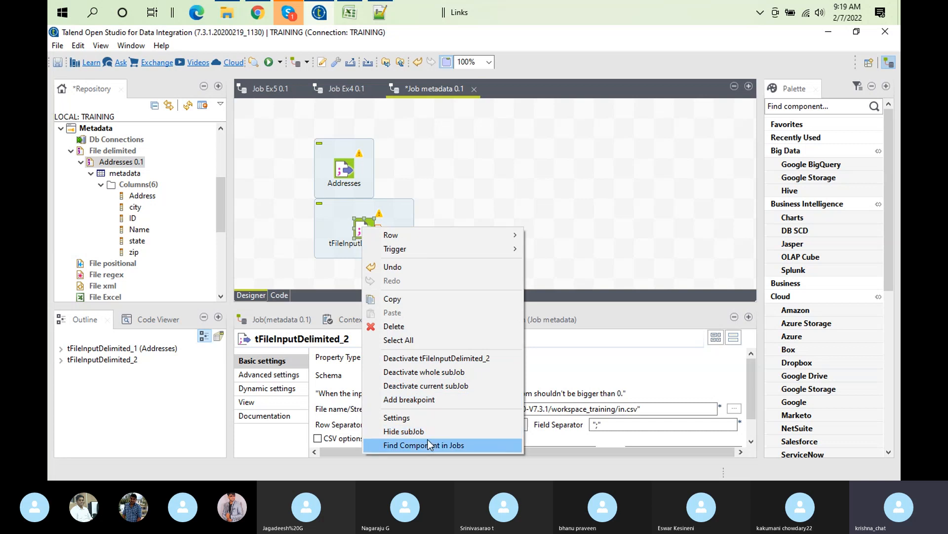
pyautogui.click(423, 327)
# Step: Add a tLogRow component and link Addresses to it through a Main row, with both components aligned horizontally
pyautogui.write('tlo')
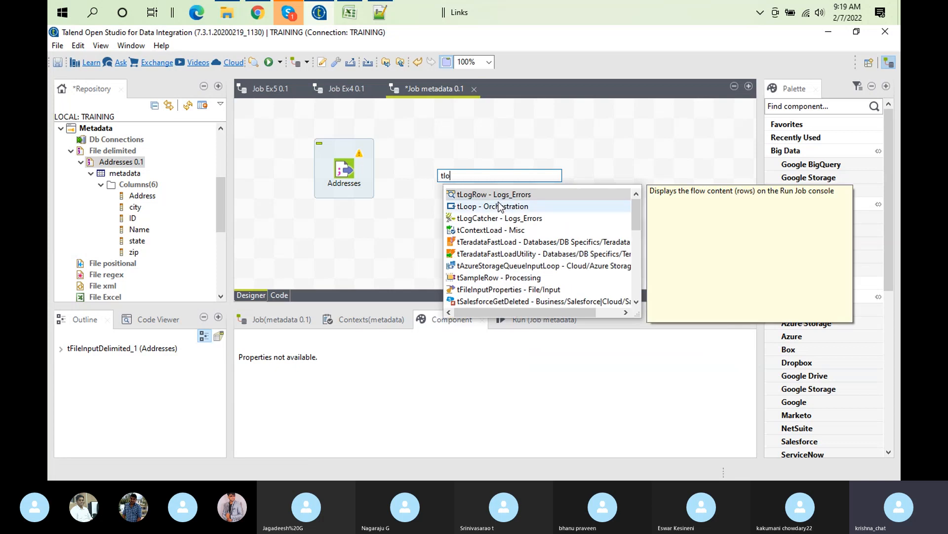
pyautogui.doubleClick(495, 195)
pyautogui.click(346, 170)
pyautogui.rightClick(342, 168)
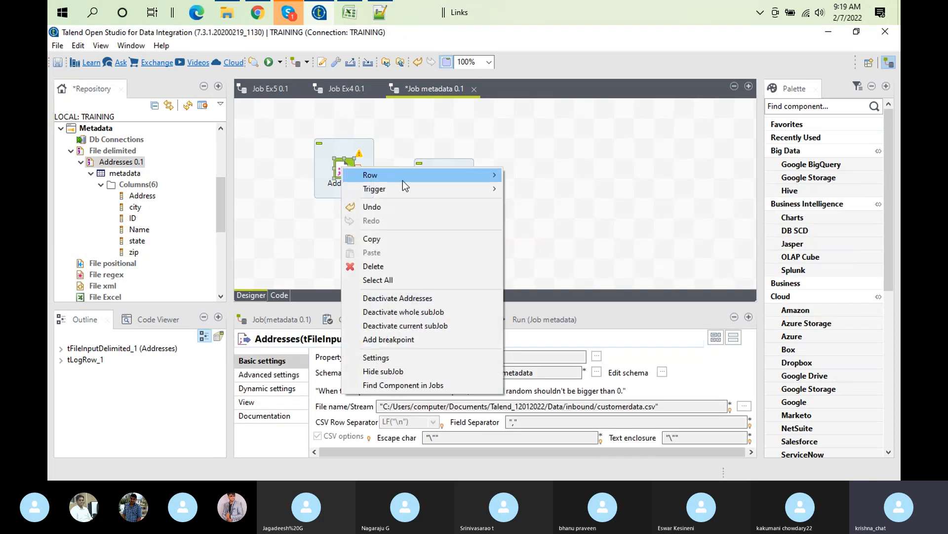
pyautogui.moveTo(402, 179)
pyautogui.click(528, 175)
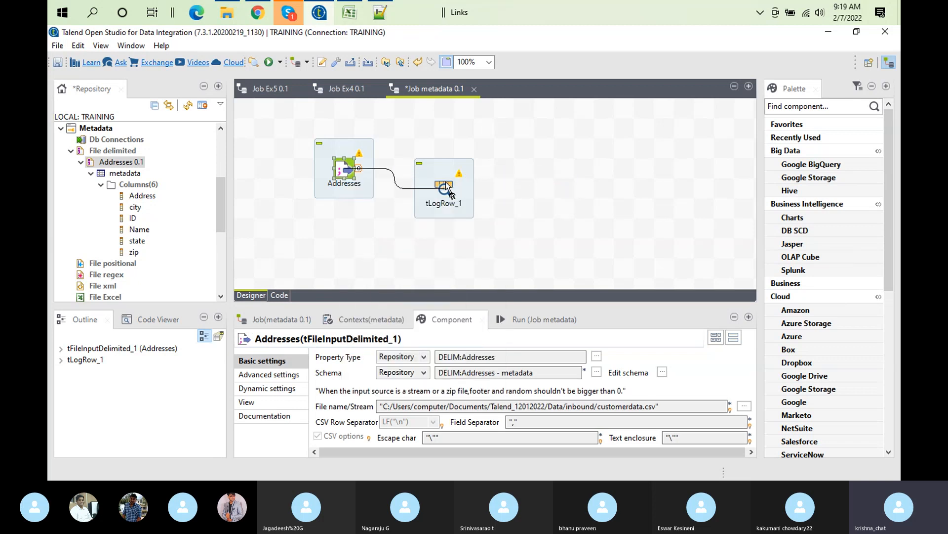
pyautogui.click(447, 189)
pyautogui.moveTo(349, 168); pyautogui.dragTo(323, 200)
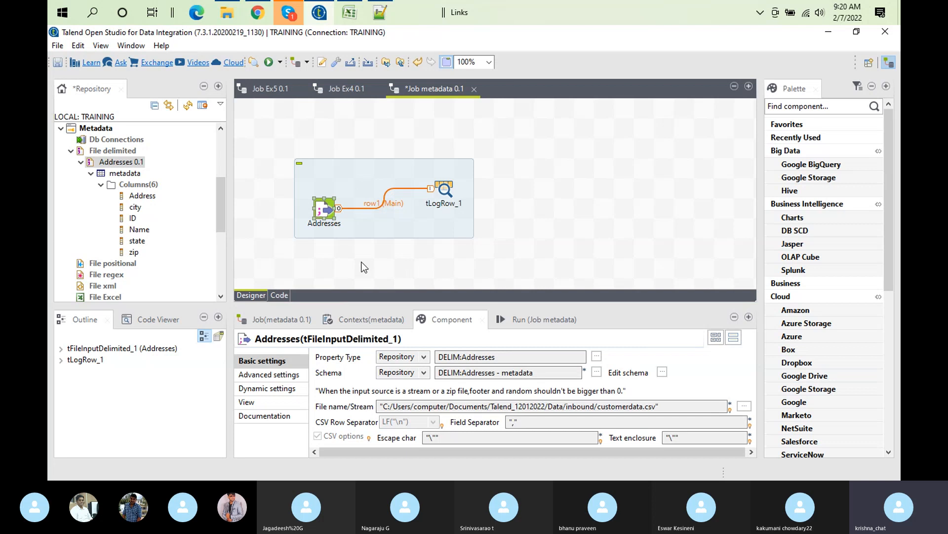
pyautogui.moveTo(329, 208); pyautogui.dragTo(327, 194)
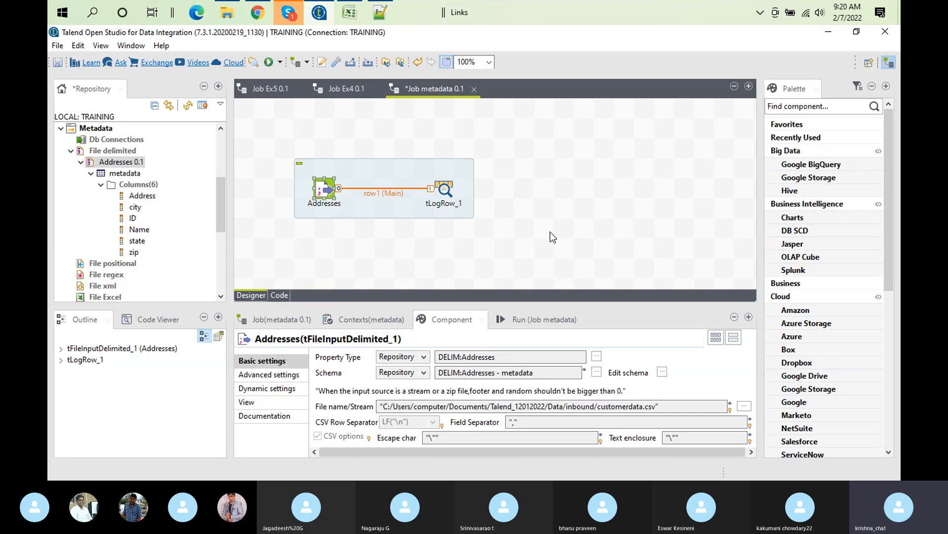
# Step: Review the basic settings of the Addresses component and run the metadata job
pyautogui.click(529, 320)
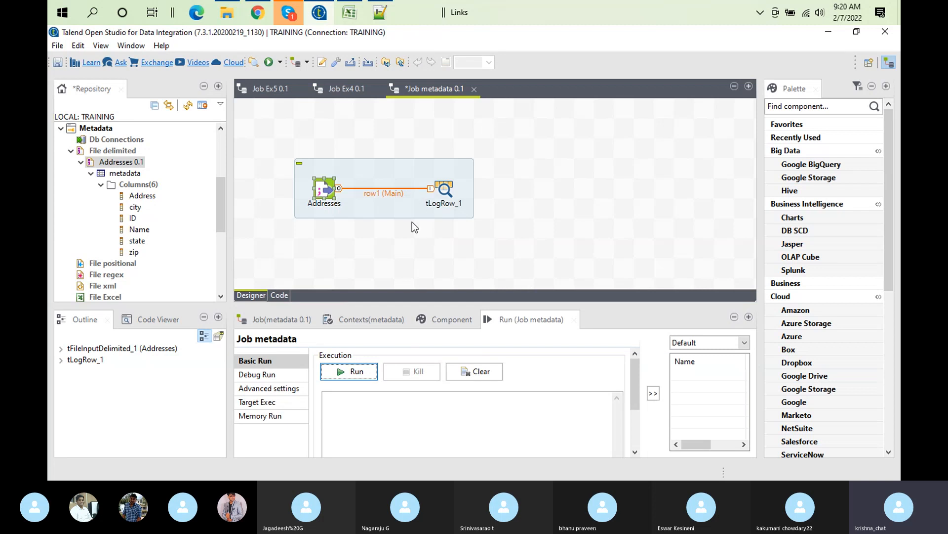
pyautogui.doubleClick(329, 193)
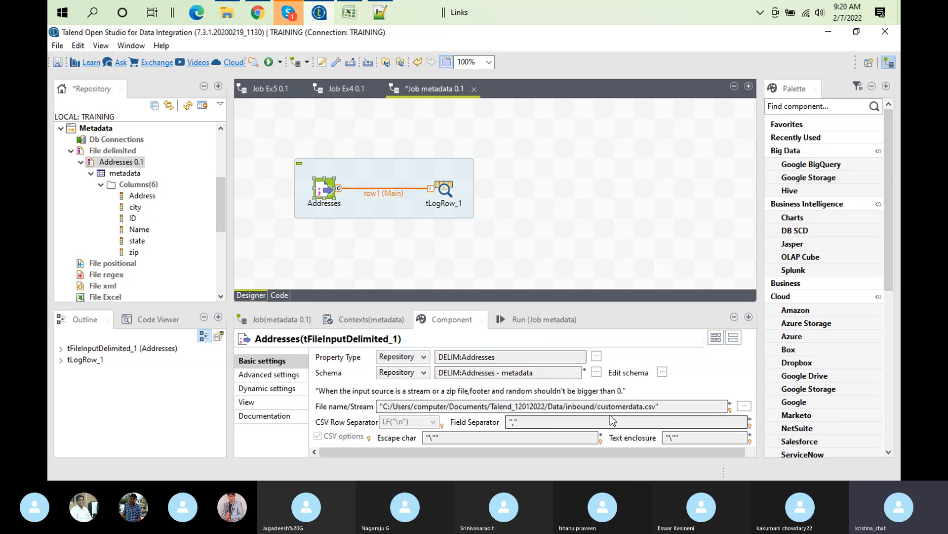
pyautogui.click(537, 319)
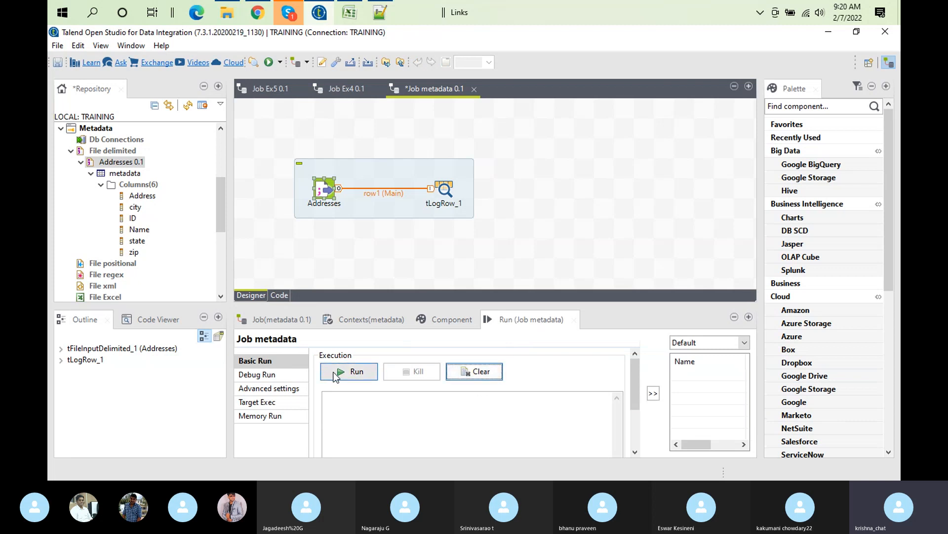
pyautogui.click(351, 373)
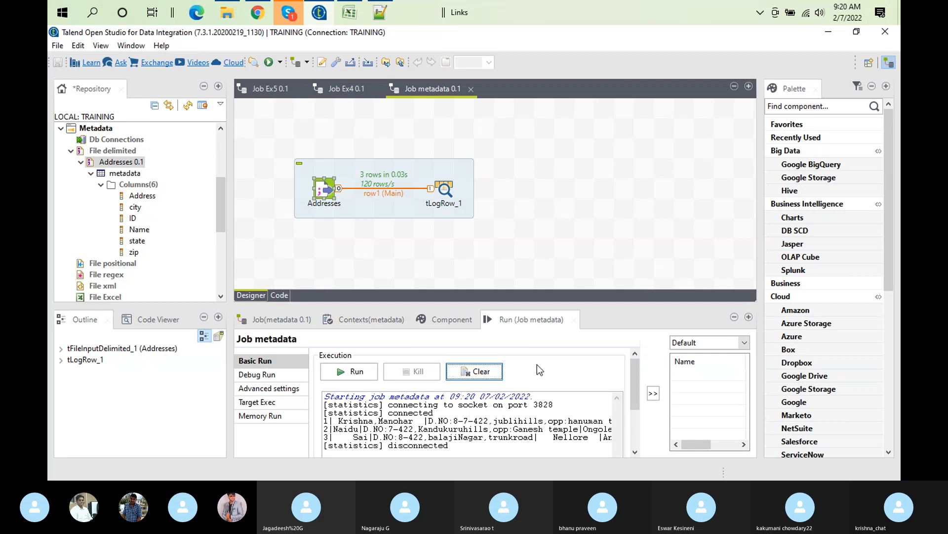
# Step: Set the tLogRow component's mode to Table (print values in cells of a table) and sync its columns
pyautogui.doubleClick(444, 186)
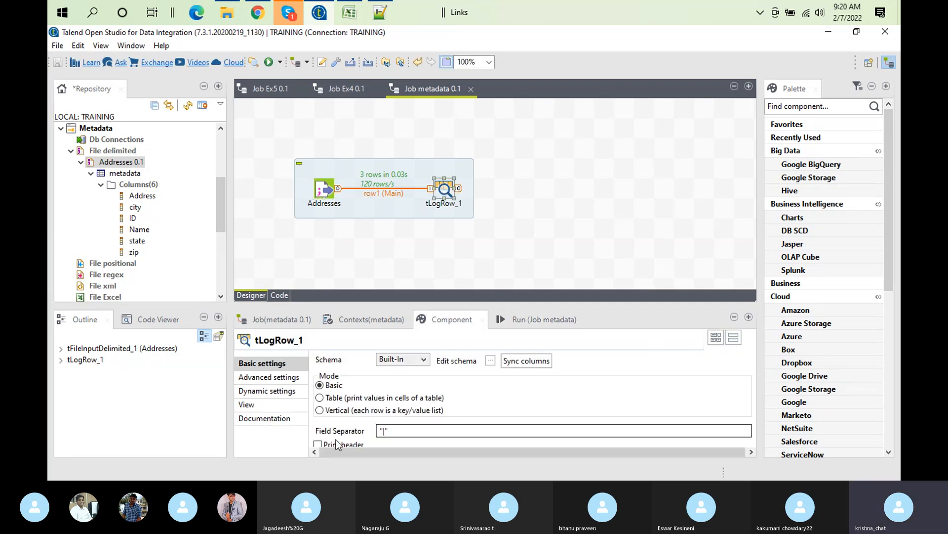
pyautogui.click(319, 399)
pyautogui.click(527, 361)
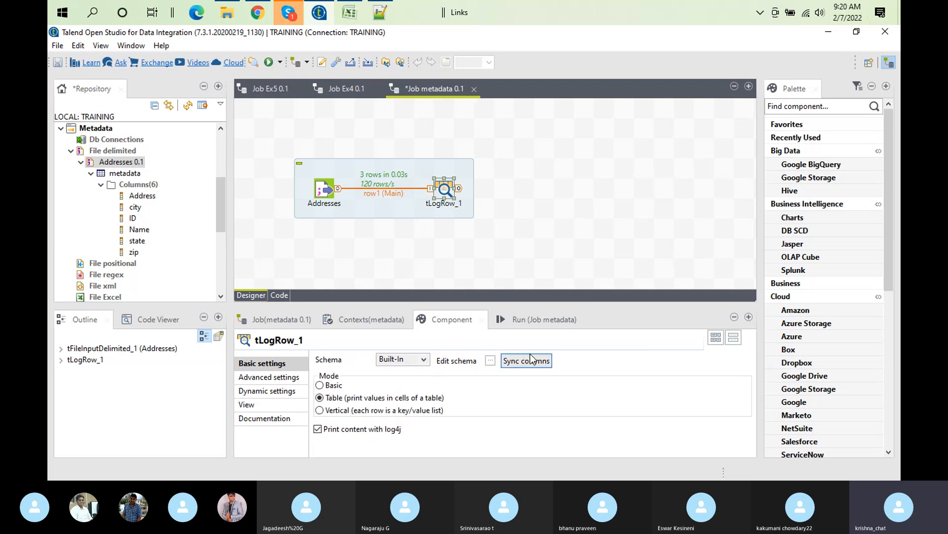
# Step: Clear the console, rerun the metadata job and inspect its table output in an enlarged view
pyautogui.click(540, 318)
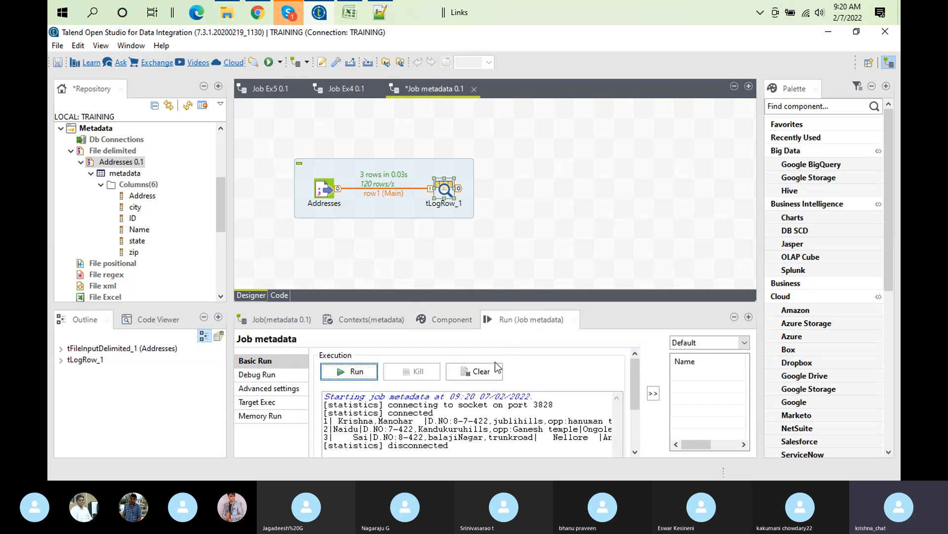
pyautogui.click(494, 371)
pyautogui.click(351, 377)
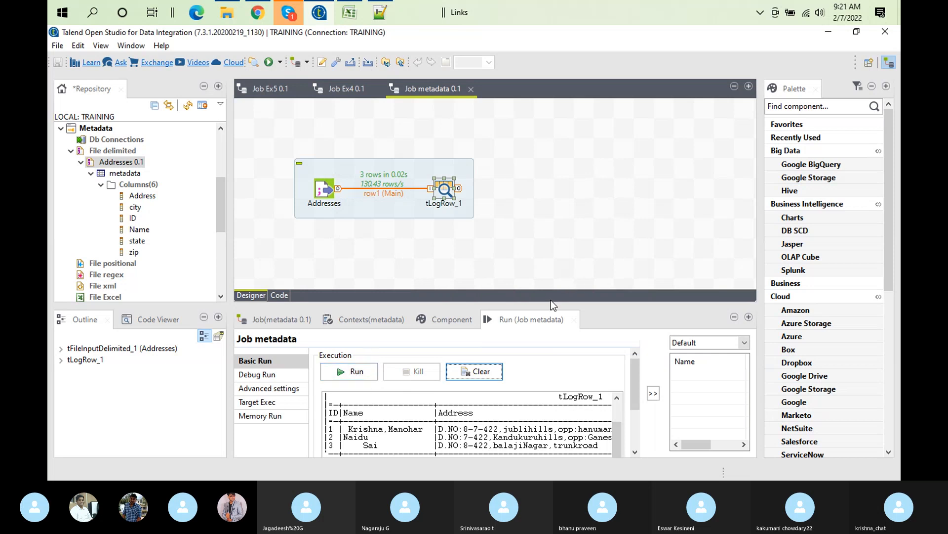
pyautogui.doubleClick(546, 316)
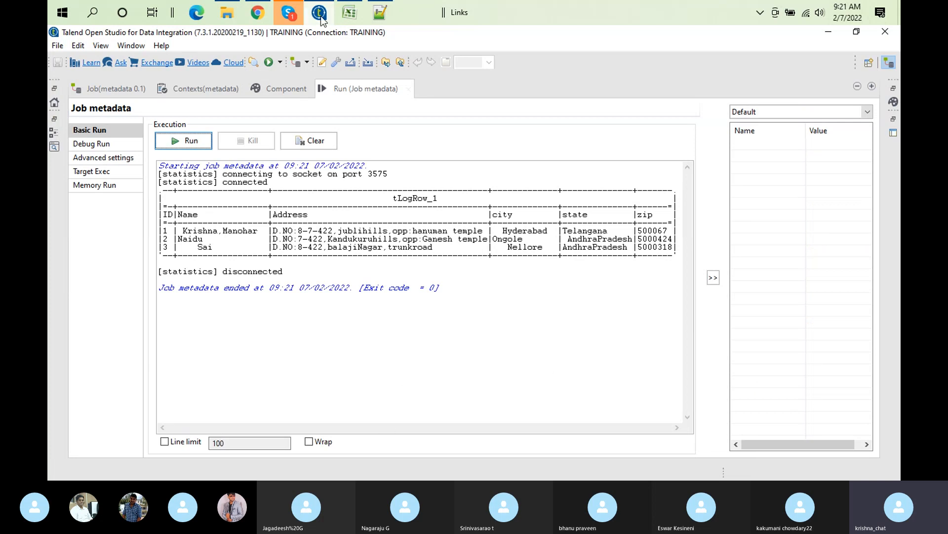
pyautogui.doubleClick(348, 91)
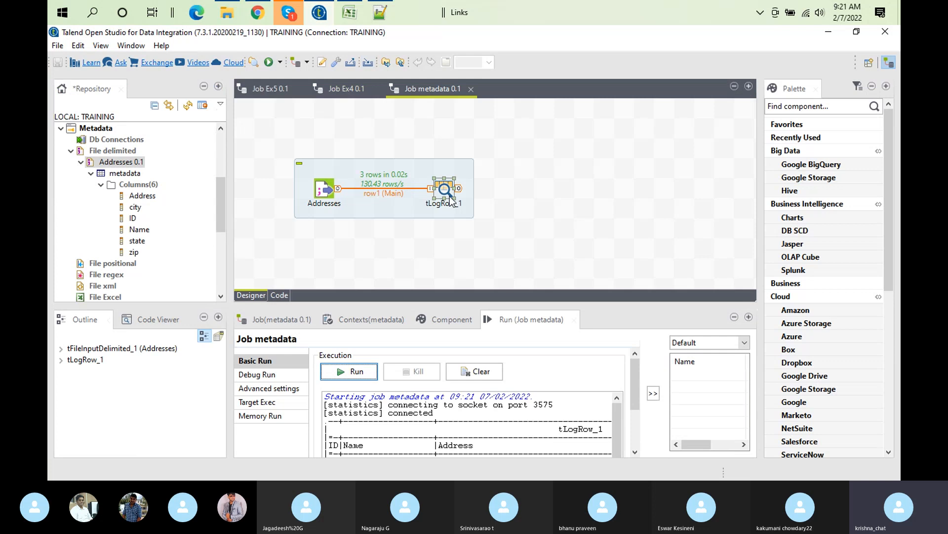
# Step: Replace the tLogRow component on the canvas with a tFileOutputExcel component
pyautogui.click(450, 198)
pyautogui.press('Delete')
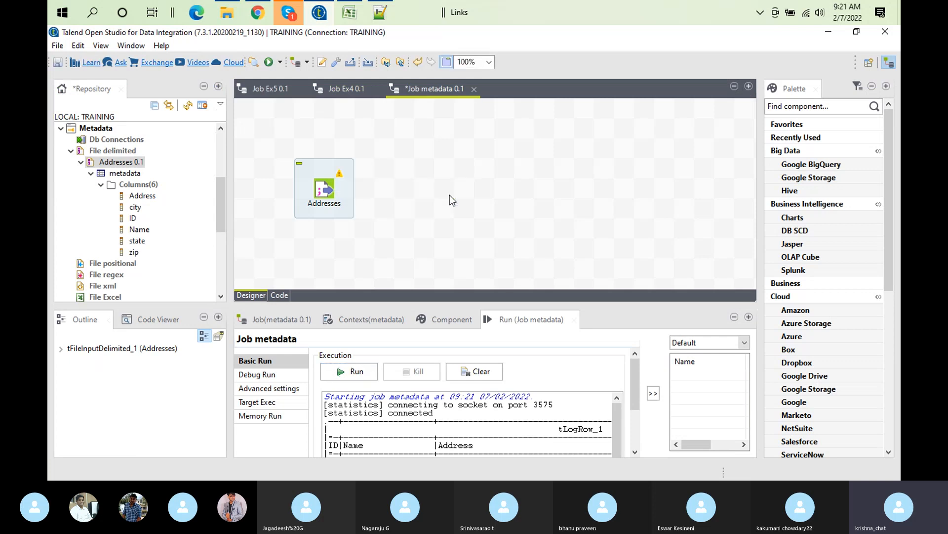
pyautogui.write('tfile')
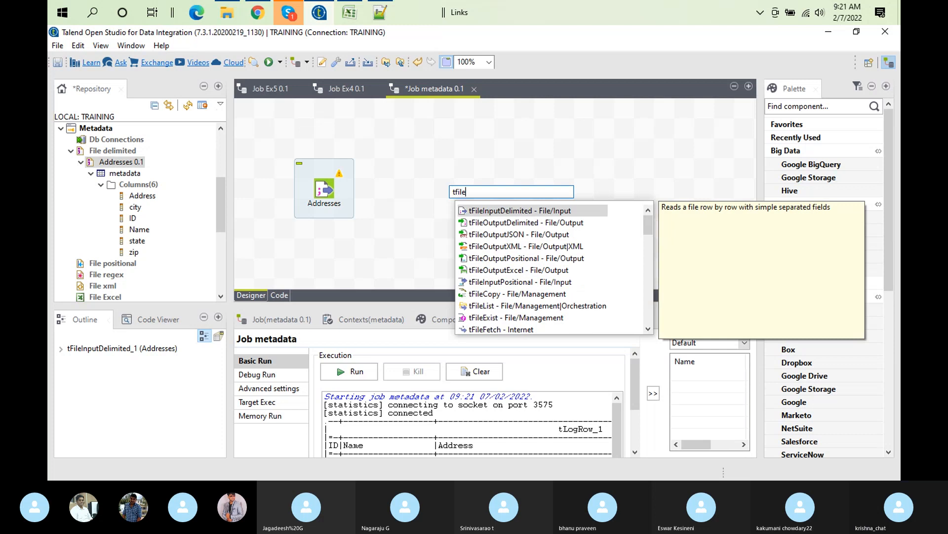
pyautogui.write('out')
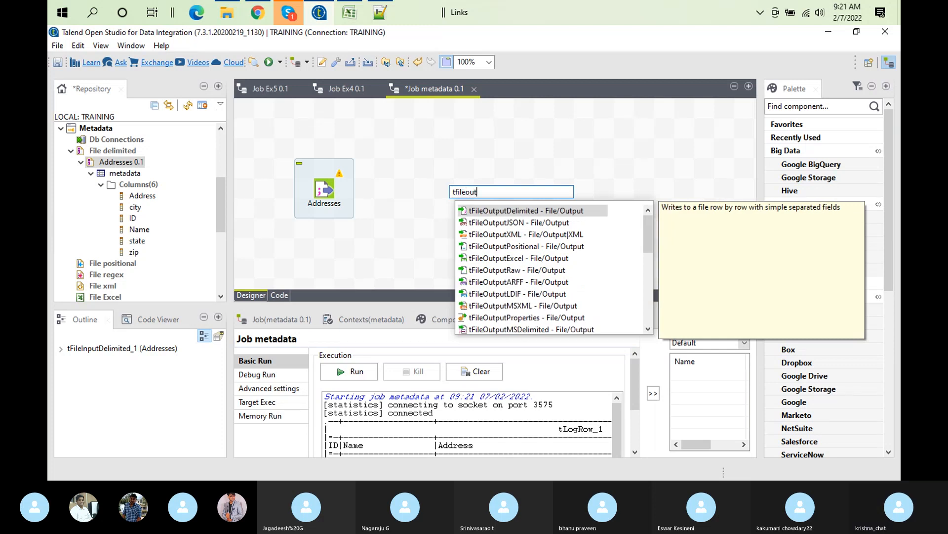
pyautogui.write('pu')
pyautogui.click(516, 258)
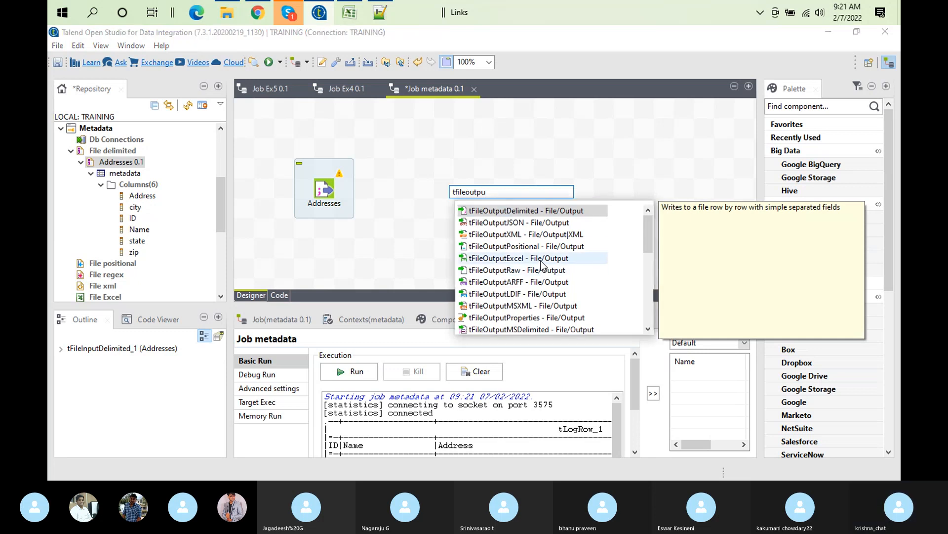
pyautogui.press('Return')
# Step: Connect the Addresses component to the tFileOutputExcel component with a Main row
pyautogui.rightClick(324, 186)
pyautogui.moveTo(447, 195)
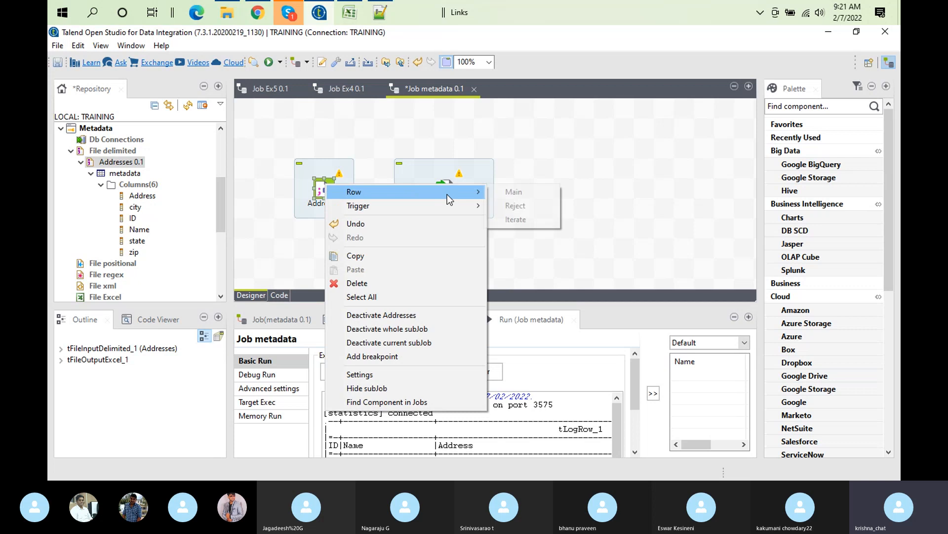
pyautogui.click(534, 188)
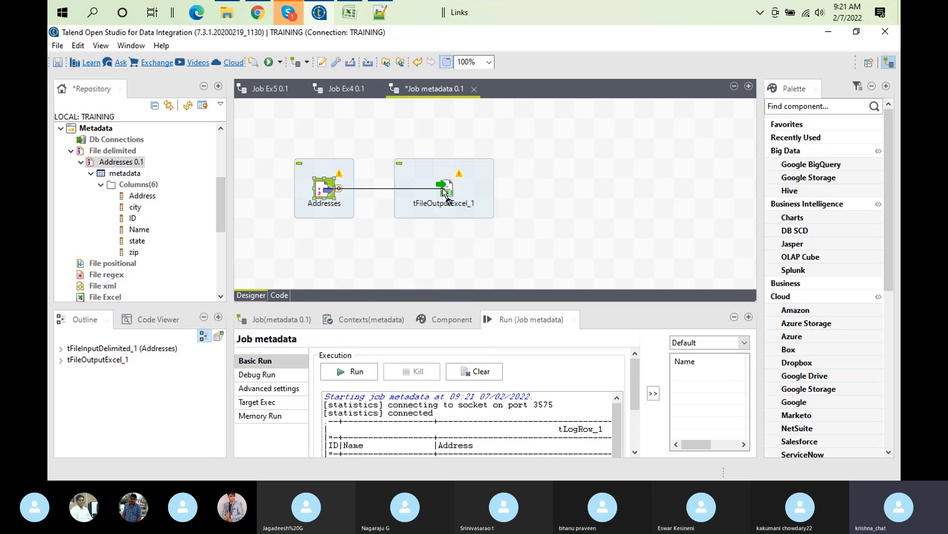
pyautogui.click(445, 189)
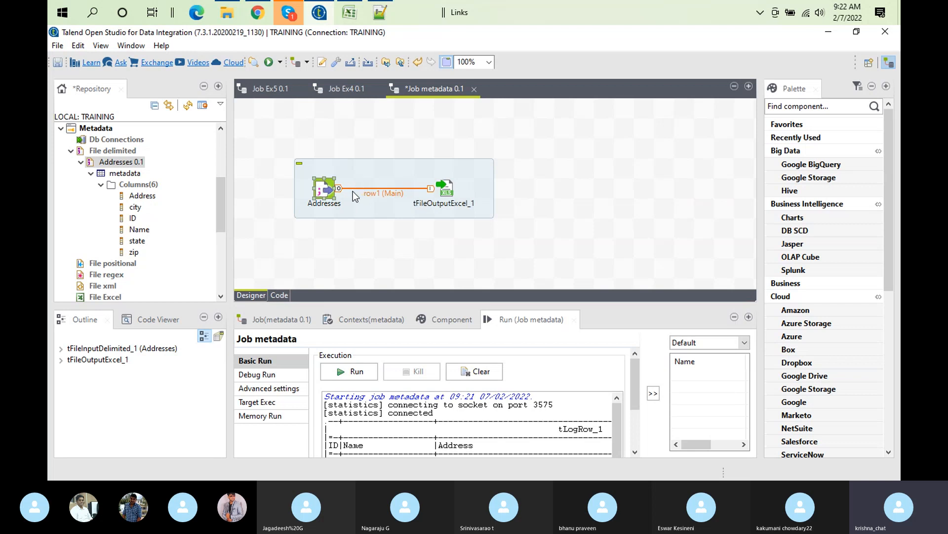
# Step: Check the row connection options of the tFileOutputExcel component and examine its basic settings in an enlarged view
pyautogui.rightClick(450, 194)
pyautogui.moveTo(493, 196)
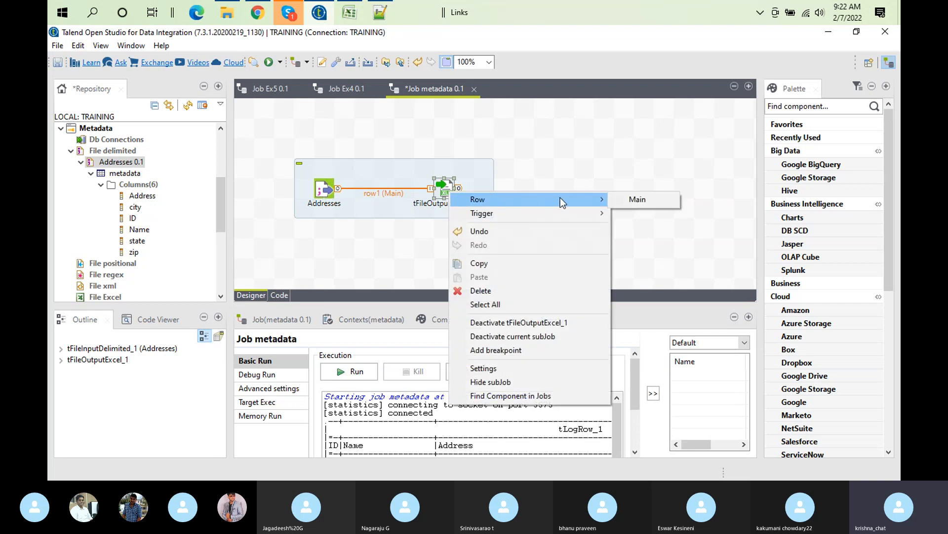
pyautogui.click(450, 193)
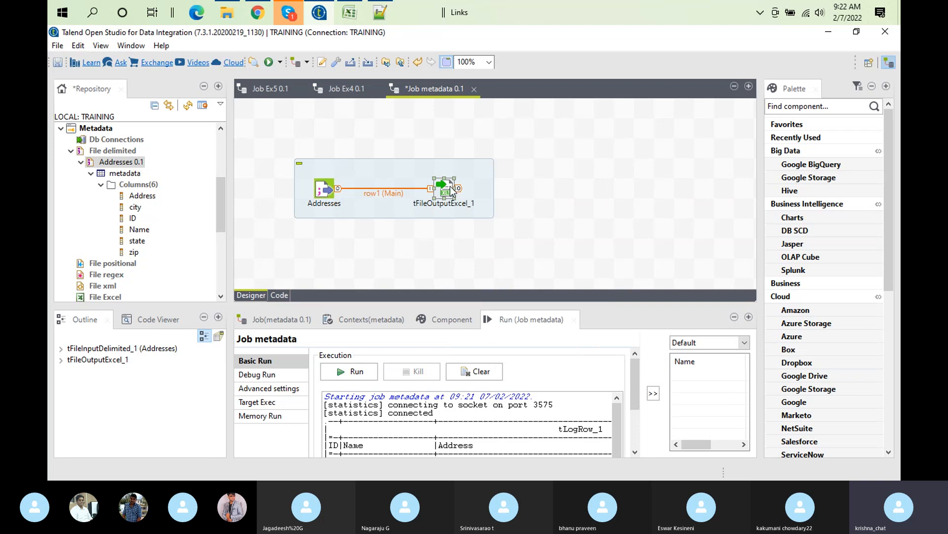
pyautogui.rightClick(448, 189)
pyautogui.moveTo(461, 197)
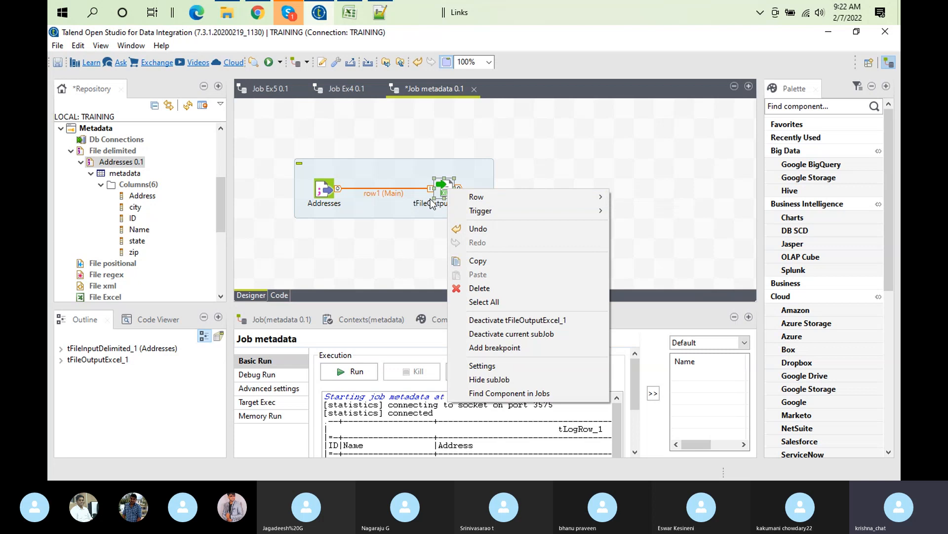
pyautogui.doubleClick(439, 198)
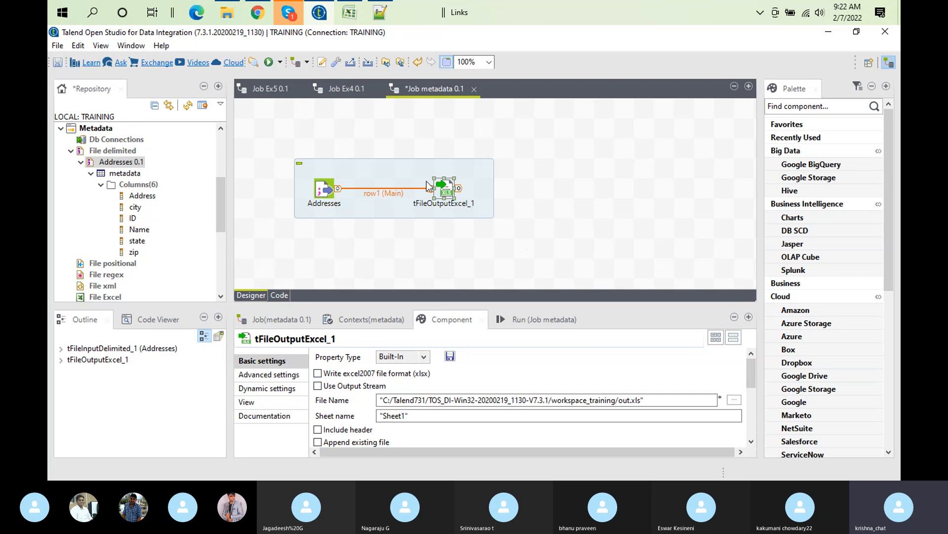
pyautogui.doubleClick(456, 320)
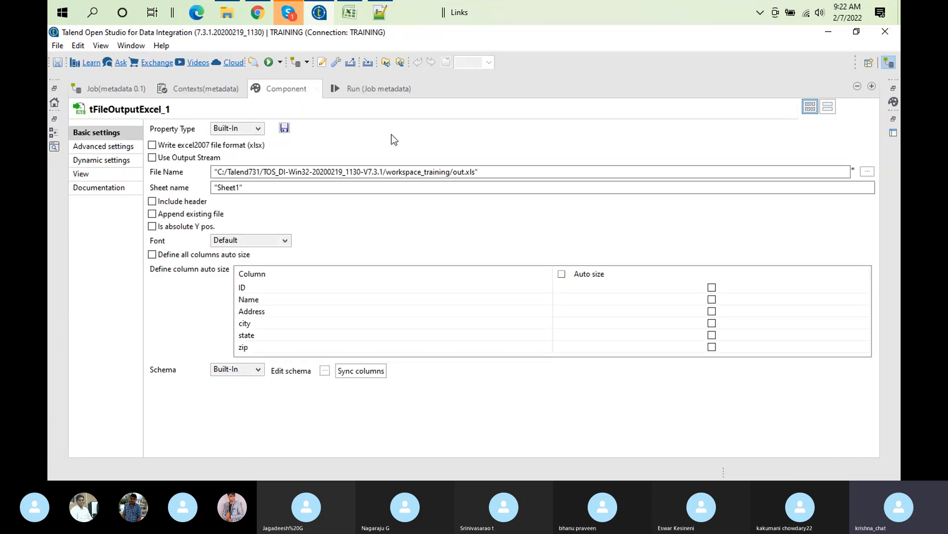
pyautogui.doubleClick(285, 93)
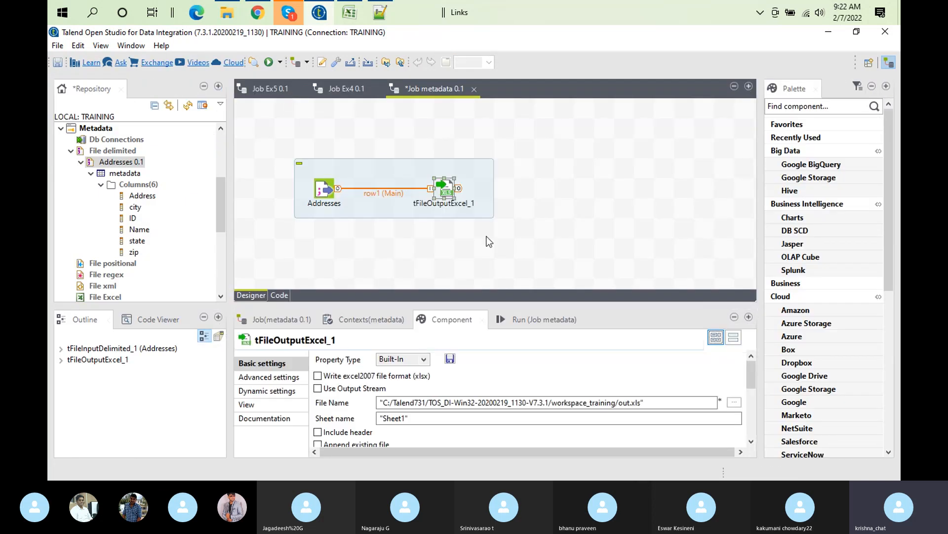
# Step: Try to set the tFileOutputExcel property type to Repository and pick a File Excel metadata entry from the repository
pyautogui.doubleClick(448, 317)
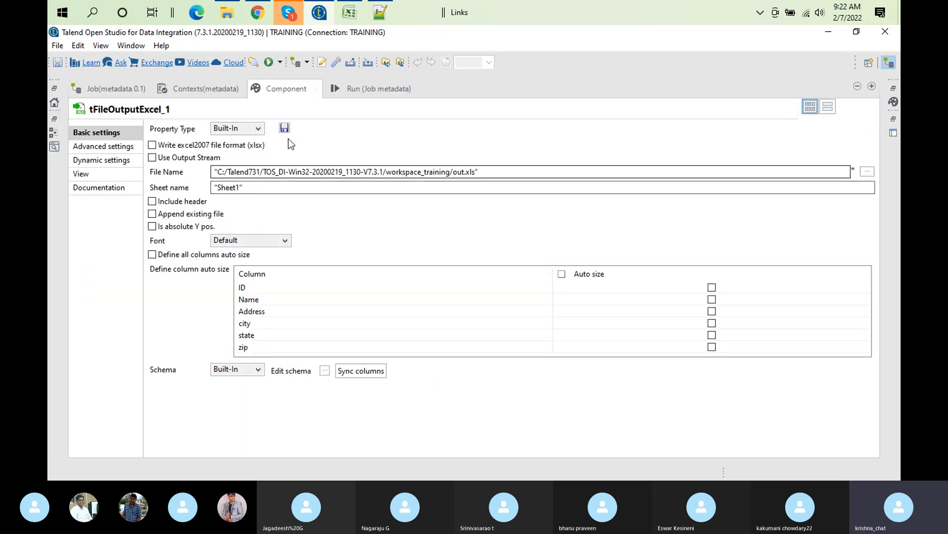
pyautogui.click(261, 129)
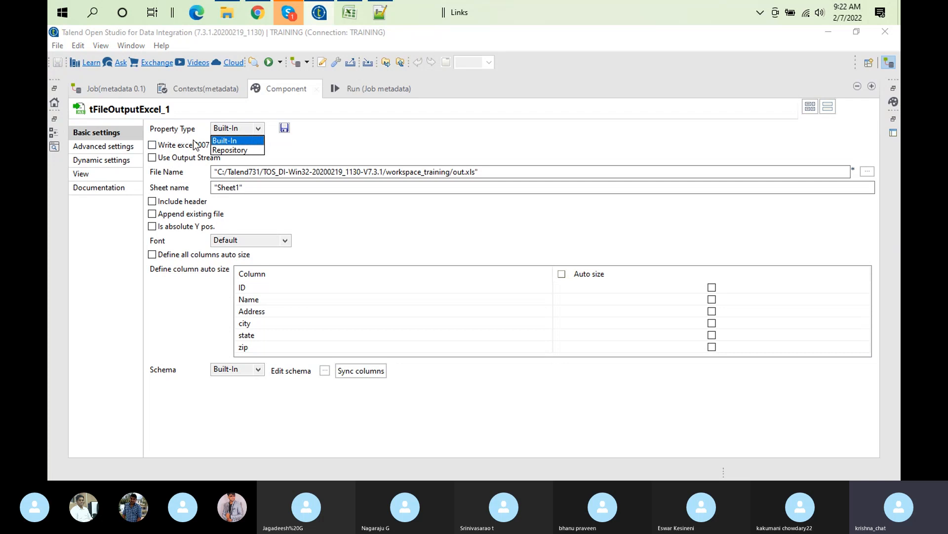
pyautogui.click(220, 151)
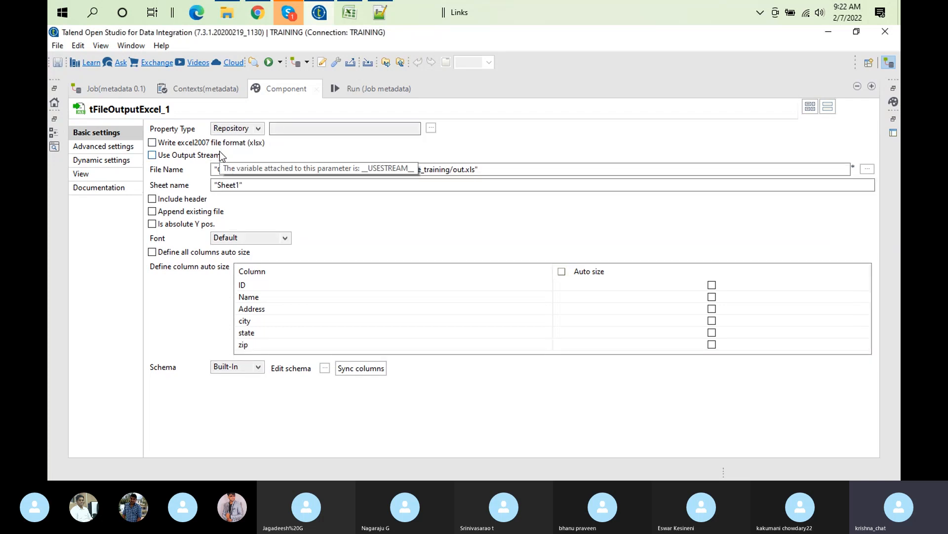
pyautogui.click(431, 129)
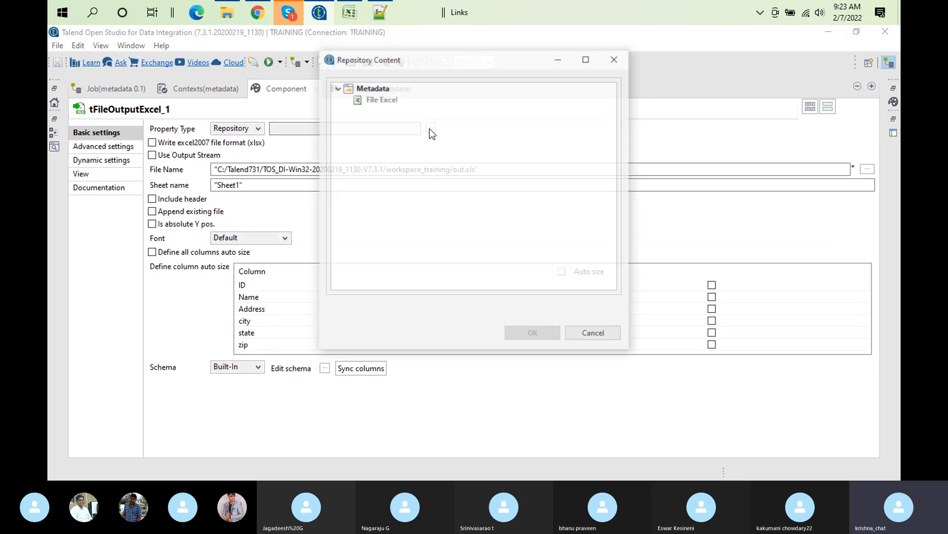
pyautogui.click(366, 101)
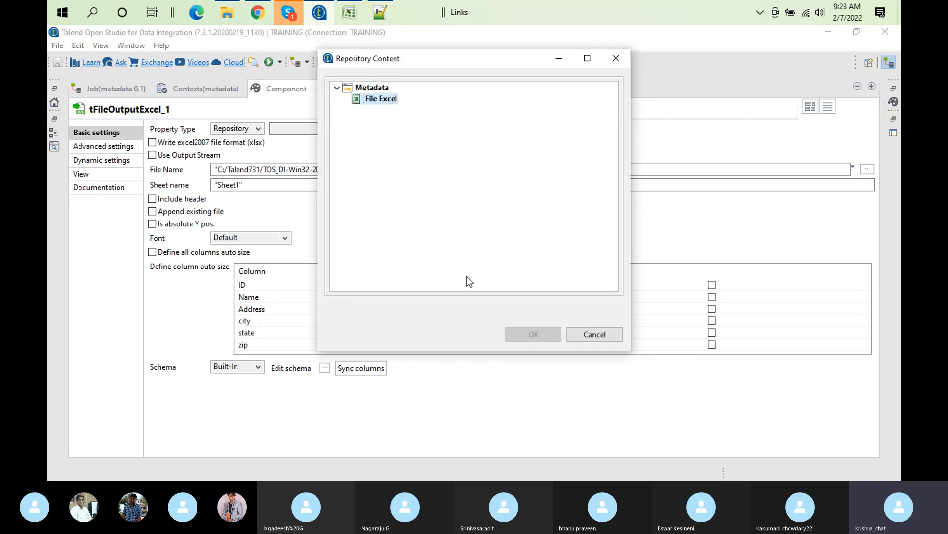
pyautogui.click(613, 338)
pyautogui.doubleClick(275, 94)
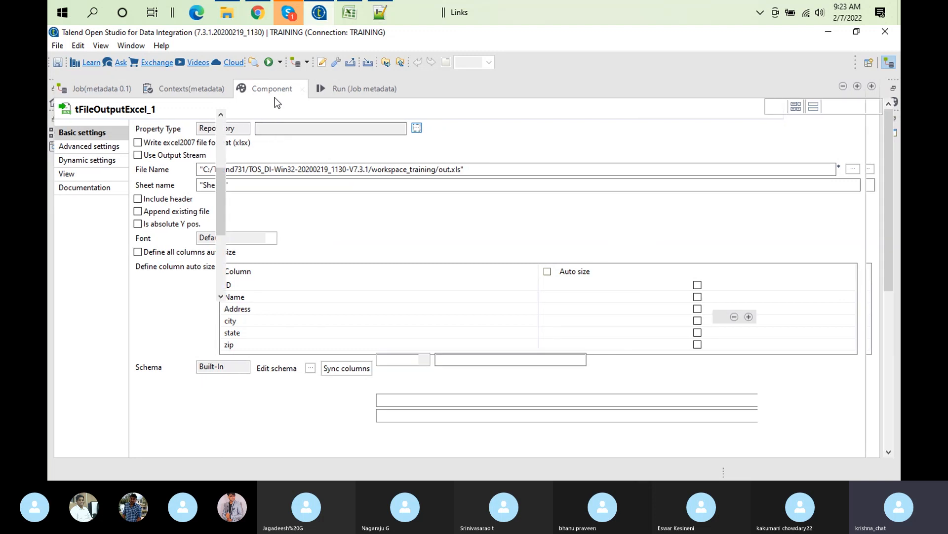
# Step: Check the Addresses component's settings for comparison and set the tFileOutputExcel property type back to Built-In
pyautogui.click(326, 183)
pyautogui.click(324, 186)
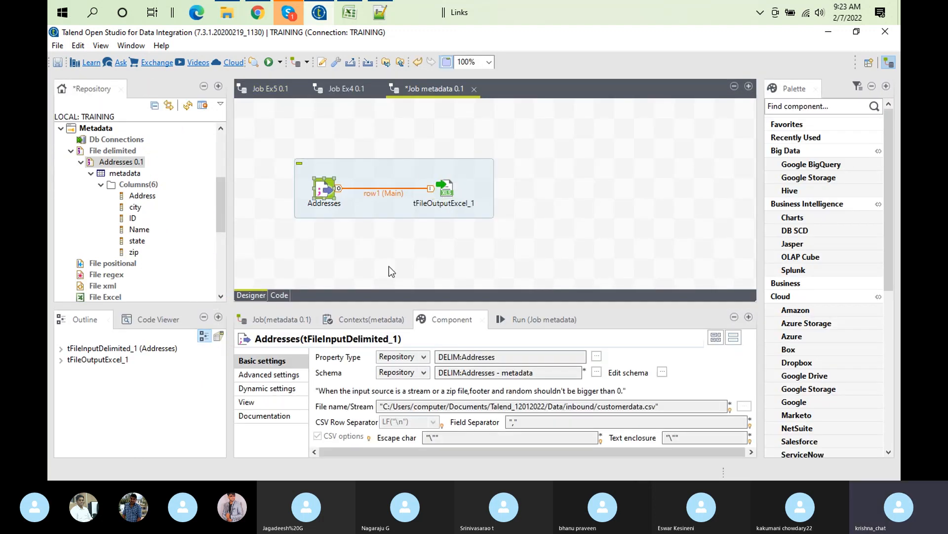
pyautogui.click(450, 187)
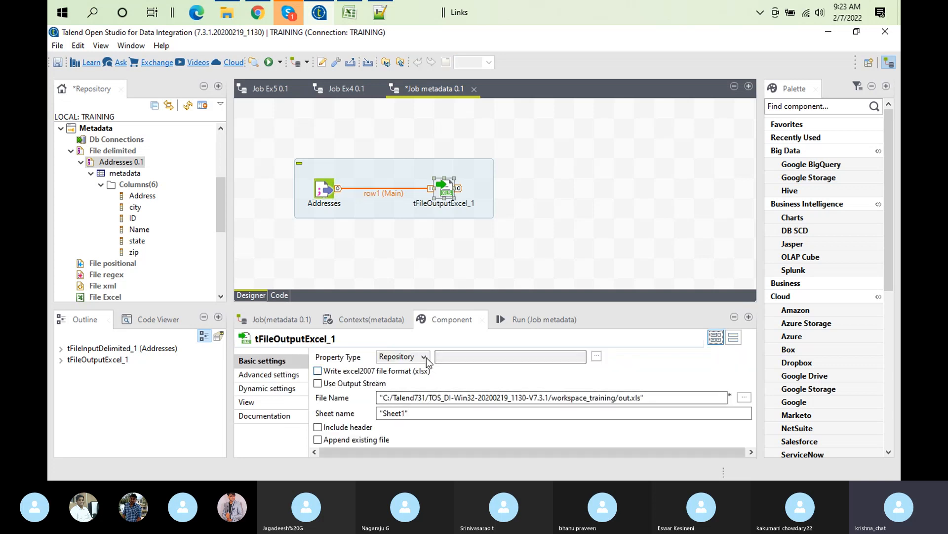
pyautogui.click(427, 360)
pyautogui.click(394, 371)
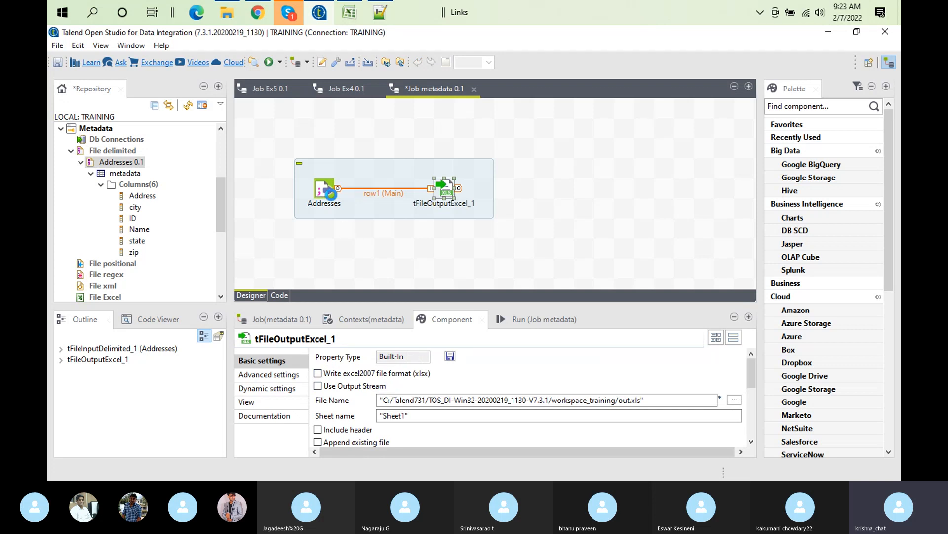
# Step: Copy all the schema columns of the Addresses component, from ID to zip, and close its schema
pyautogui.click(326, 190)
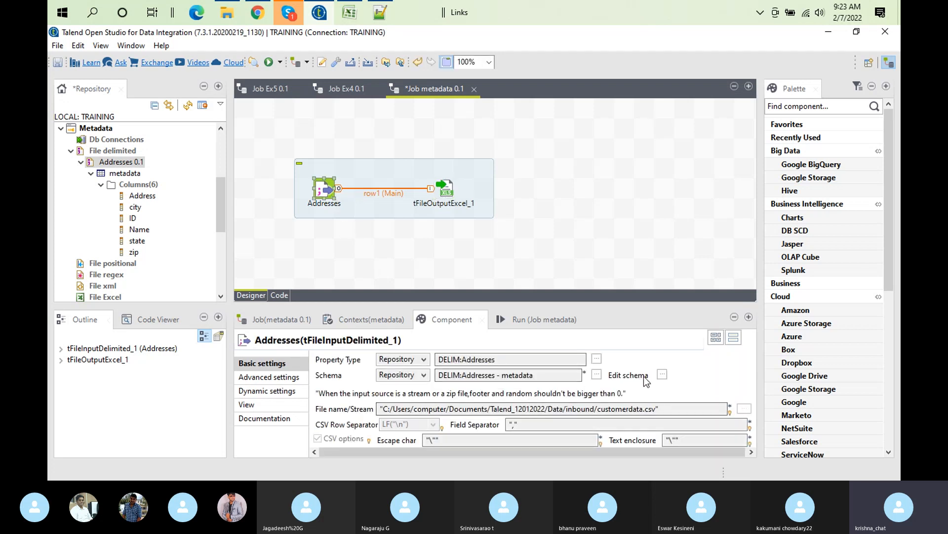
pyautogui.click(662, 374)
pyautogui.click(479, 279)
pyautogui.click(89, 99)
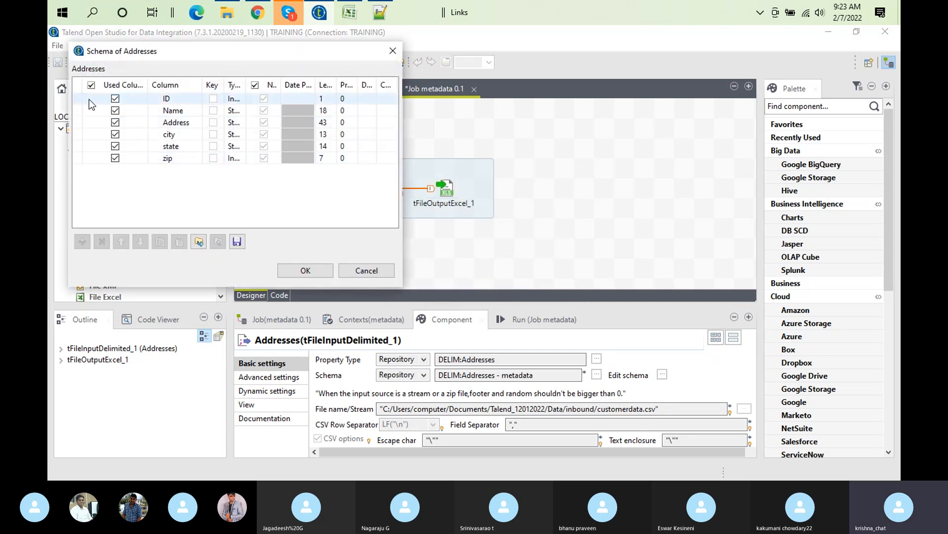
pyautogui.keyDown('shift'); pyautogui.click(94, 158); pyautogui.keyUp('shift')
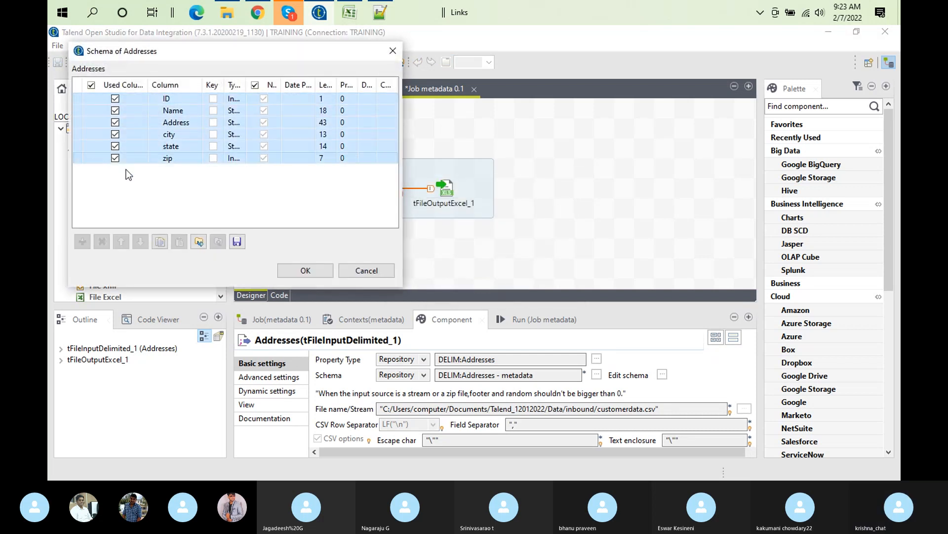
pyautogui.click(163, 247)
pyautogui.click(309, 277)
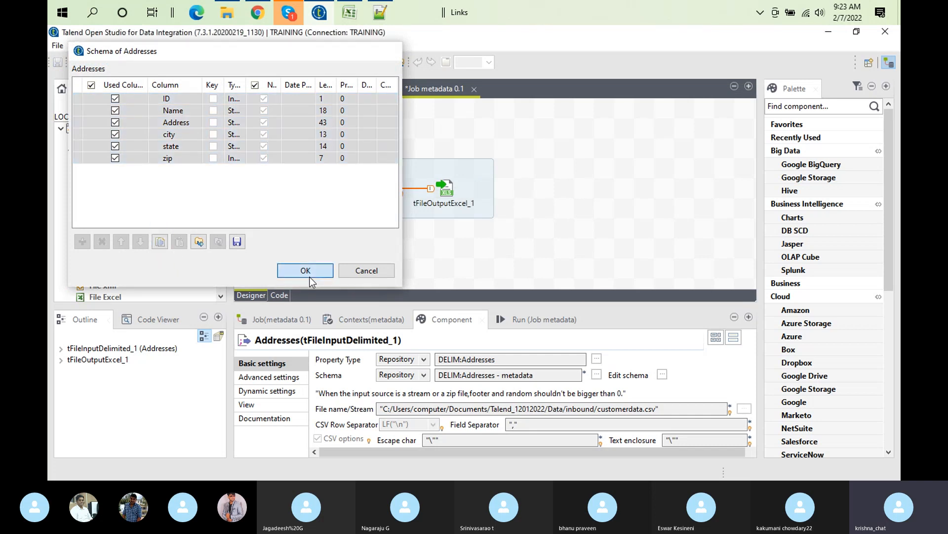
# Step: Check the input and output schema of tFileOutputExcel, and enable Define all columns auto size and Include header
pyautogui.click(447, 188)
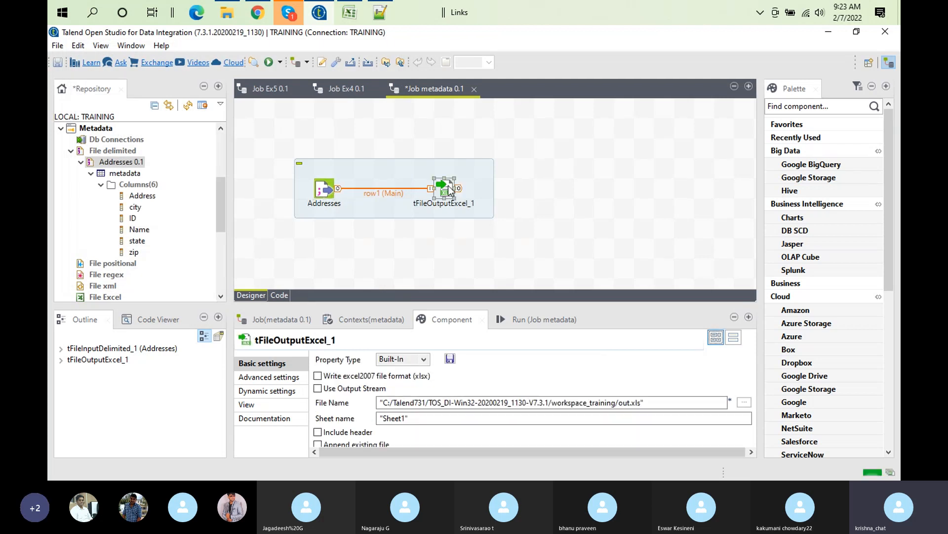
pyautogui.doubleClick(443, 317)
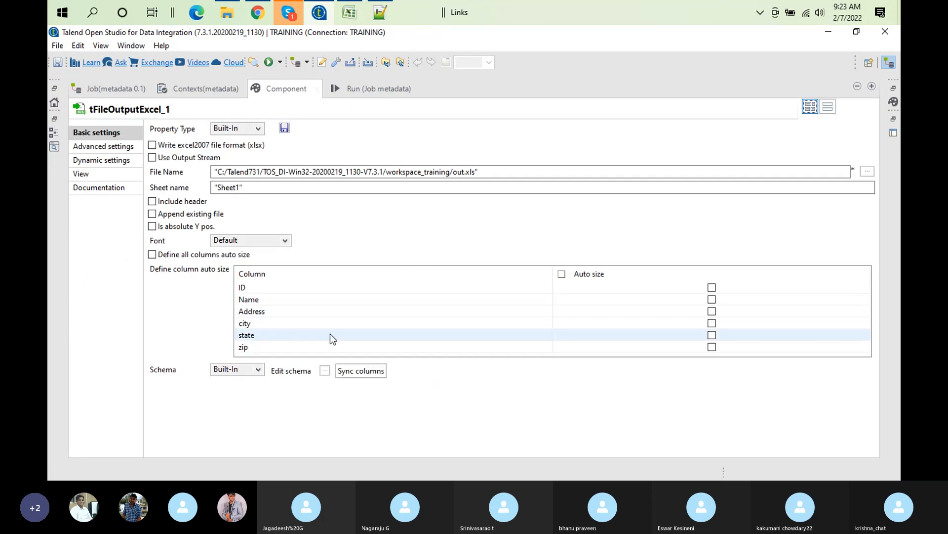
pyautogui.click(325, 371)
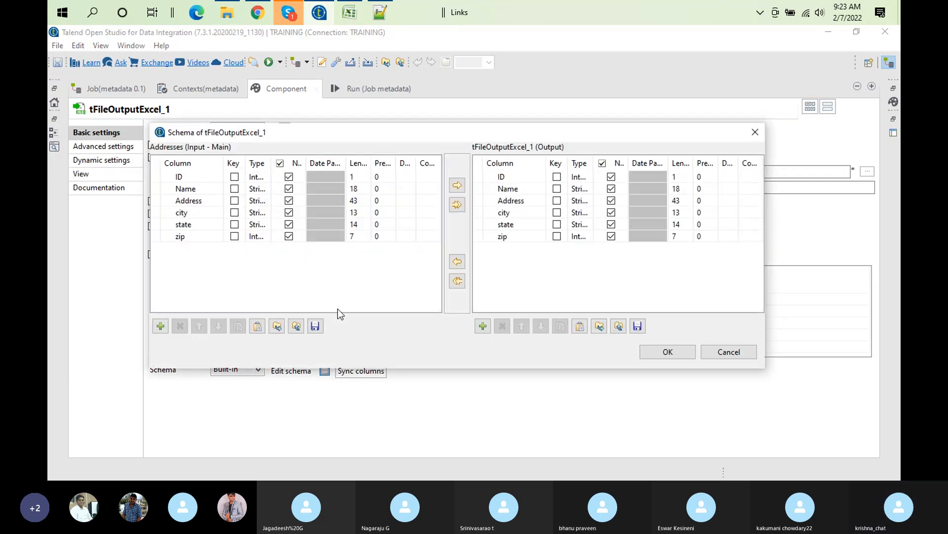
pyautogui.click(684, 352)
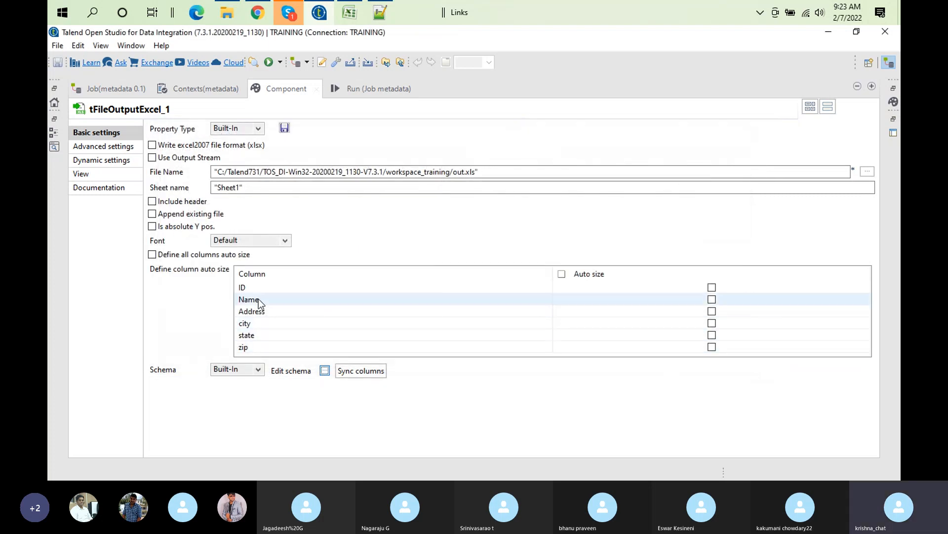
pyautogui.click(153, 254)
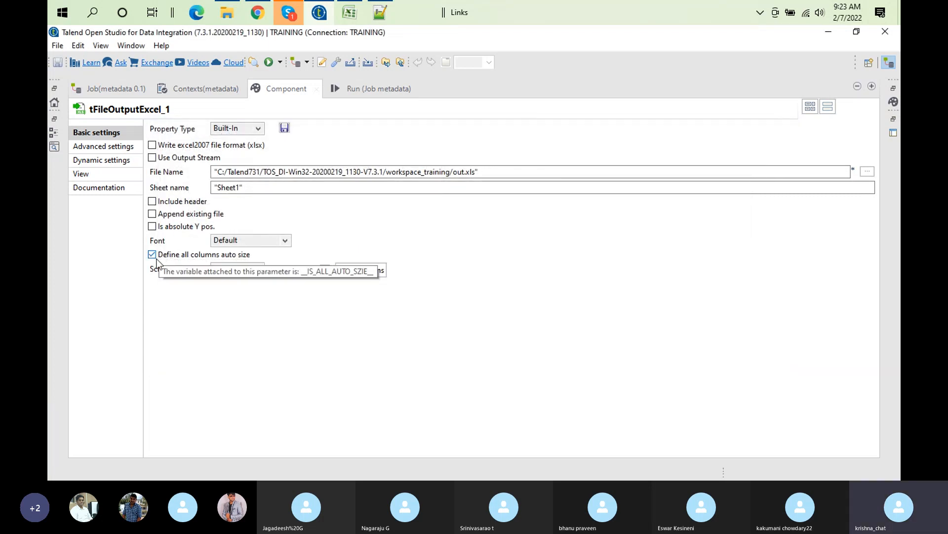
pyautogui.click(152, 202)
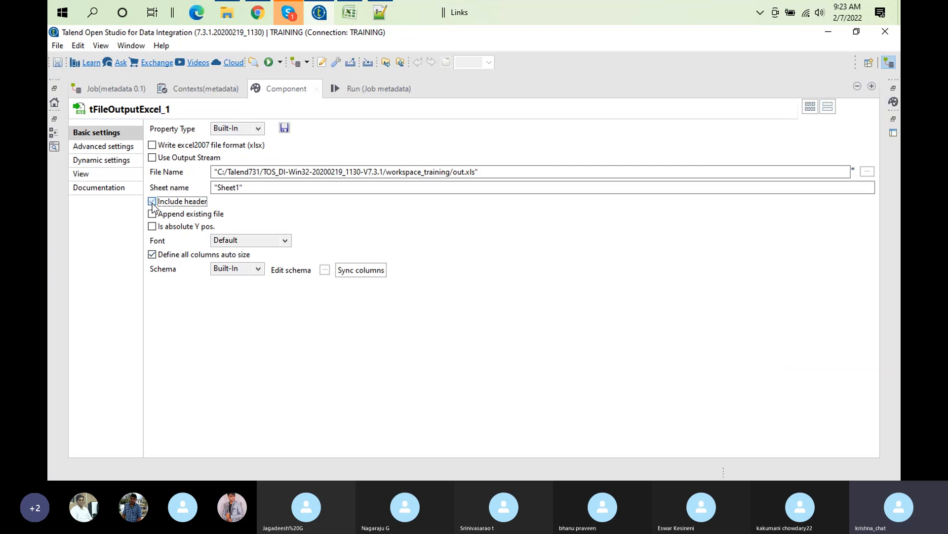
# Step: Browse for the Excel output file's location and open the Documents folder Talend_12012022/Data/outbound
pyautogui.click(868, 171)
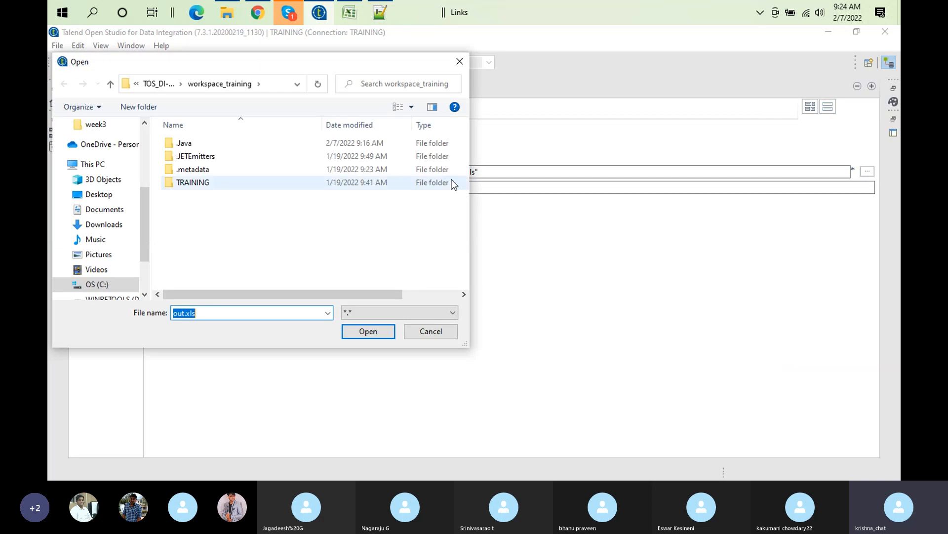
pyautogui.scroll(3, 144, 156)
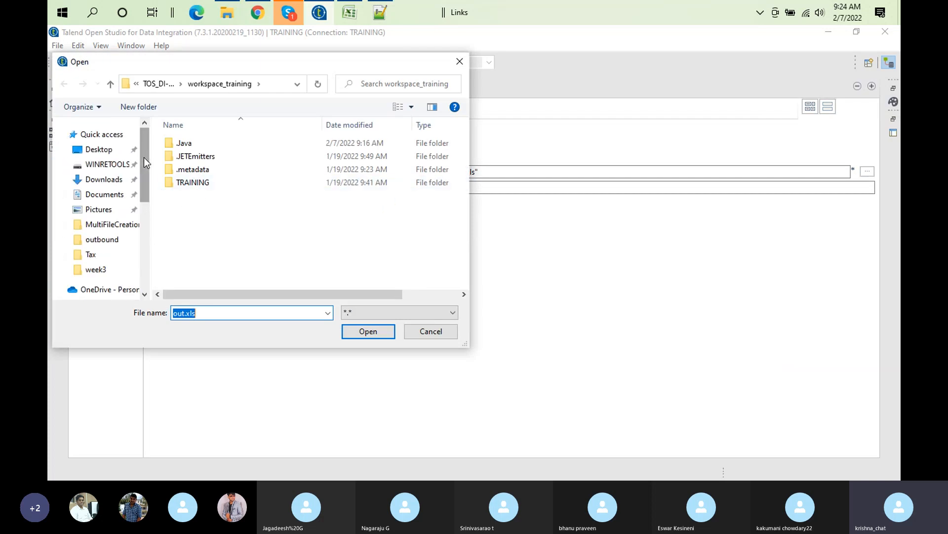
pyautogui.click(112, 194)
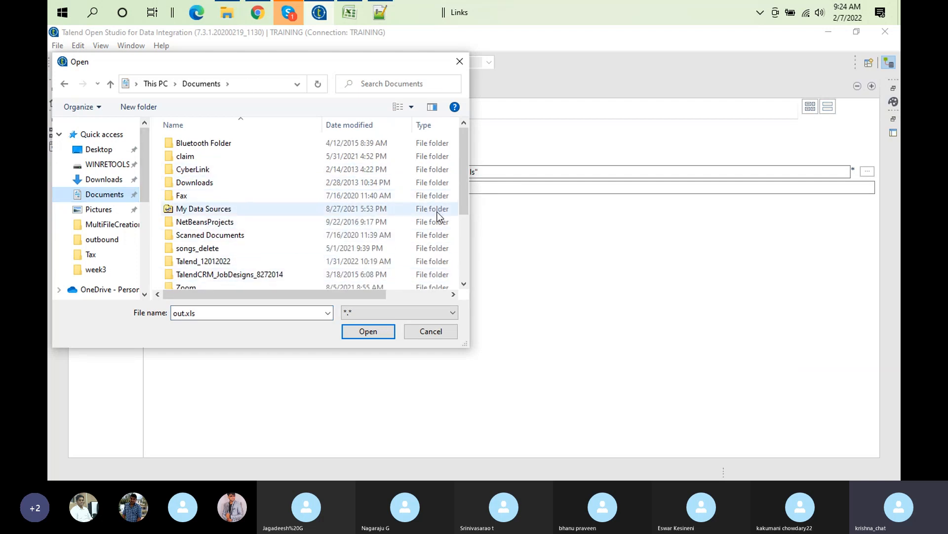
pyautogui.click(467, 251)
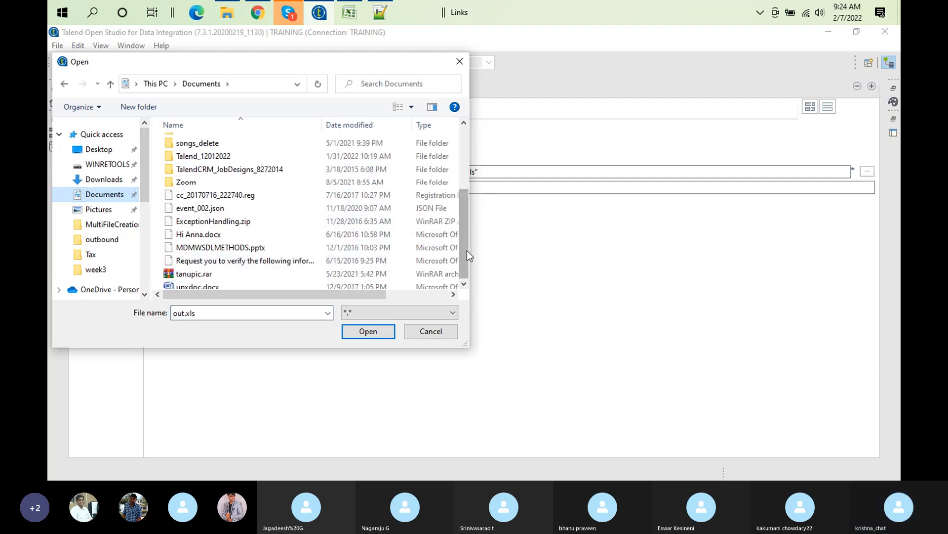
pyautogui.doubleClick(235, 151)
pyautogui.doubleClick(197, 170)
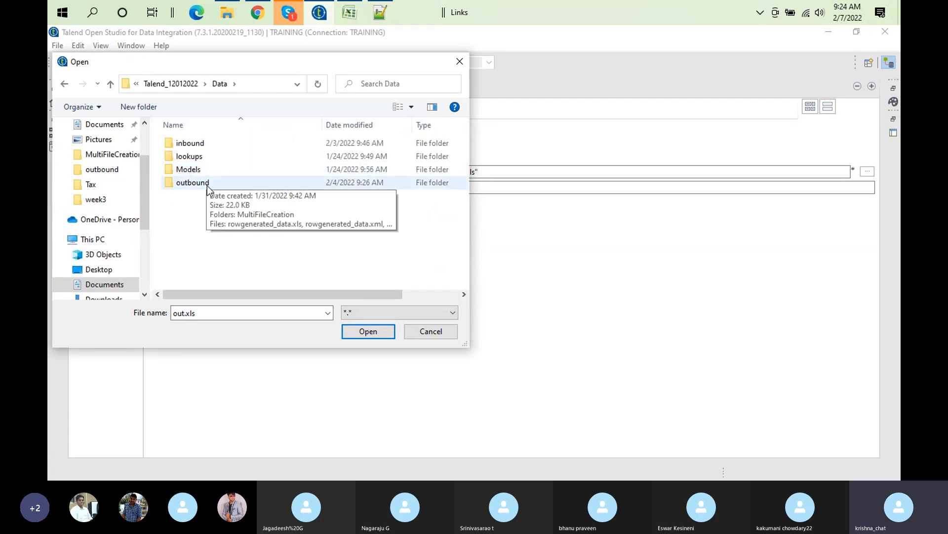
pyautogui.doubleClick(206, 184)
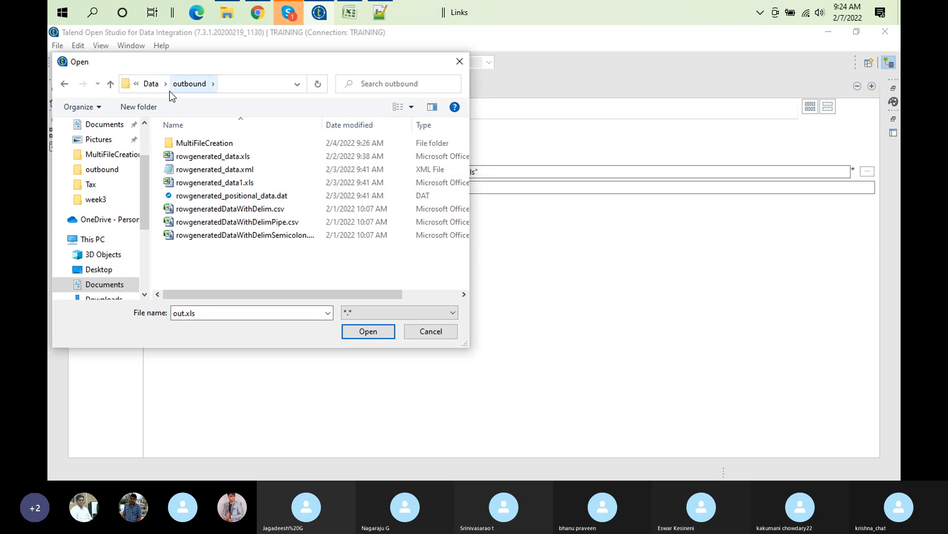
# Step: Name the output file MetadataDelimiterfiletoExcel.xls in the outbound folder and accept it as the component's file name
pyautogui.doubleClick(188, 311)
pyautogui.click(183, 312)
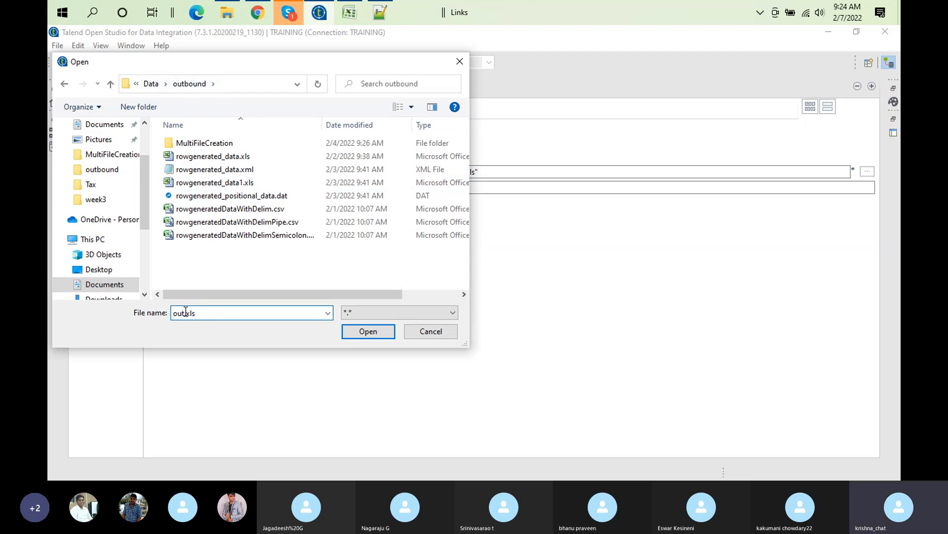
pyautogui.press('BackSpace')
pyautogui.press('BackSpace')
pyautogui.write('Metadat')
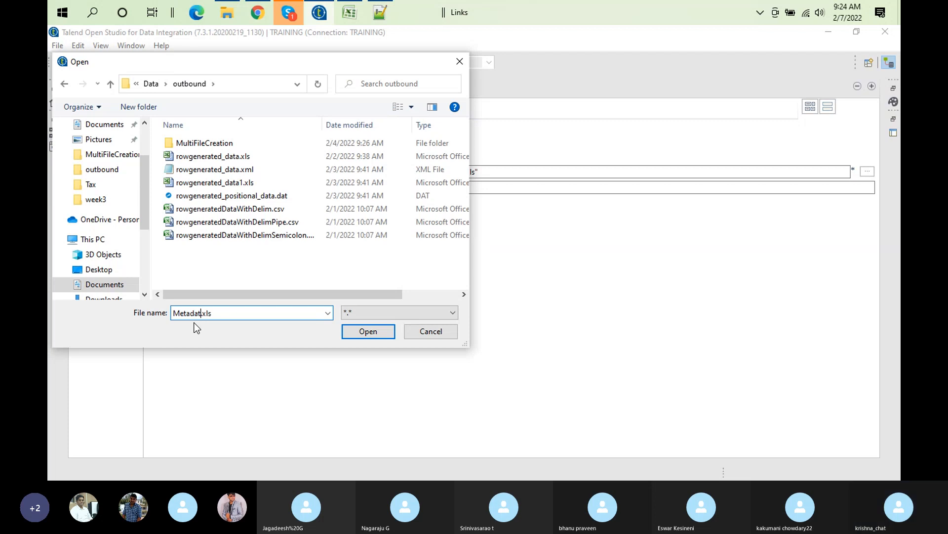
pyautogui.write('a')
pyautogui.write('file')
pyautogui.write('toEx')
pyautogui.write('cel')
pyautogui.write('Delo')
pyautogui.press('BackSpace')
pyautogui.write('imiter')
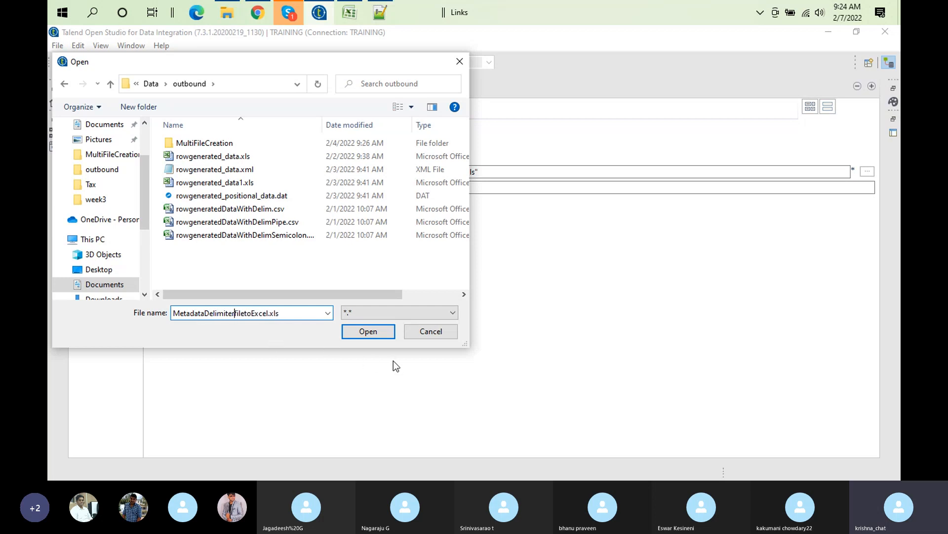
pyautogui.click(356, 332)
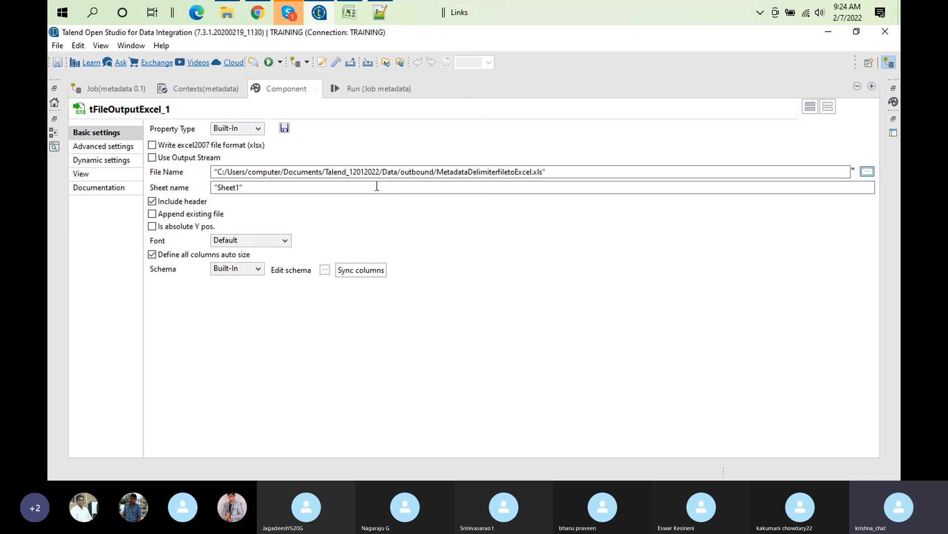
# Step: Review the advanced settings of the tFileOutputExcel component, including the empty file option, and return to its basic settings
pyautogui.click(119, 148)
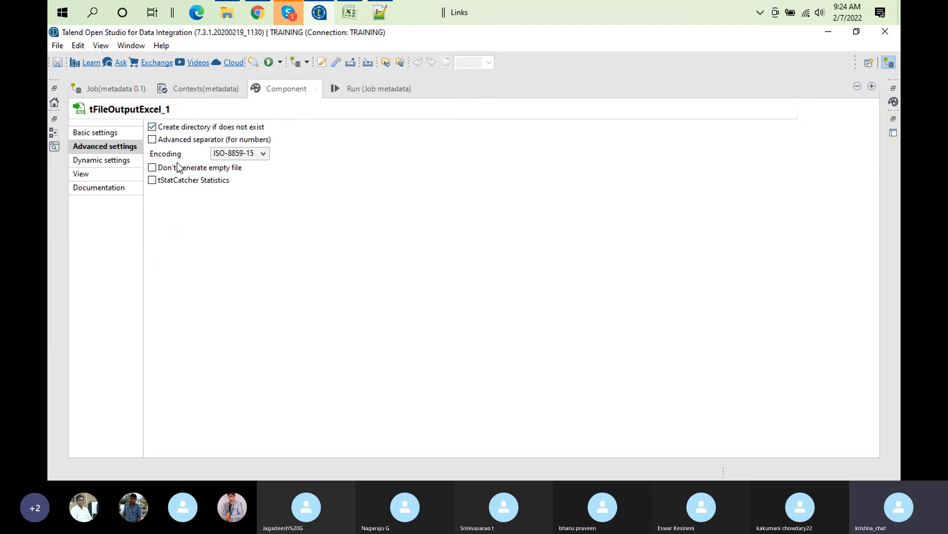
pyautogui.click(163, 169)
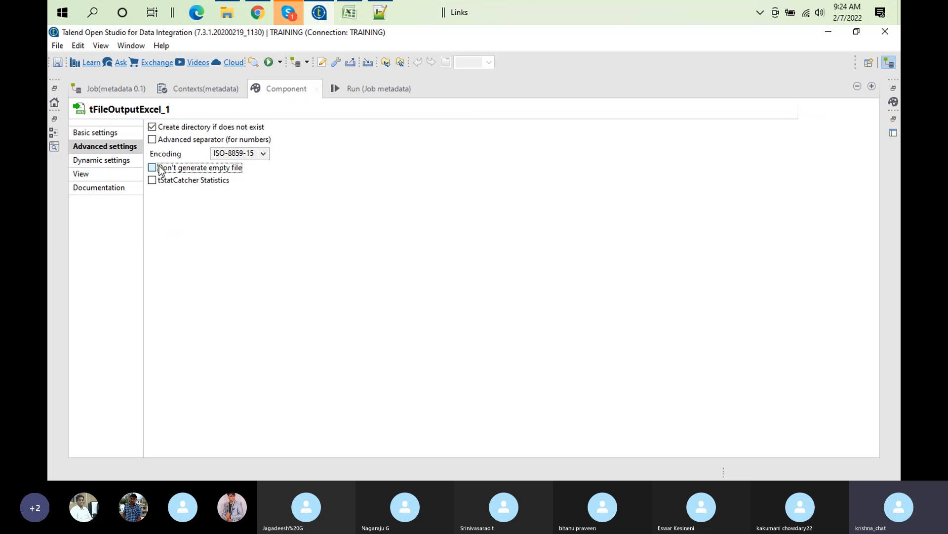
pyautogui.click(113, 134)
# Step: Clear the run console and run the metadata job to write the Excel file
pyautogui.doubleClick(382, 83)
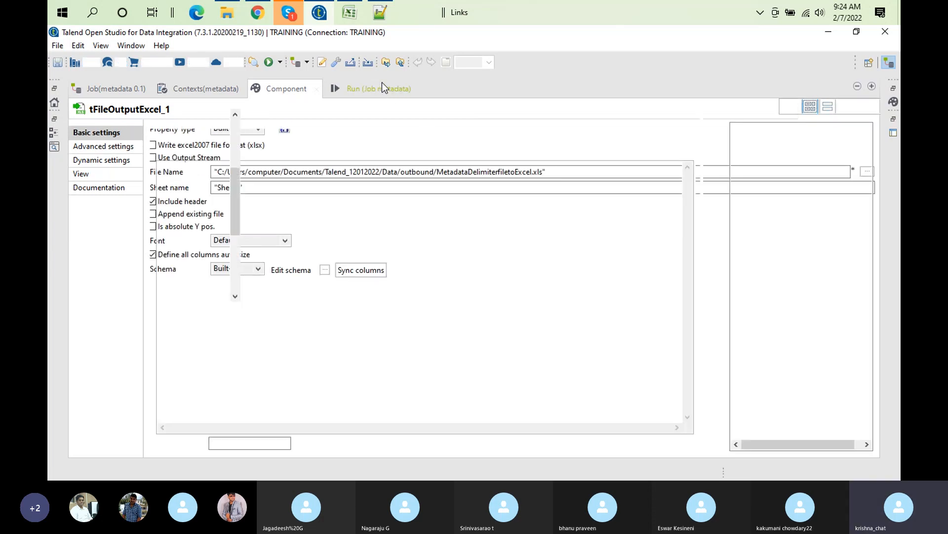
pyautogui.click(490, 375)
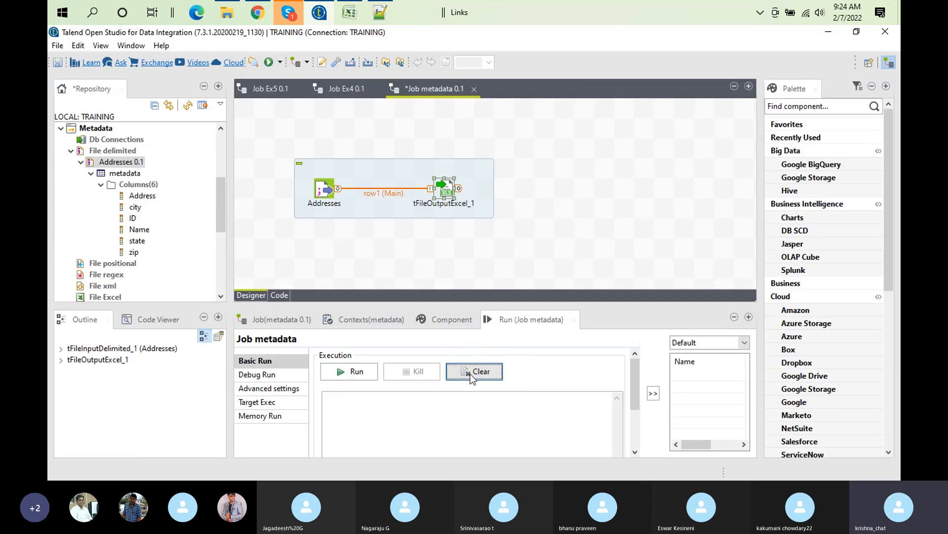
pyautogui.click(355, 370)
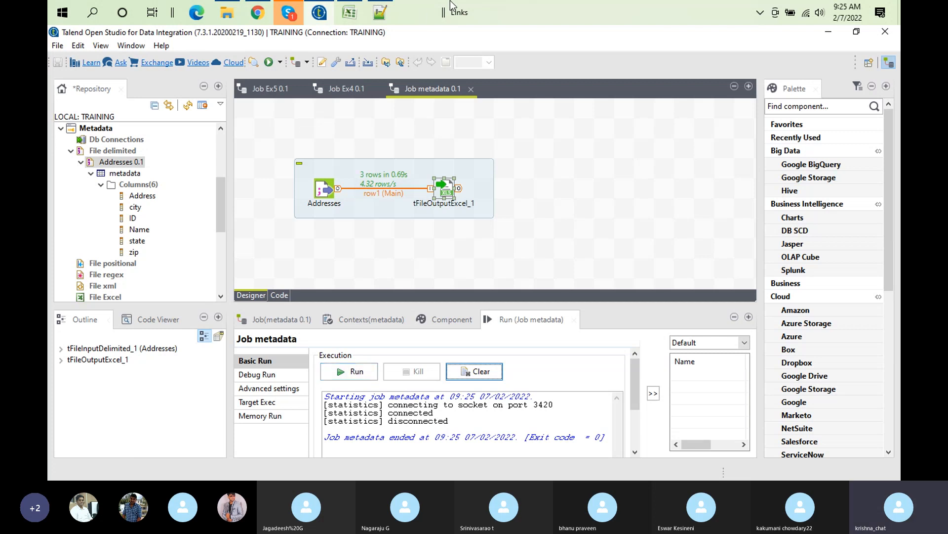
# Step: Open MetadataDelimiterfiletoExcel.xls from the outbound folder, check its address rows, and return to Talend Open Studio
pyautogui.click(224, 15)
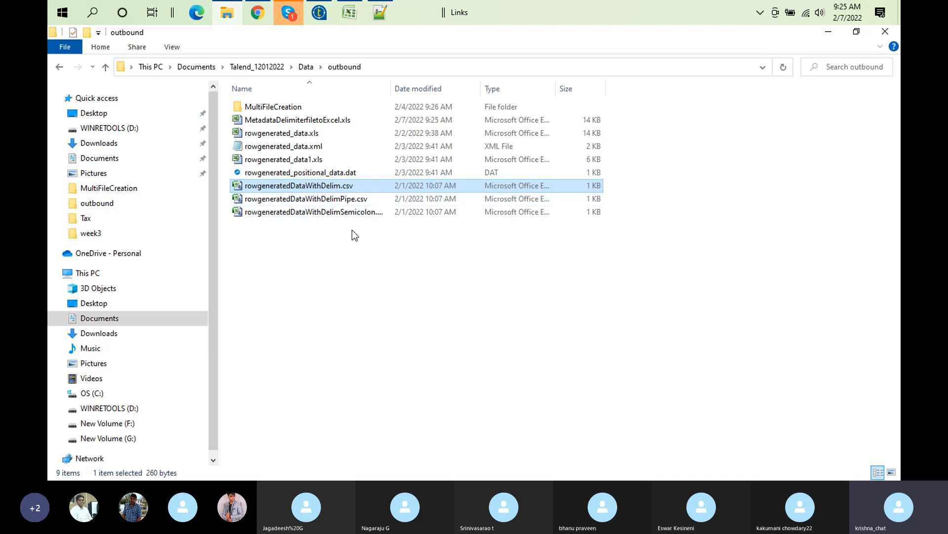
pyautogui.doubleClick(325, 122)
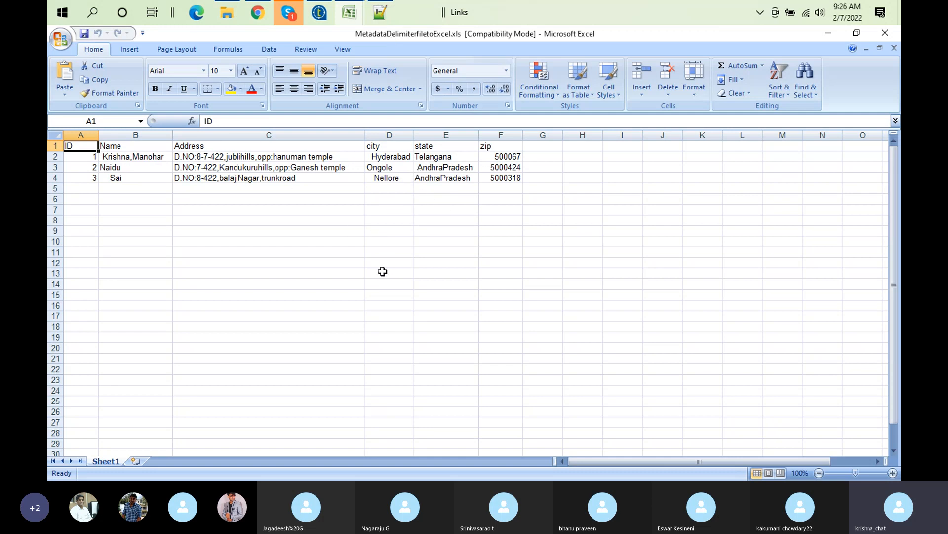
pyautogui.click(319, 18)
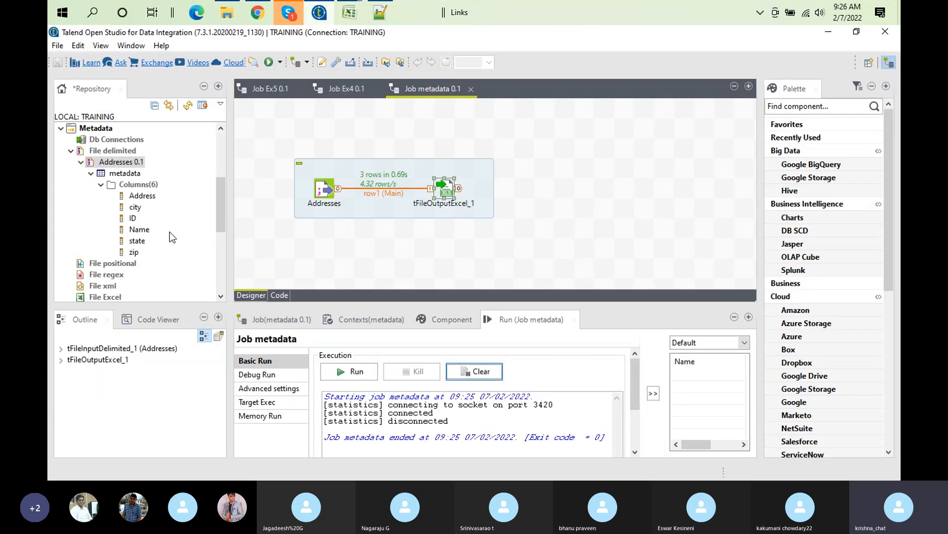
# Step: Create a new File Excel metadata entry named Address and continue to its file settings
pyautogui.click(81, 162)
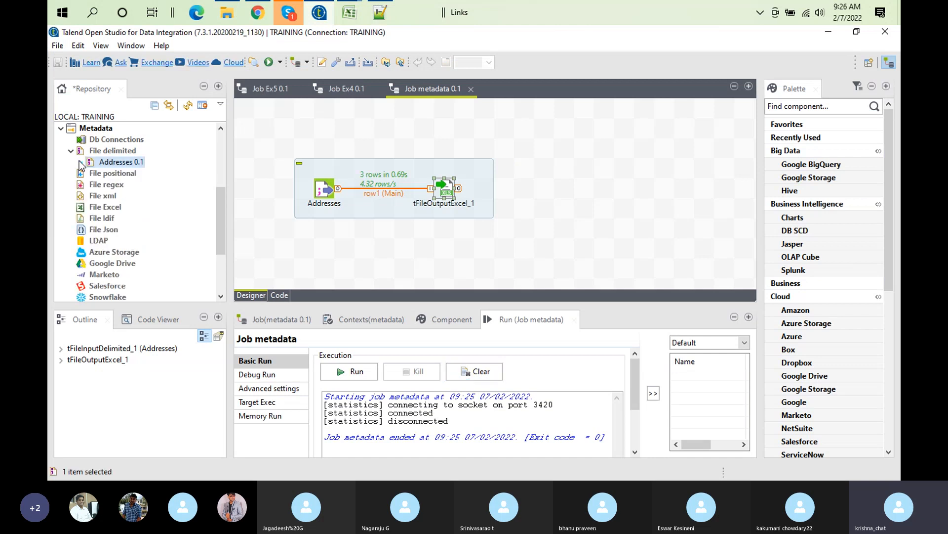
pyautogui.rightClick(100, 209)
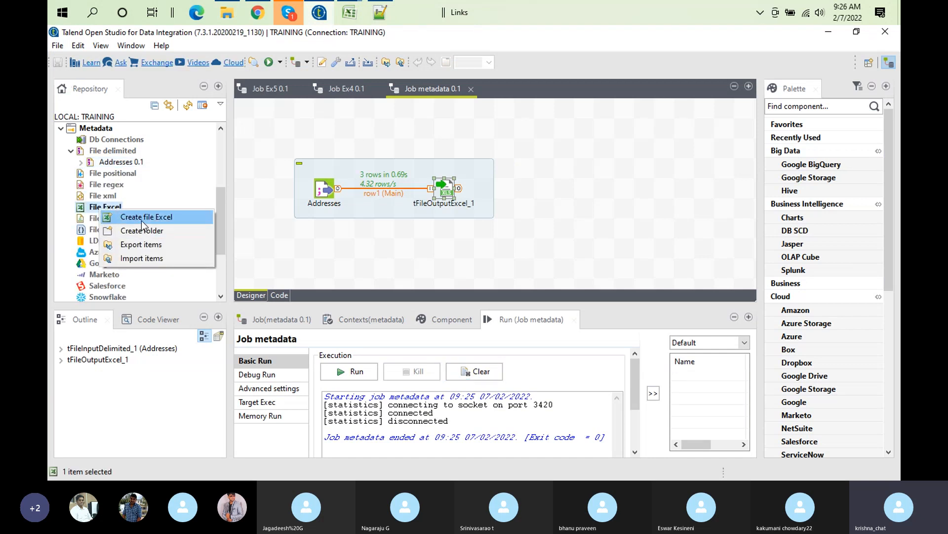
pyautogui.click(142, 220)
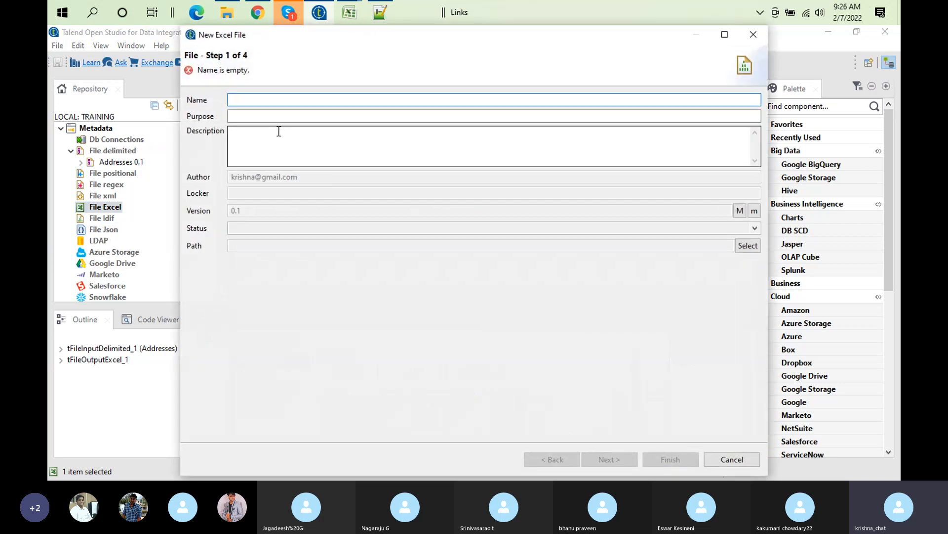
pyautogui.write('Address')
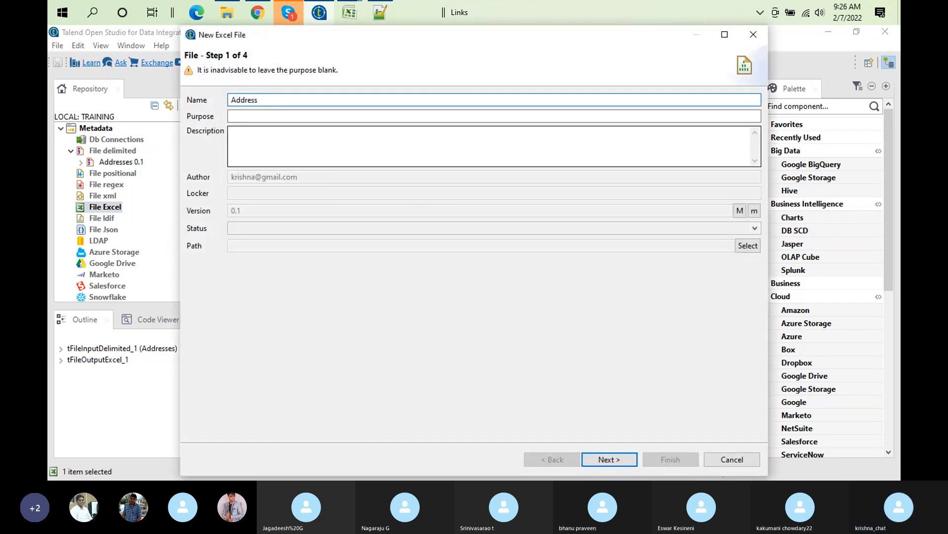
pyautogui.click(616, 457)
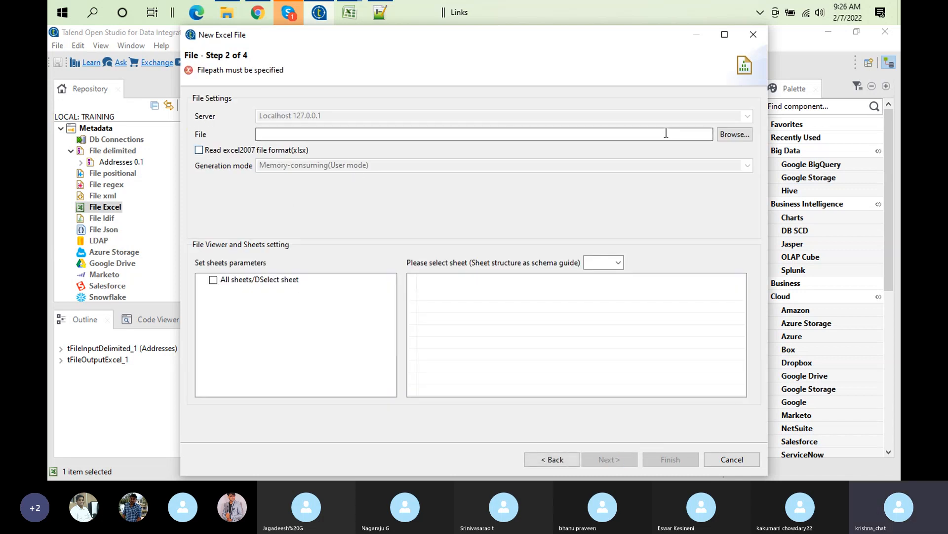
# Step: Choose MetadataDelimiterfiletoExcel.xls in the outbound folder as the source file of the Excel metadata
pyautogui.click(728, 137)
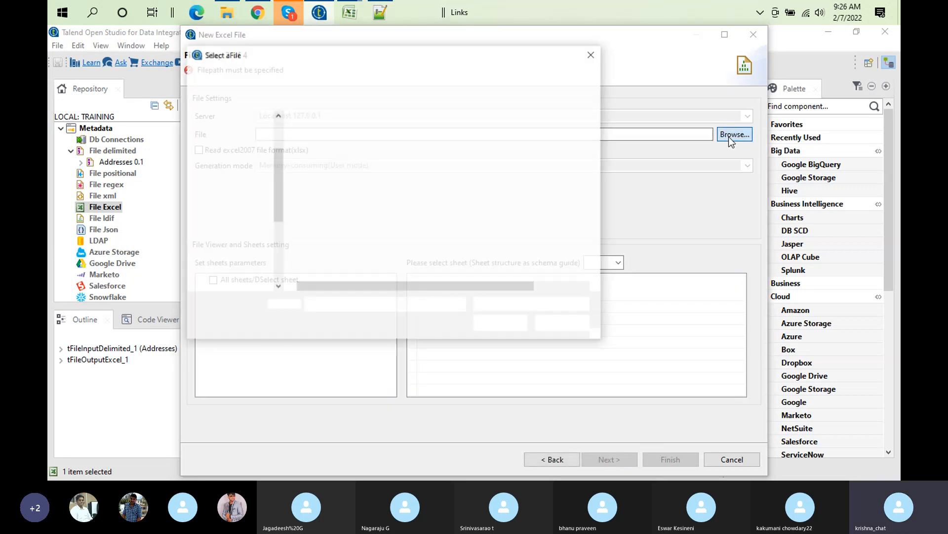
pyautogui.click(395, 150)
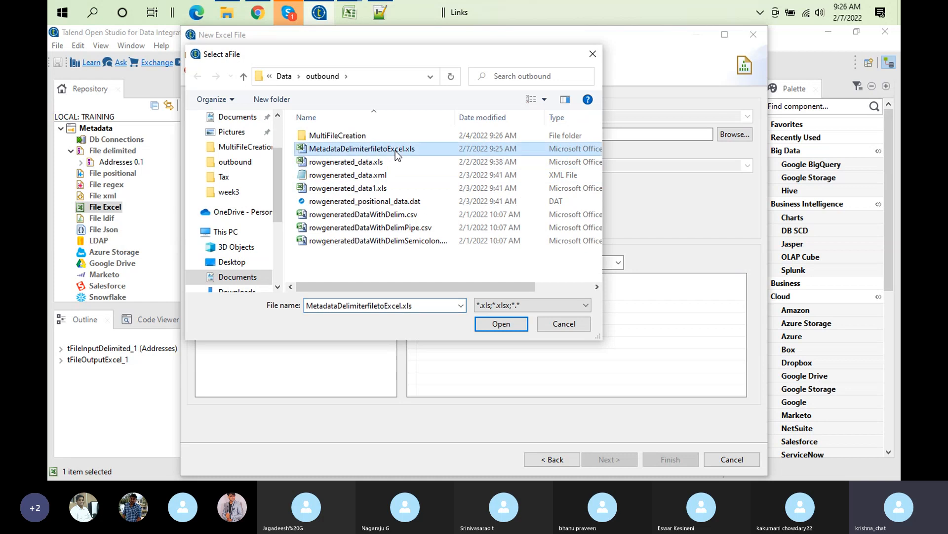
pyautogui.click(509, 327)
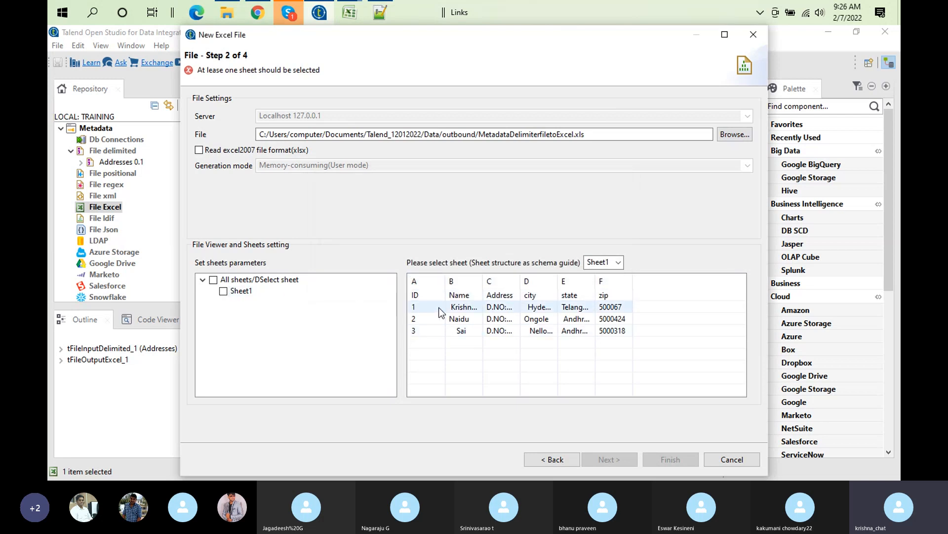
# Step: Include Sheet1 in the Excel metadata, set the heading row as column names, and continue to the schema definition
pyautogui.click(223, 291)
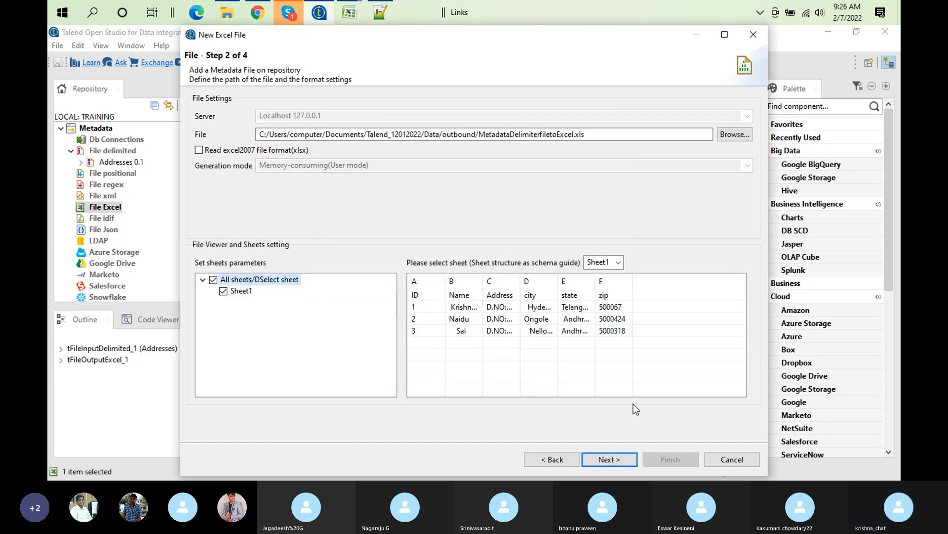
pyautogui.click(615, 455)
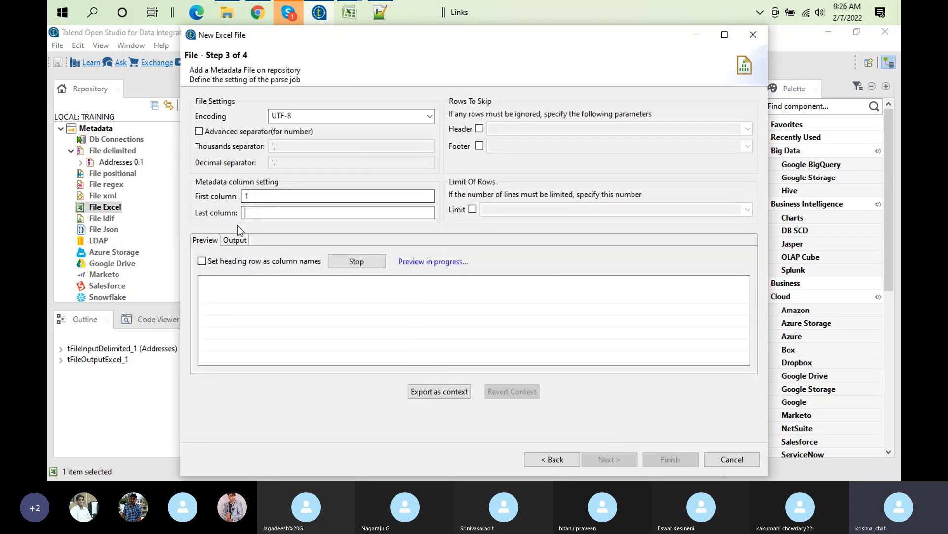
pyautogui.click(202, 261)
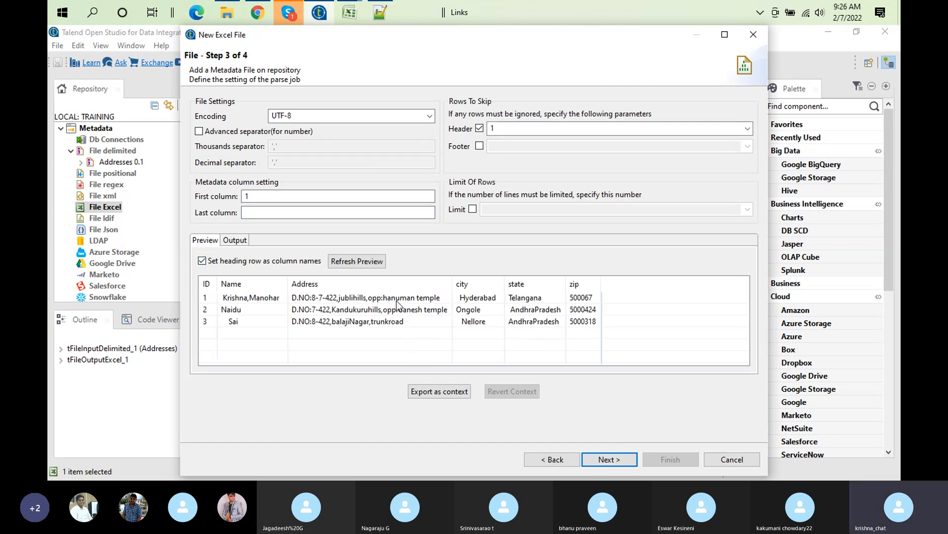
pyautogui.click(622, 459)
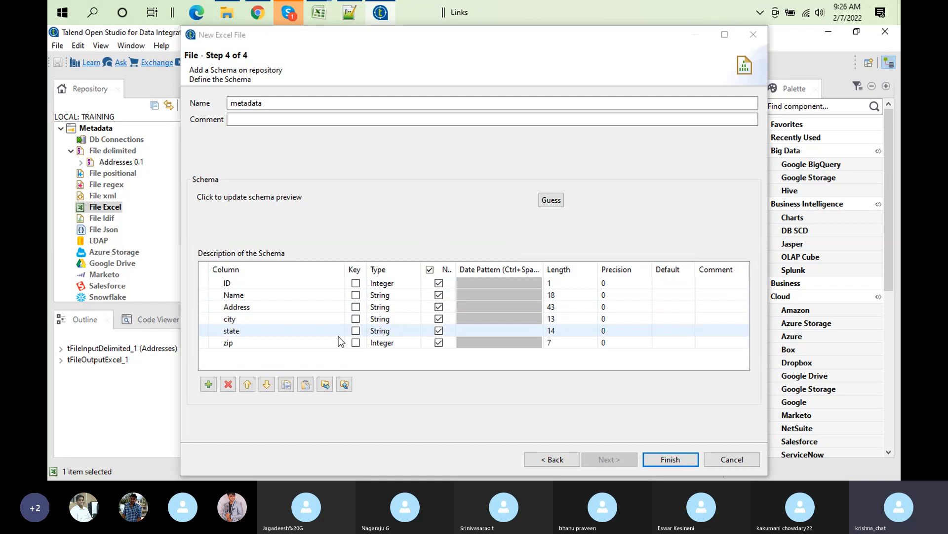
# Step: Review the guessed schema columns from ID to zip and the data types available for the ID column
pyautogui.click(250, 295)
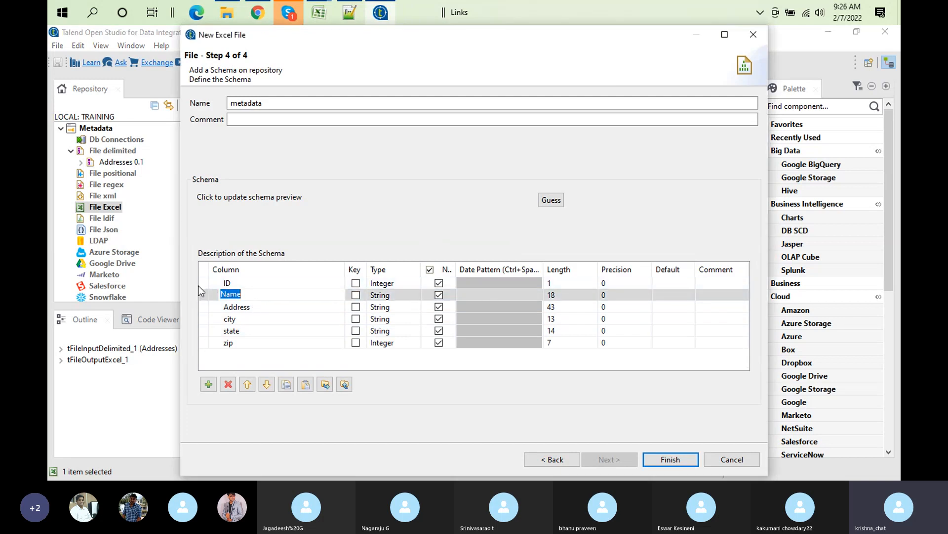
pyautogui.click(198, 284)
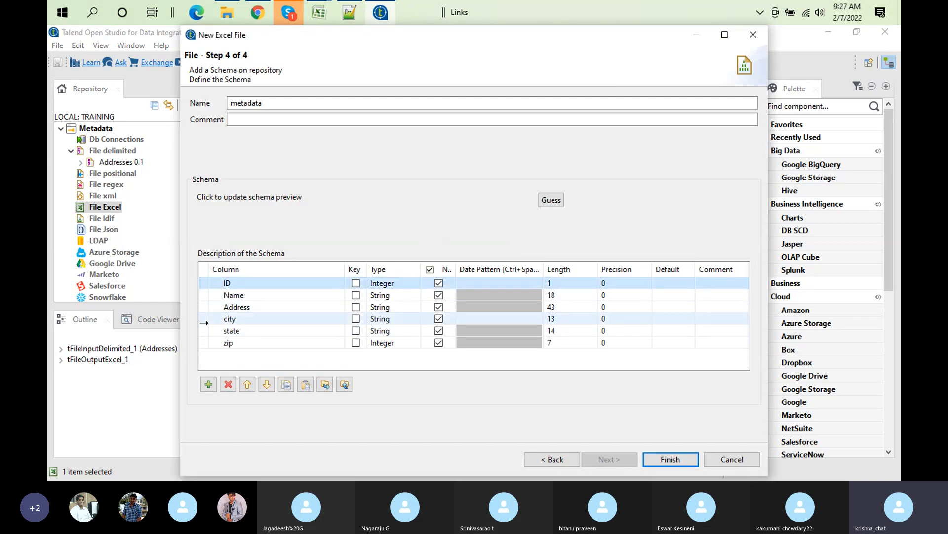
pyautogui.click(199, 345)
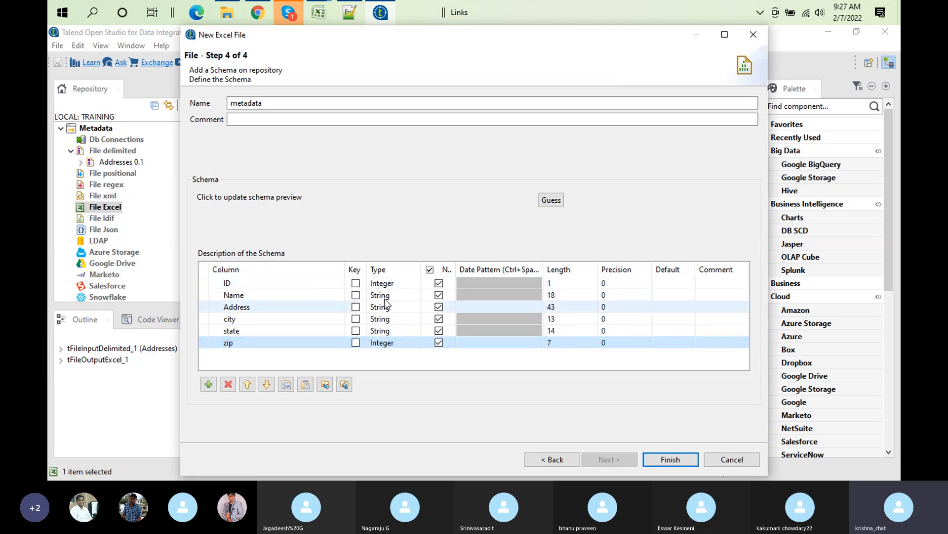
pyautogui.click(403, 283)
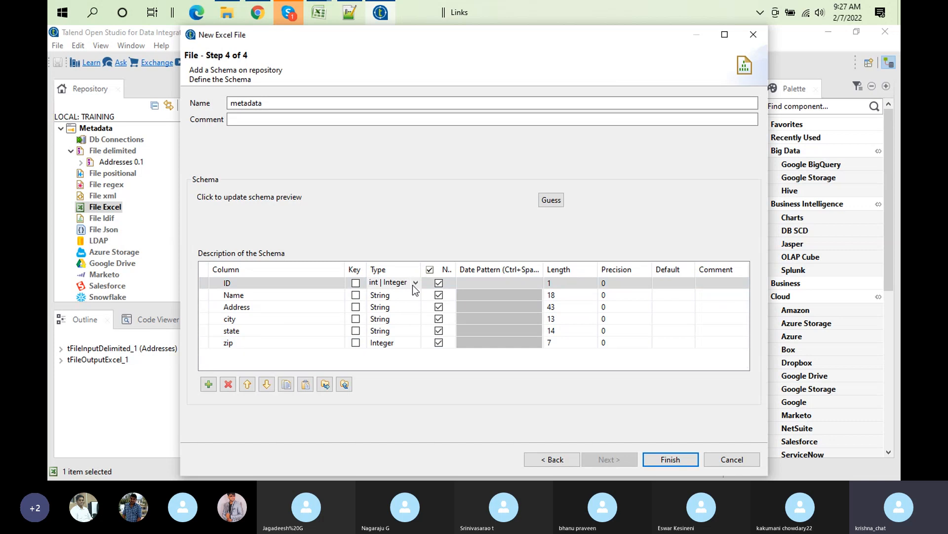
pyautogui.click(249, 286)
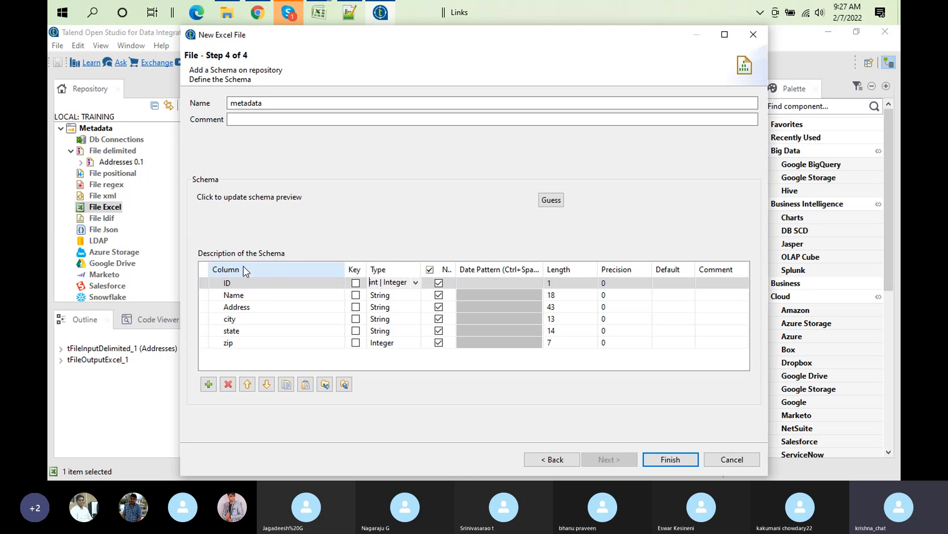
pyautogui.click(413, 284)
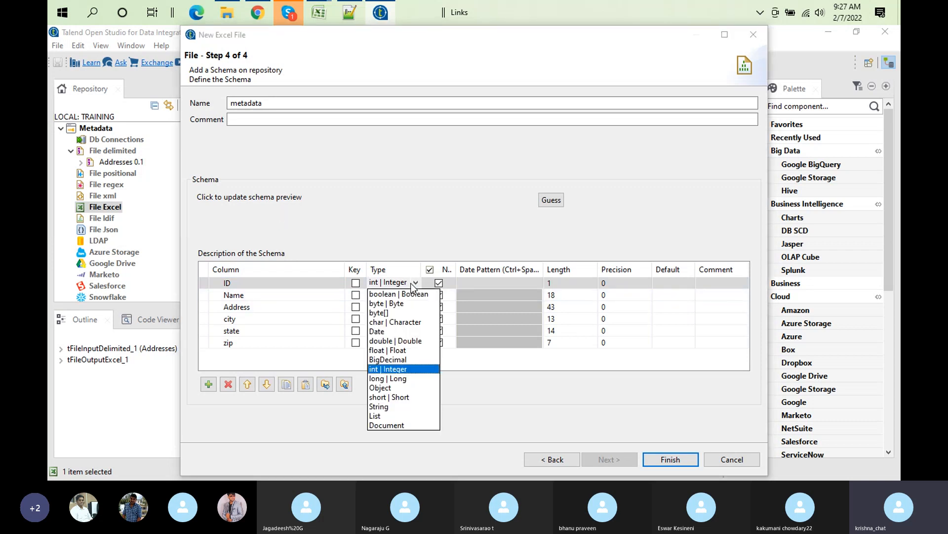
pyautogui.click(388, 220)
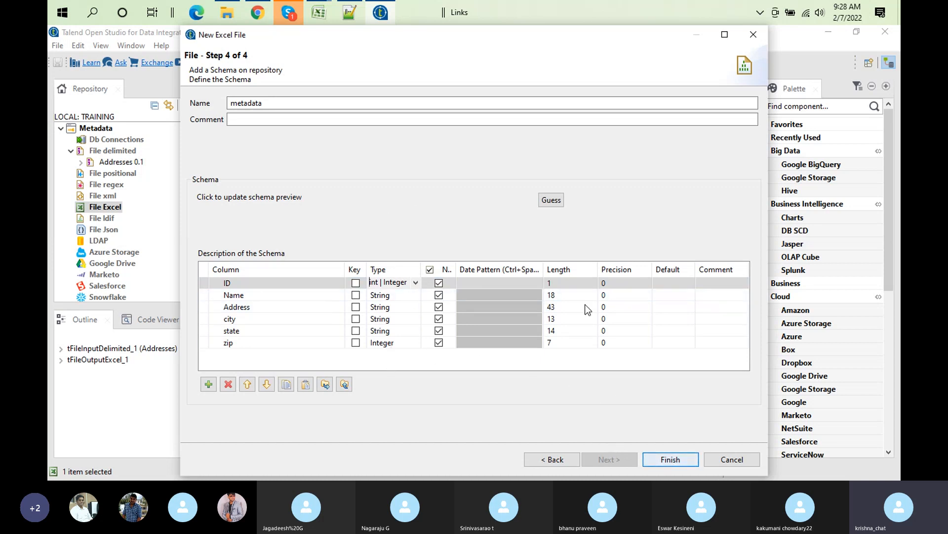
# Step: Set the length of the ID and zip columns to 10 and finish the Excel metadata
pyautogui.click(561, 279)
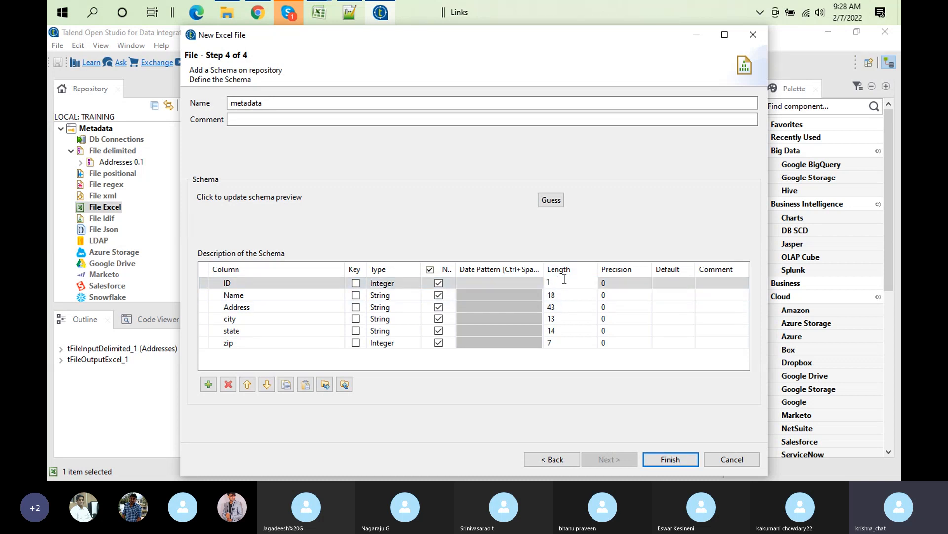
pyautogui.write('0')
pyautogui.click(582, 343)
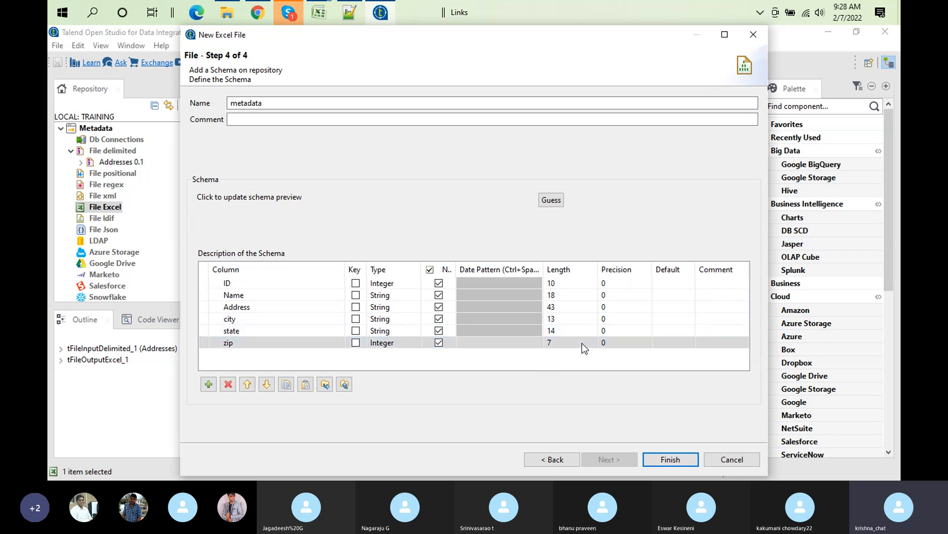
pyautogui.click(582, 343)
pyautogui.write('10')
pyautogui.click(666, 458)
pyautogui.click(666, 459)
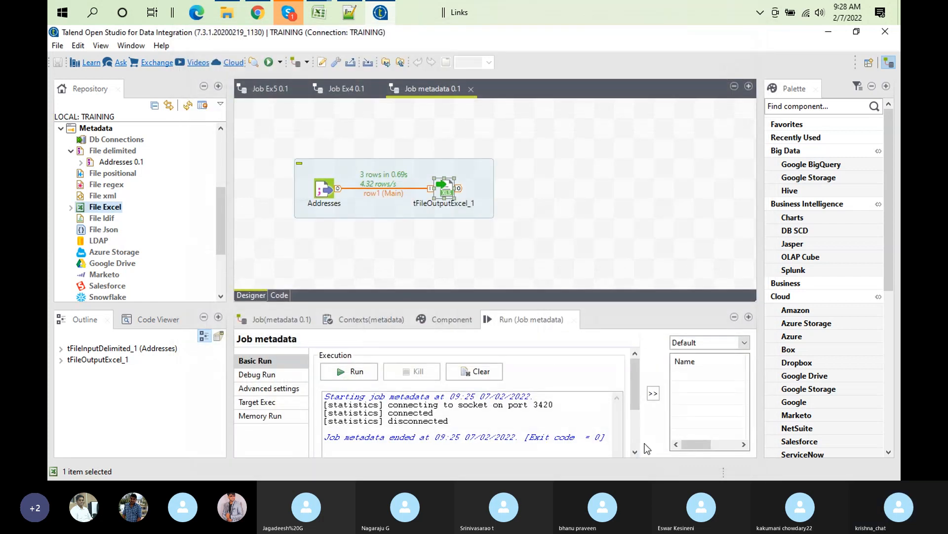
# Step: Shift the existing subjob up in the job design and place the Address Excel metadata below it as a tFileInputExcel component
pyautogui.click(71, 208)
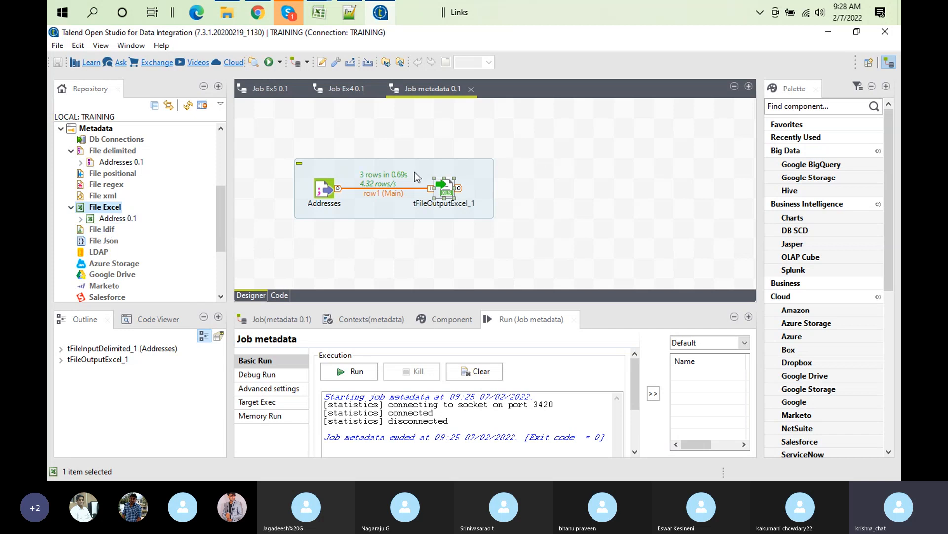
pyautogui.moveTo(424, 167); pyautogui.dragTo(463, 146)
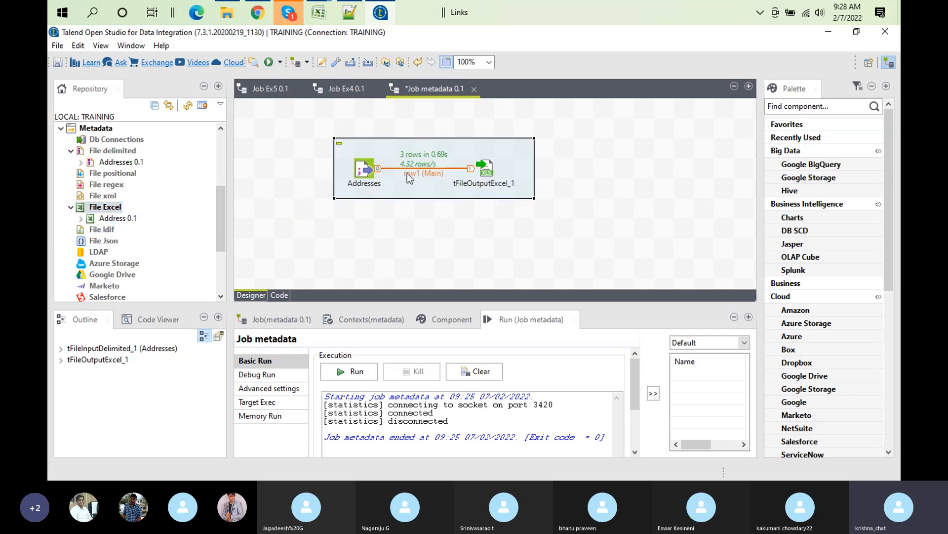
pyautogui.click(81, 219)
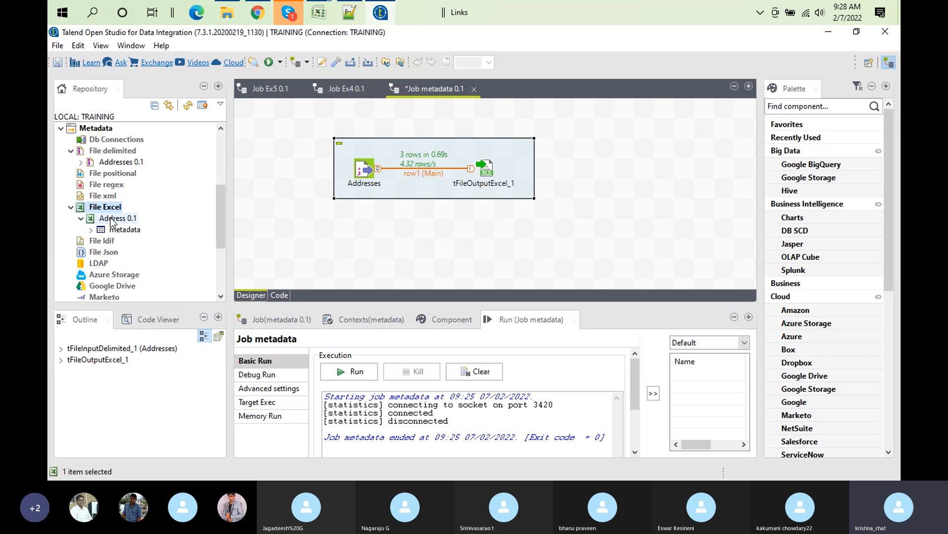
pyautogui.moveTo(112, 222); pyautogui.dragTo(429, 248)
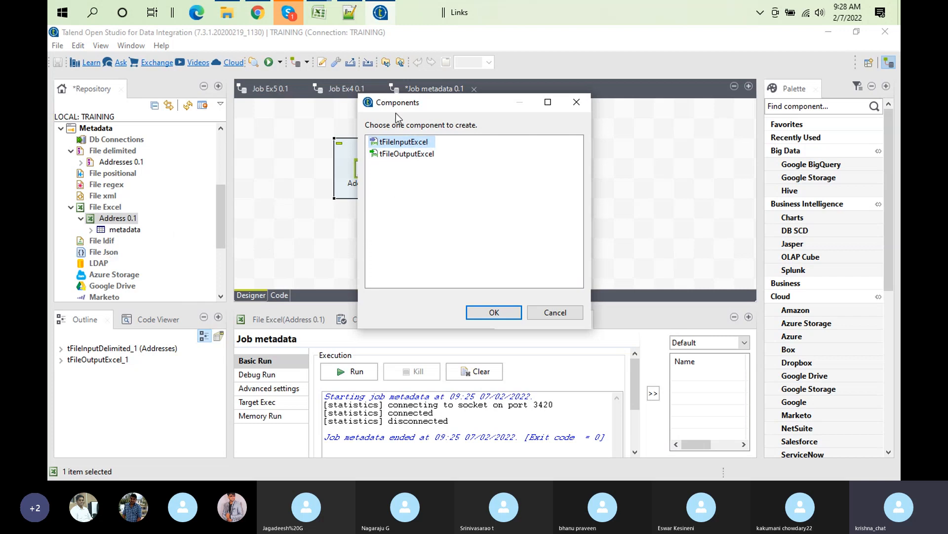
pyautogui.click(491, 313)
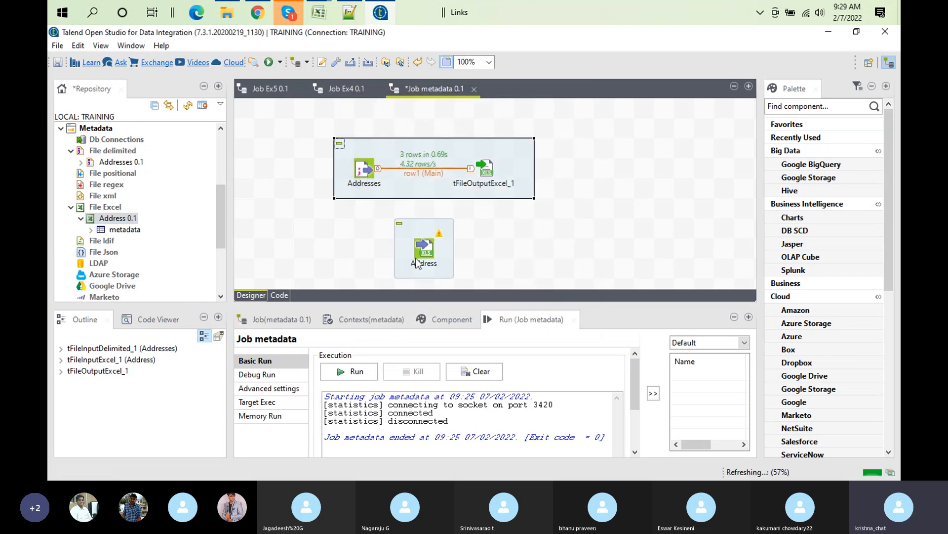
pyautogui.moveTo(422, 253); pyautogui.dragTo(383, 233)
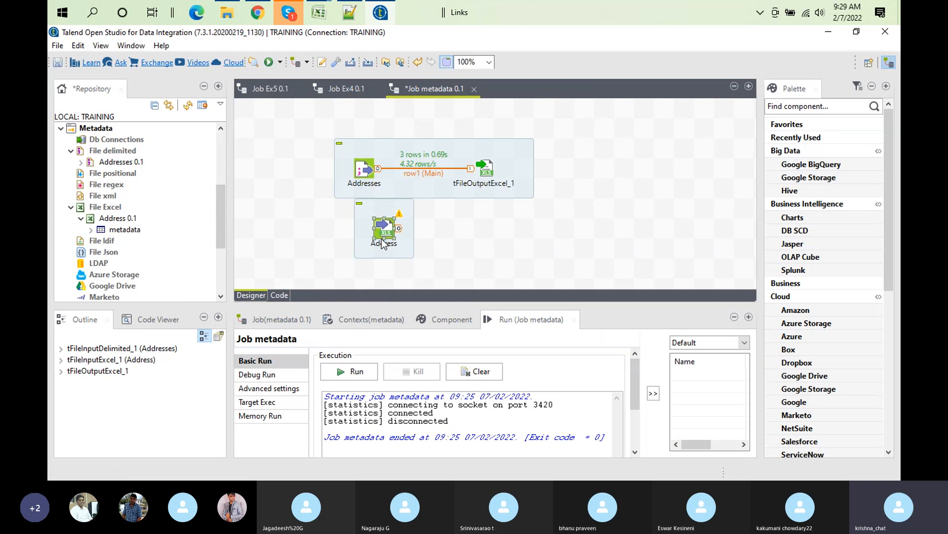
# Step: Examine the Address tFileInputExcel component's basic settings, including the property type options and the file path
pyautogui.click(384, 232)
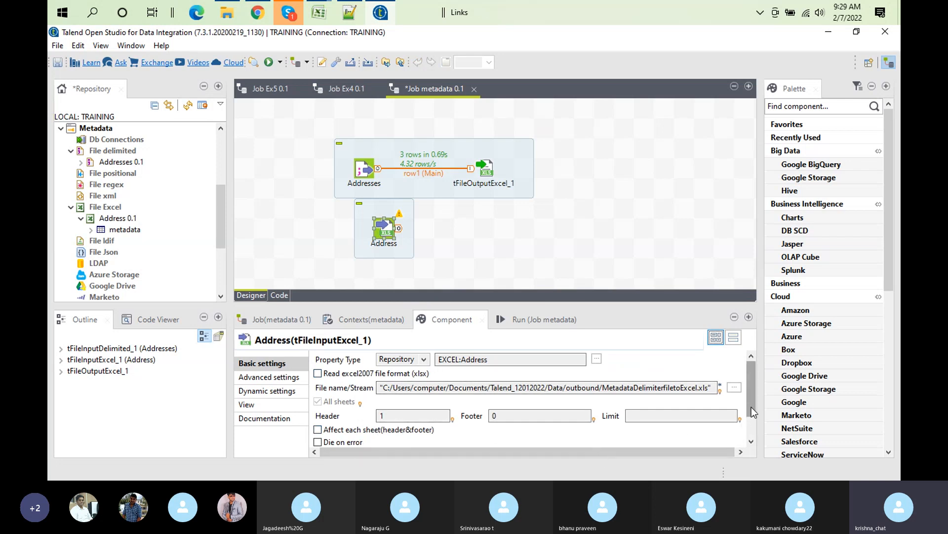
pyautogui.moveTo(752, 405); pyautogui.dragTo(760, 354)
pyautogui.click(424, 359)
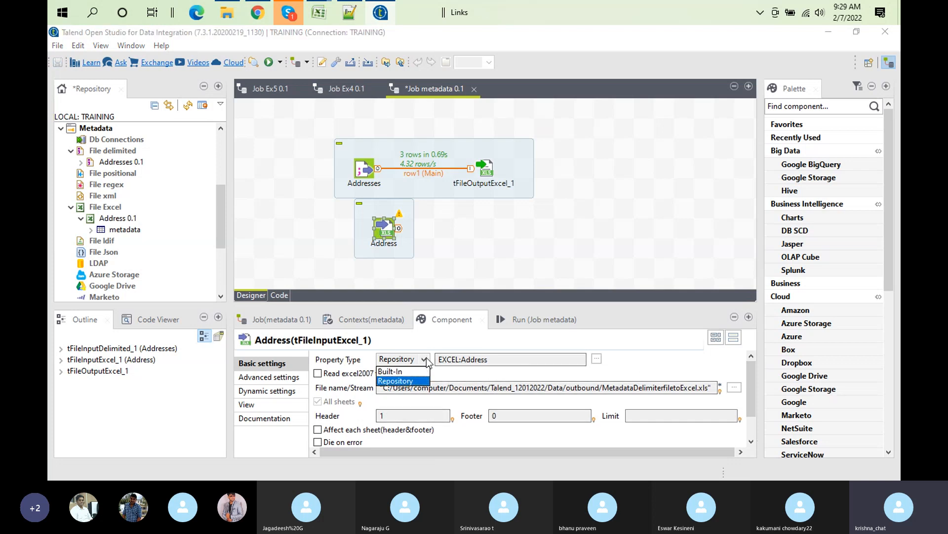
pyautogui.click(459, 375)
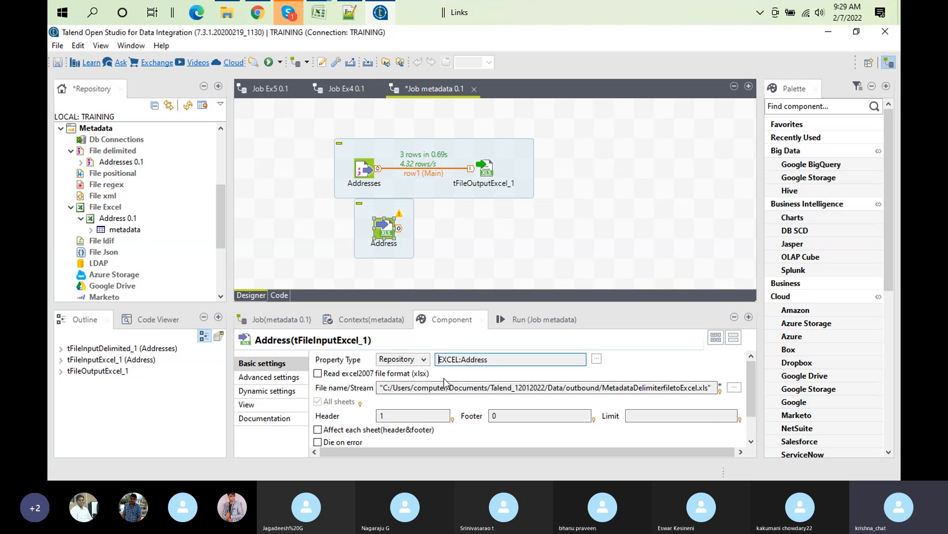
pyautogui.click(512, 237)
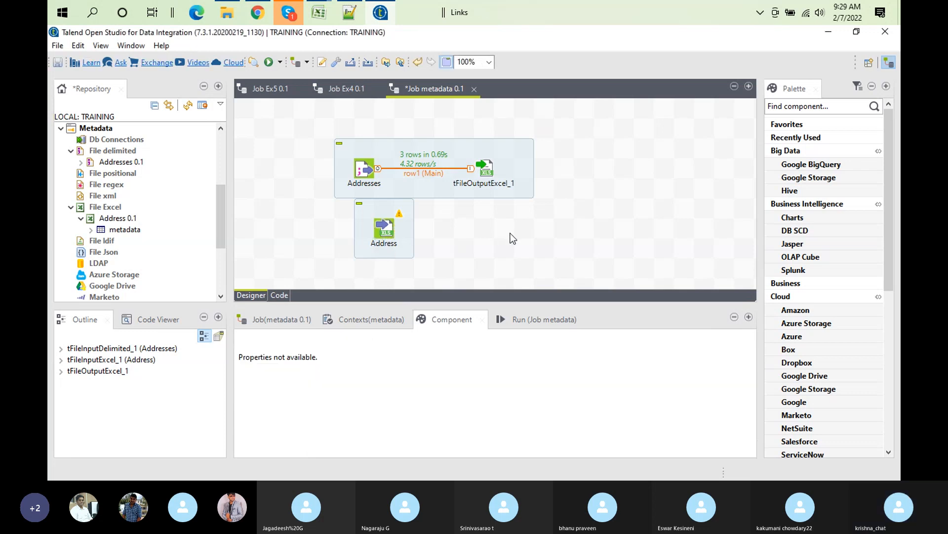
# Step: Add a tFileOutputPositional component to the job design beside the Address input component
pyautogui.write('tpo')
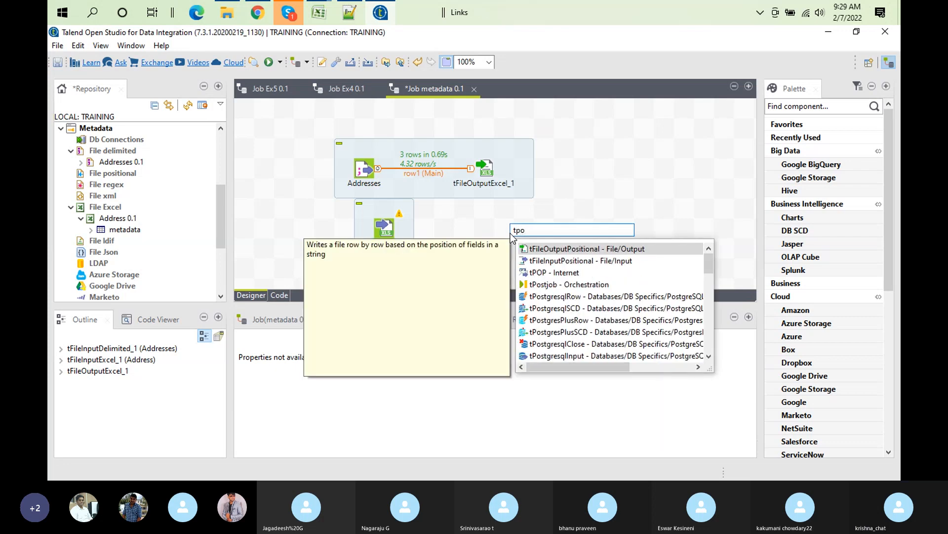
pyautogui.write('s')
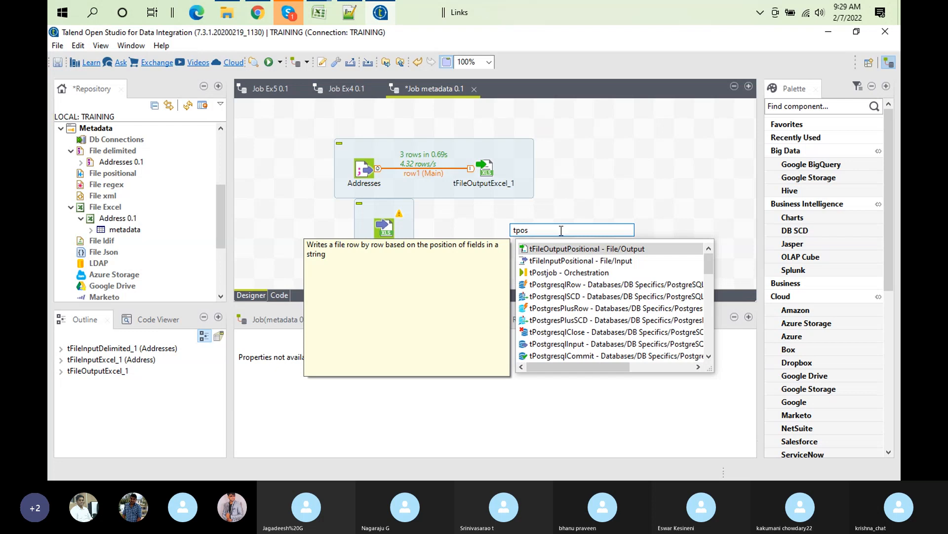
pyautogui.doubleClick(581, 248)
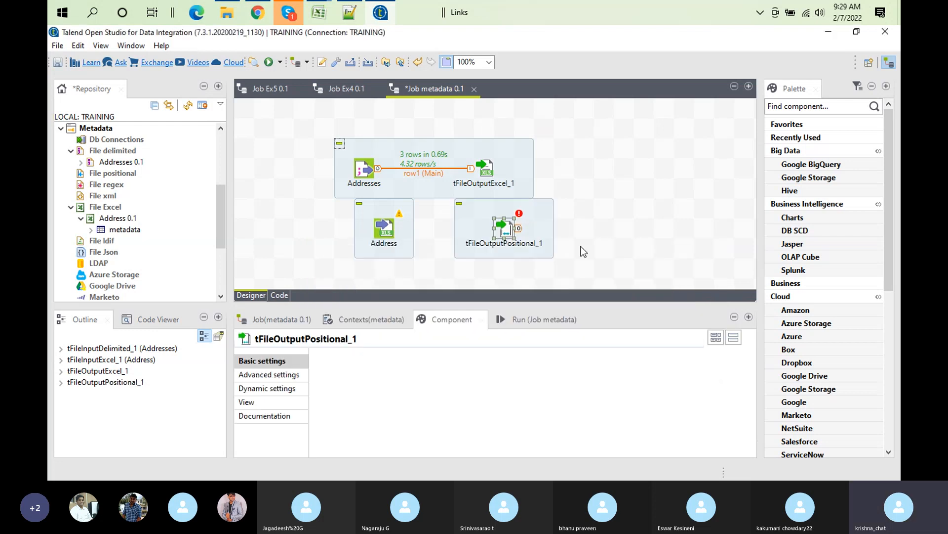
# Step: Connect Address to tFileOutputPositional_1 with a Main row and check the output component's schema columns
pyautogui.click(388, 235)
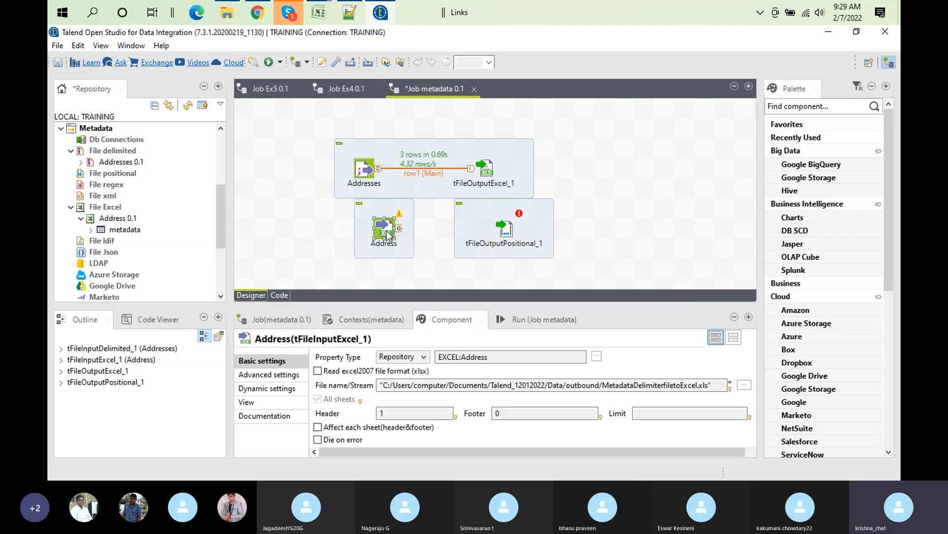
pyautogui.rightClick(387, 235)
pyautogui.moveTo(539, 239)
pyautogui.click(600, 235)
pyautogui.click(501, 236)
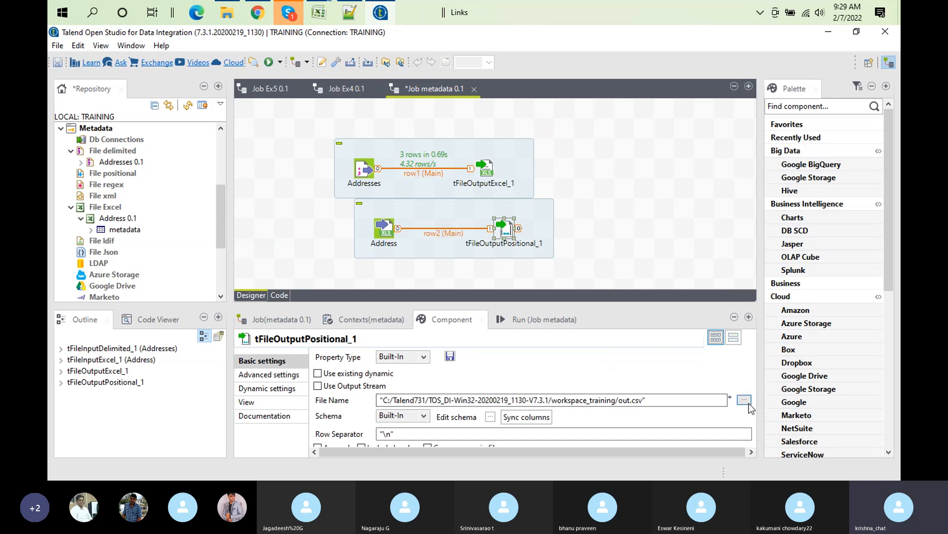
pyautogui.click(490, 419)
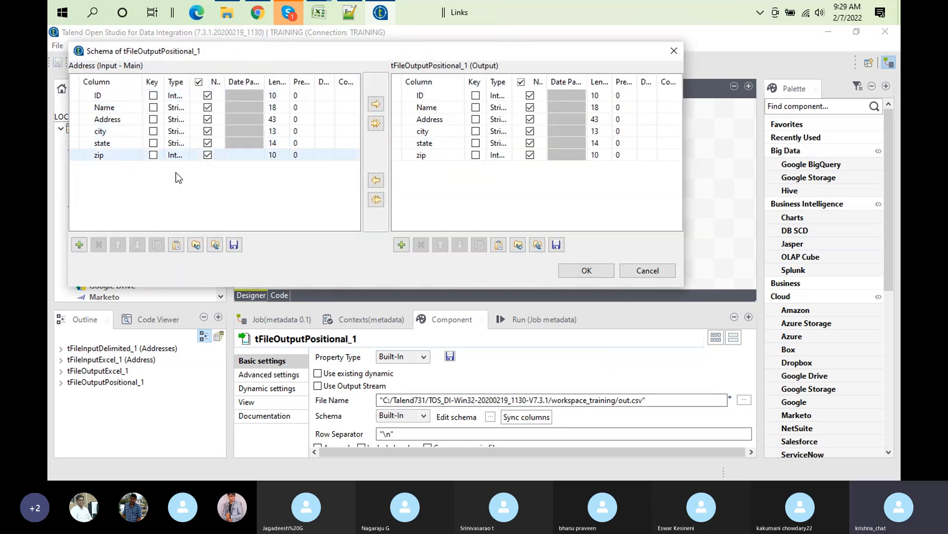
pyautogui.click(583, 272)
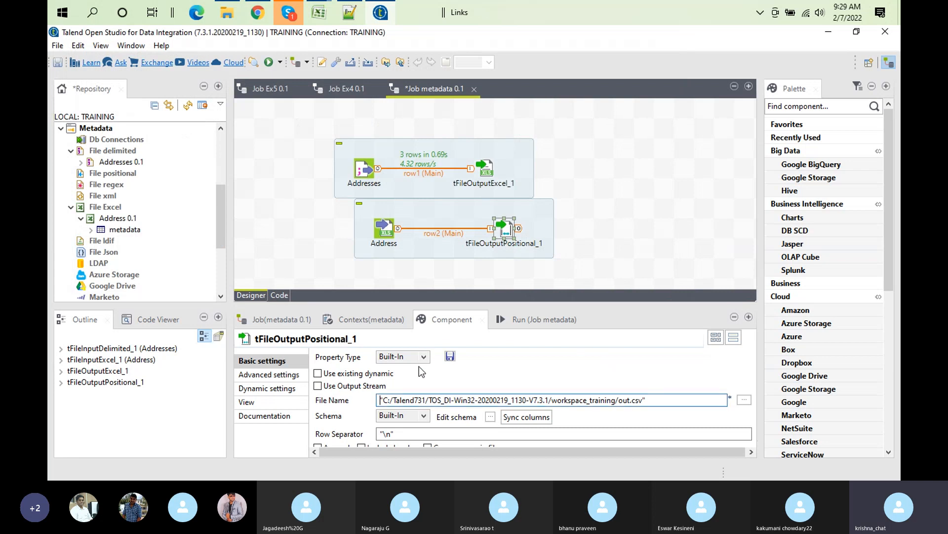
# Step: Try to take tFileOutputPositional_1's properties from the repository's File positional metadata, and return the property type to Built-In
pyautogui.click(420, 359)
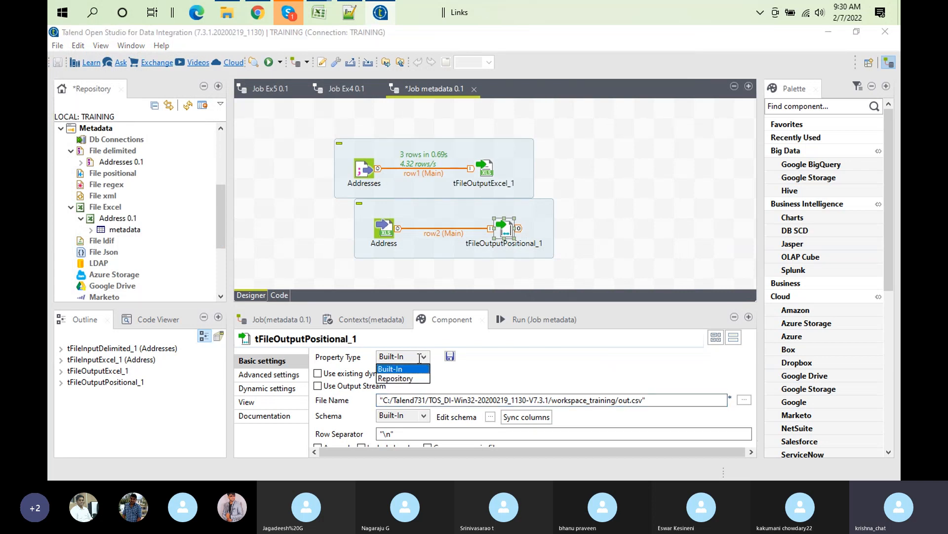
pyautogui.click(405, 379)
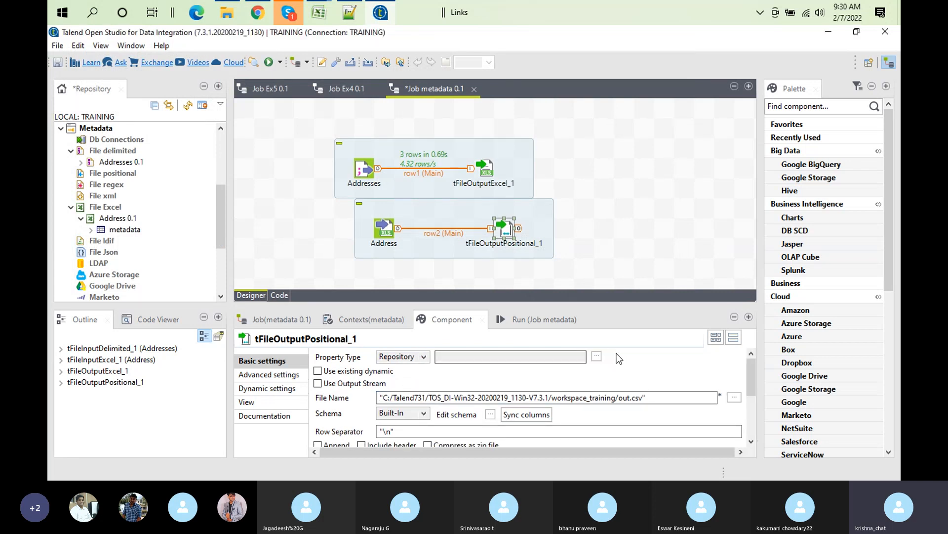
pyautogui.click(596, 356)
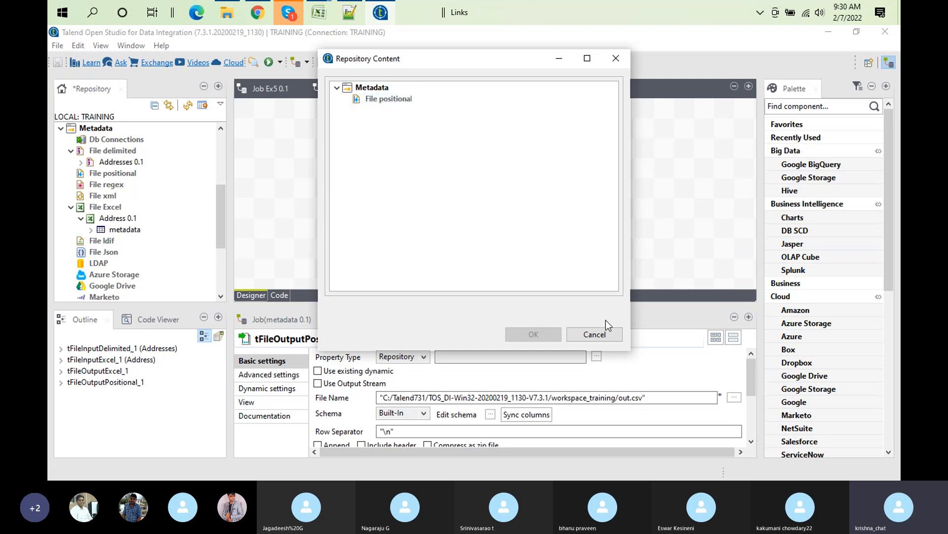
pyautogui.click(597, 335)
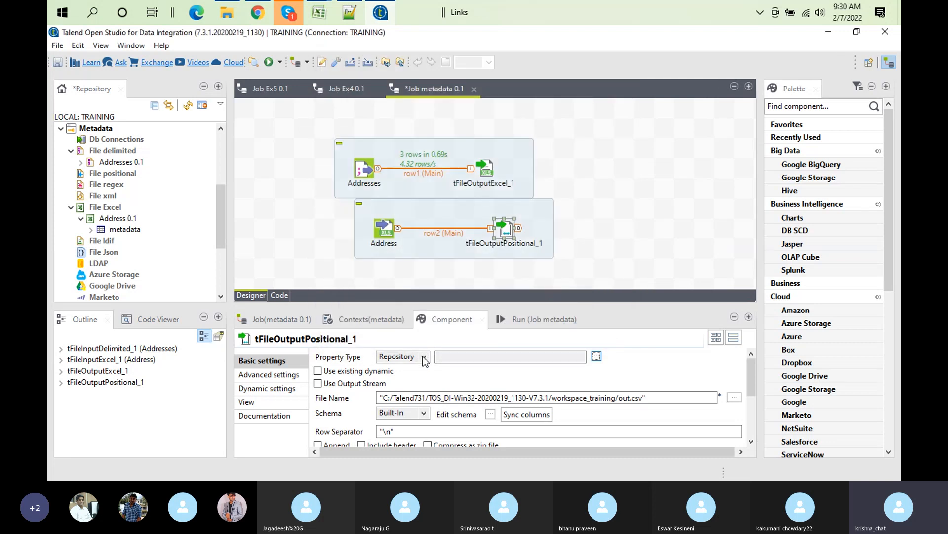
pyautogui.click(417, 356)
pyautogui.click(393, 369)
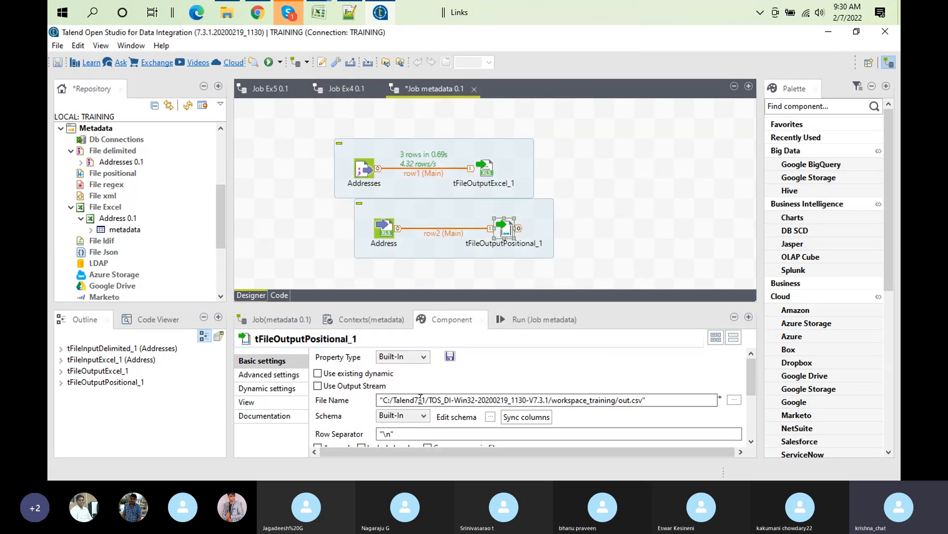
# Step: Maximize the component settings and browse to Documents/Talend_12012022/Data/outbound for the positional output file
pyautogui.doubleClick(452, 319)
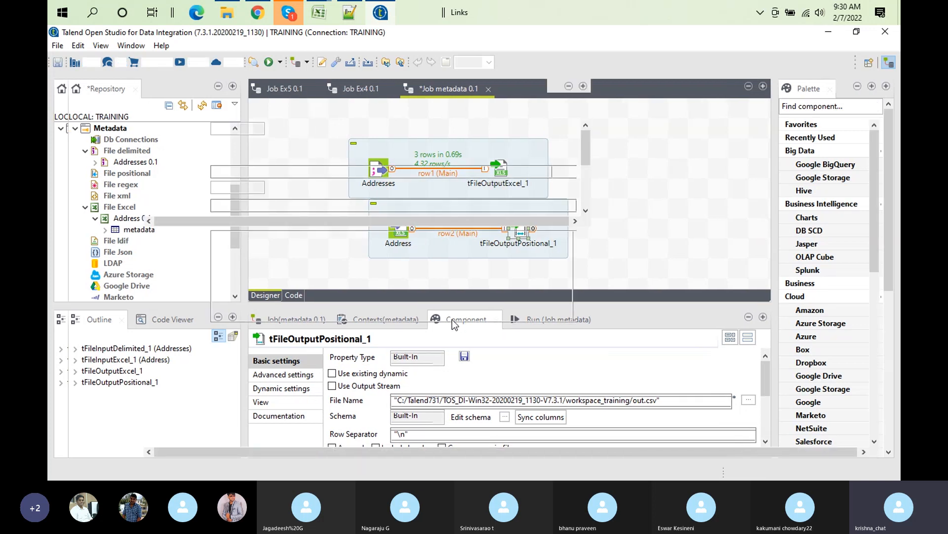
pyautogui.click(868, 170)
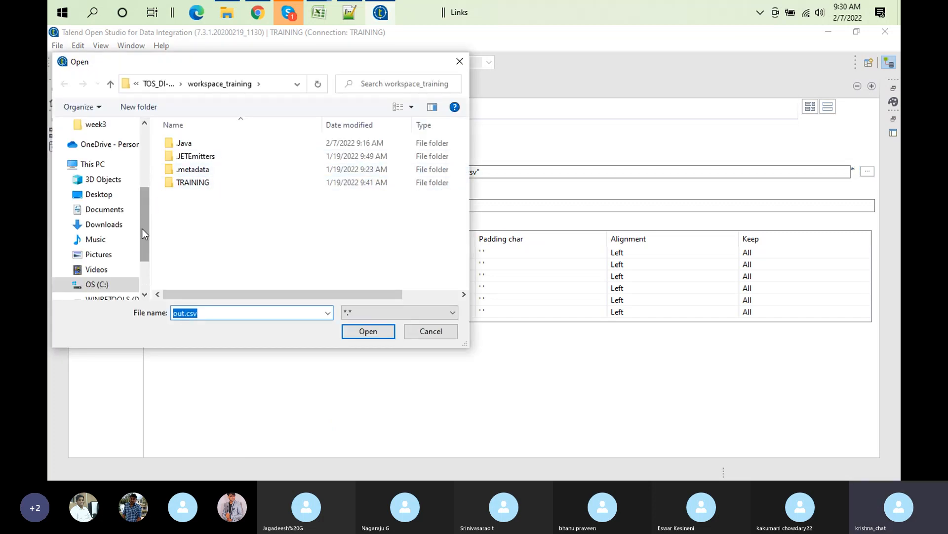
pyautogui.click(113, 210)
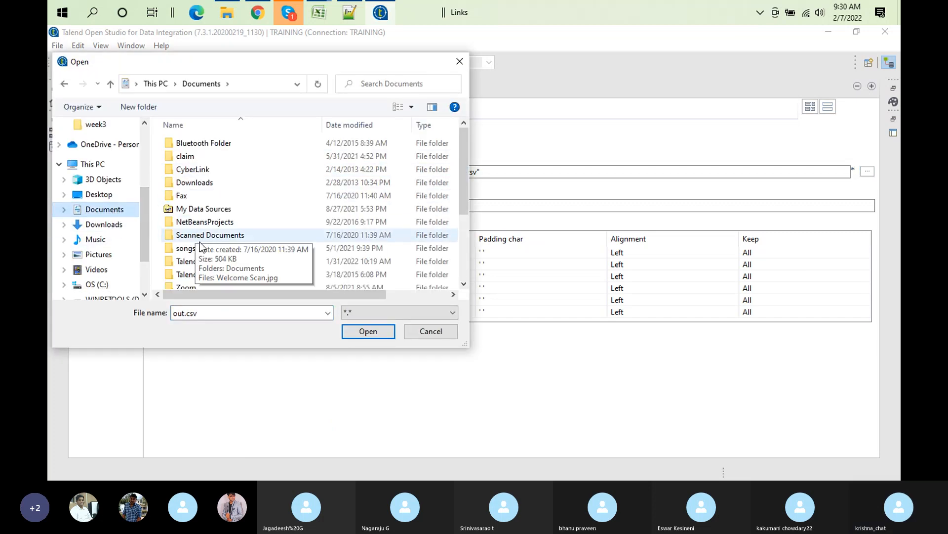
pyautogui.doubleClick(217, 261)
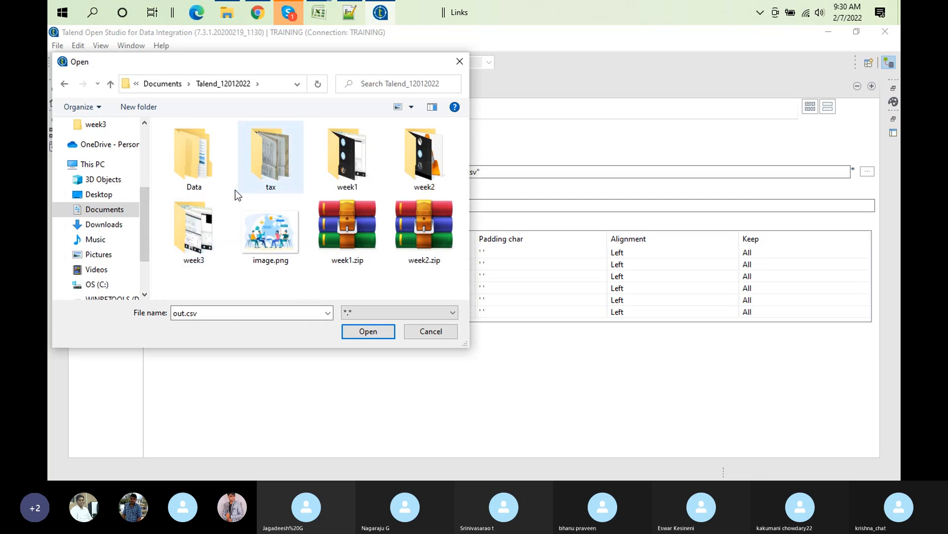
pyautogui.doubleClick(196, 196)
pyautogui.click(207, 190)
pyautogui.doubleClick(207, 187)
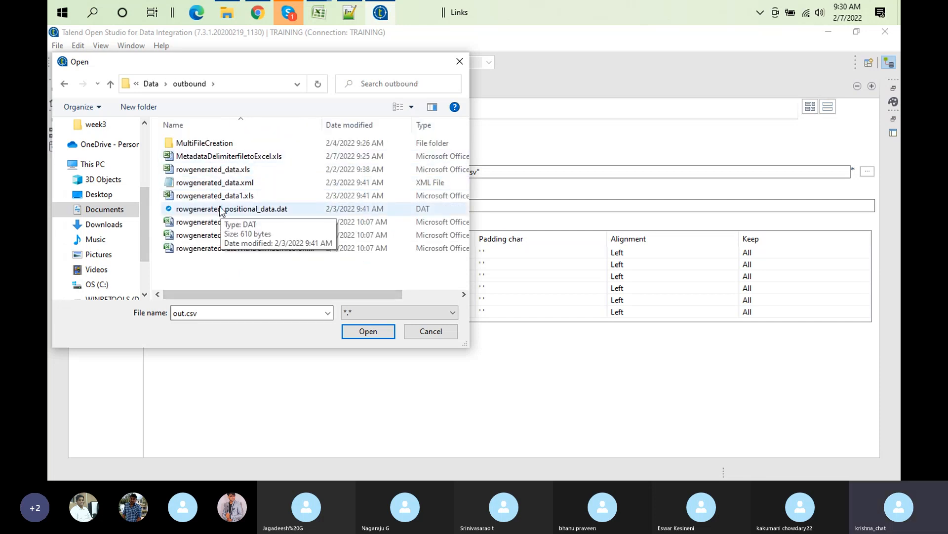
# Step: Set tFileOutputPositional_1's output file to MetadataExcelToPos.dat in the outbound folder, basing the name on MetadataDelimiterfiletoExcel.xls
pyautogui.click(259, 158)
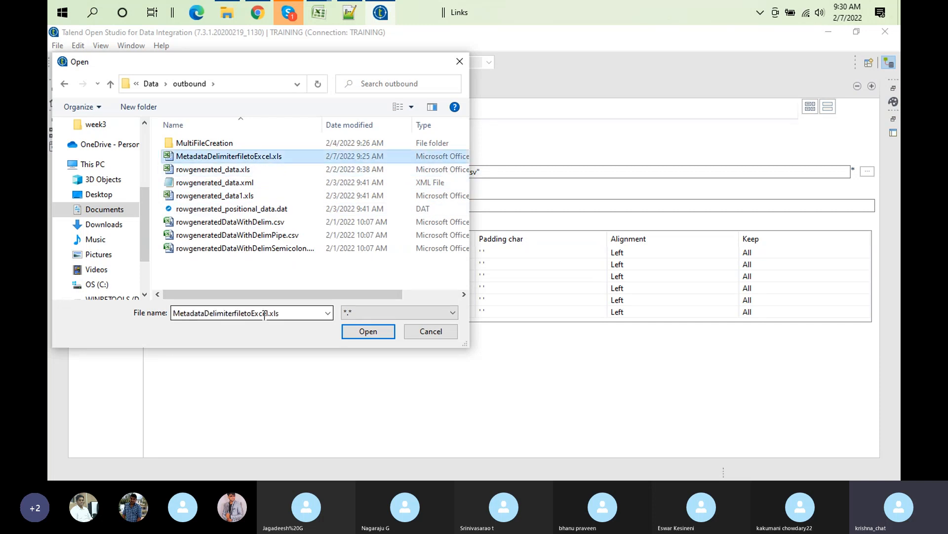
pyautogui.click(208, 311)
pyautogui.click(205, 314)
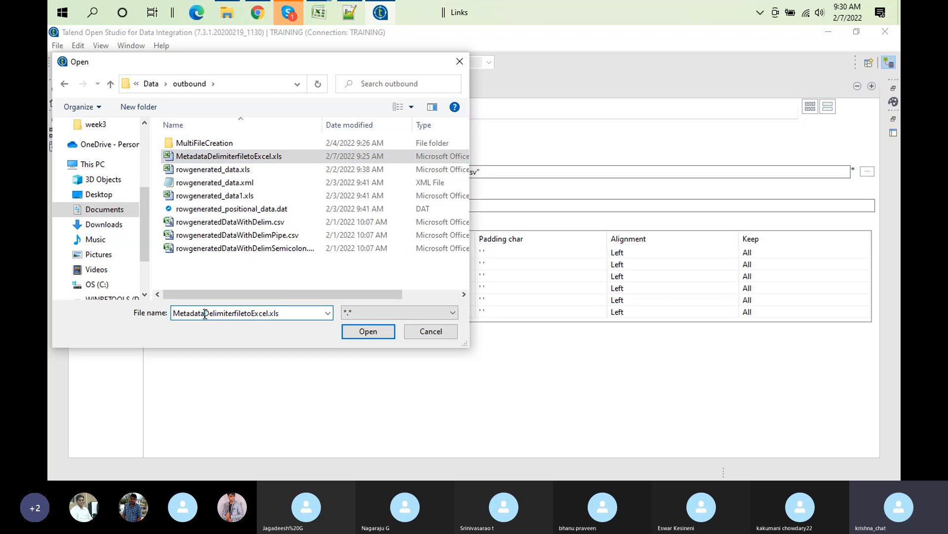
pyautogui.keyDown('shift'); pyautogui.click(244, 314); pyautogui.keyUp('shift')
pyautogui.press('Delete')
pyautogui.press('Delete')
pyautogui.press('Delete')
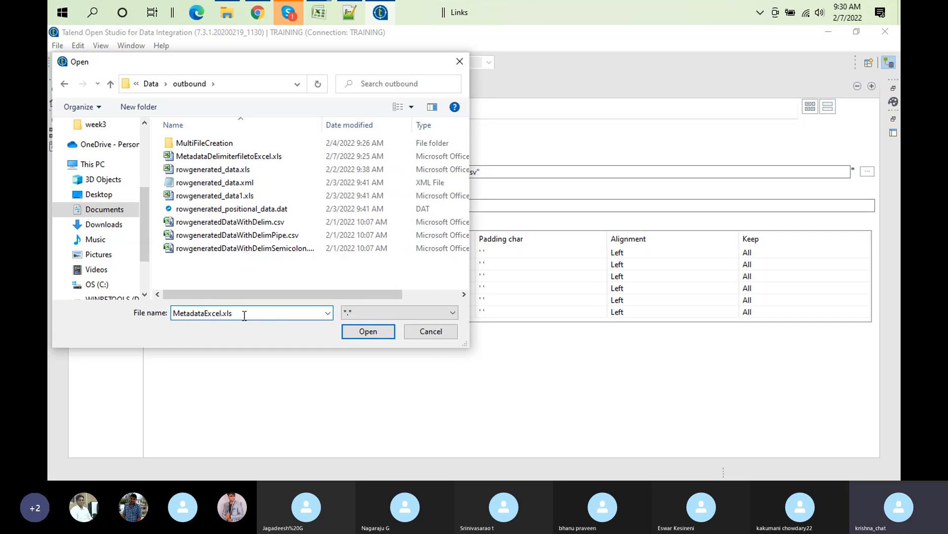
pyautogui.write('ToPos')
pyautogui.hotkey('ctrl', 'a')
pyautogui.press('Return')
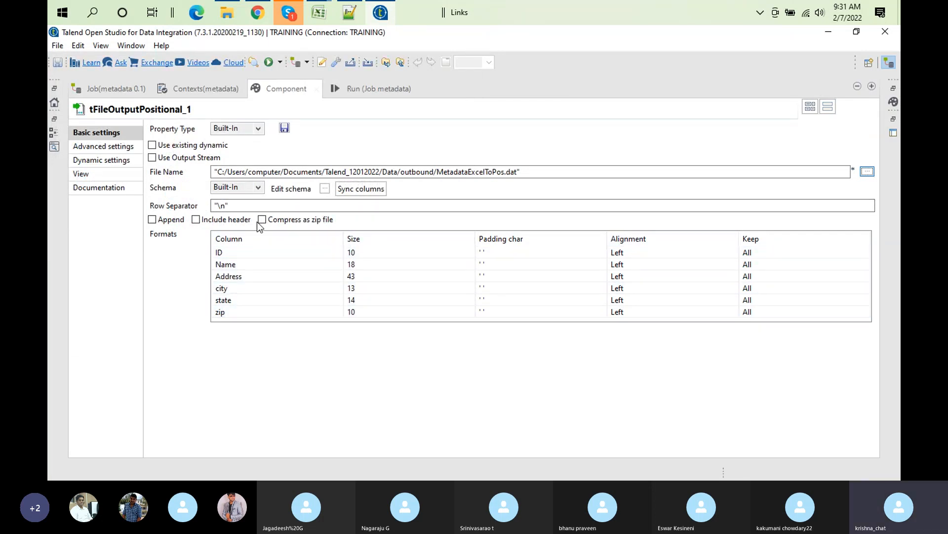
# Step: Include the header in the positional output and return to the job design with the run view shown
pyautogui.click(196, 220)
pyautogui.click(376, 90)
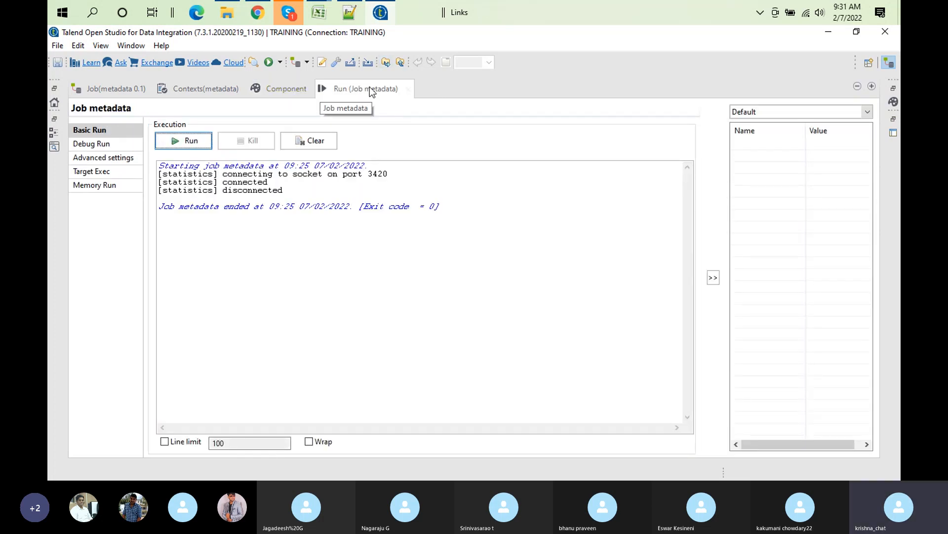
pyautogui.doubleClick(369, 88)
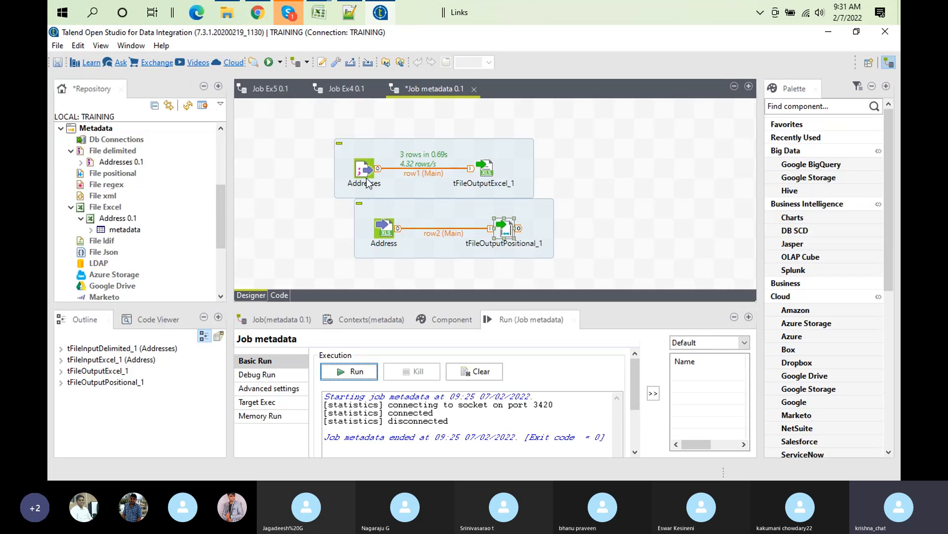
# Step: Link the Addresses component to Address with an On Subjob Ok trigger and align the second subjob below the first
pyautogui.rightClick(368, 183)
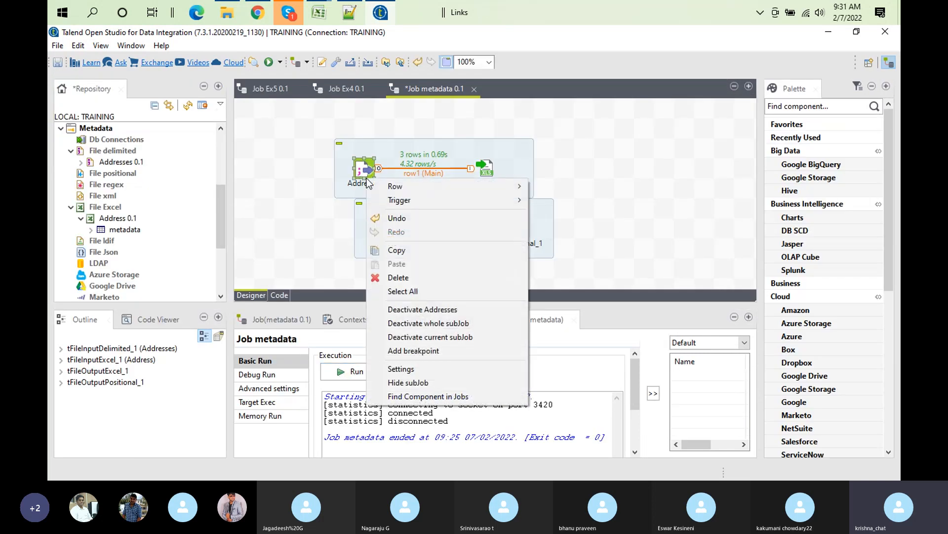
pyautogui.click(459, 121)
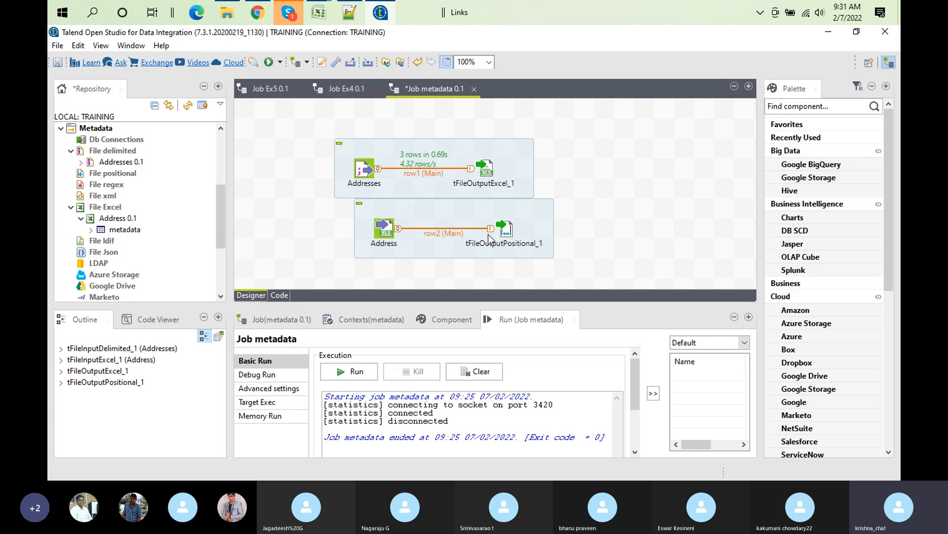
pyautogui.click(386, 233)
pyautogui.click(368, 185)
pyautogui.rightClick(362, 171)
pyautogui.moveTo(399, 193)
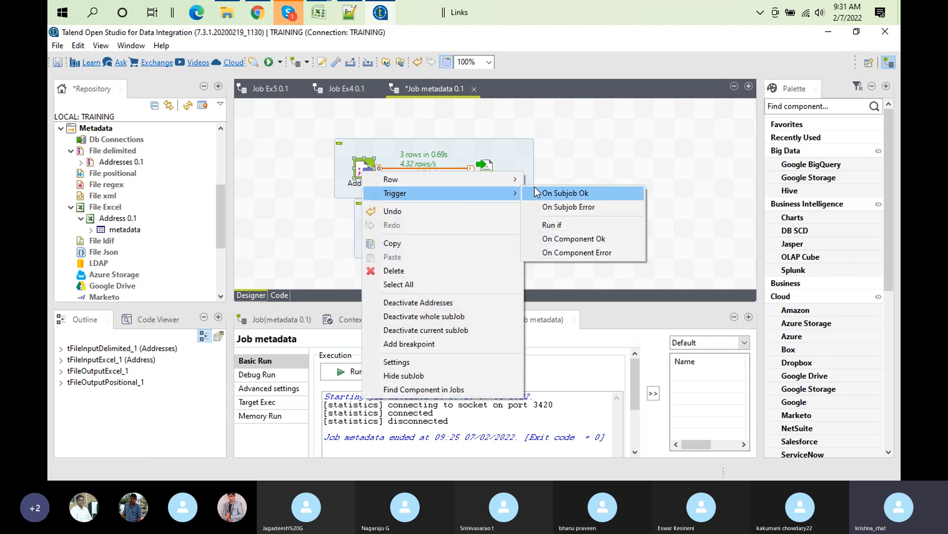
pyautogui.click(563, 193)
pyautogui.click(384, 231)
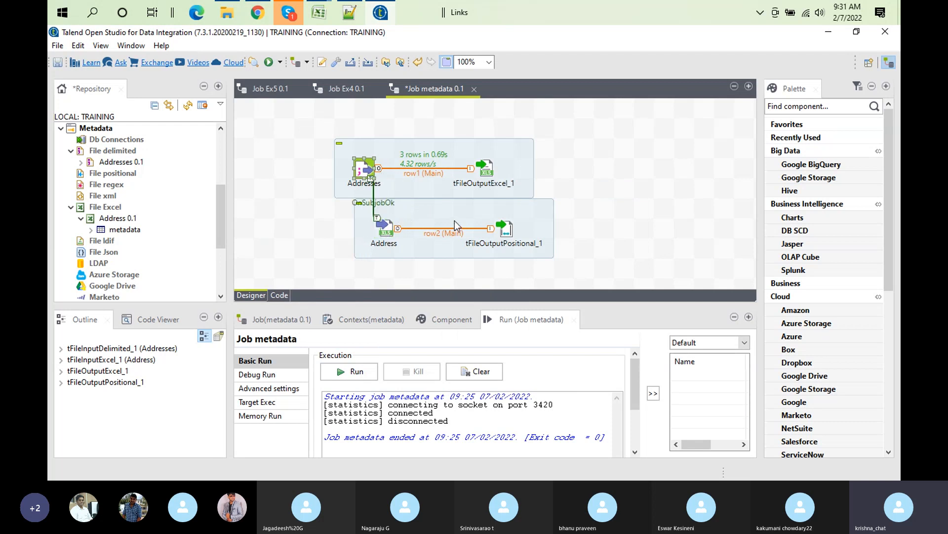
pyautogui.moveTo(447, 217); pyautogui.dragTo(432, 228)
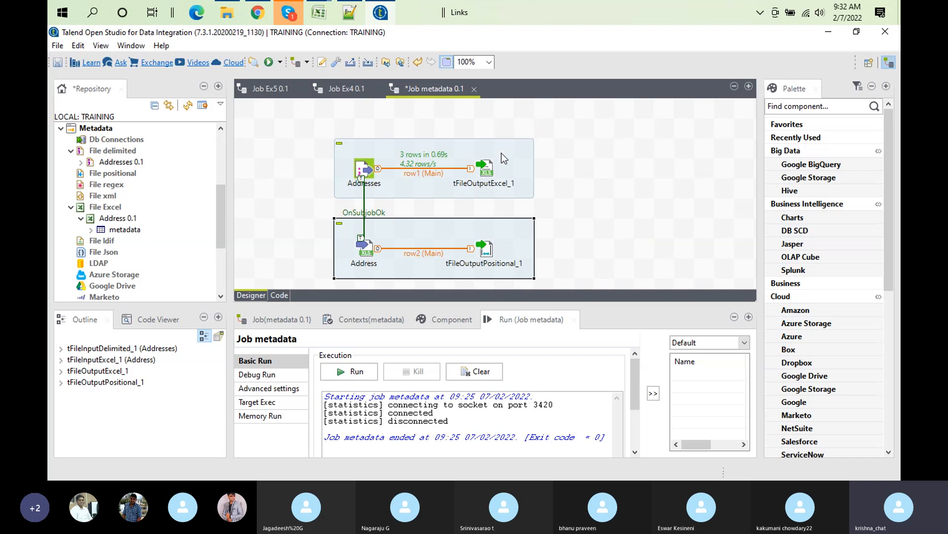
# Step: Compare the file paths of tFileOutputExcel_1 and the Address input, and inspect the two linked subjobs
pyautogui.doubleClick(486, 171)
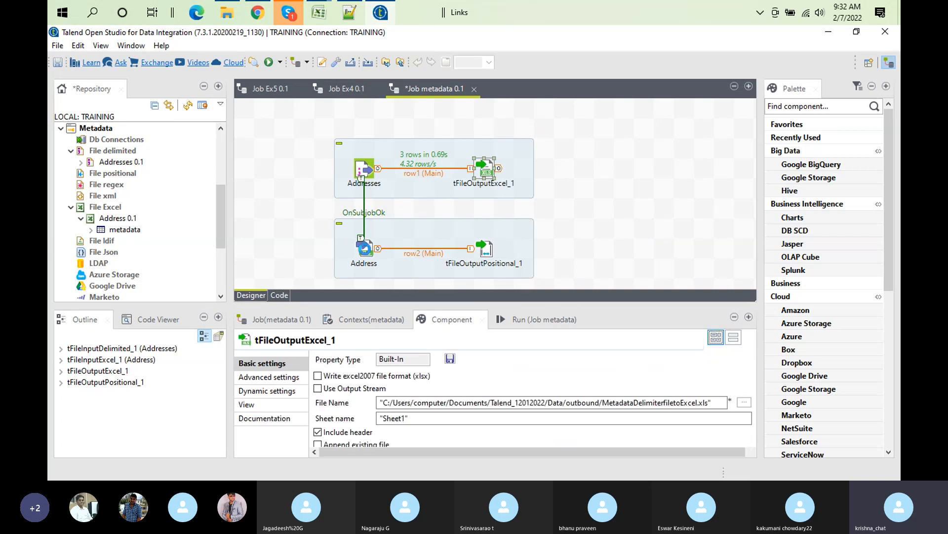
pyautogui.click(366, 252)
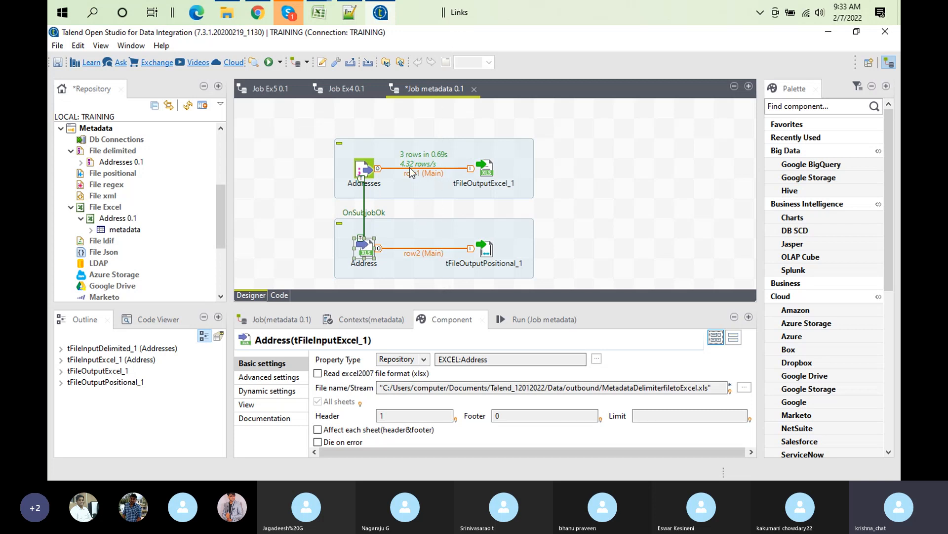
pyautogui.click(404, 161)
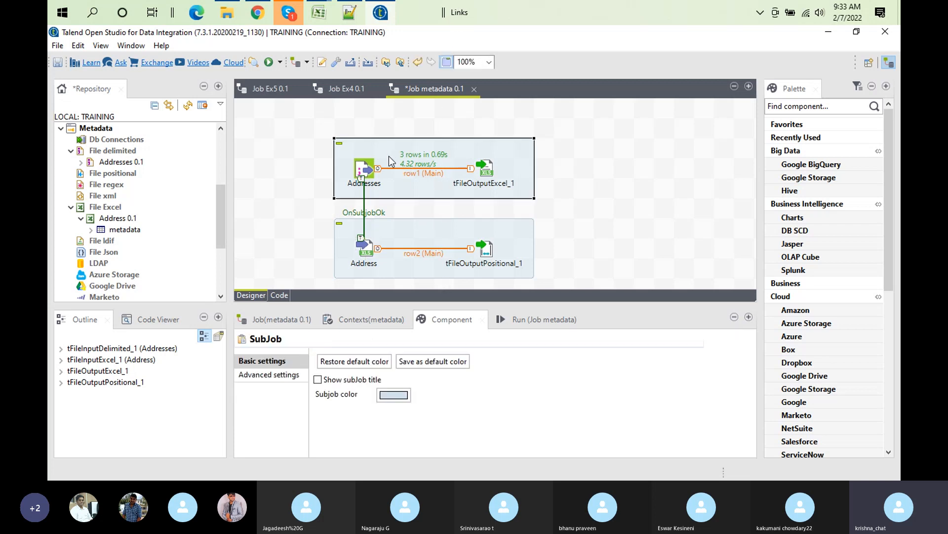
pyautogui.click(405, 232)
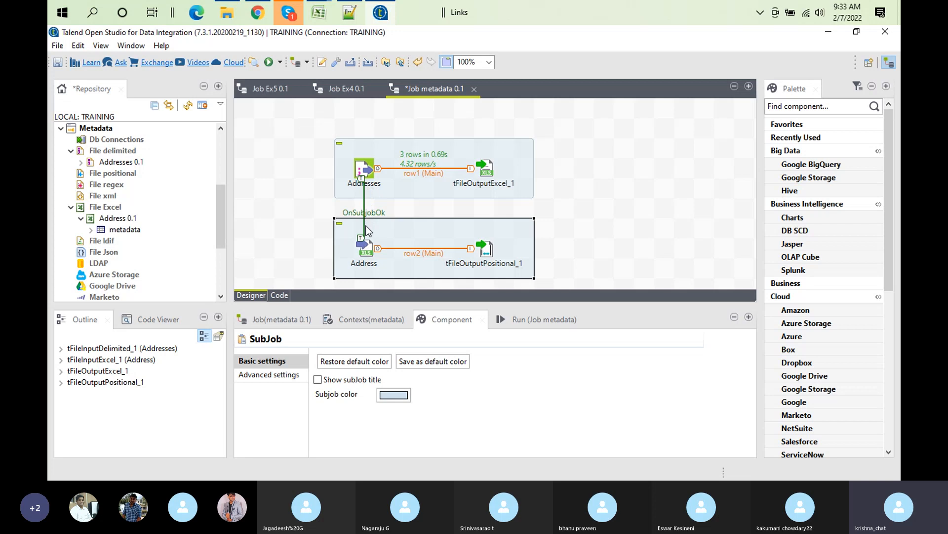
# Step: Clear the metadata job's previous execution log and switch to the MetadataDelimiterfiletoExcel.xls workbook in Excel
pyautogui.click(531, 312)
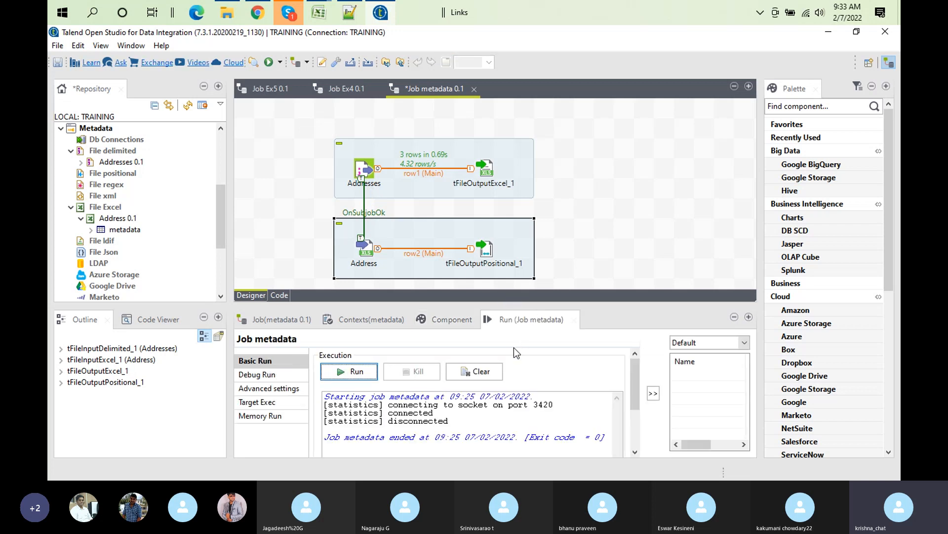
pyautogui.click(474, 371)
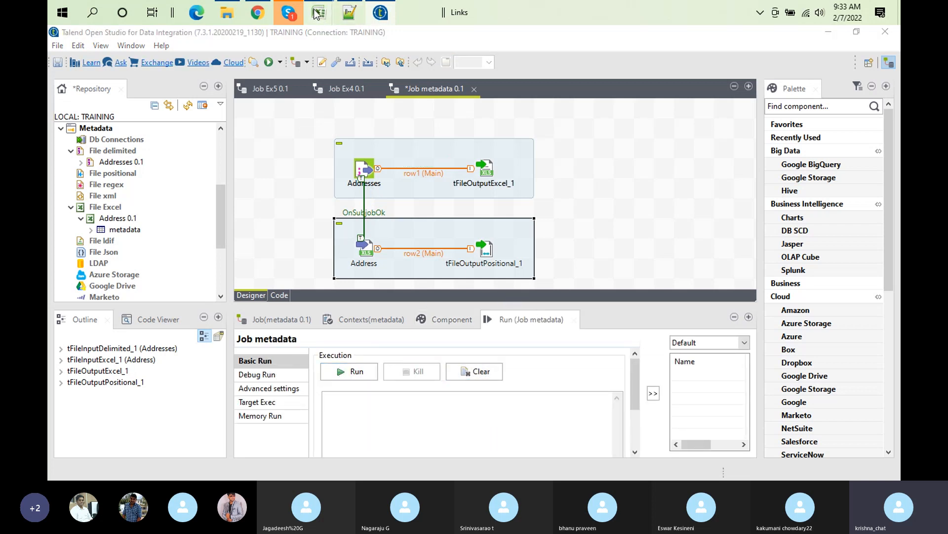
pyautogui.moveTo(319, 14)
pyautogui.click(372, 88)
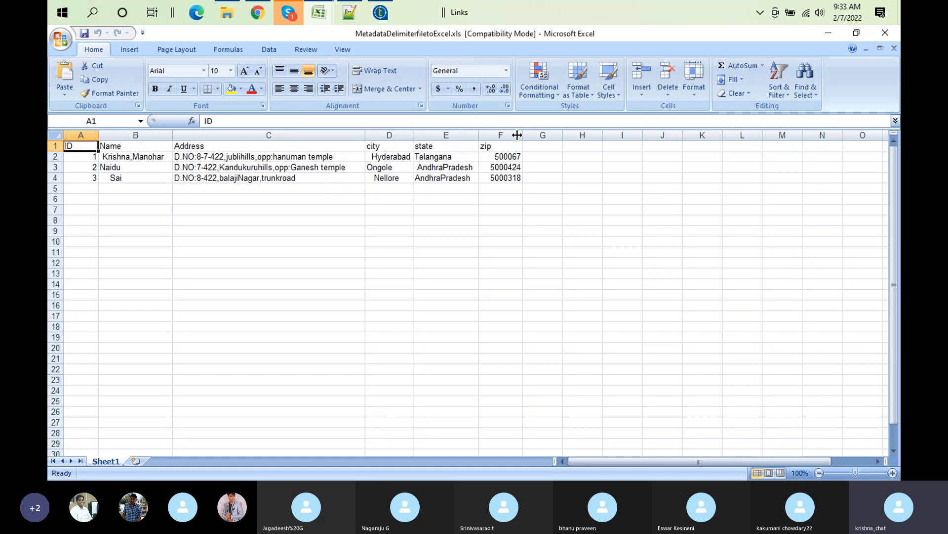
# Step: Close MetadataDelimiterfiletoExcel.xls without saving, then switch to Talend Open Studio and run the metadata job
pyautogui.click(885, 33)
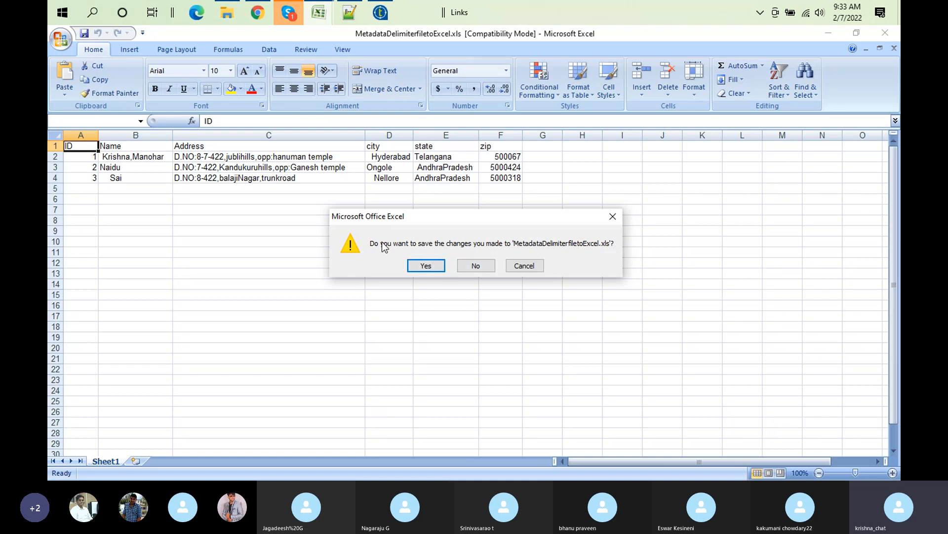
pyautogui.click(475, 266)
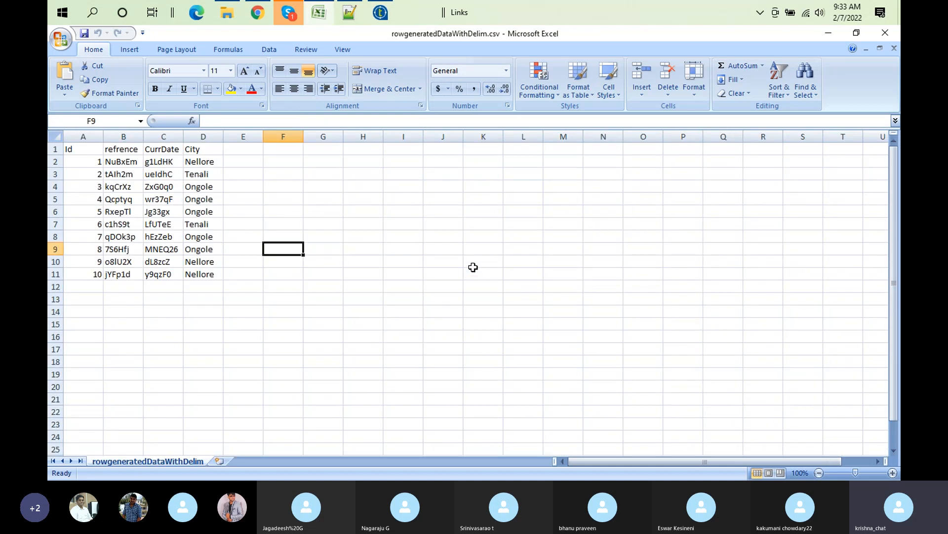
pyautogui.click(828, 33)
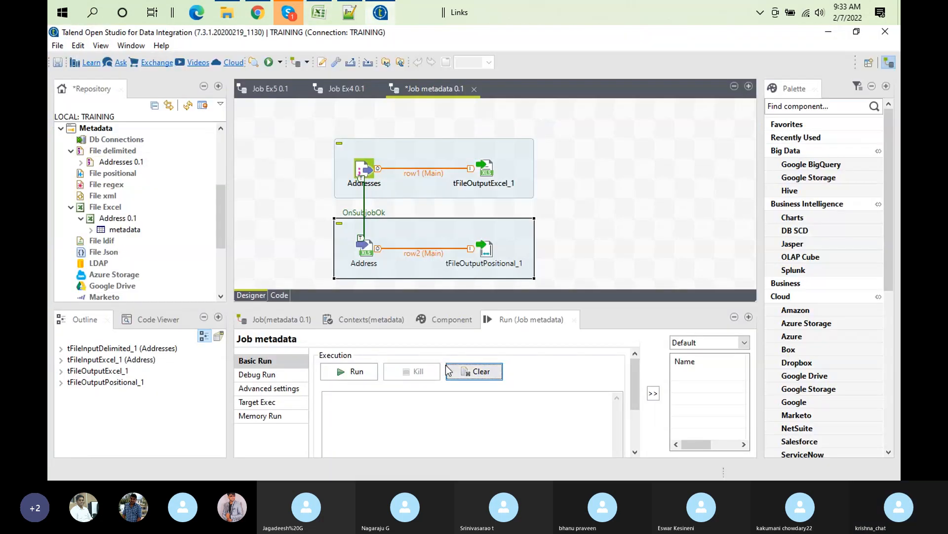
pyautogui.click(359, 371)
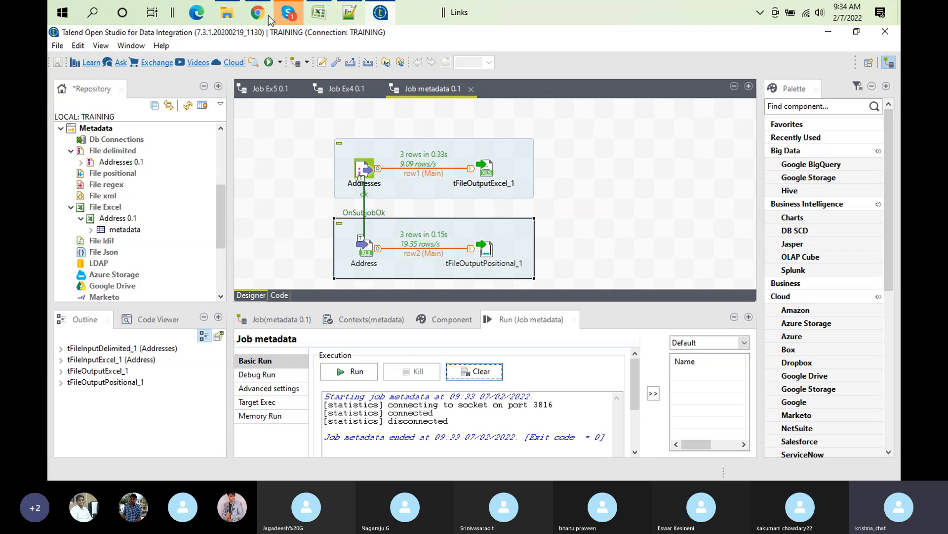
# Step: Open MetadataExcelToPos.dat from the outbound folder in Notepad++ and inspect the positional output
pyautogui.click(227, 13)
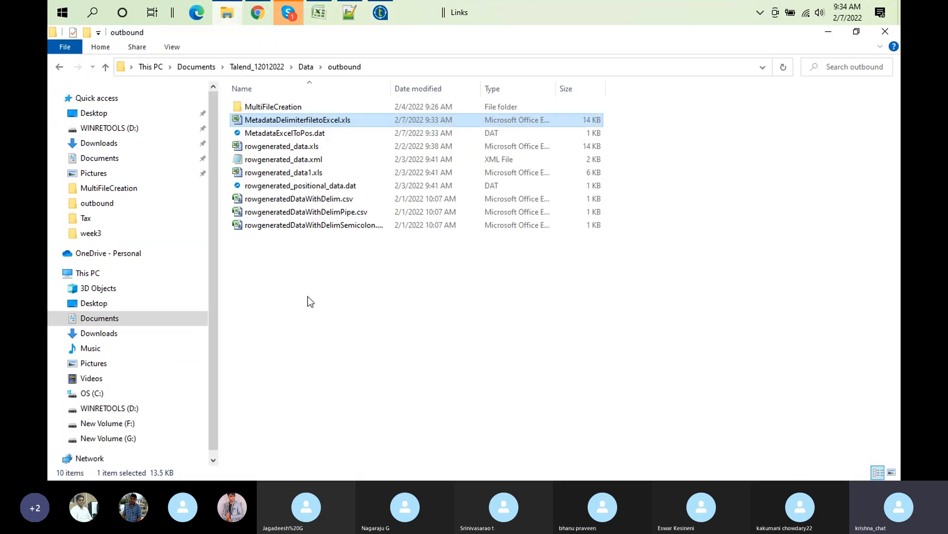
pyautogui.click(314, 134)
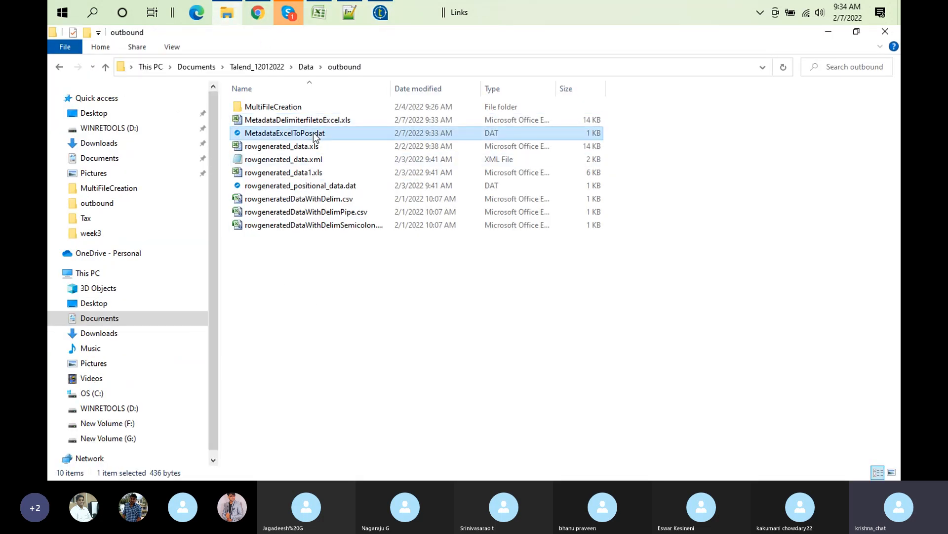
pyautogui.doubleClick(314, 133)
pyautogui.rightClick(313, 133)
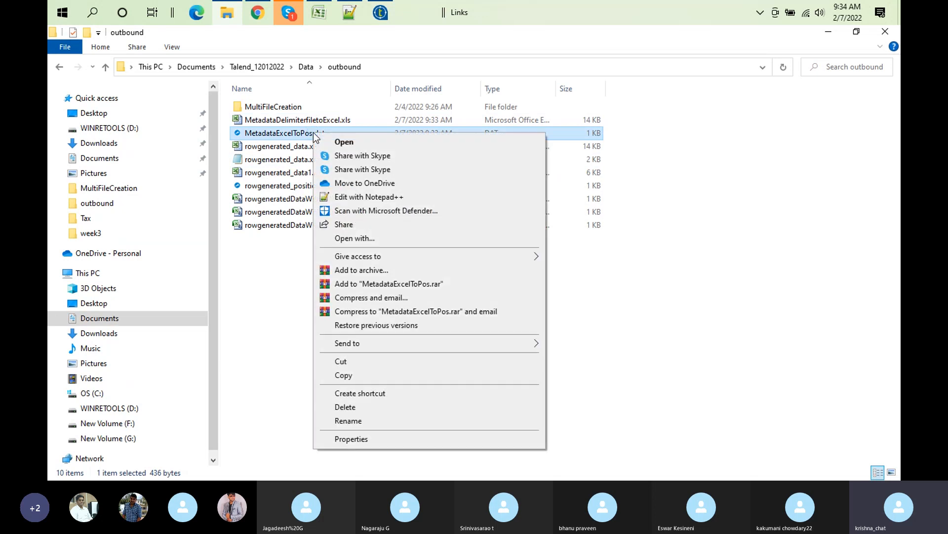
pyautogui.click(389, 197)
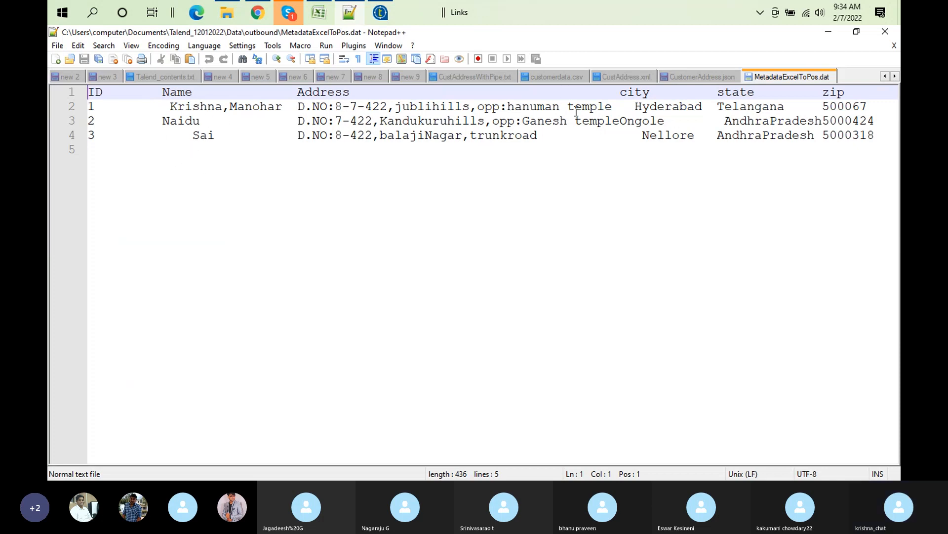
# Step: Close MetadataExcelToPos.dat in Notepad++ and switch back to Talend Open Studio
pyautogui.rightClick(829, 76)
pyautogui.click(785, 79)
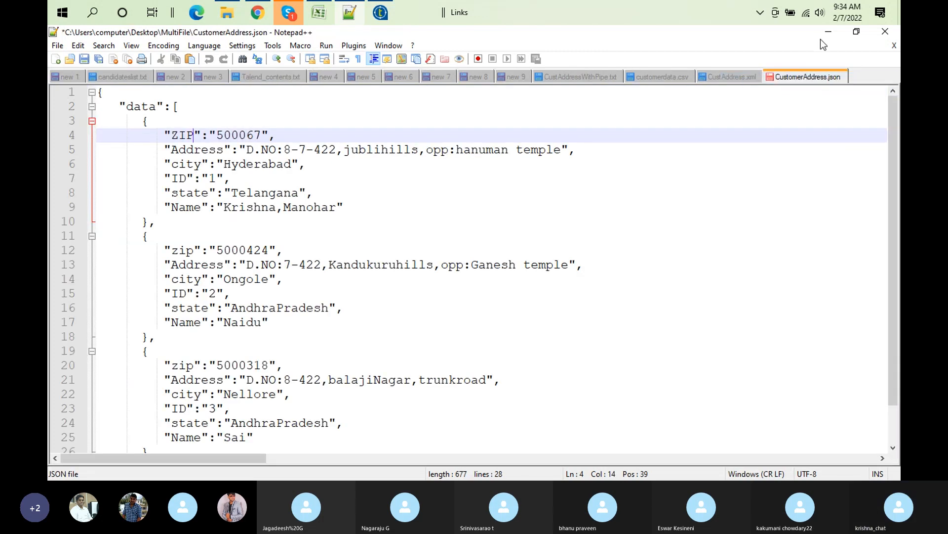
pyautogui.click(822, 35)
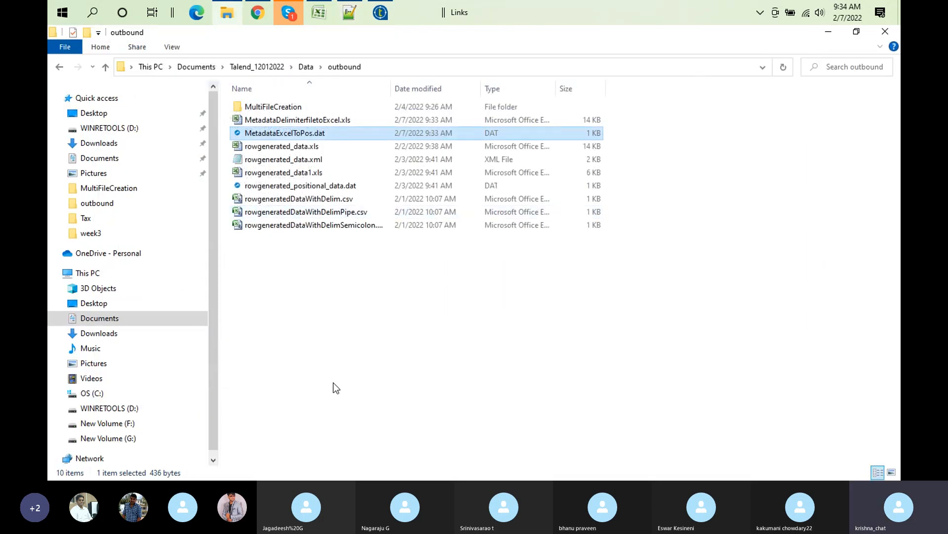
pyautogui.click(380, 12)
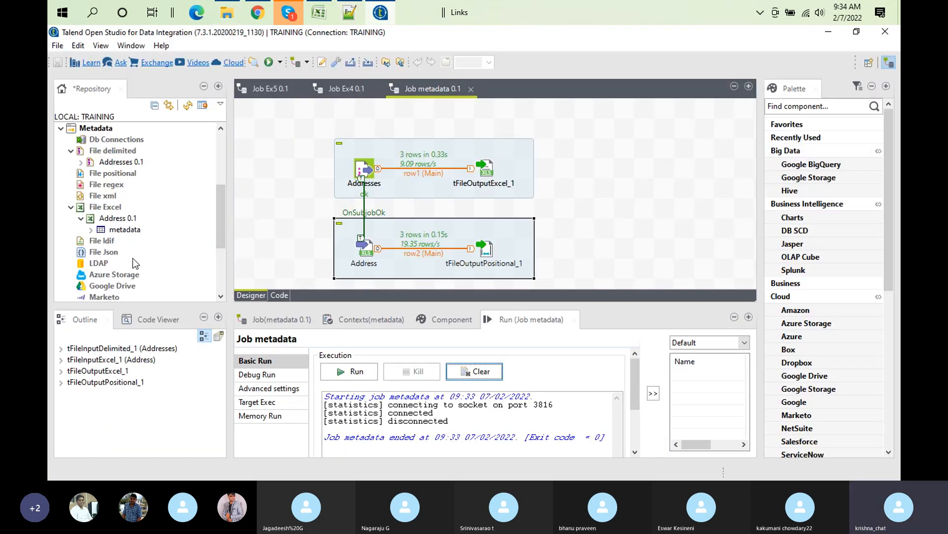
# Step: Start a new File positional metadata entry named Address and proceed to its file settings
pyautogui.rightClick(106, 176)
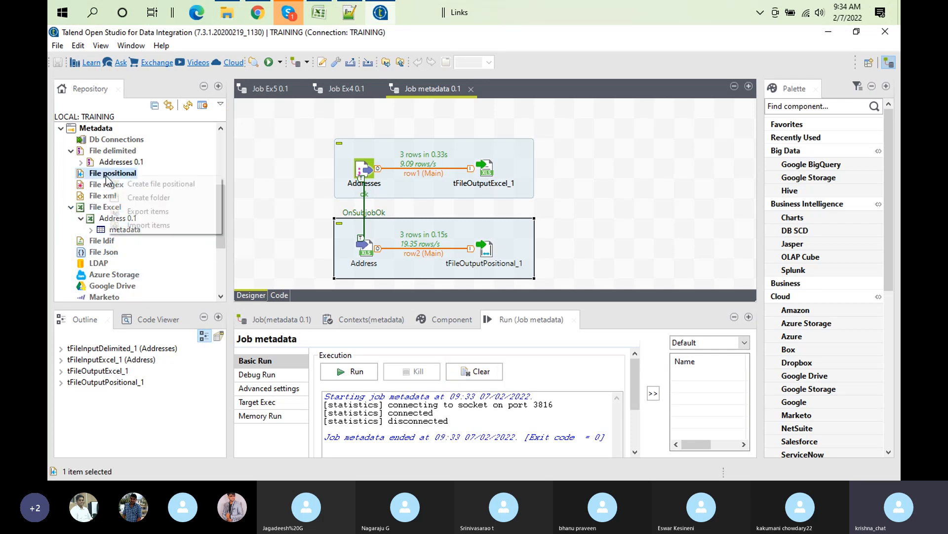
pyautogui.click(159, 184)
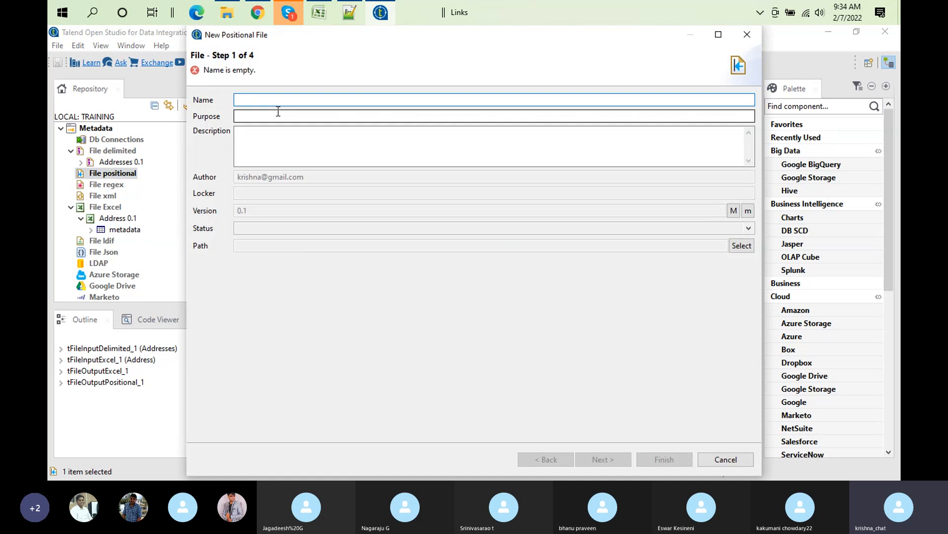
pyautogui.write('Address')
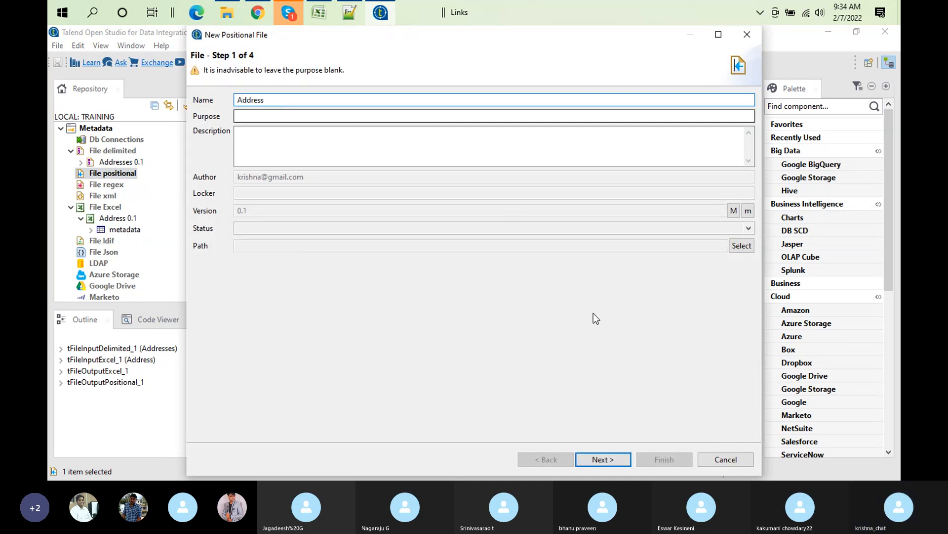
pyautogui.click(603, 456)
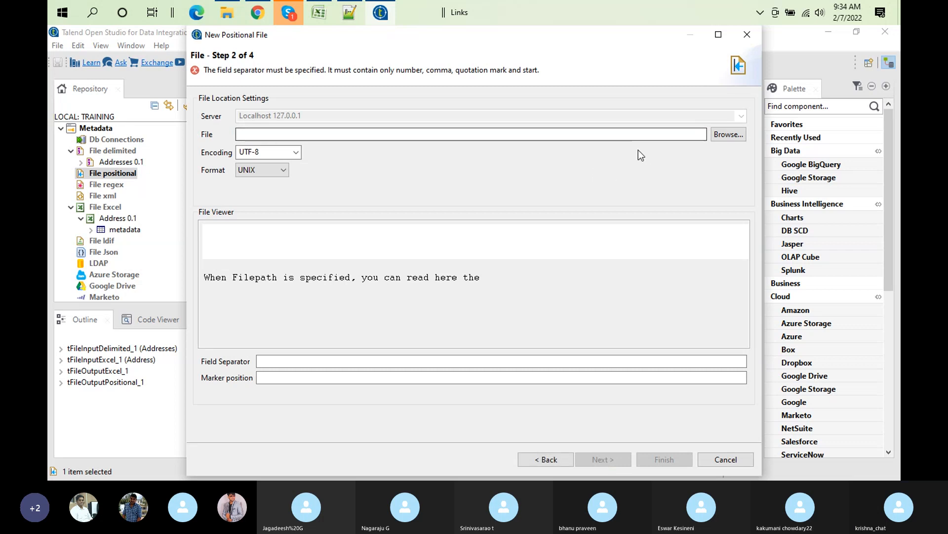
# Step: Choose MetadataExcelToPos.dat from the outbound folder as the source file, with the file filter set to *.*
pyautogui.click(722, 136)
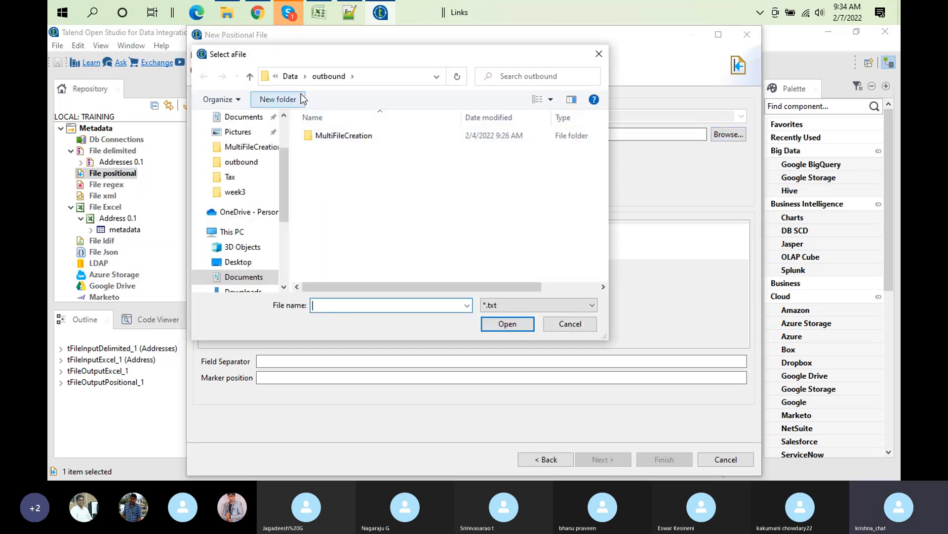
pyautogui.doubleClick(346, 136)
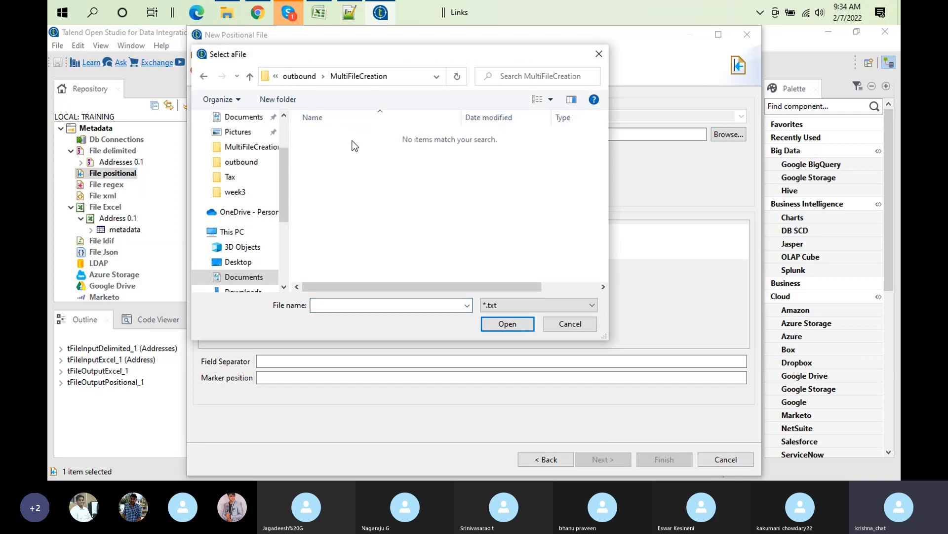
pyautogui.click(251, 77)
pyautogui.click(251, 77)
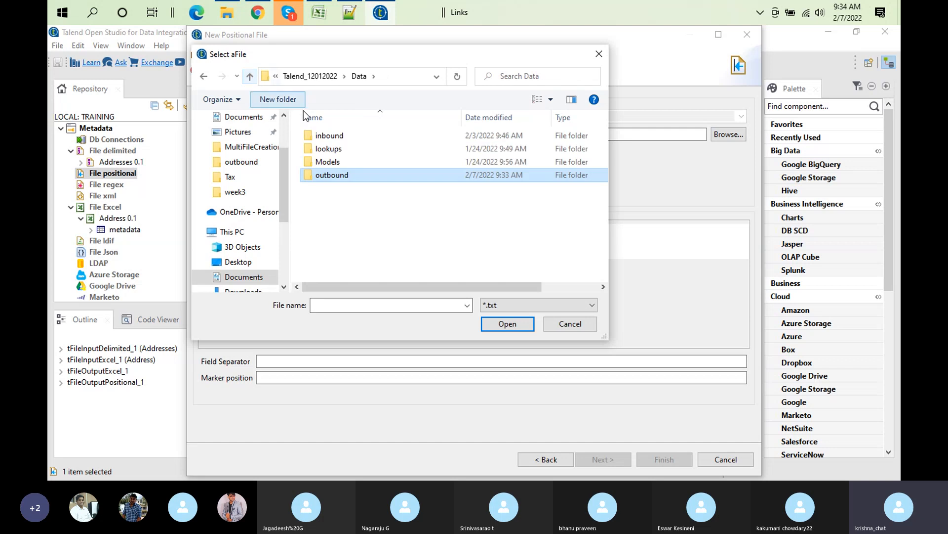
pyautogui.doubleClick(335, 176)
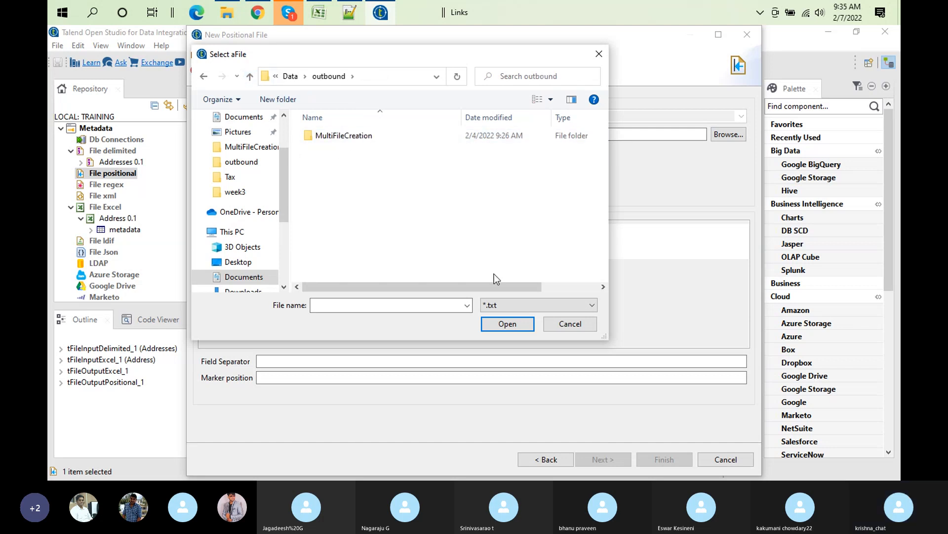
pyautogui.click(517, 310)
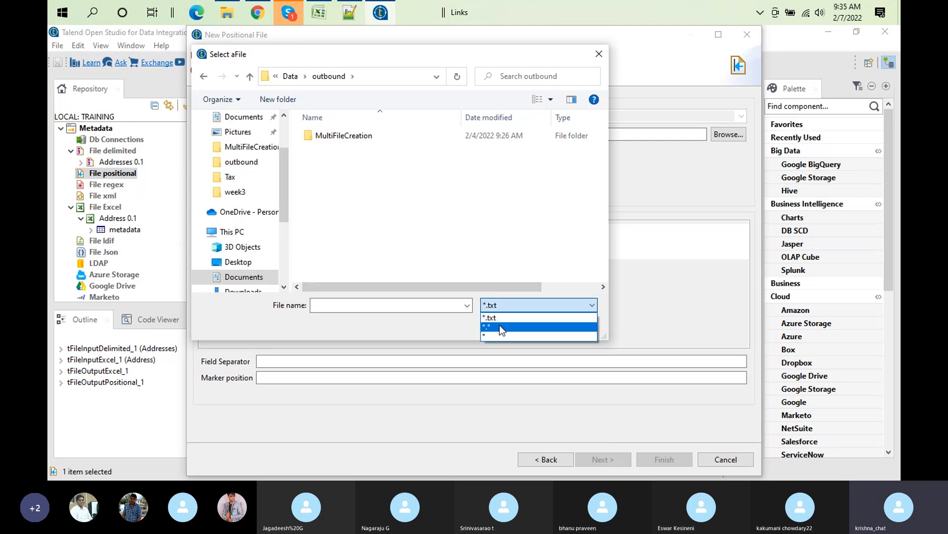
pyautogui.click(501, 324)
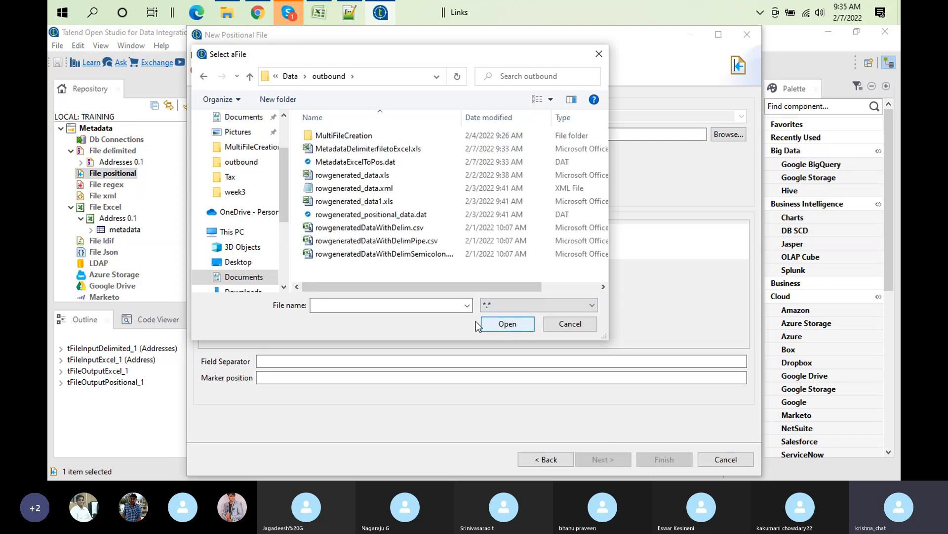
pyautogui.click(389, 164)
pyautogui.click(508, 325)
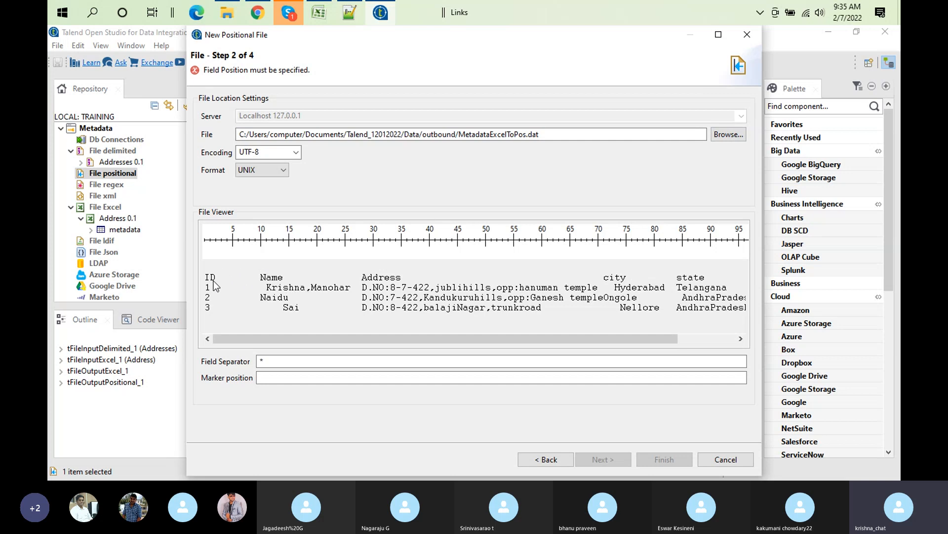
# Step: Try placing column markers directly in the file viewer at positions 3, 5, 10 and 27
pyautogui.click(265, 281)
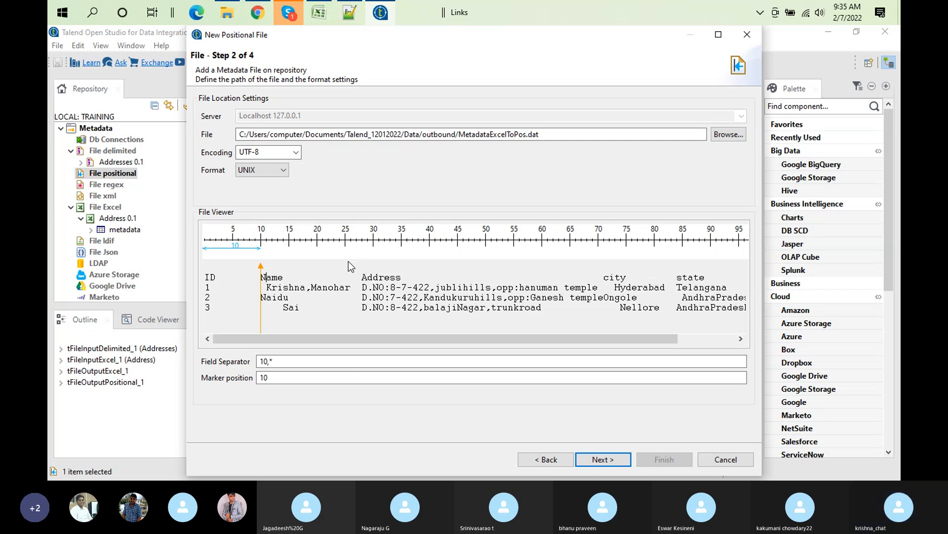
pyautogui.click(346, 242)
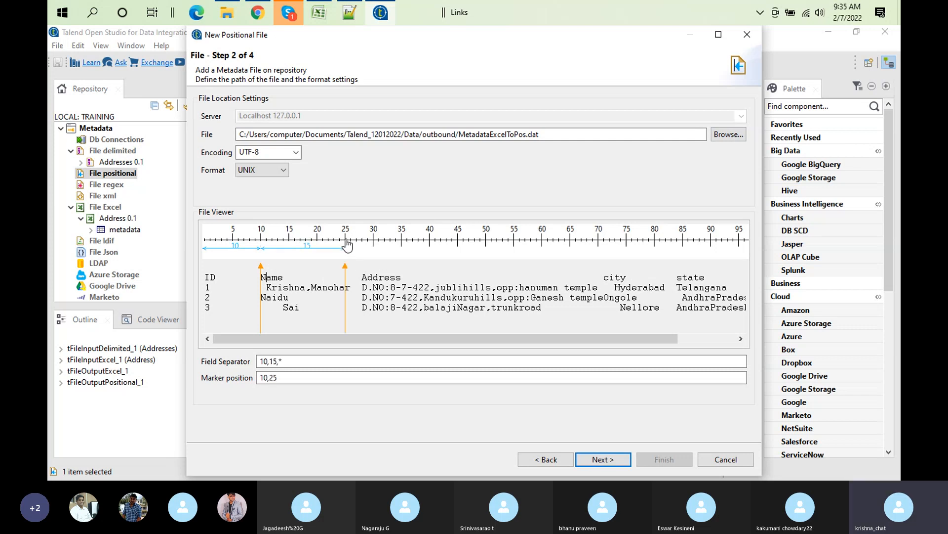
pyautogui.moveTo(345, 267); pyautogui.dragTo(358, 271)
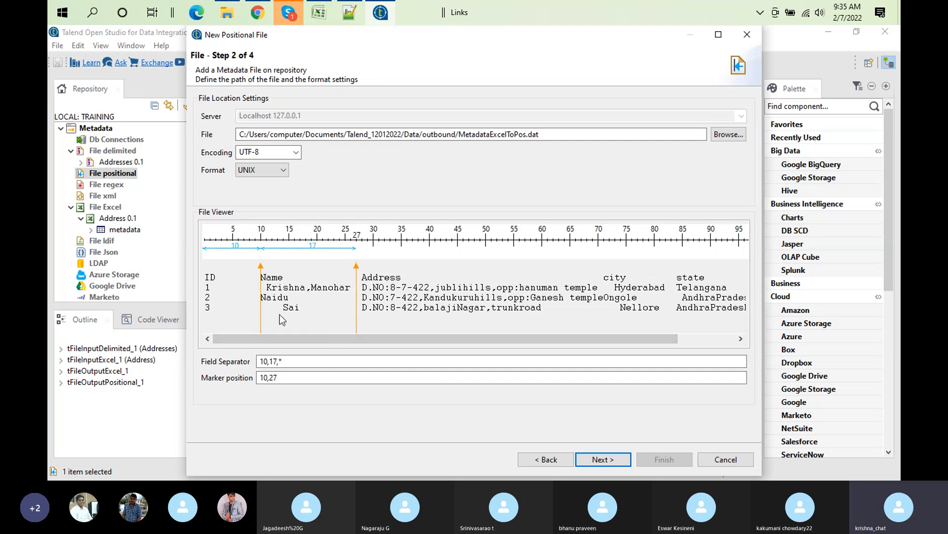
pyautogui.click(222, 283)
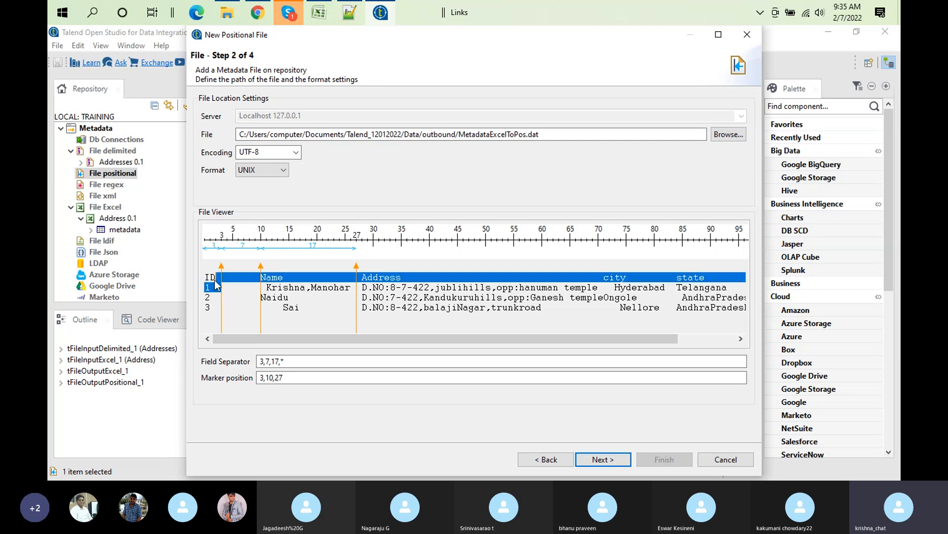
pyautogui.moveTo(223, 274); pyautogui.dragTo(218, 267)
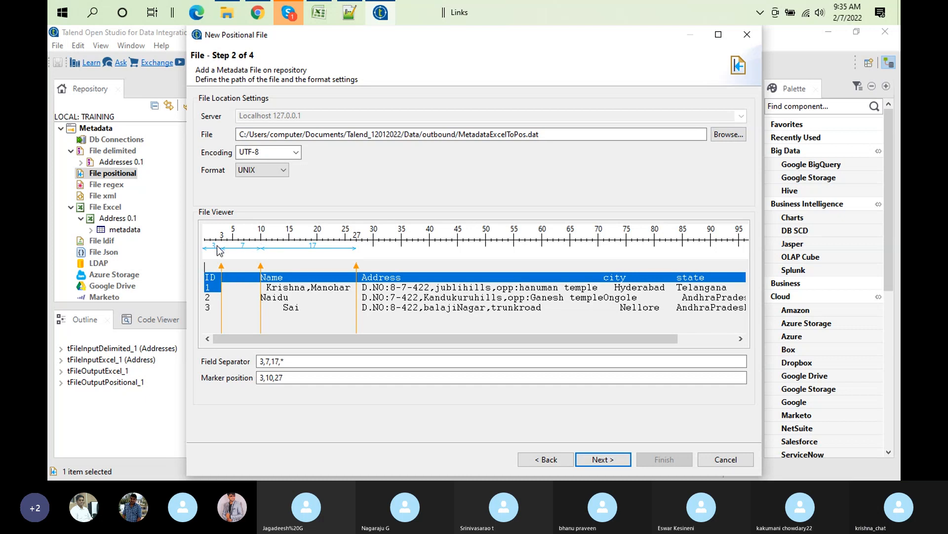
pyautogui.click(234, 313)
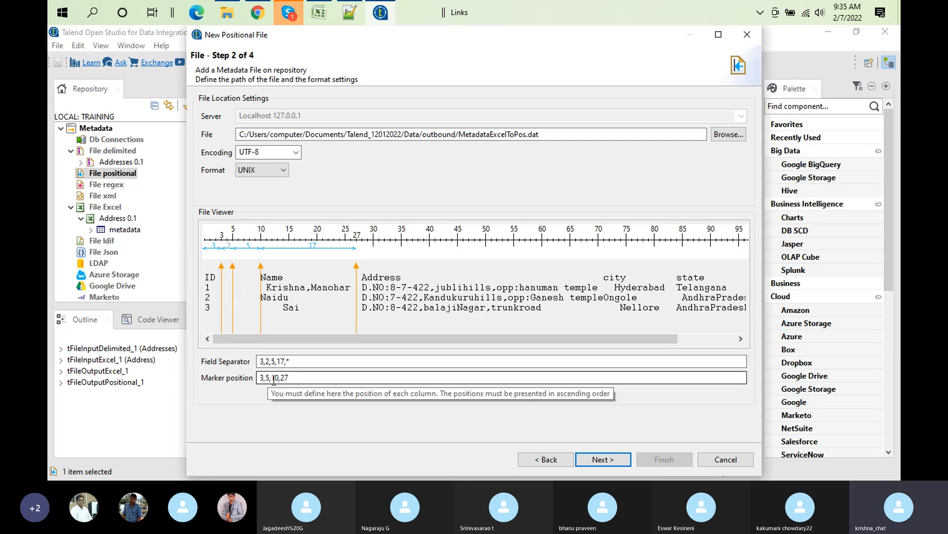
# Step: Replace the marker positions of the positional file with 10,30
pyautogui.click(309, 379)
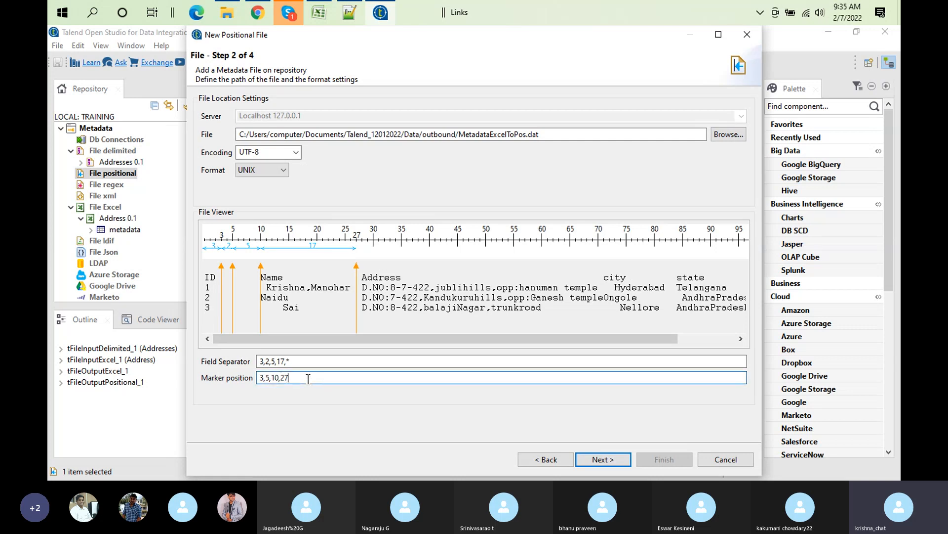
pyautogui.press('BackSpace')
pyautogui.press('BackSpace')
pyautogui.press('BackSpace')
pyautogui.press('BackSpace')
pyautogui.press('BackSpace')
pyautogui.press('BackSpace')
pyautogui.press('BackSpace')
pyautogui.press('BackSpace')
pyautogui.press('BackSpace')
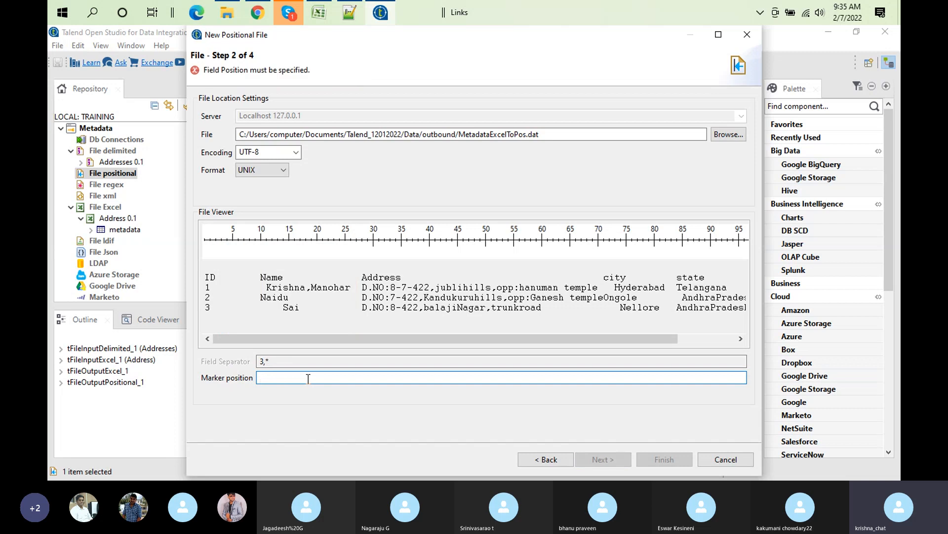
pyautogui.write('10,')
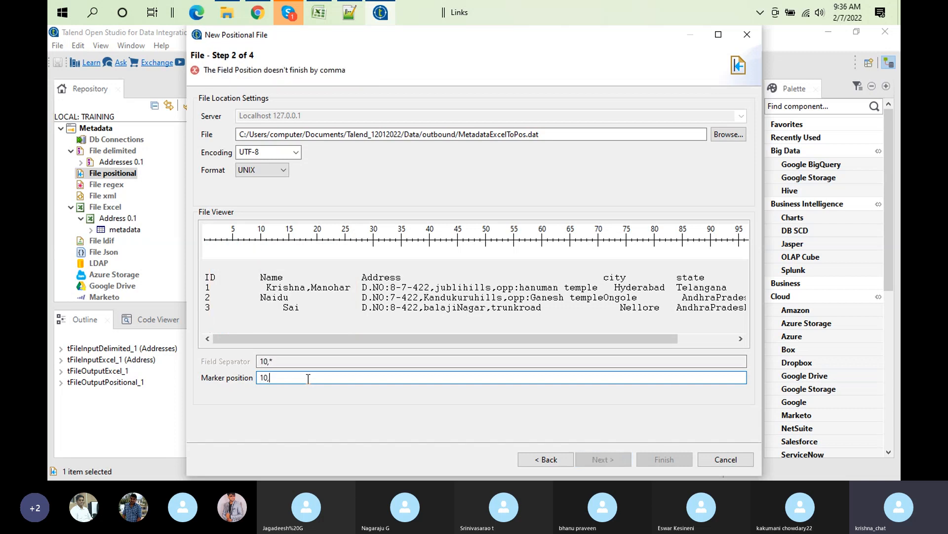
pyautogui.write('3')
pyautogui.press('BackSpace')
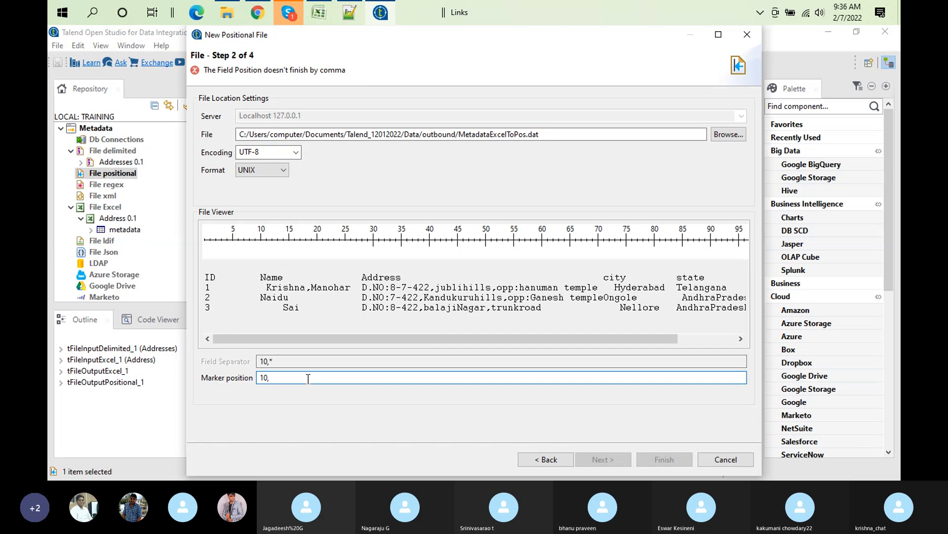
pyautogui.write('2')
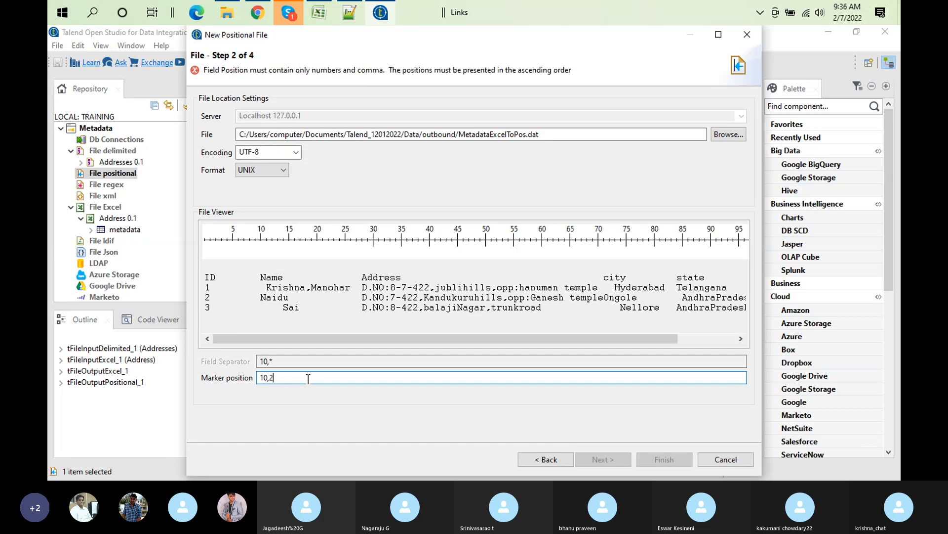
pyautogui.write('0')
pyautogui.press('BackSpace')
pyautogui.press('BackSpace')
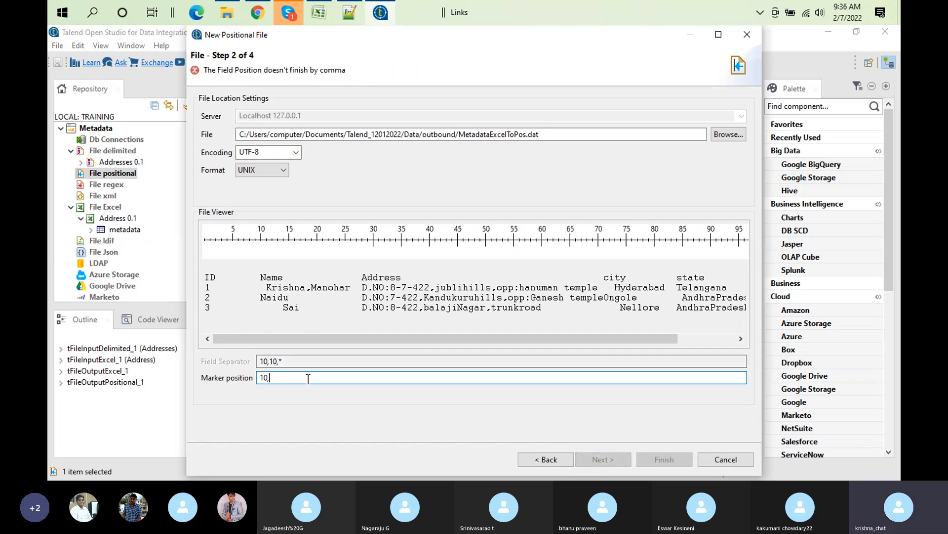
pyautogui.write('30')
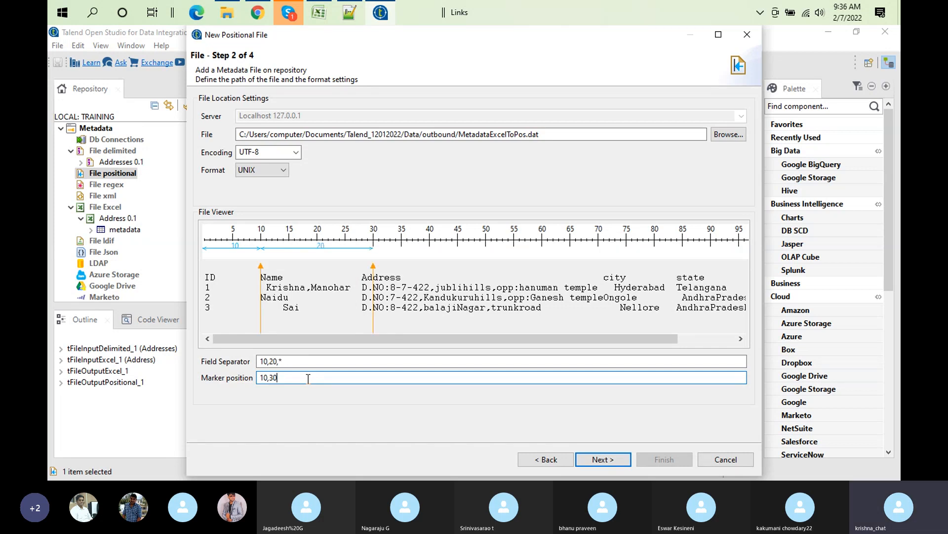
# Step: Try to add a third marker position after 10,30, and cancel the new positional file wizard
pyautogui.write('30')
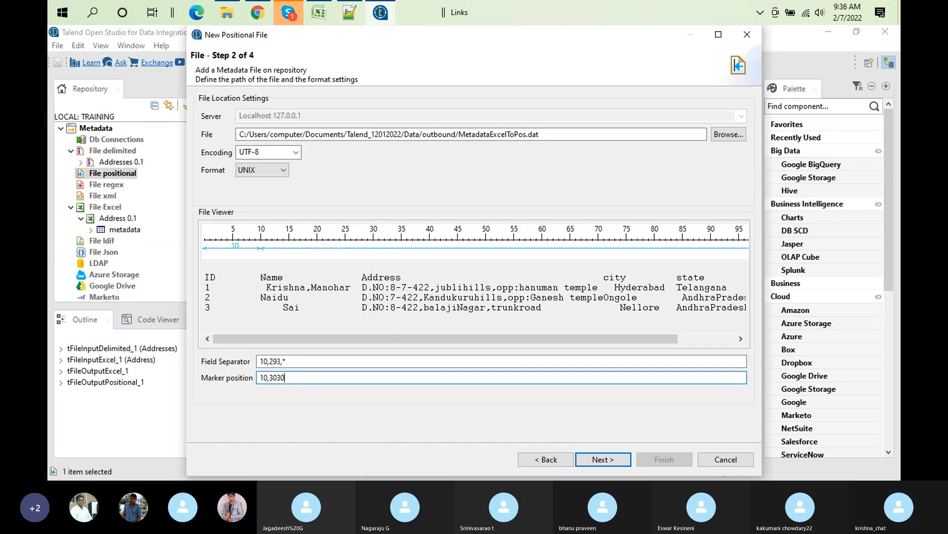
pyautogui.press('BackSpace')
pyautogui.press('BackSpace')
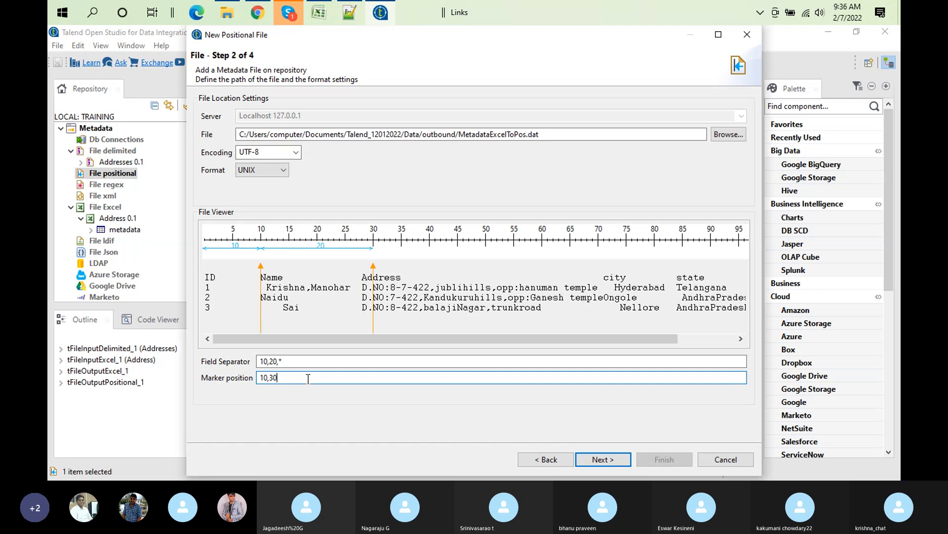
pyautogui.write(',3')
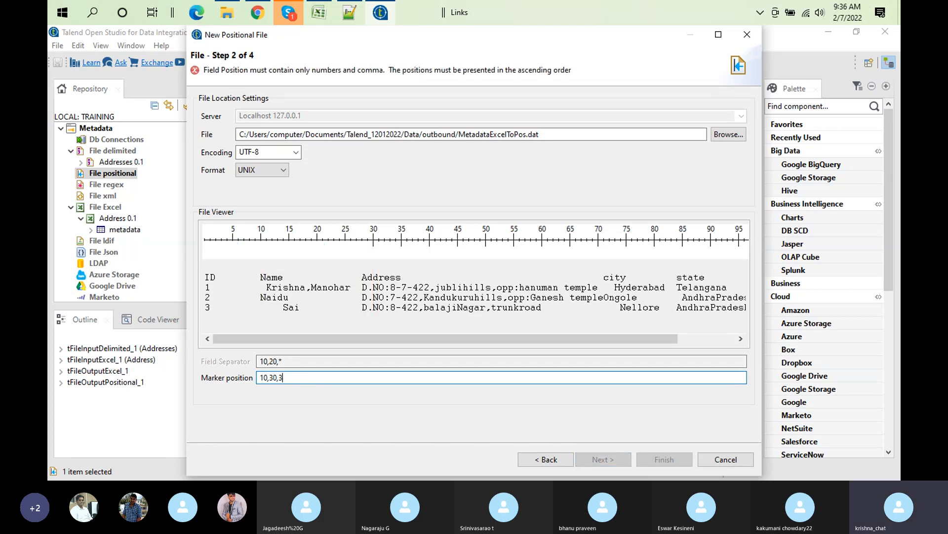
pyautogui.press('BackSpace')
pyautogui.press('BackSpace')
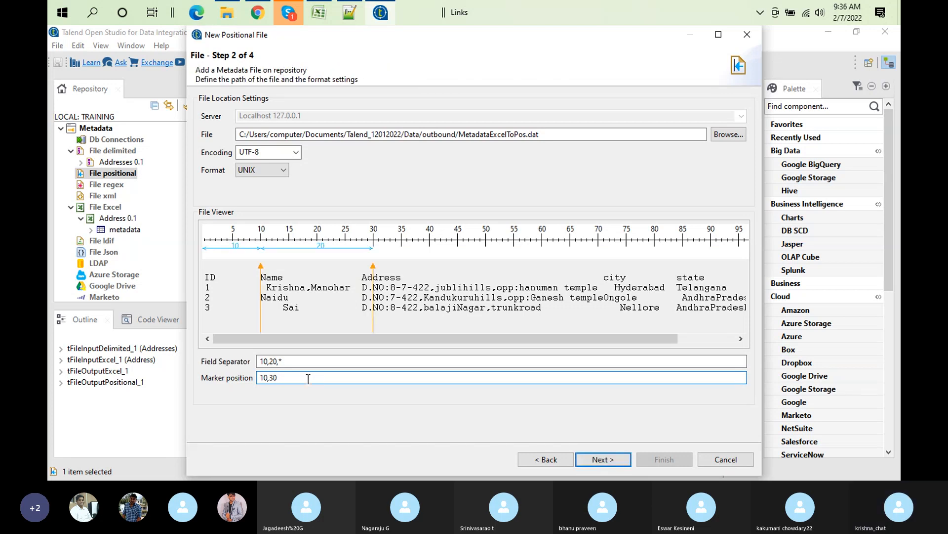
pyautogui.write(',3')
pyautogui.press('BackSpace')
pyautogui.press('BackSpace')
pyautogui.write('30')
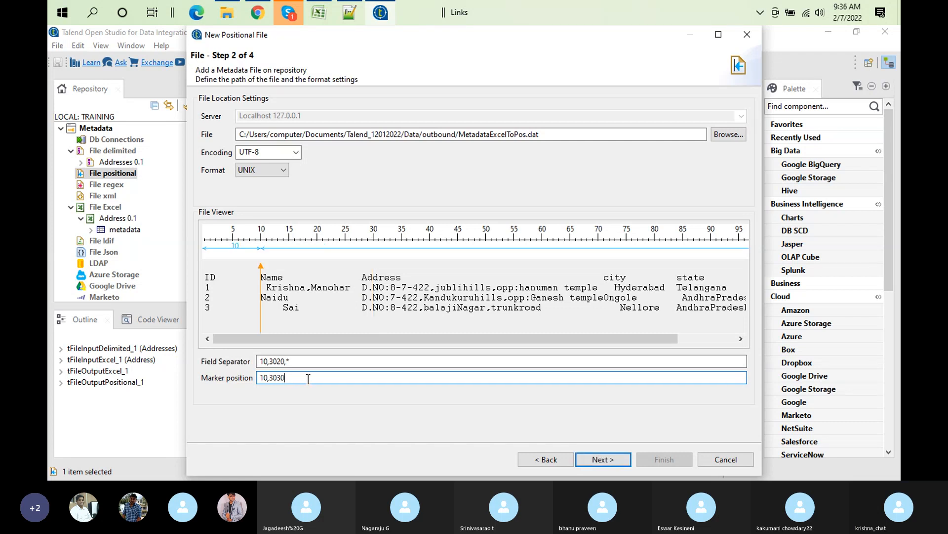
pyautogui.press('BackSpace')
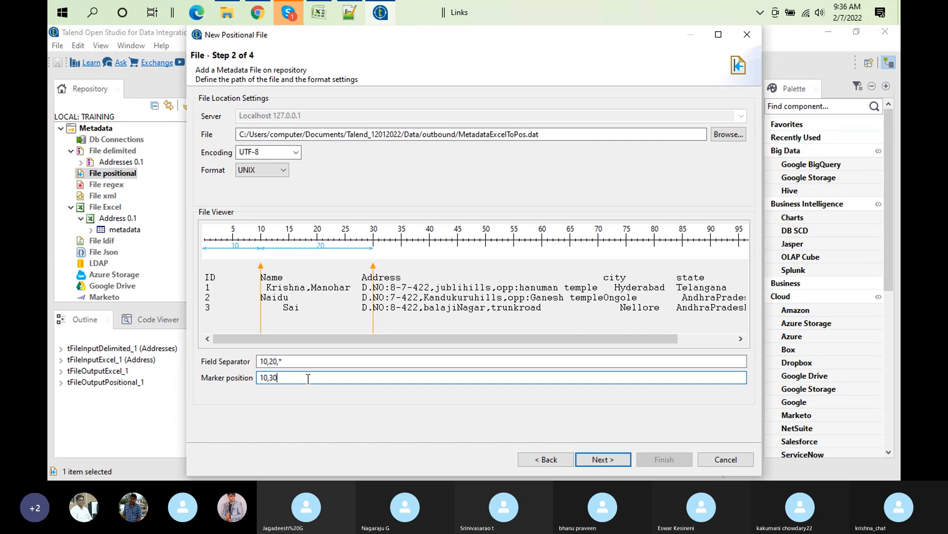
pyautogui.write(',')
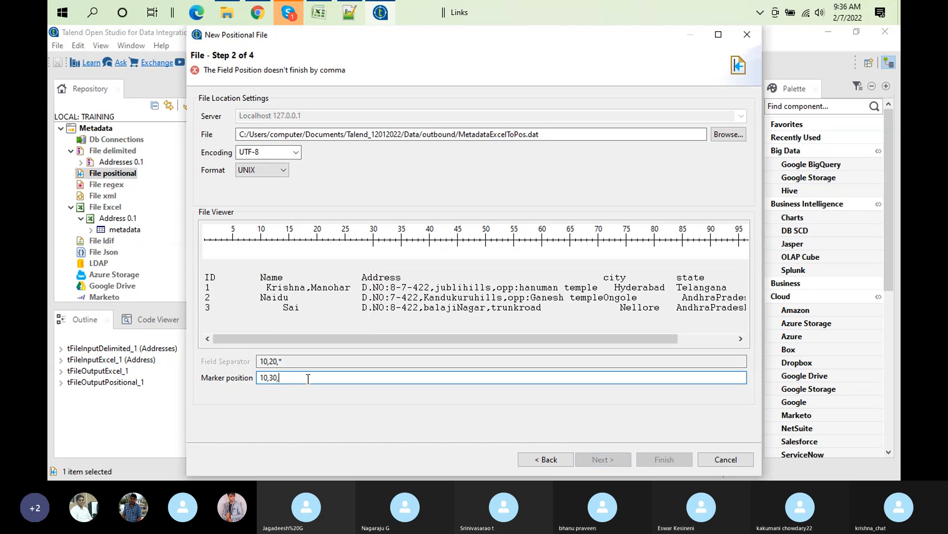
pyautogui.write('3')
pyautogui.press('BackSpace')
pyautogui.press('BackSpace')
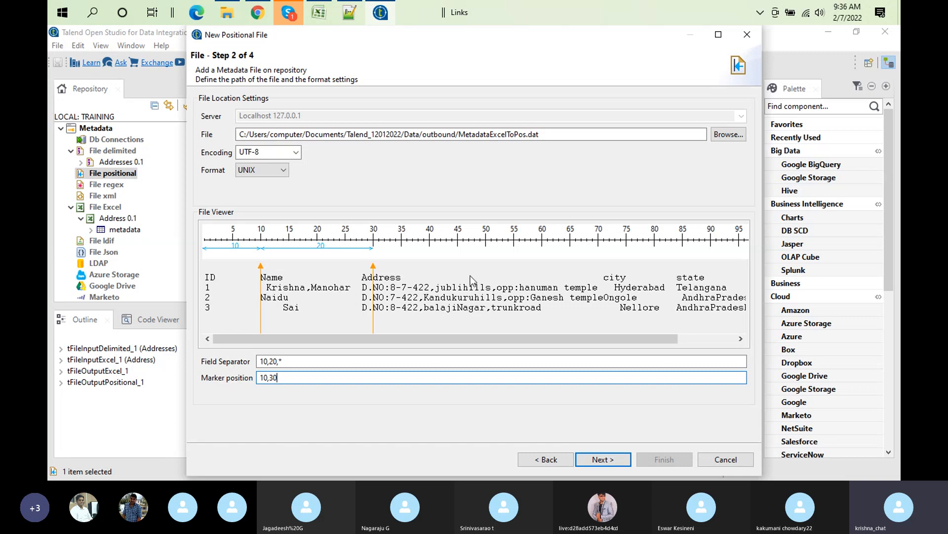
pyautogui.click(733, 464)
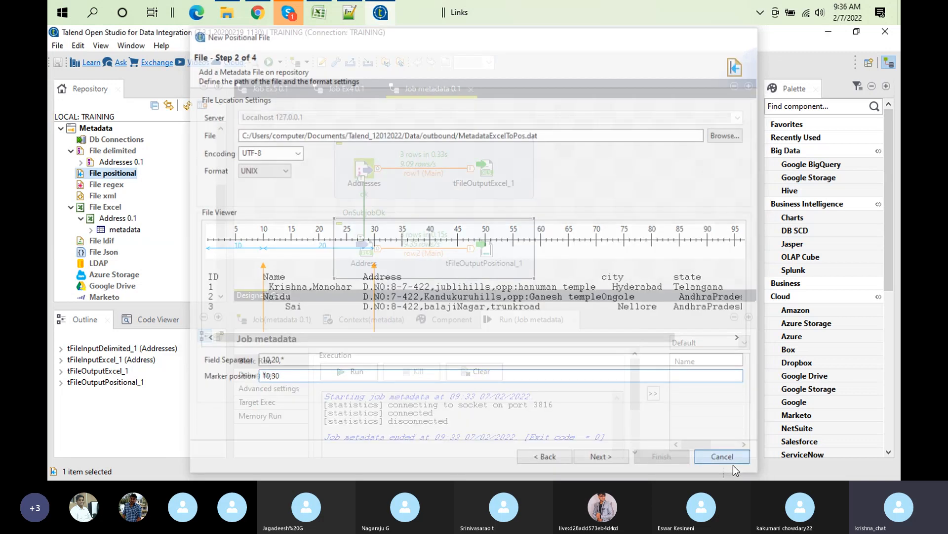
# Step: Examine the column sizes in the tFileOutputPositional_1 formats table and the settings of its Address input component
pyautogui.doubleClick(489, 248)
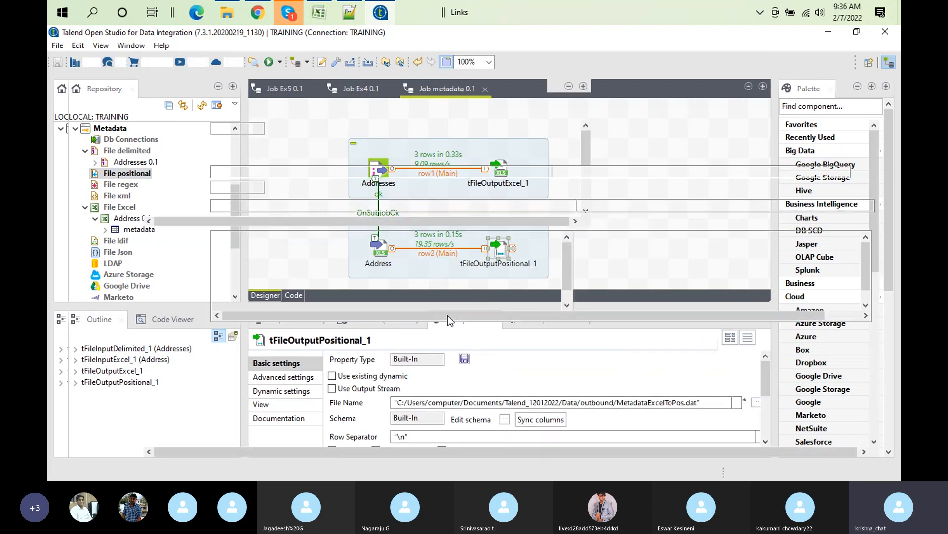
pyautogui.doubleClick(450, 320)
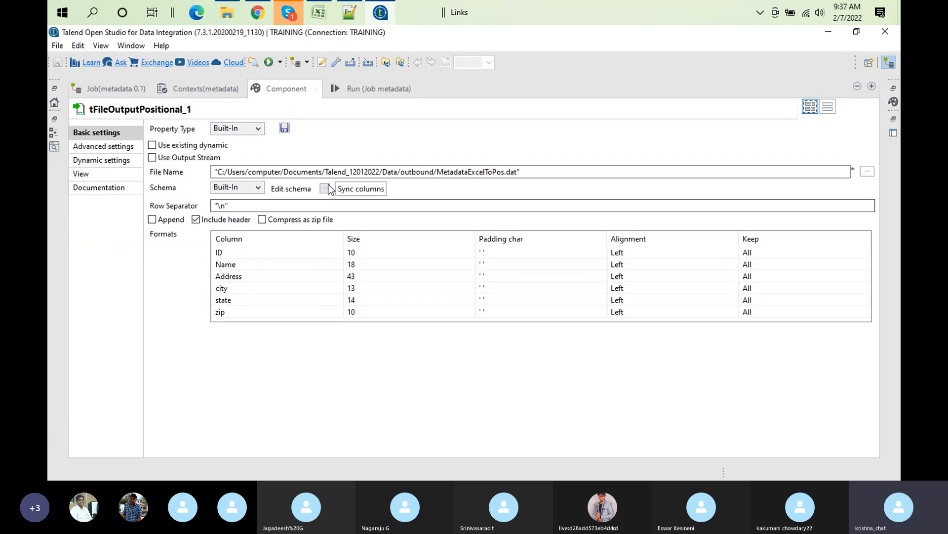
pyautogui.doubleClick(300, 92)
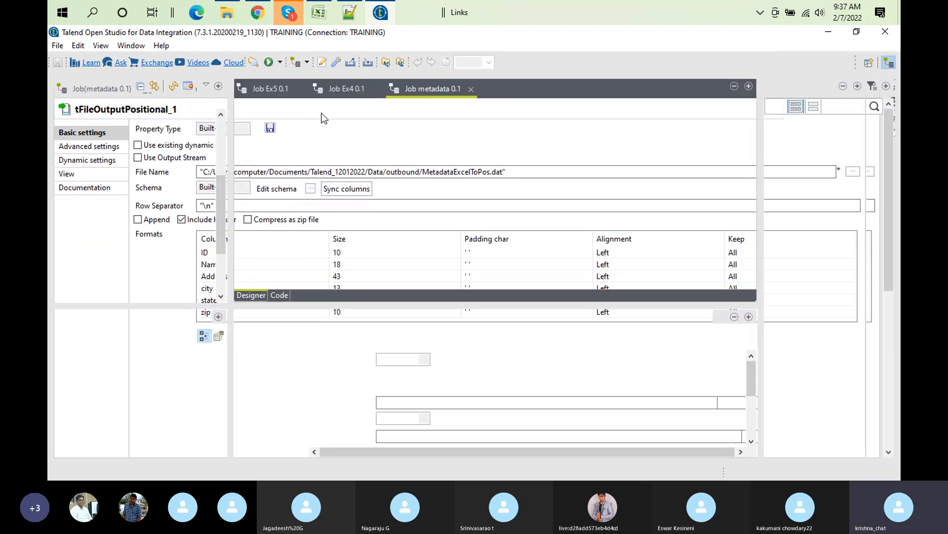
pyautogui.click(366, 249)
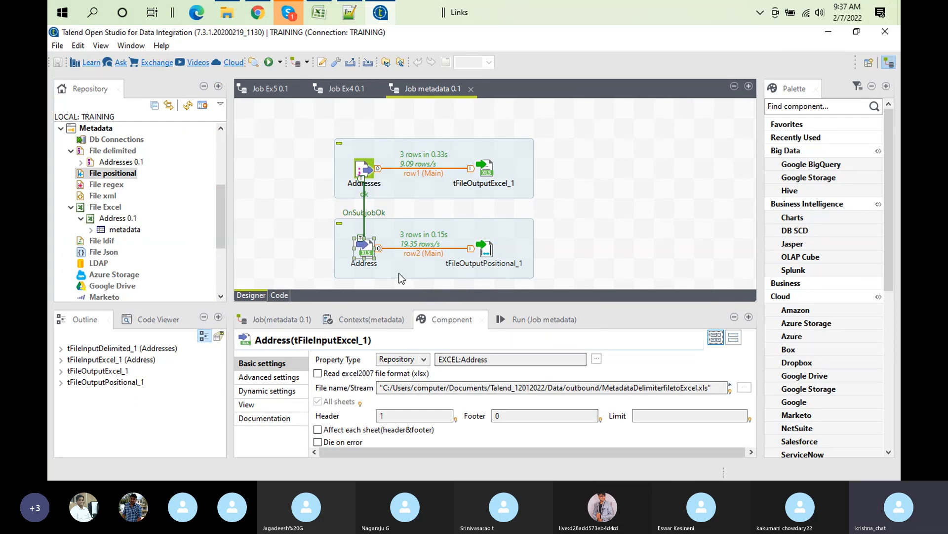
pyautogui.click(484, 252)
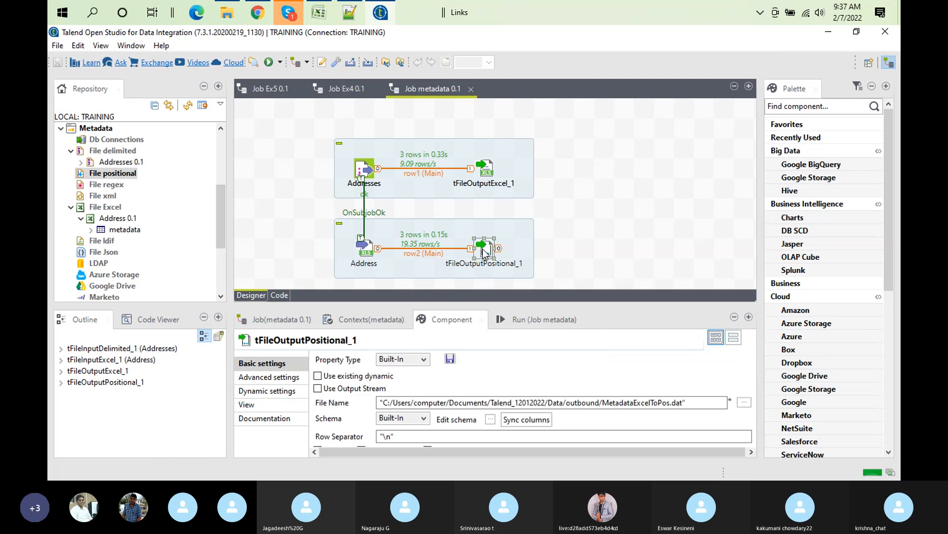
pyautogui.doubleClick(449, 320)
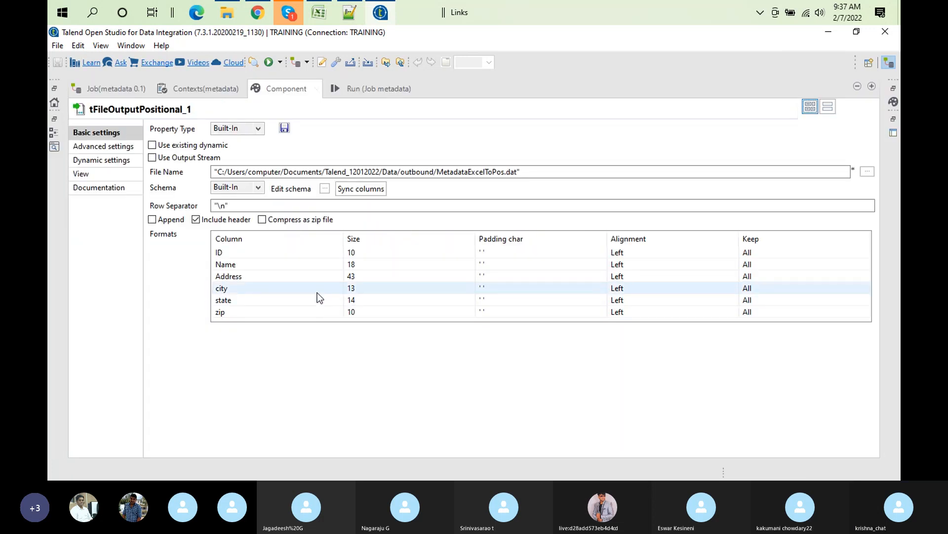
pyautogui.doubleClick(285, 88)
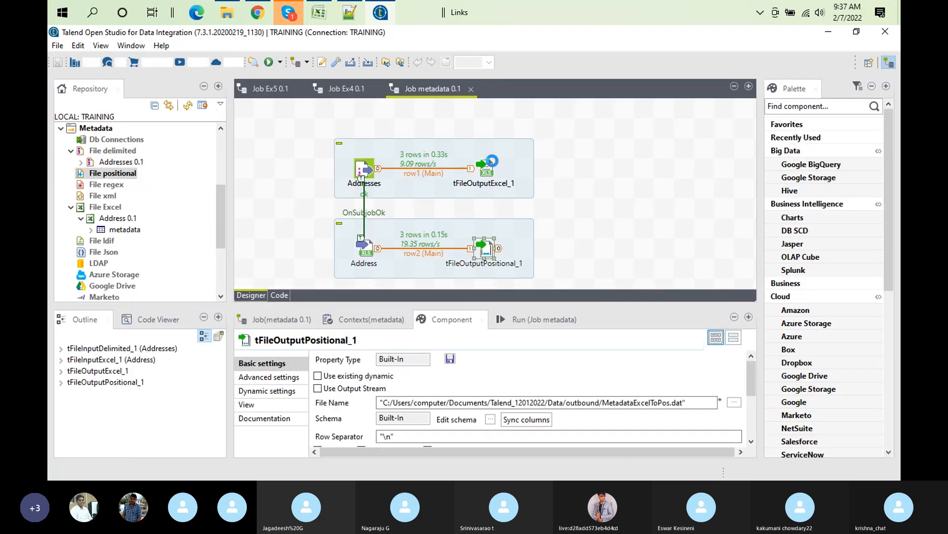
# Step: Open the schema of tFileOutputExcel_1 and set the output column lengths to 10 for ID and 30 for Name
pyautogui.click(494, 166)
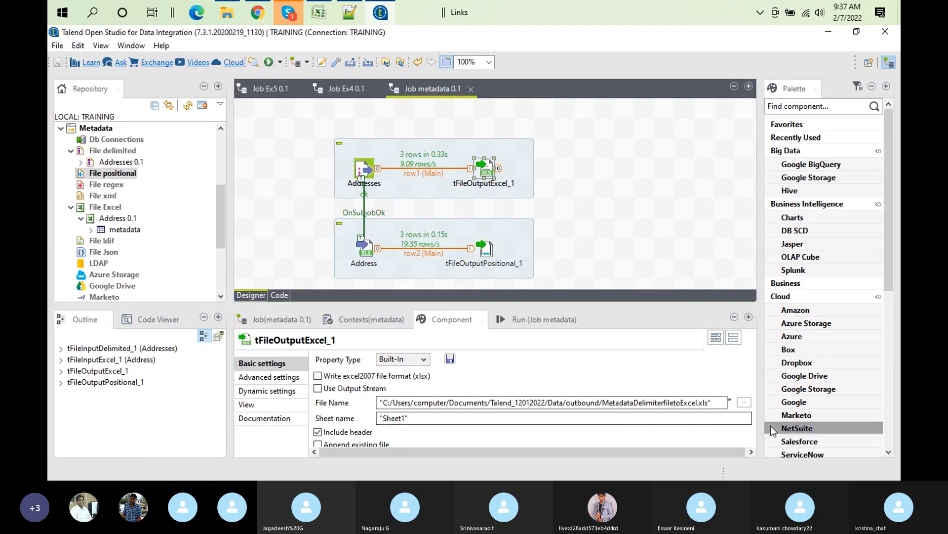
pyautogui.doubleClick(451, 313)
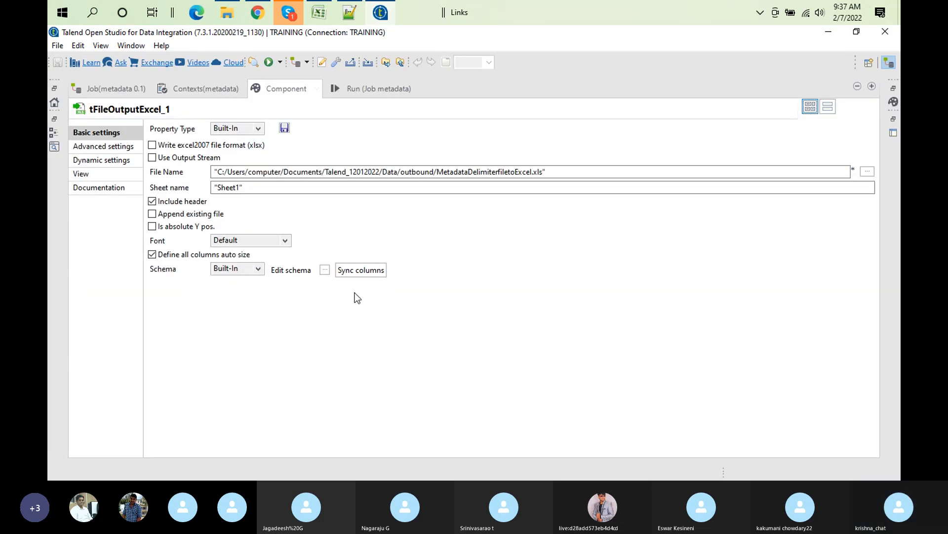
pyautogui.click(325, 270)
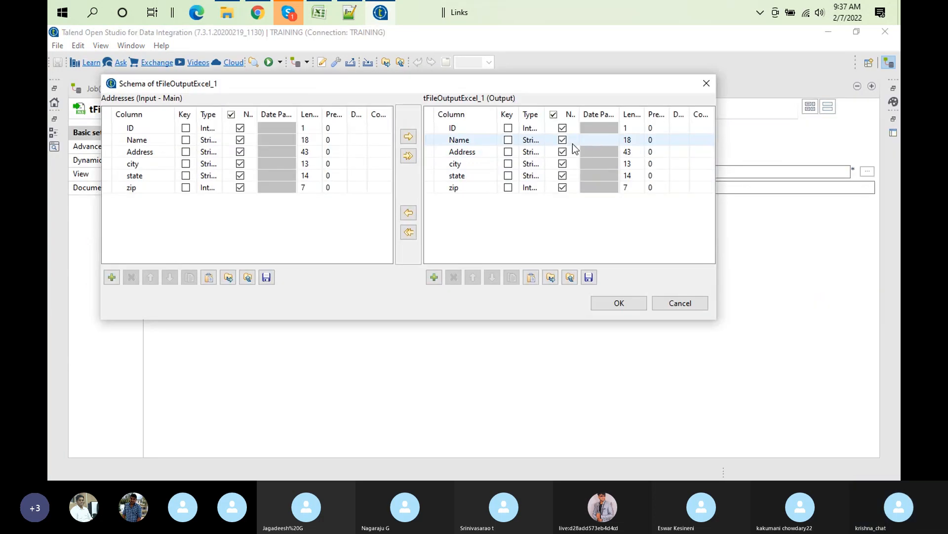
pyautogui.click(637, 140)
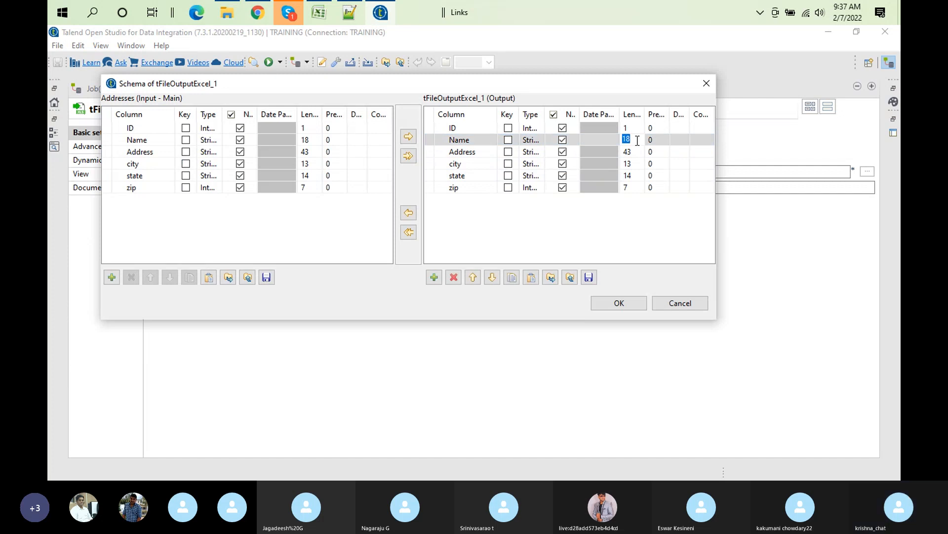
pyautogui.click(628, 126)
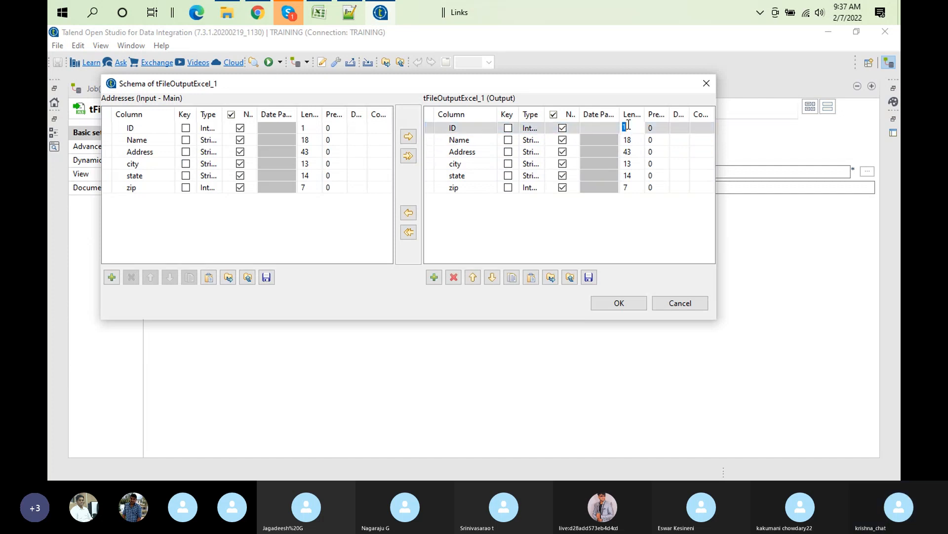
pyautogui.write('0')
pyautogui.click(631, 141)
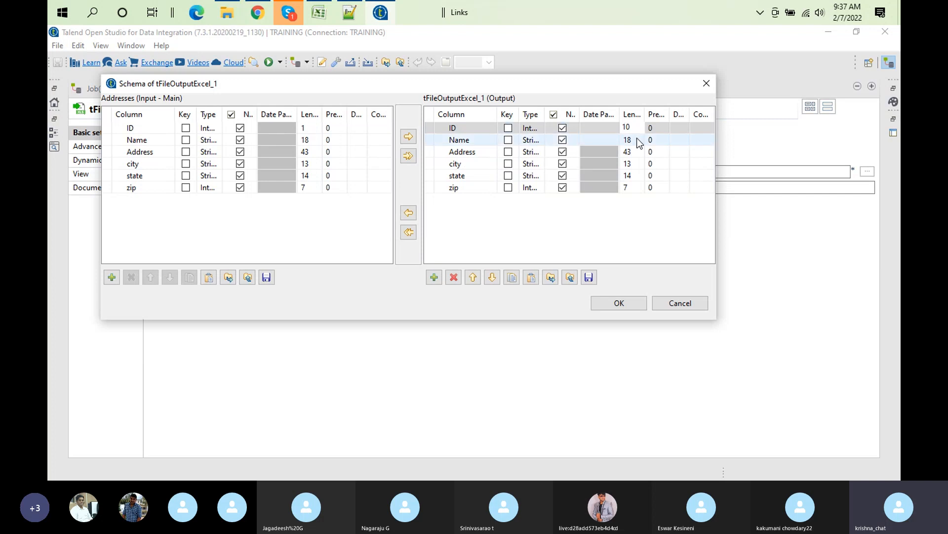
pyautogui.write('30')
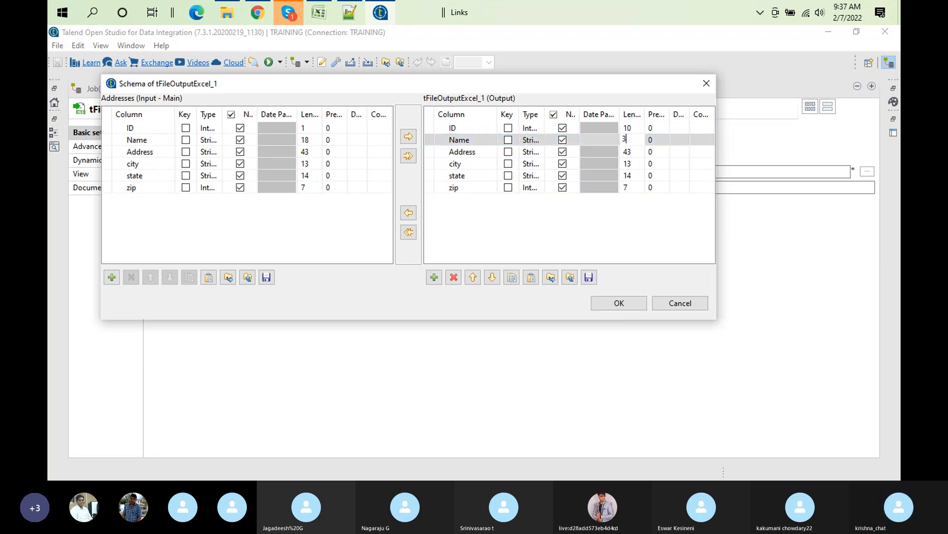
# Step: Set the output column lengths to 50 for Address, 20 for city, 20 for state and 10 for zip
pyautogui.click(630, 154)
pyautogui.write('5')
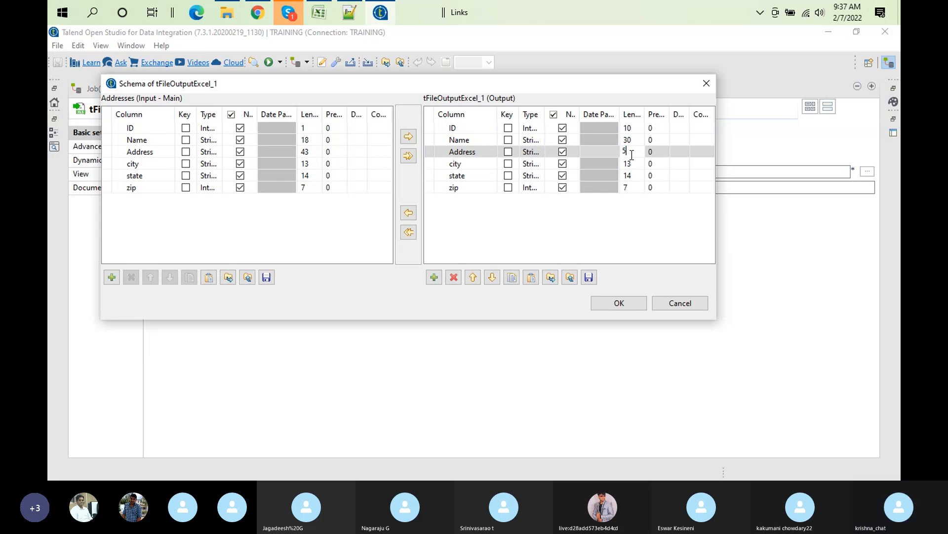
pyautogui.write('0')
pyautogui.click(635, 160)
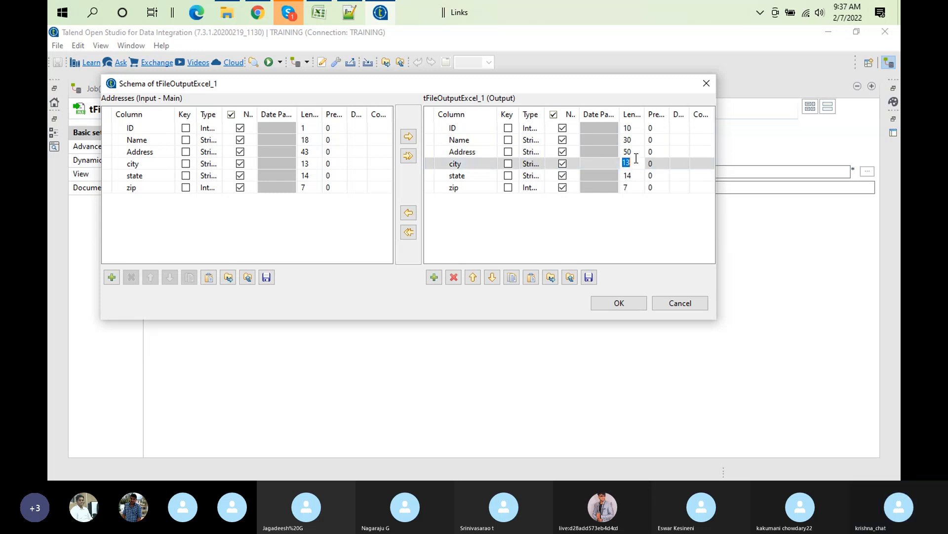
pyautogui.write('2')
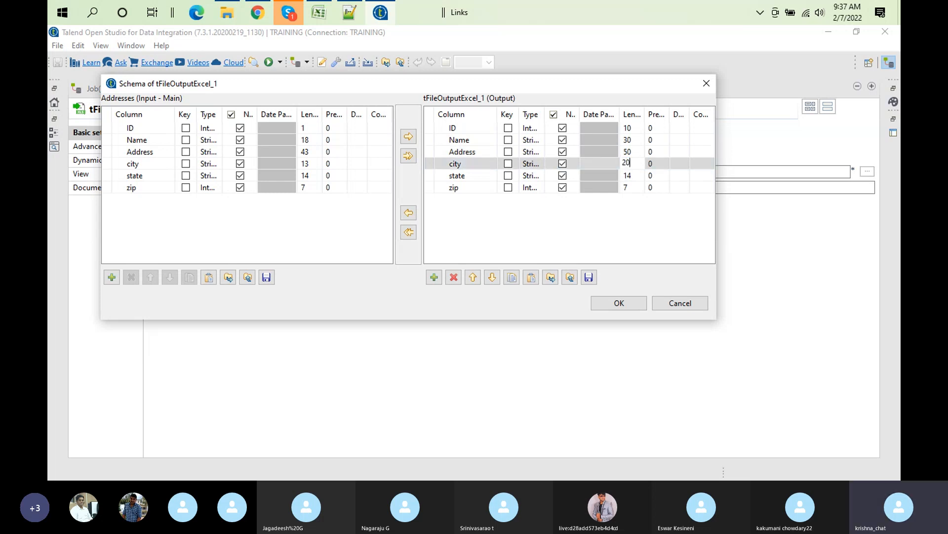
pyautogui.write('0')
pyautogui.click(636, 174)
pyautogui.write('20')
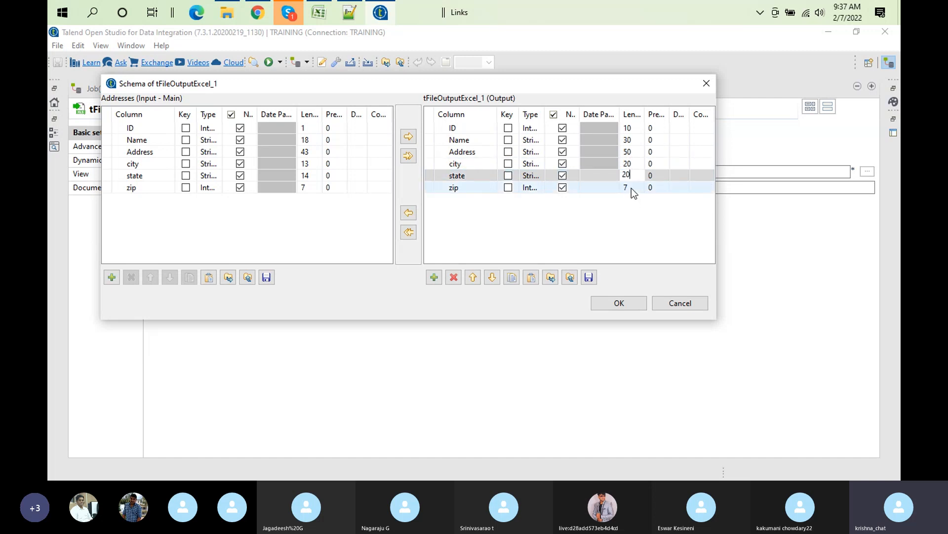
pyautogui.click(632, 187)
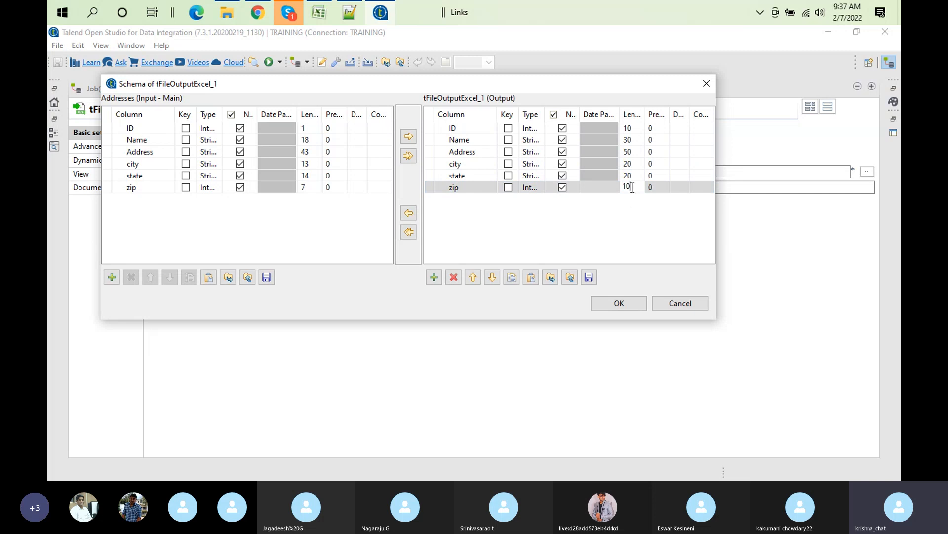
# Step: Copy all six output columns, ID through zip, from the tFileOutputExcel_1 schema and accept the schema changes
pyautogui.moveTo(426, 127); pyautogui.dragTo(440, 189)
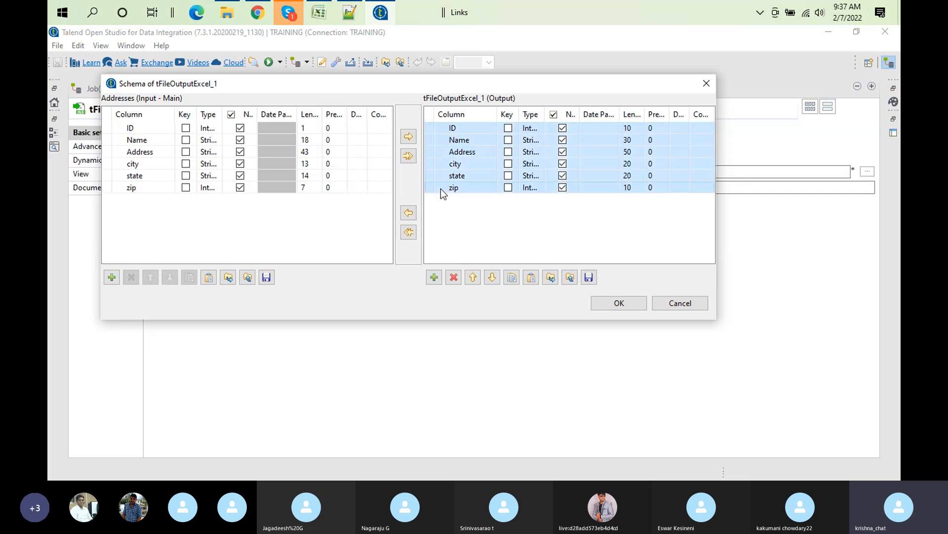
pyautogui.click(512, 277)
pyautogui.click(627, 307)
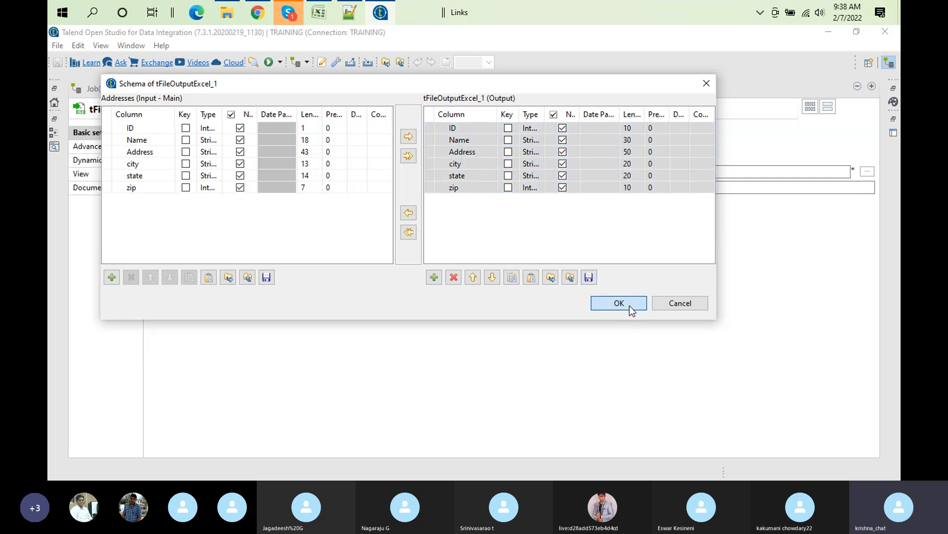
pyautogui.doubleClick(297, 89)
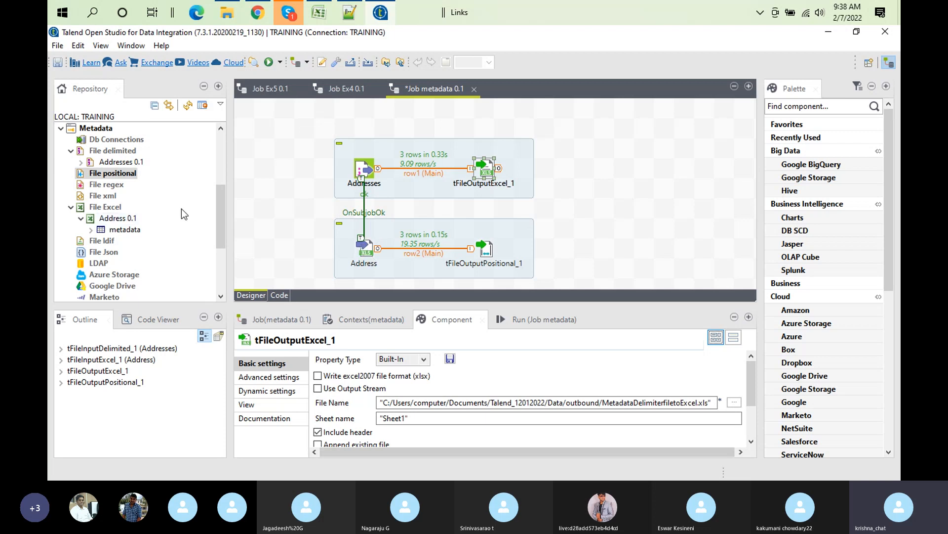
# Step: Open the metadata schema of the File Excel item Address 0.1 and replace all its columns with the copied ones
pyautogui.doubleClick(124, 229)
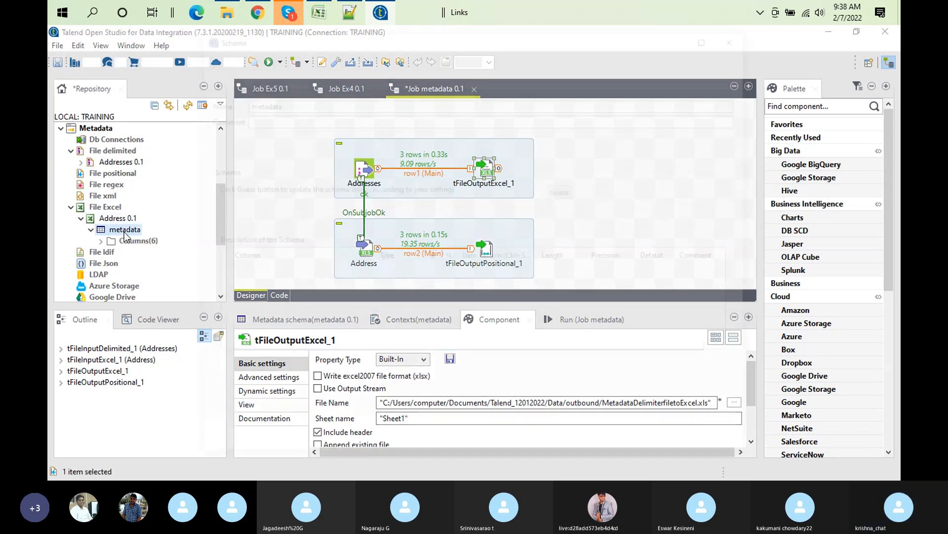
pyautogui.click(226, 272)
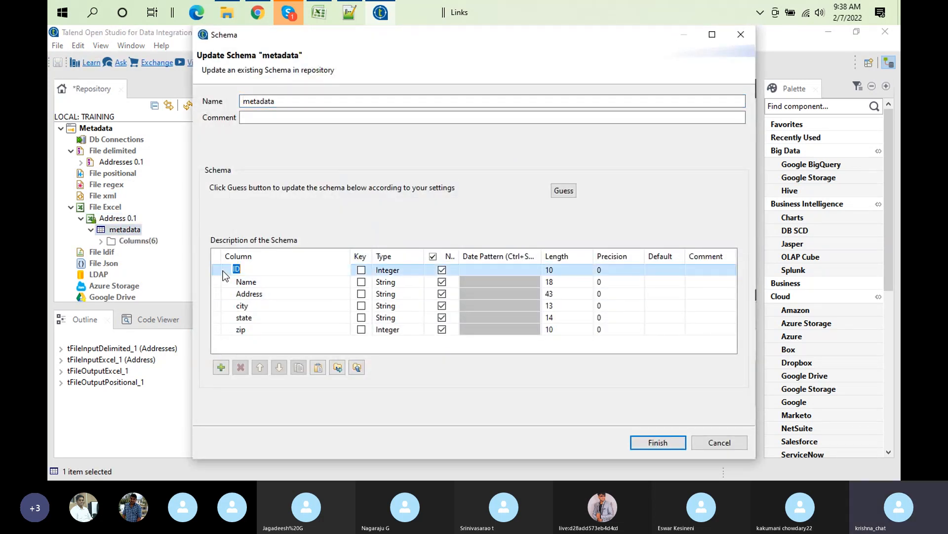
pyautogui.click(213, 269)
pyautogui.click(211, 335)
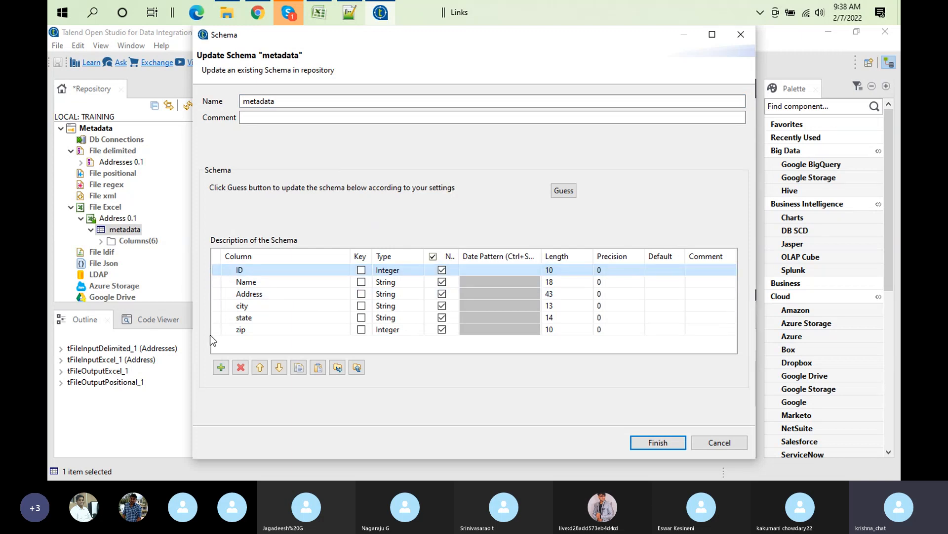
pyautogui.keyDown('shift'); pyautogui.click(212, 331); pyautogui.keyUp('shift')
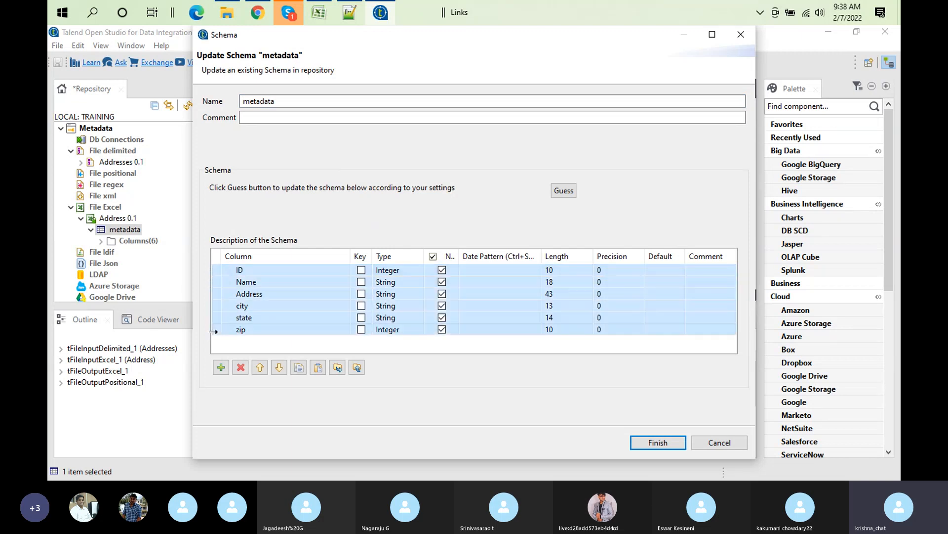
pyautogui.click(241, 368)
pyautogui.click(318, 367)
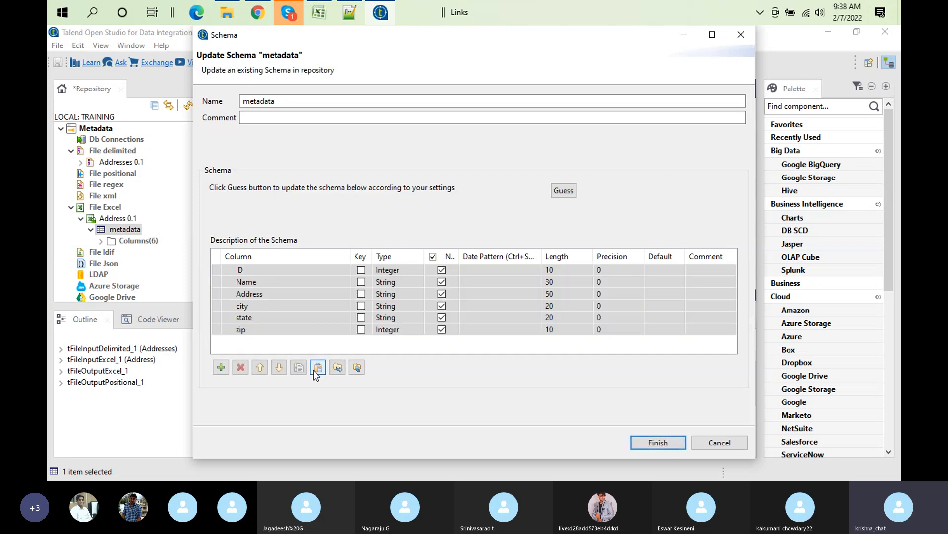
# Step: Save the updated metadata schema and propagate the modification to the Address input component of Job metadata 0.1
pyautogui.click(657, 443)
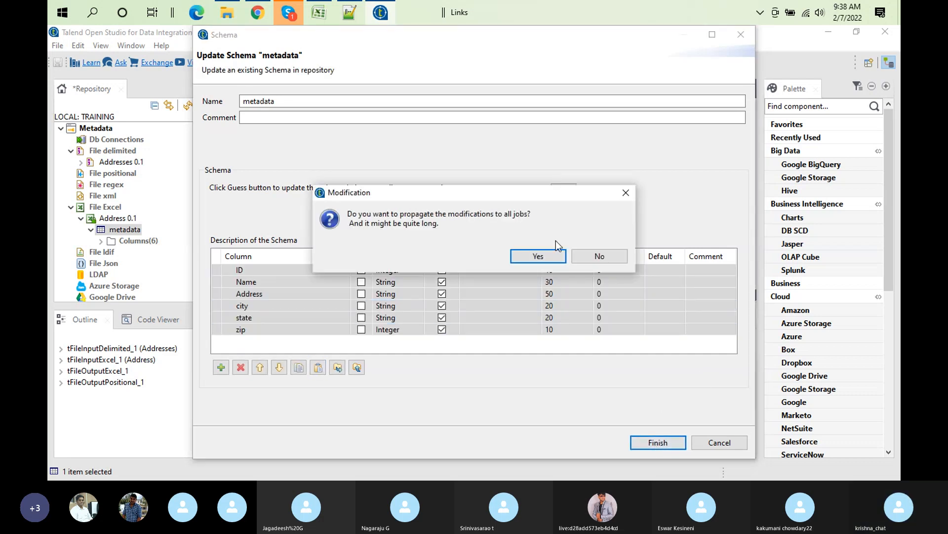
pyautogui.click(550, 259)
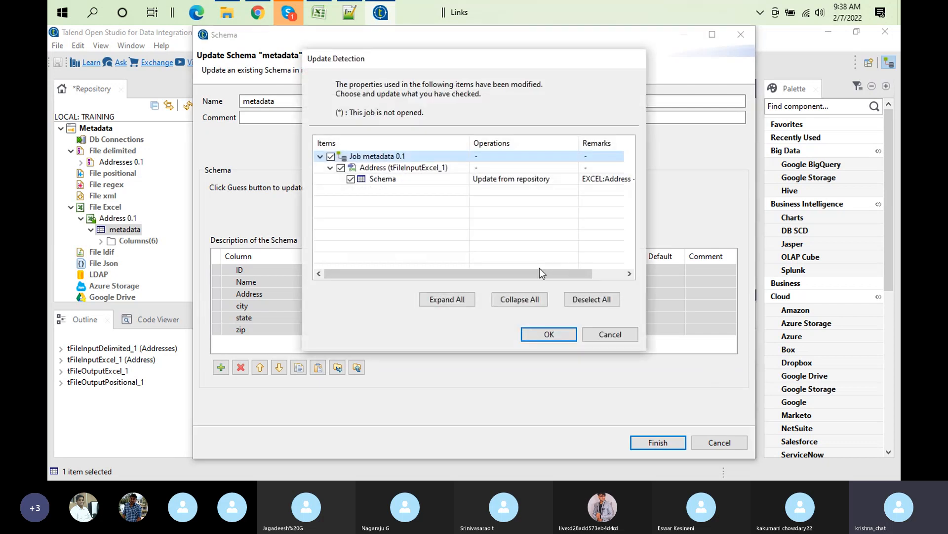
pyautogui.click(550, 335)
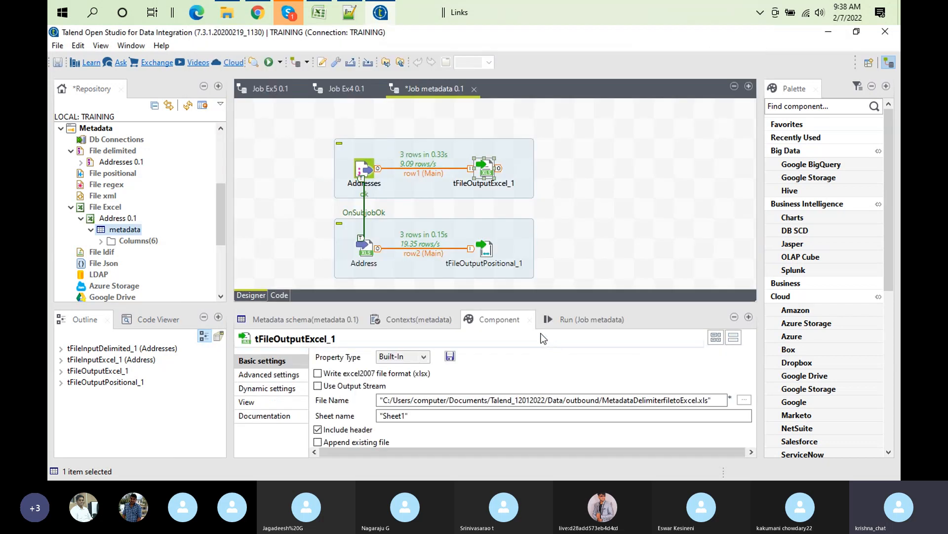
# Step: Sync the columns of tFileOutputPositional_1 with its input and check the column sizes in its formats table
pyautogui.click(482, 260)
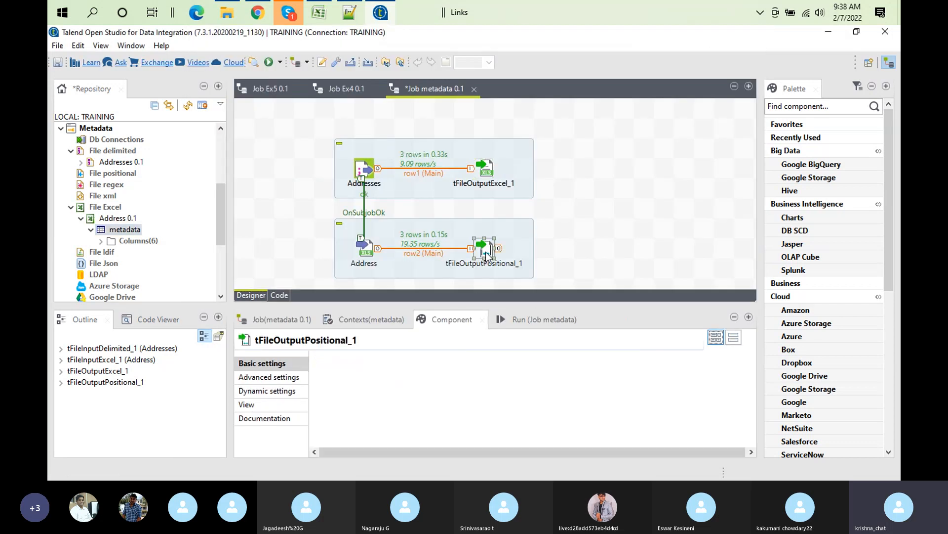
pyautogui.click(533, 426)
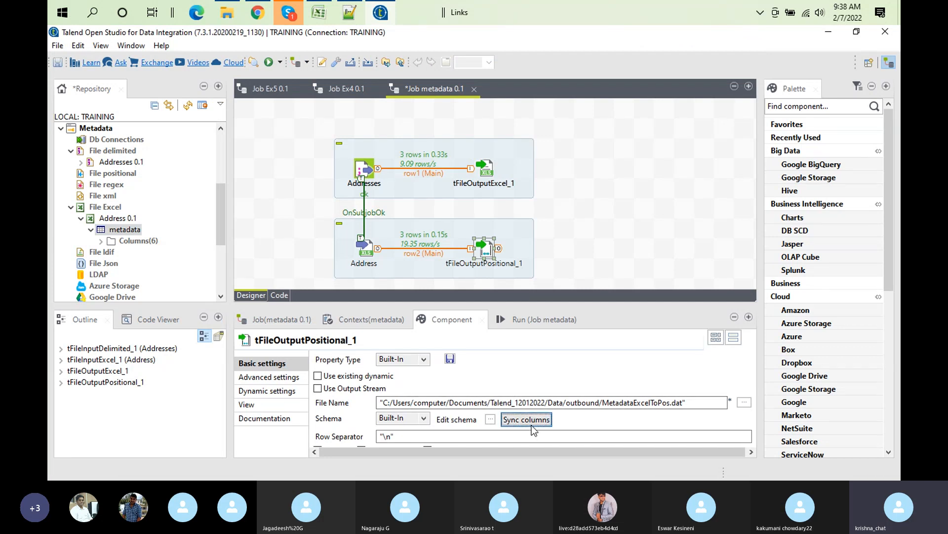
pyautogui.doubleClick(435, 320)
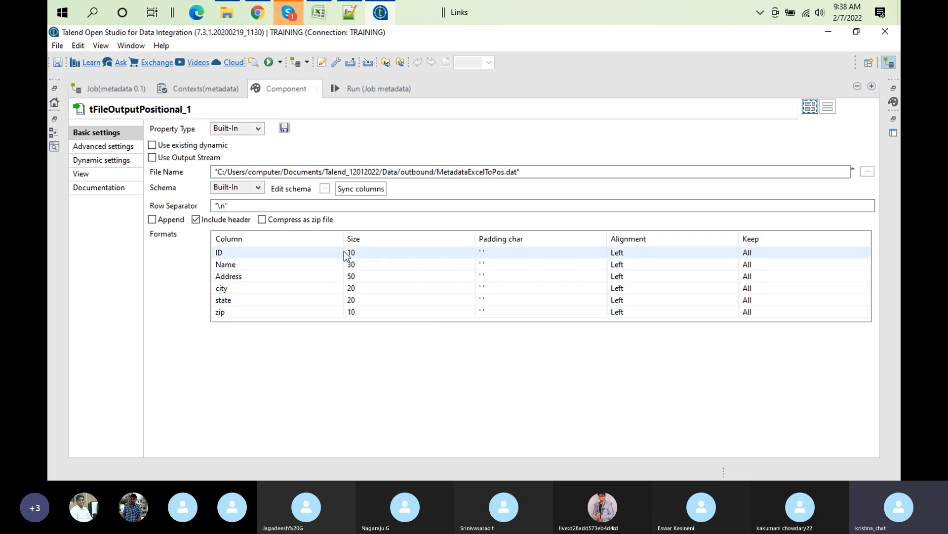
pyautogui.doubleClick(298, 85)
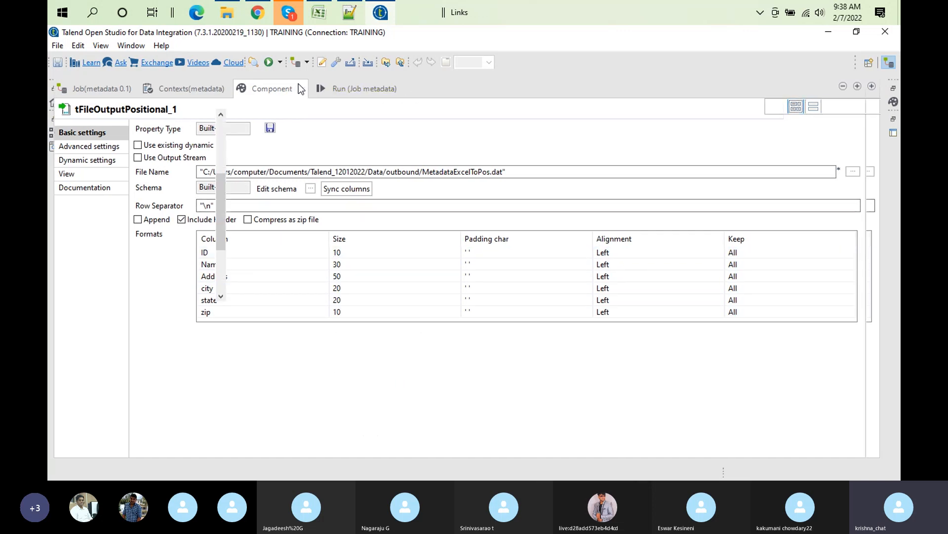
# Step: Clear the previous execution log of the metadata job and run the job again
pyautogui.click(324, 16)
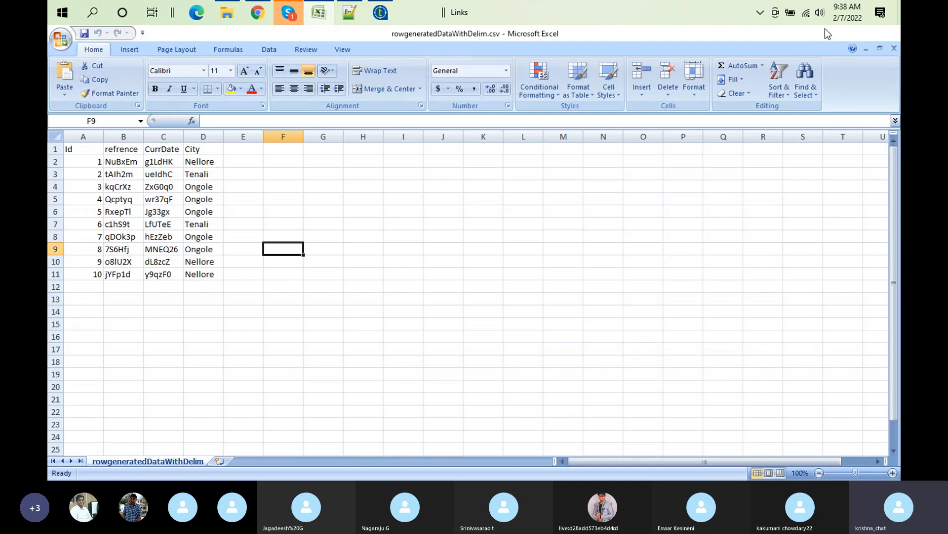
pyautogui.click(826, 32)
pyautogui.click(533, 321)
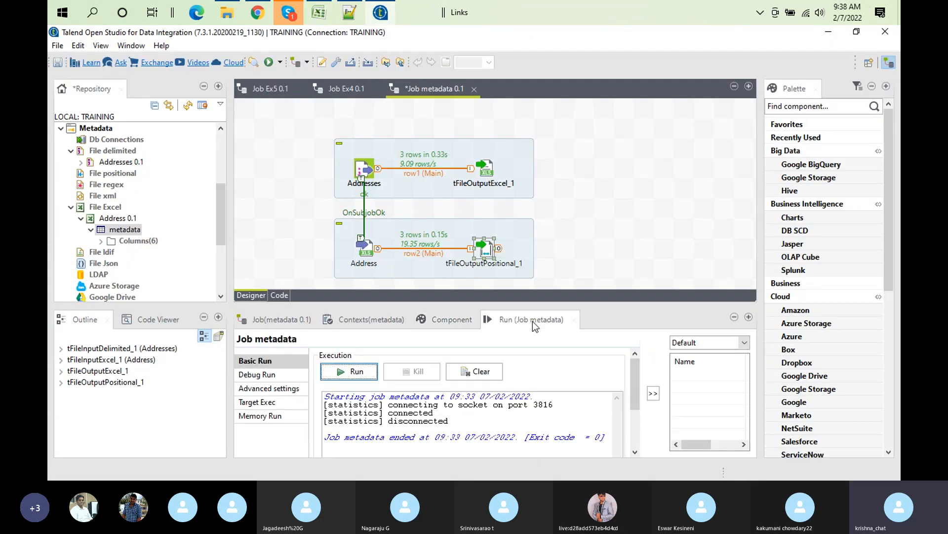
pyautogui.click(476, 371)
pyautogui.click(345, 375)
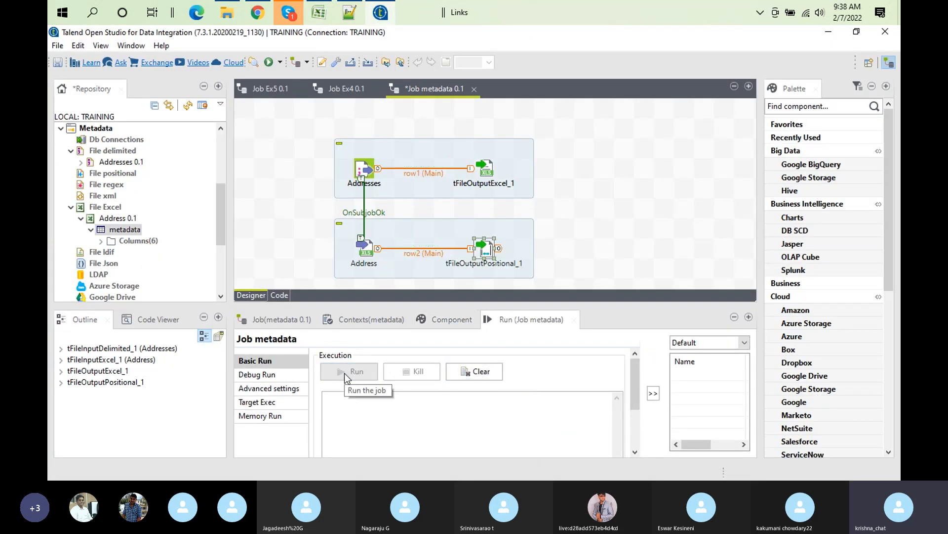
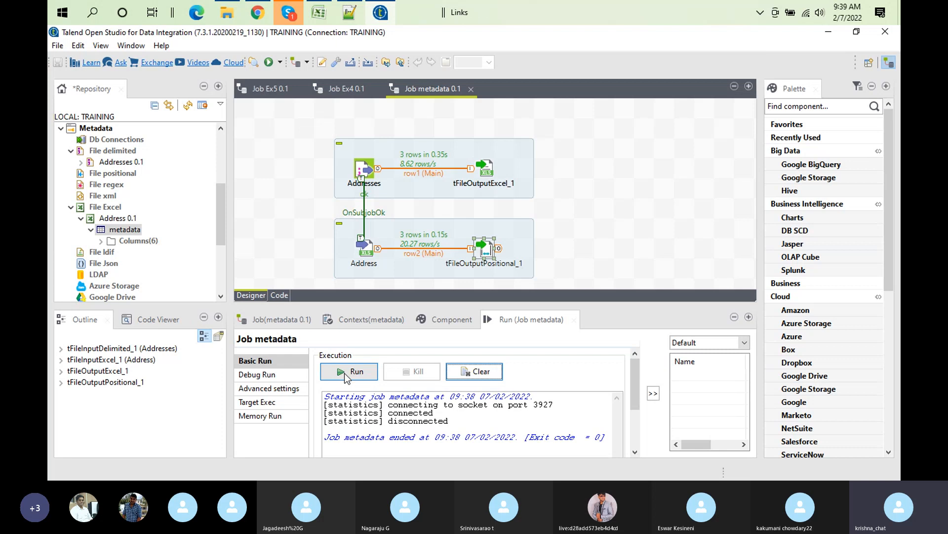
# Step: Create a new positional file metadata entry named Address and proceed to its file location settings
pyautogui.click(82, 218)
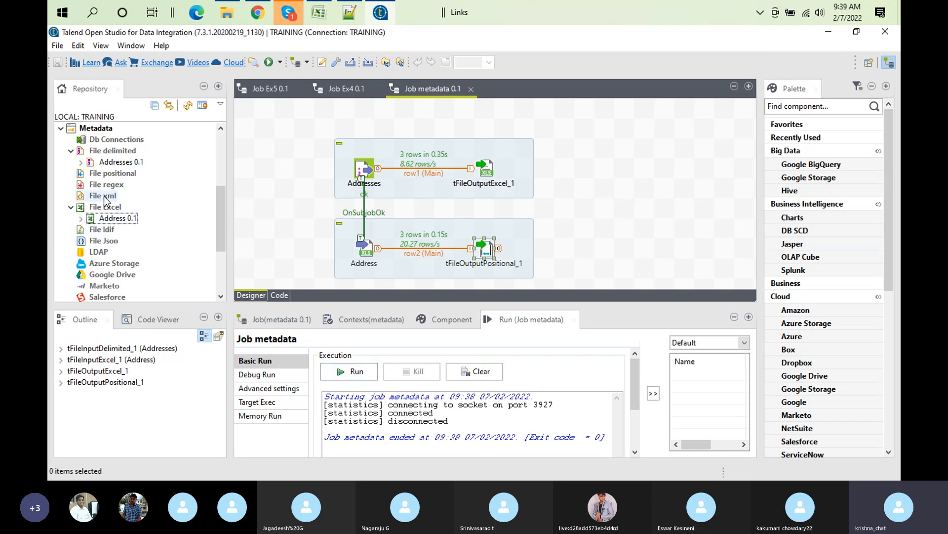
pyautogui.rightClick(128, 173)
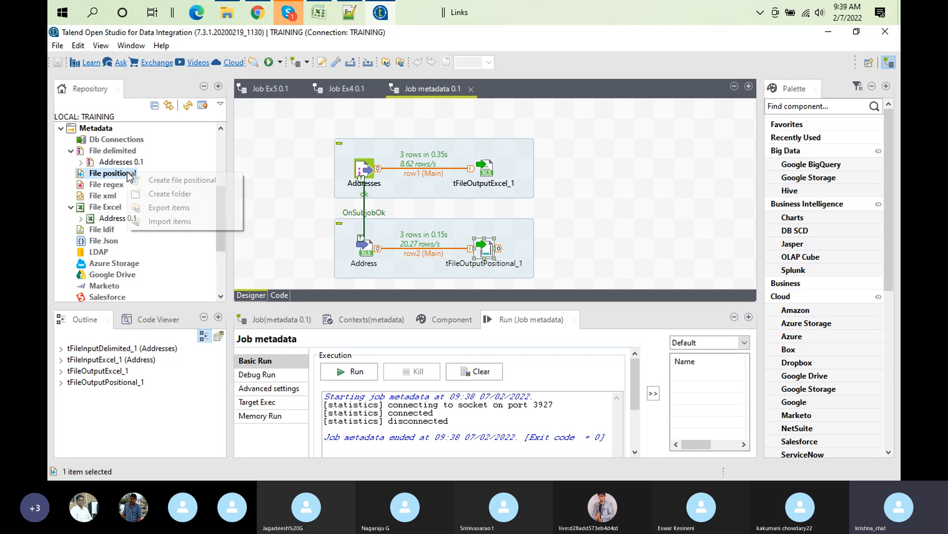
pyautogui.click(158, 181)
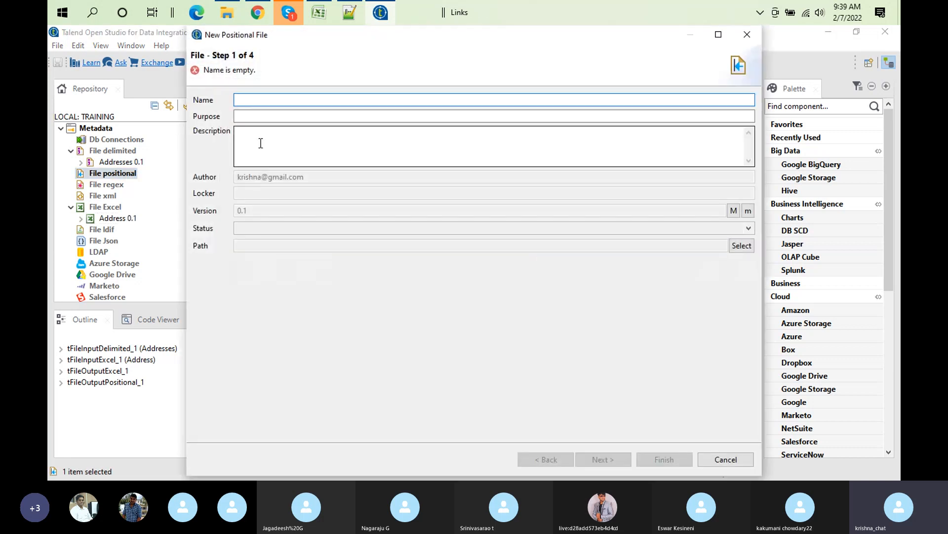
pyautogui.write('Addr')
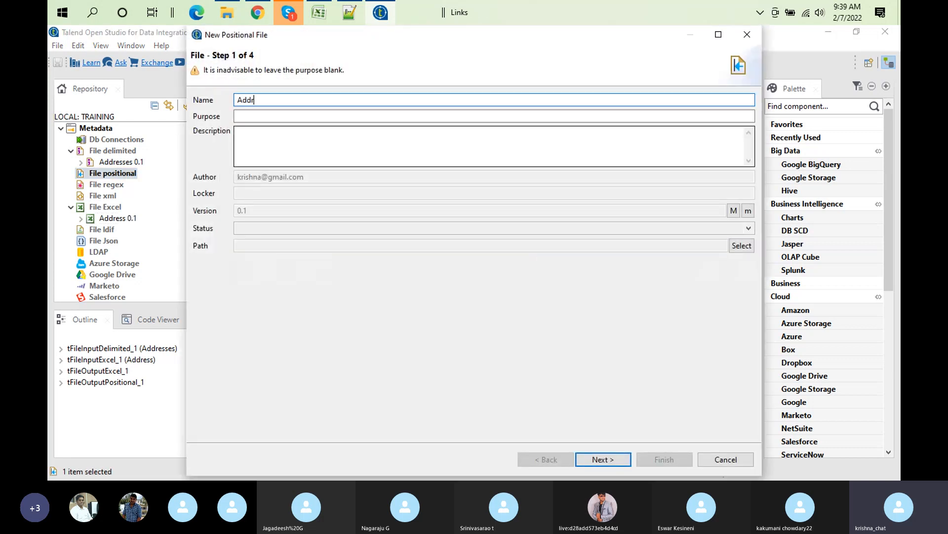
pyautogui.write('ees==')
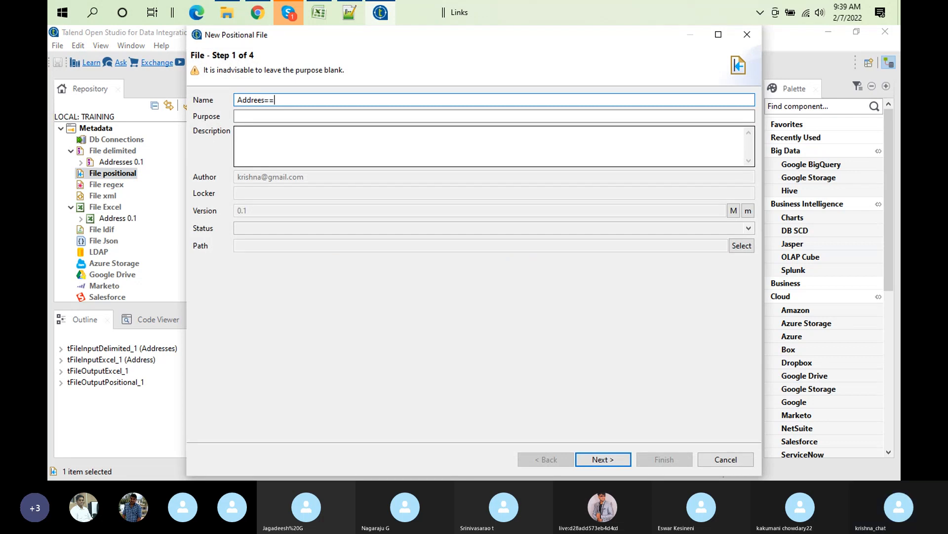
pyautogui.press('BackSpace')
pyautogui.press('BackSpace')
pyautogui.press('BackSpace')
pyautogui.press('BackSpace')
pyautogui.write('ss')
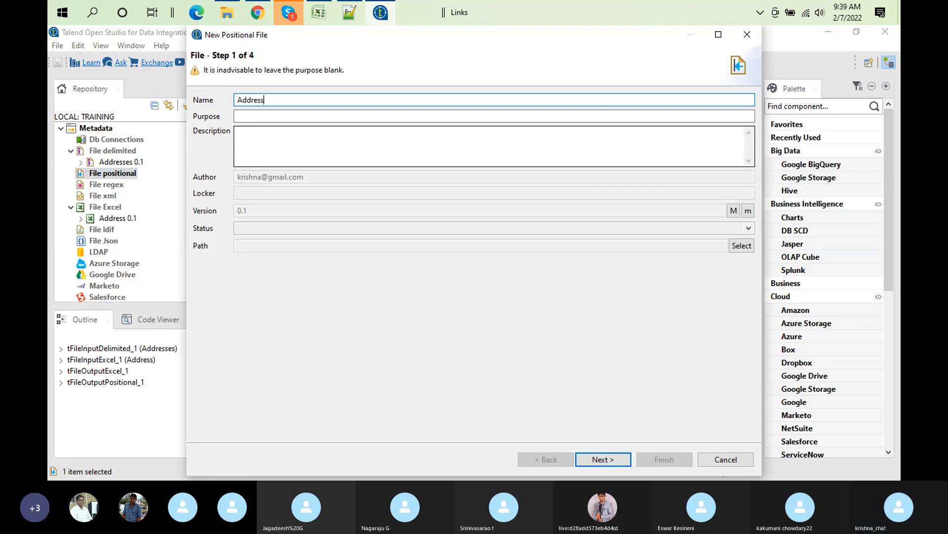
pyautogui.click(599, 460)
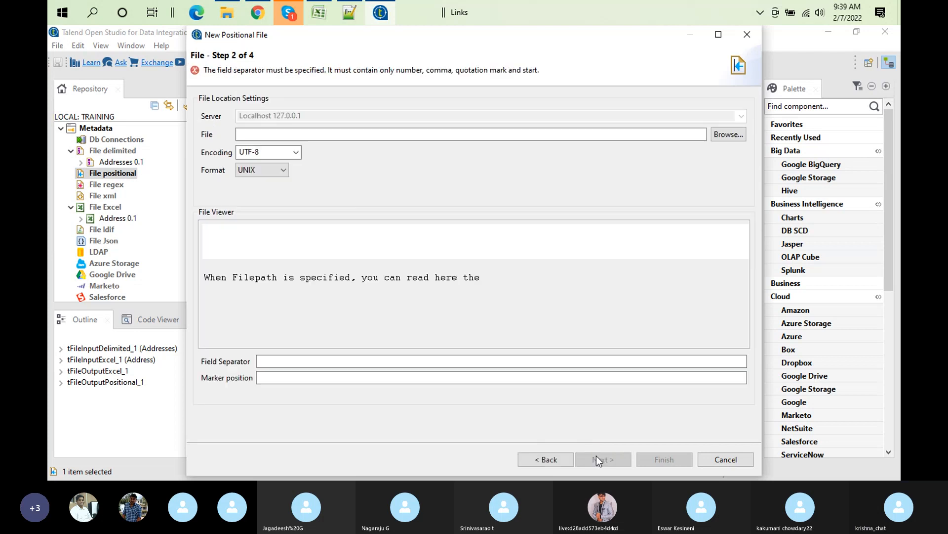
# Step: Show all file types and load MetadataExcelToPos.dat from the Data/outbound folder as the source file
pyautogui.click(723, 138)
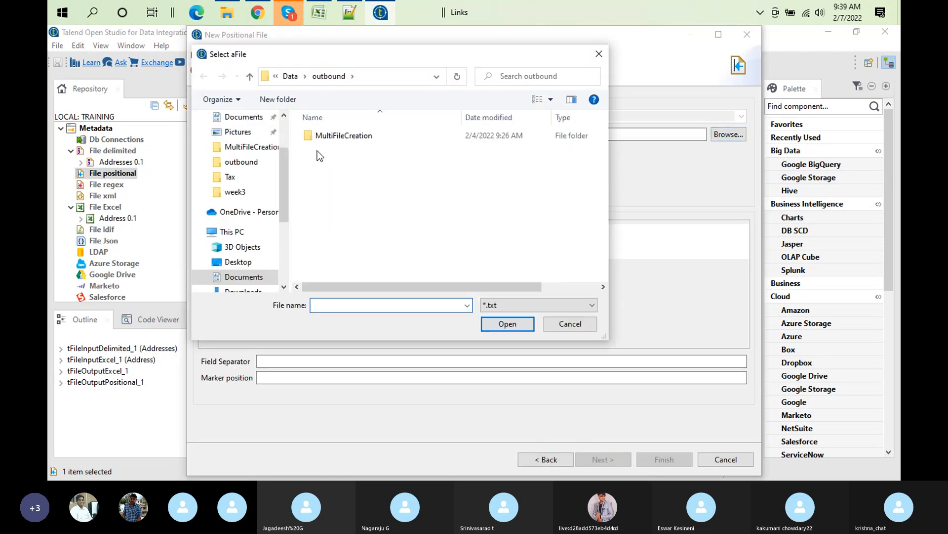
pyautogui.click(294, 73)
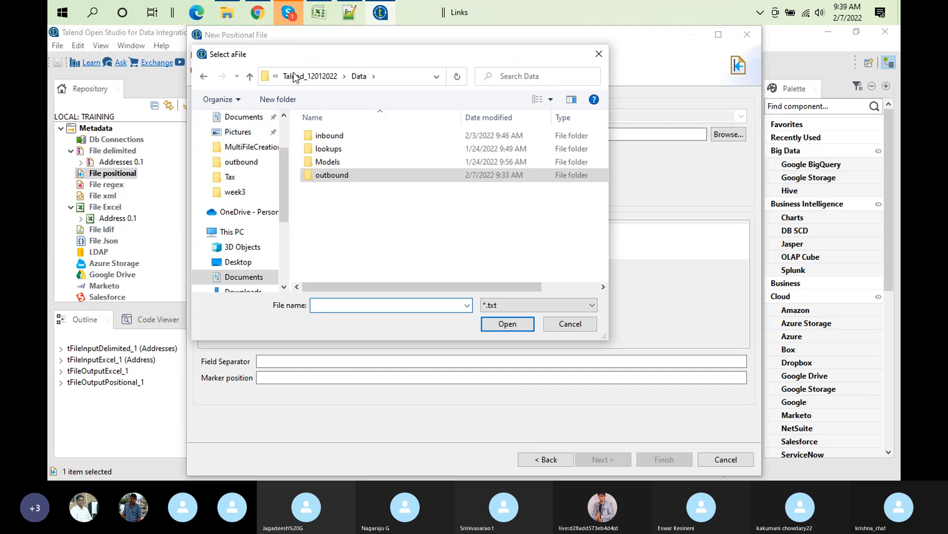
pyautogui.click(488, 306)
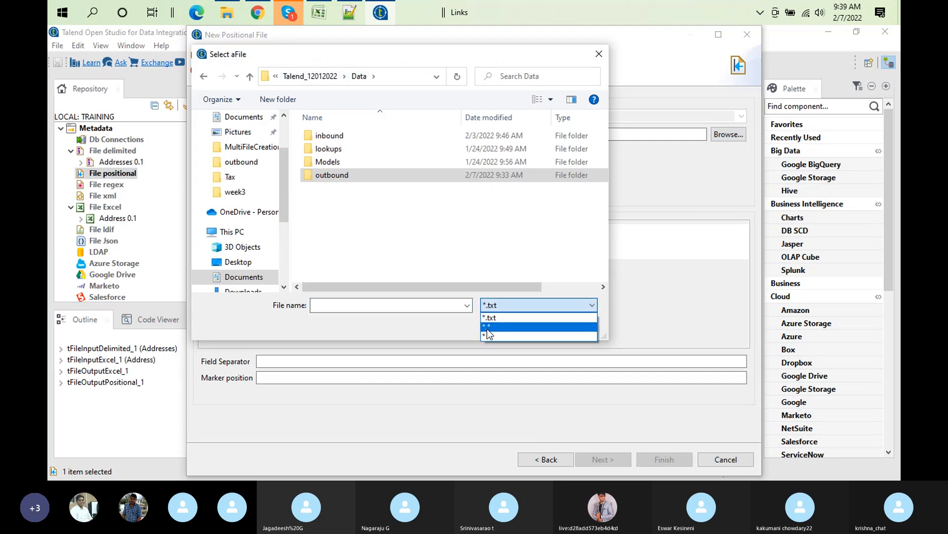
pyautogui.click(487, 327)
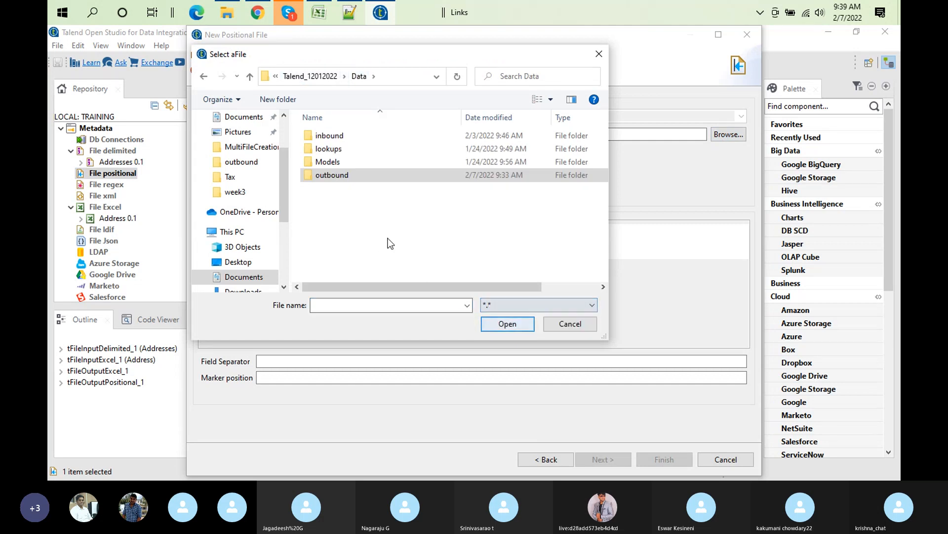
pyautogui.doubleClick(342, 173)
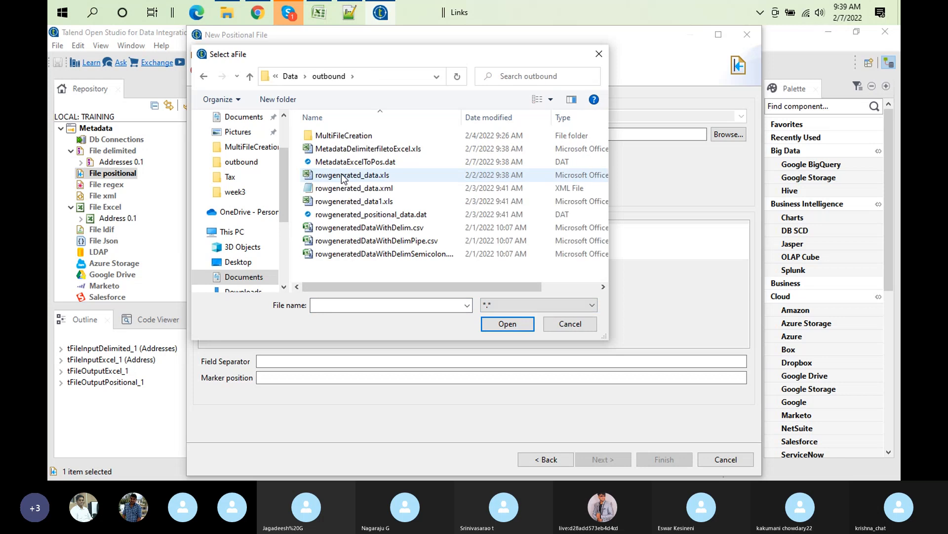
pyautogui.click(374, 163)
pyautogui.click(506, 327)
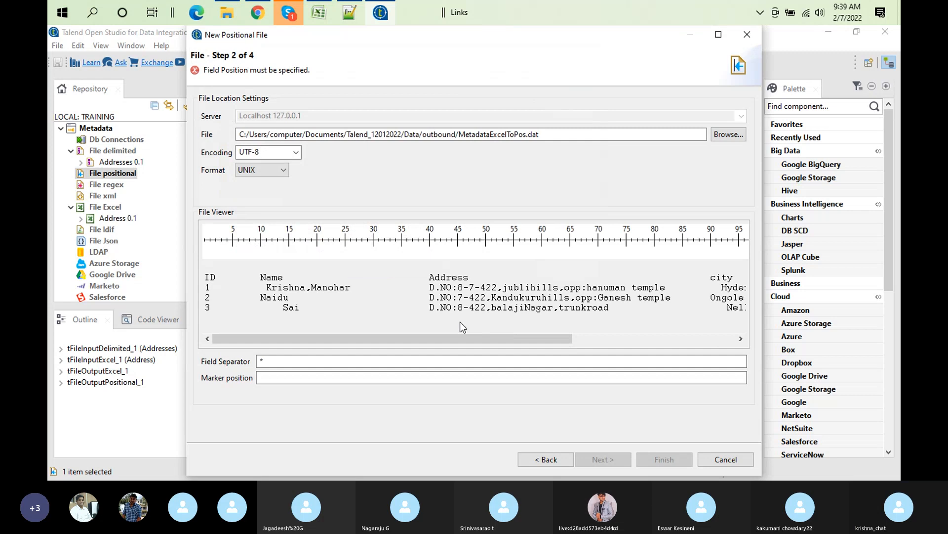
# Step: Set the column marker positions to 10,30,50
pyautogui.click(271, 377)
pyautogui.write('1')
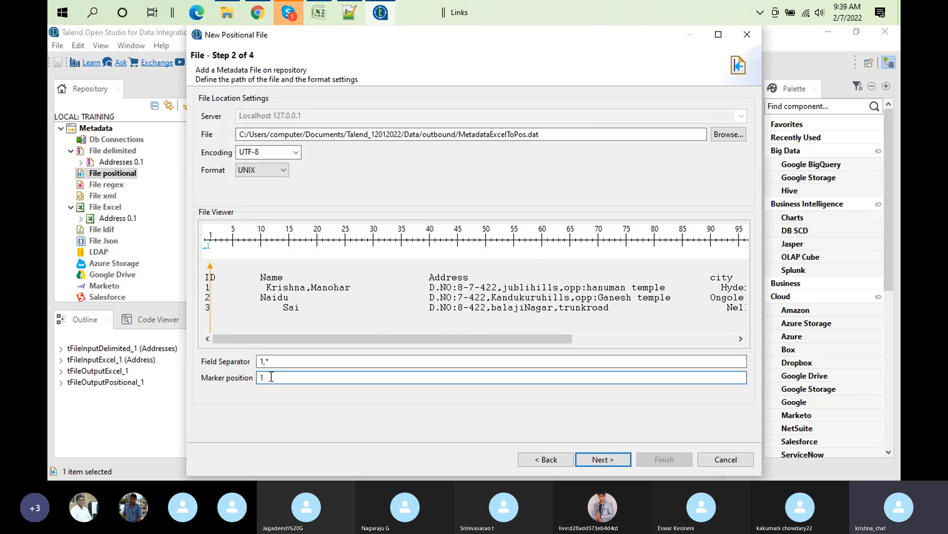
pyautogui.write('0,')
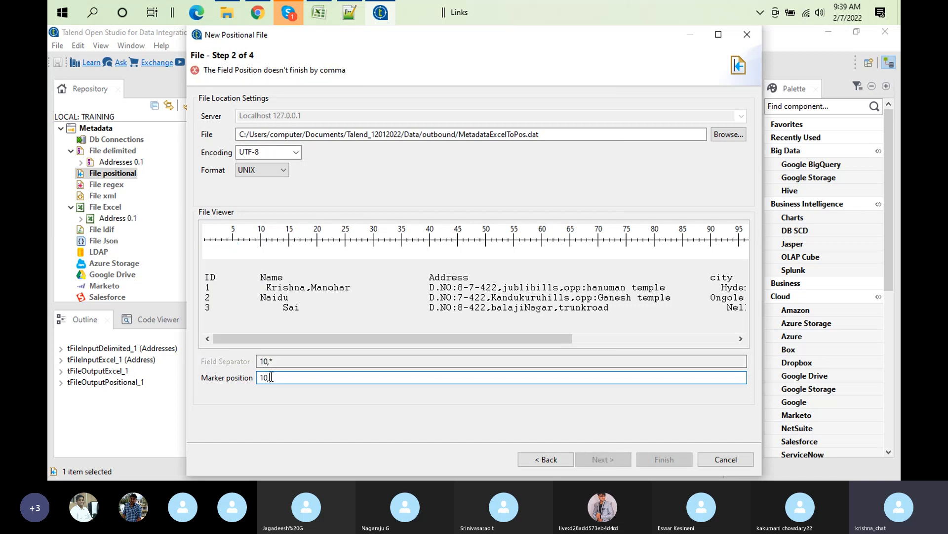
pyautogui.write('30')
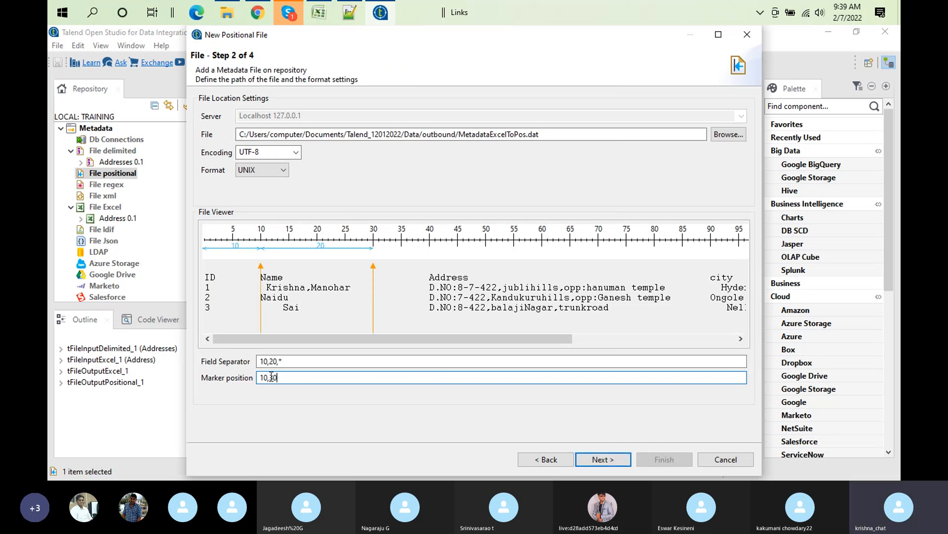
pyautogui.write(',50')
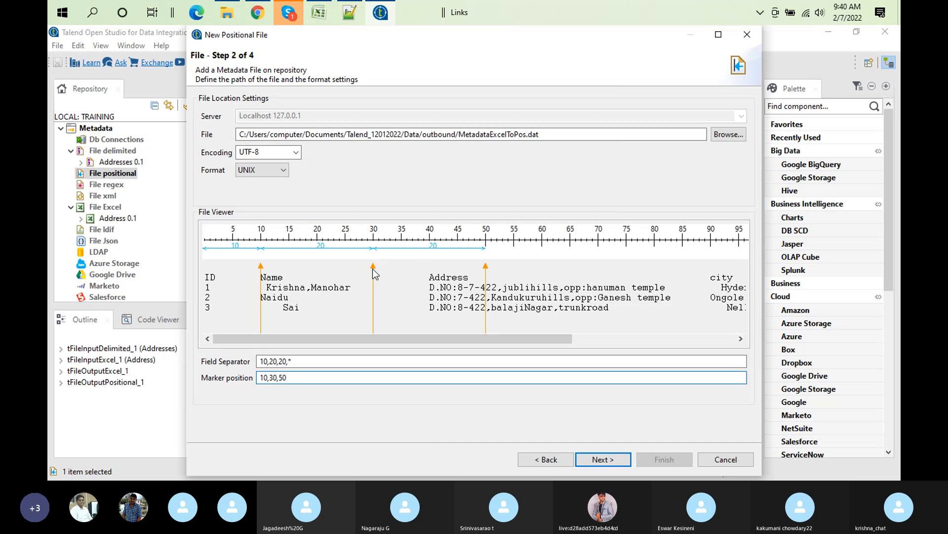
# Step: Replace the markers after 10 with 40 and 90 to match the starts of the Address and city columns
pyautogui.press('BackSpace')
pyautogui.press('BackSpace')
pyautogui.press('BackSpace')
pyautogui.press('BackSpace')
pyautogui.press('BackSpace')
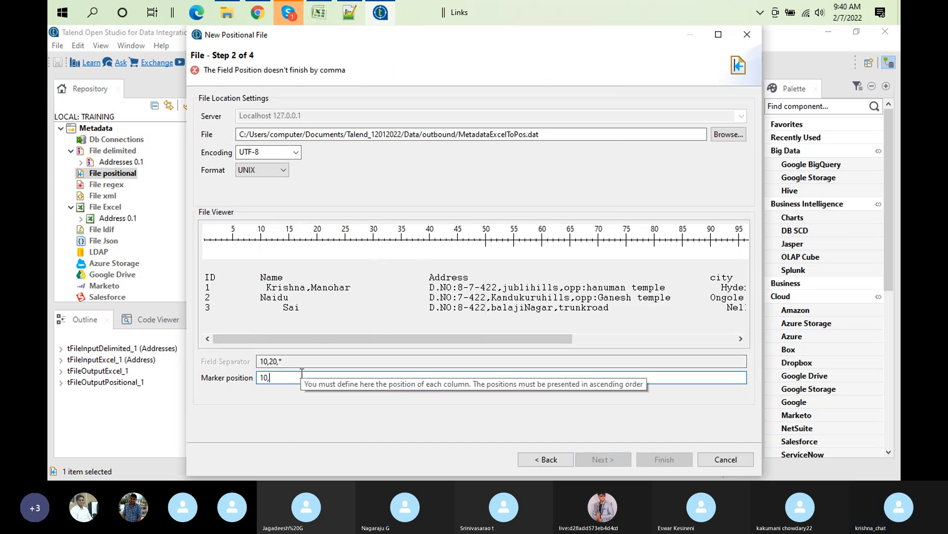
pyautogui.write('40')
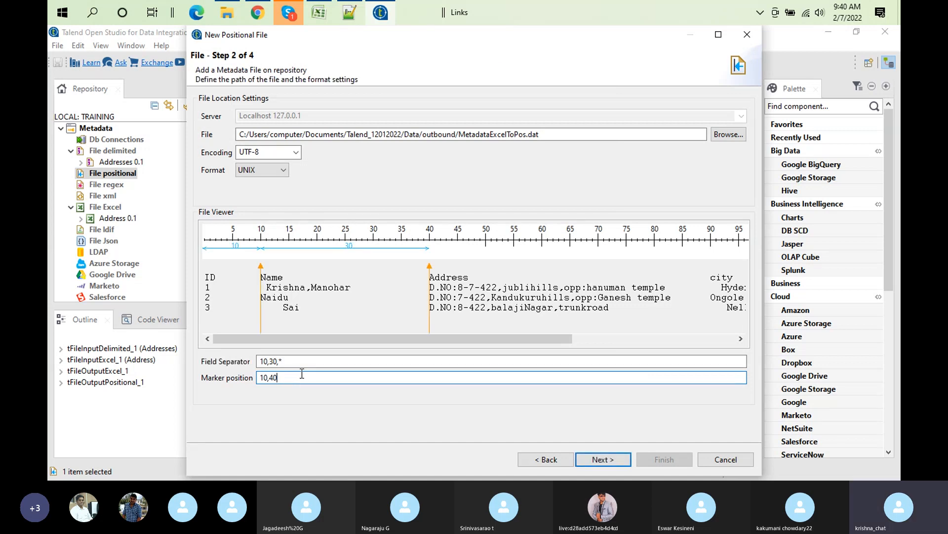
pyautogui.write(',')
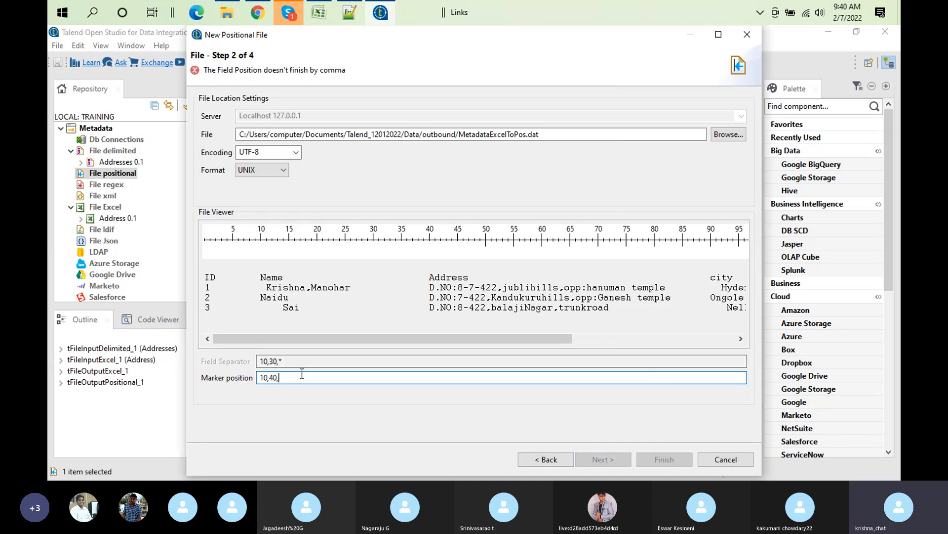
pyautogui.write('90')
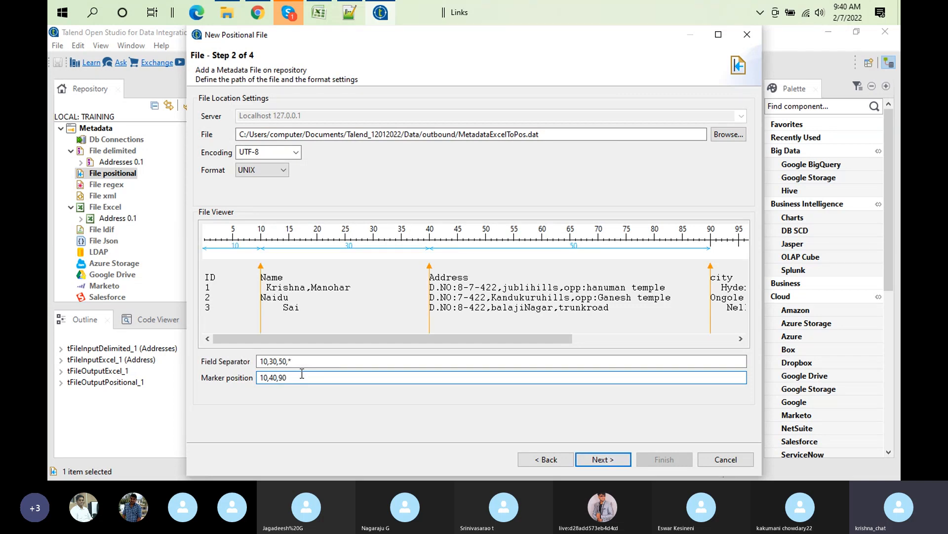
# Step: Add a marker at position 110 for the start of the state column
pyautogui.write(',')
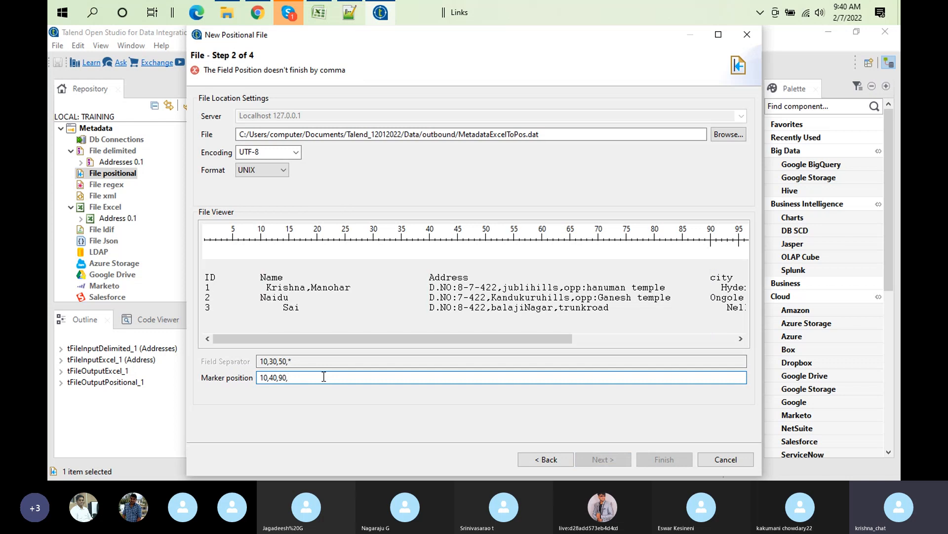
pyautogui.write('20')
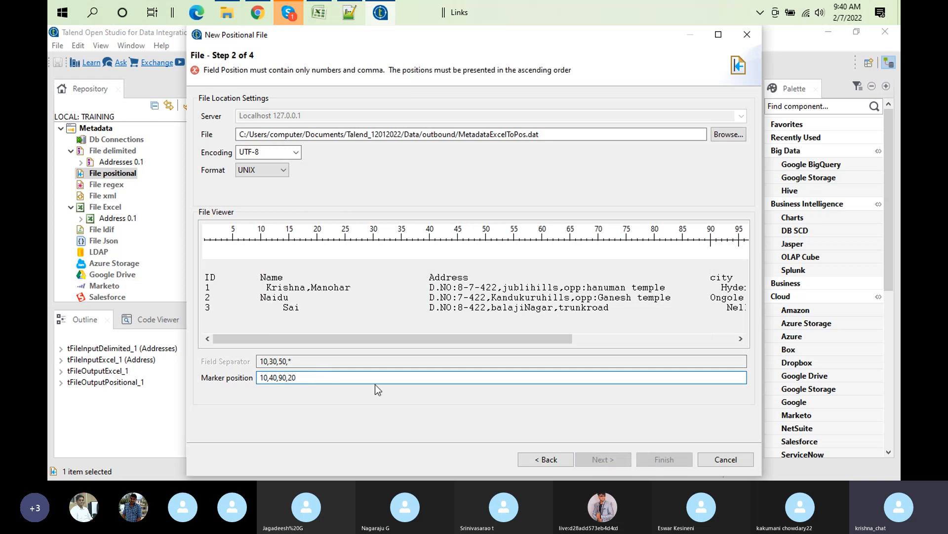
pyautogui.press('BackSpace')
pyautogui.press('BackSpace')
pyautogui.write('110')
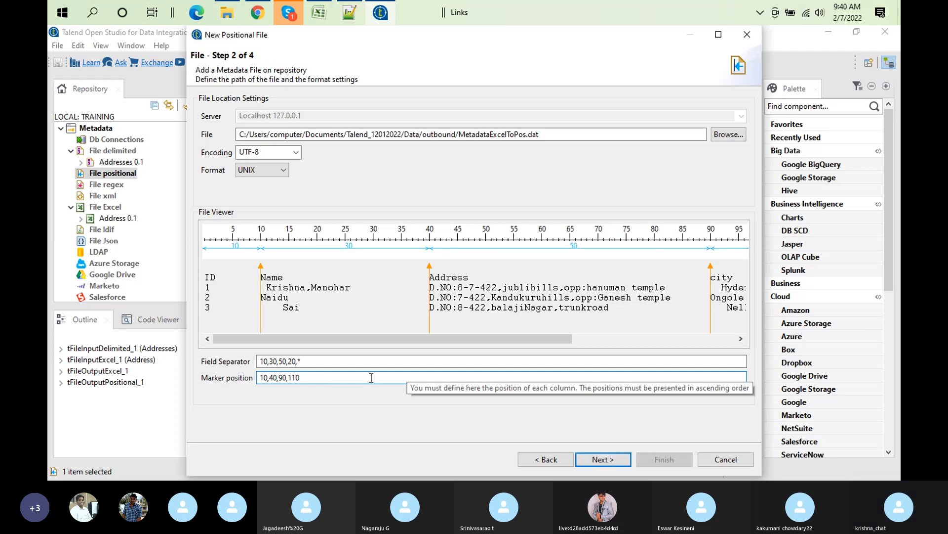
# Step: Add markers at positions 130 and 150 for the start and end of the zip column
pyautogui.moveTo(507, 337); pyautogui.dragTo(614, 349)
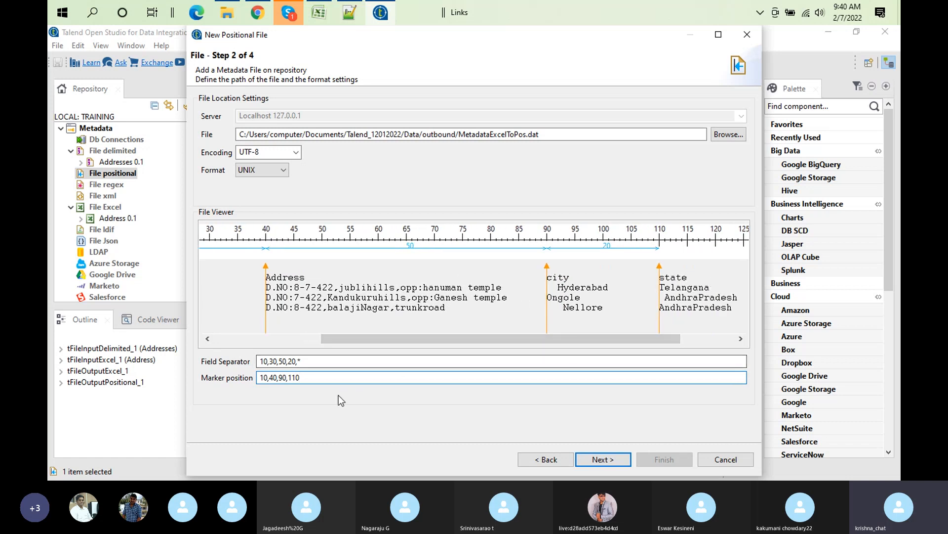
pyautogui.write(',130')
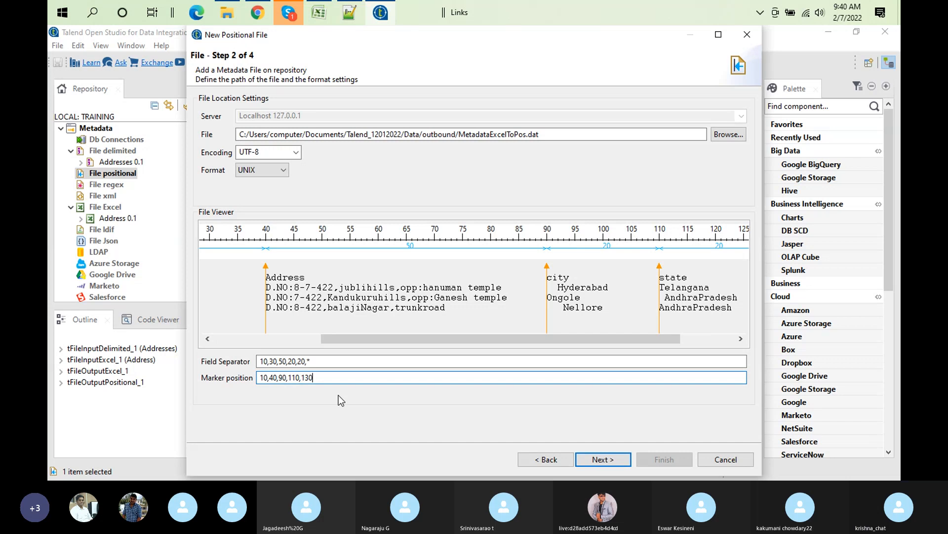
pyautogui.write(',')
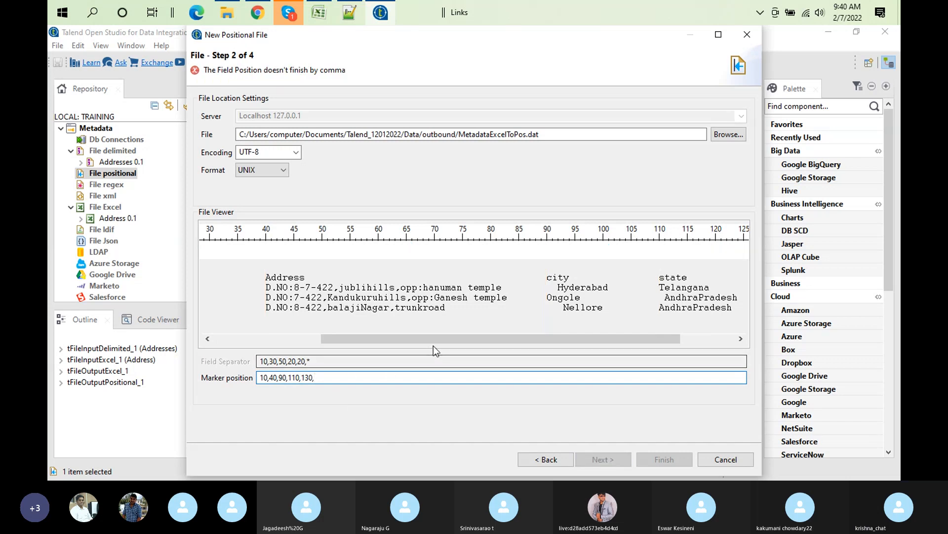
pyautogui.moveTo(429, 342); pyautogui.dragTo(505, 342)
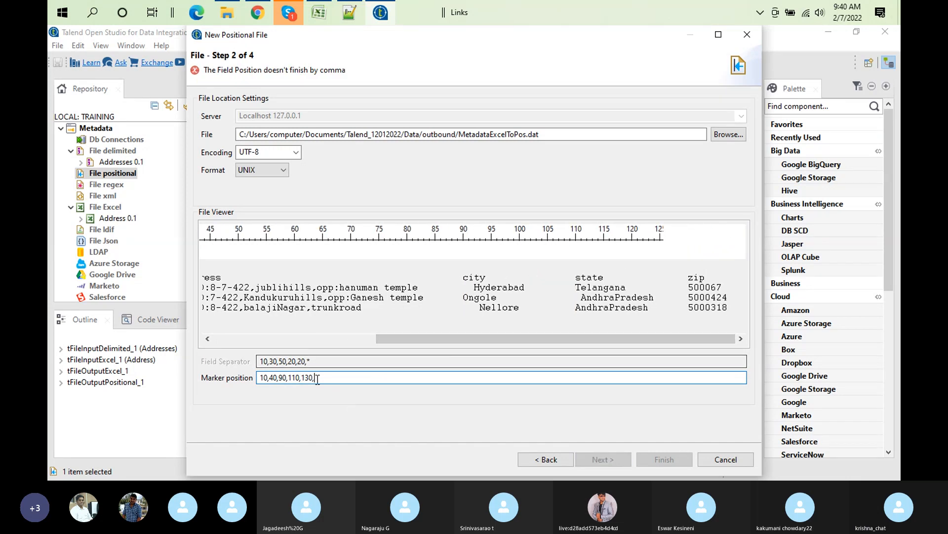
pyautogui.write('1')
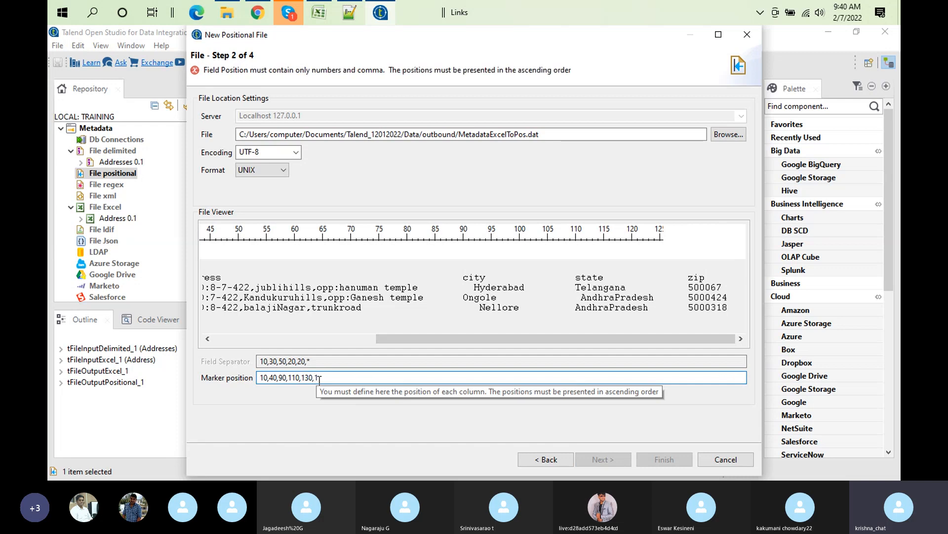
pyautogui.press('BackSpace')
pyautogui.write('150')
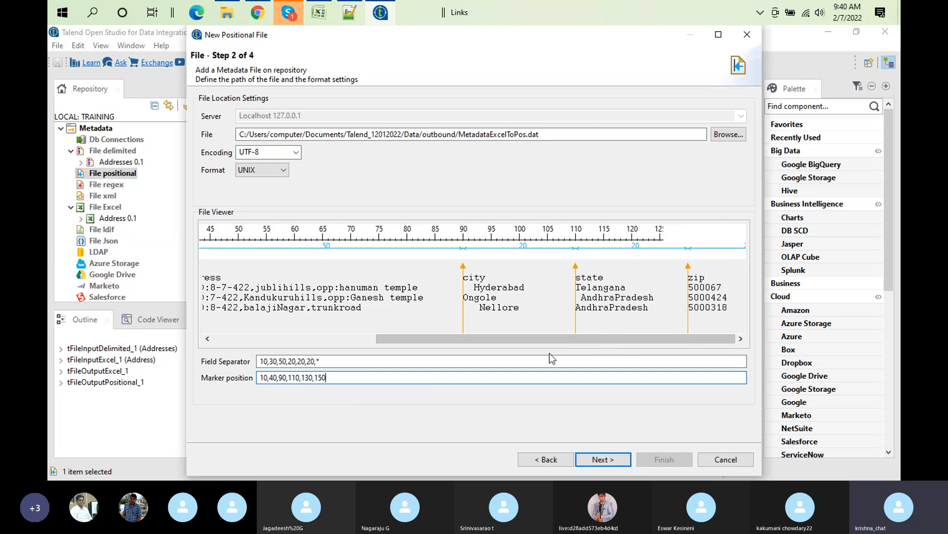
# Step: Compare the field separator widths and marker positions with the column boundaries in the file preview
pyautogui.click(261, 358)
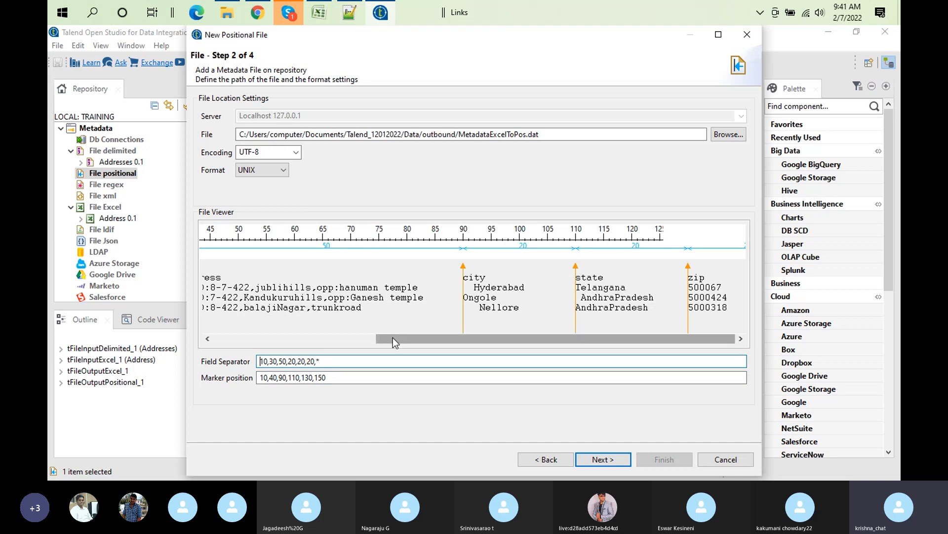
pyautogui.click(262, 377)
pyautogui.doubleClick(337, 381)
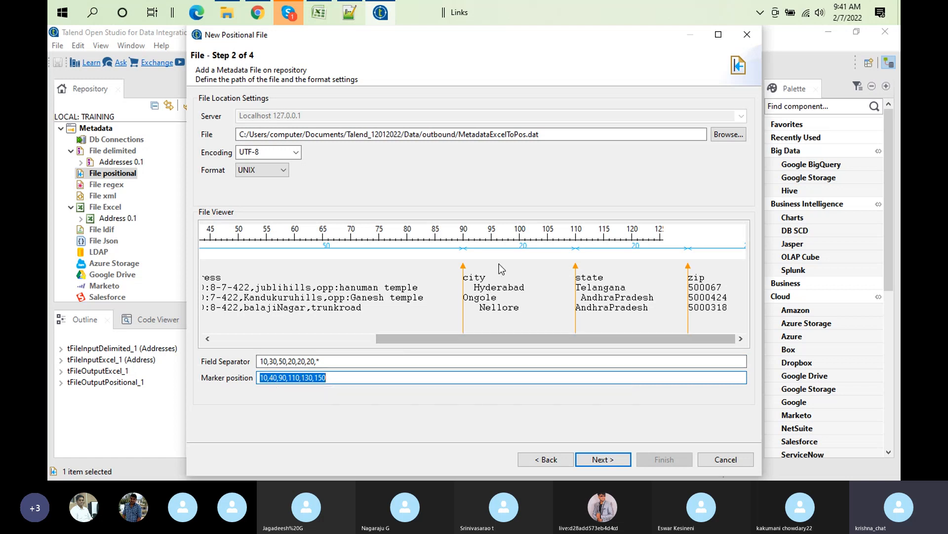
pyautogui.moveTo(463, 266)
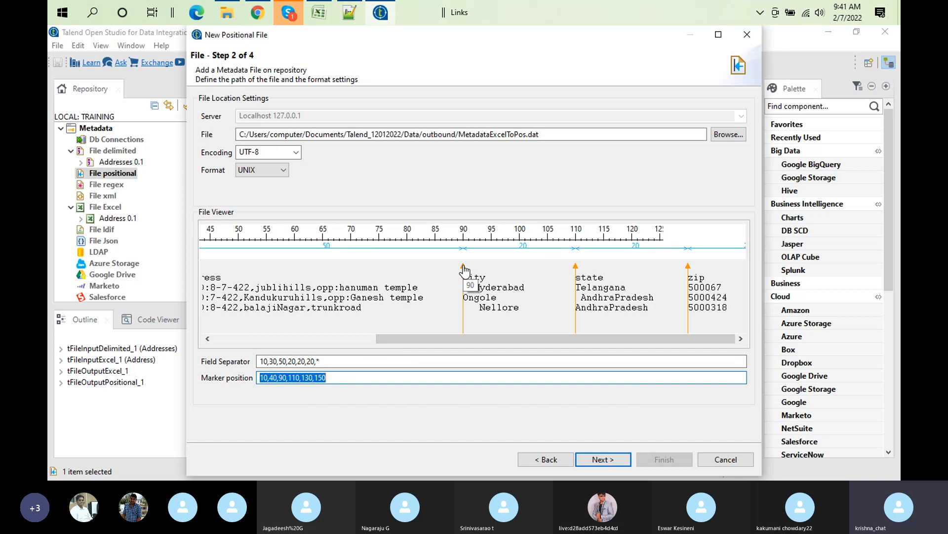
pyautogui.moveTo(395, 340); pyautogui.dragTo(228, 328)
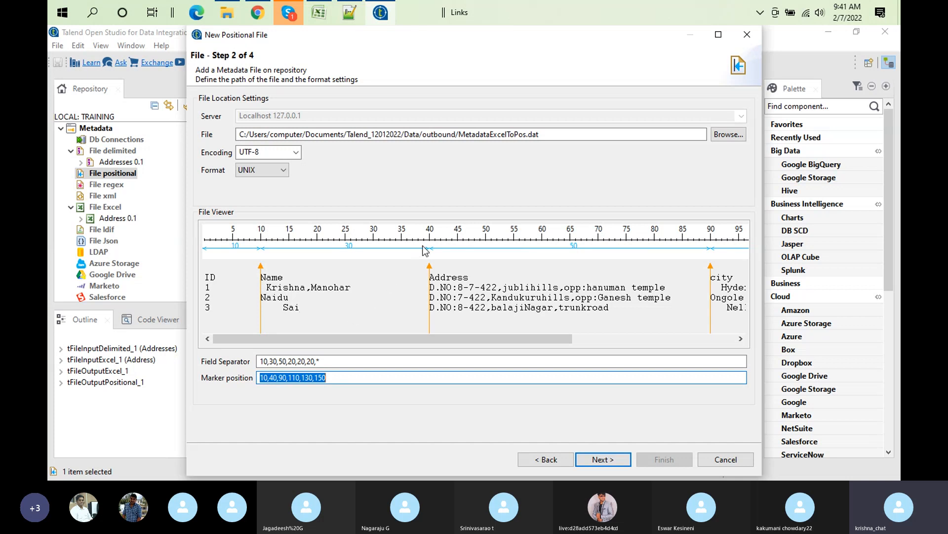
# Step: Inspect the markers from the ID column through to the state column, and review the field separator and marker position lists
pyautogui.moveTo(457, 342); pyautogui.dragTo(532, 342)
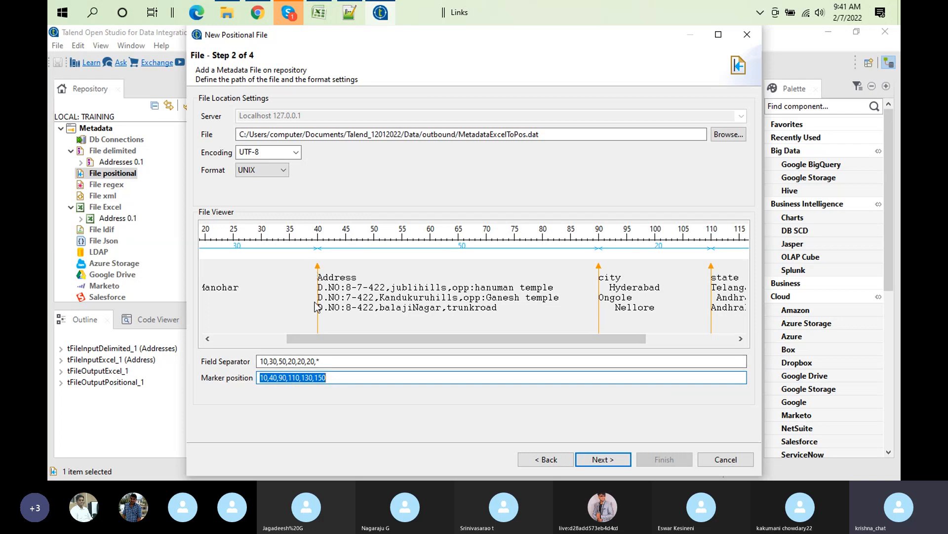
pyautogui.click(271, 338)
pyautogui.click(271, 338)
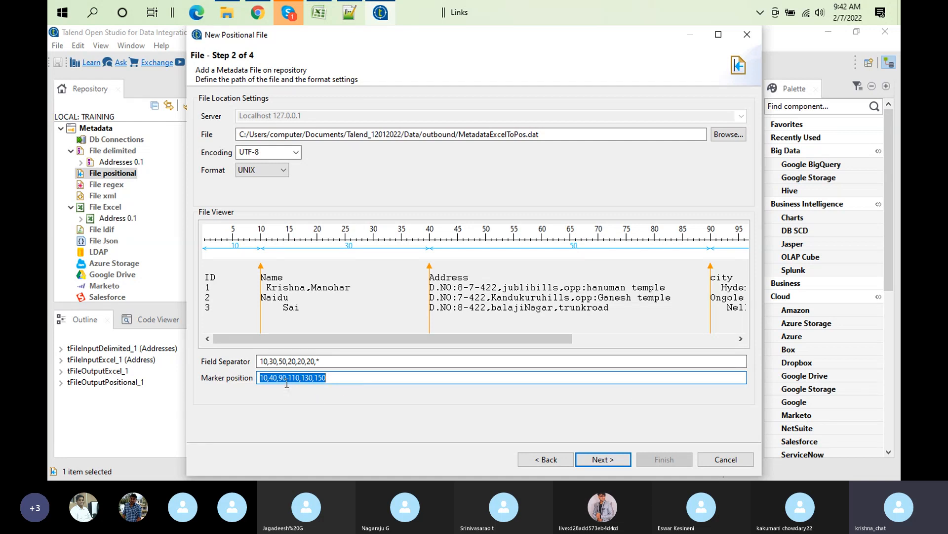
pyautogui.click(228, 361)
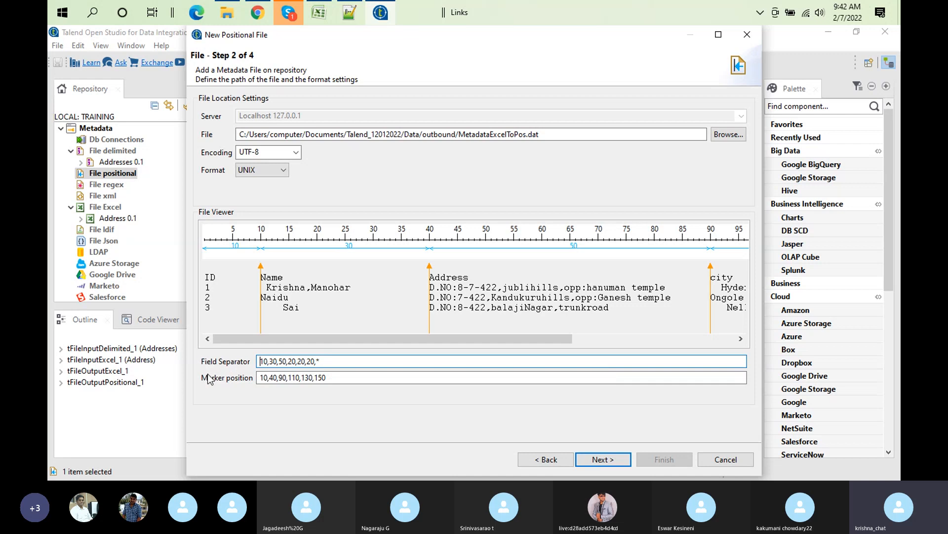
pyautogui.press('Tab')
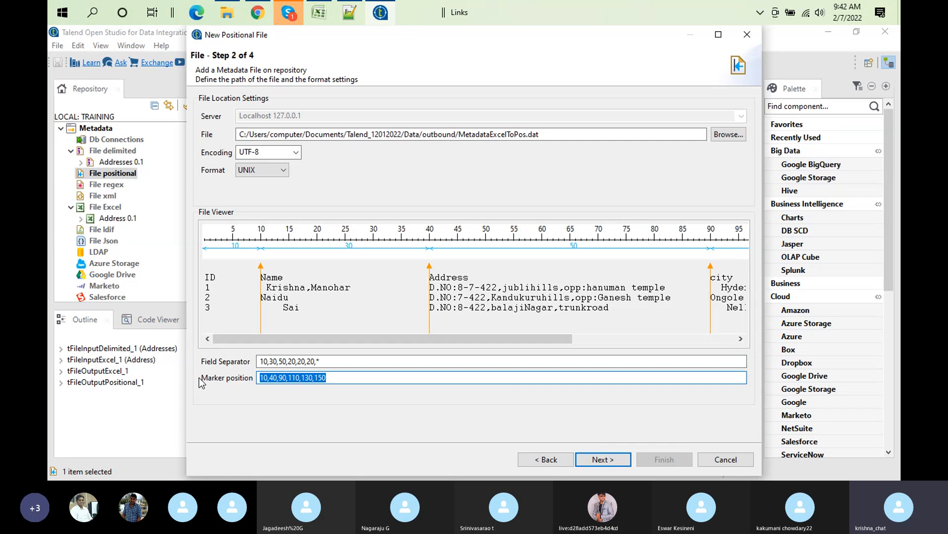
pyautogui.click(316, 221)
pyautogui.moveTo(328, 378); pyautogui.dragTo(218, 378)
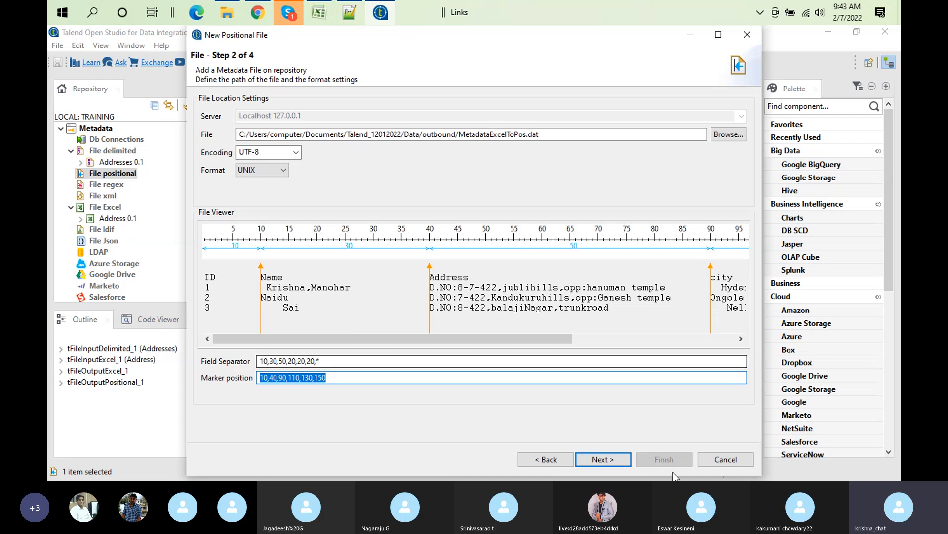
# Step: Accept the marker layout and set the heading row as column names in the parse settings
pyautogui.click(601, 459)
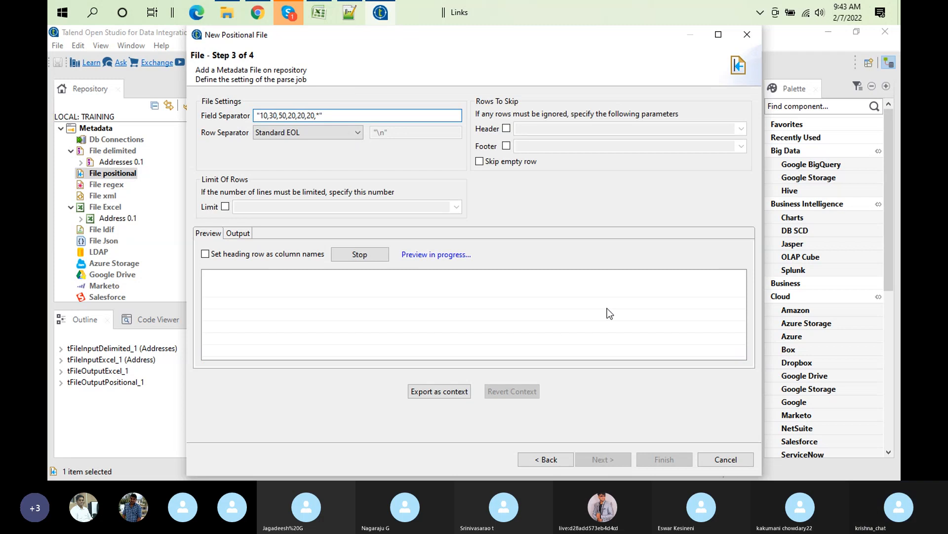
pyautogui.click(205, 254)
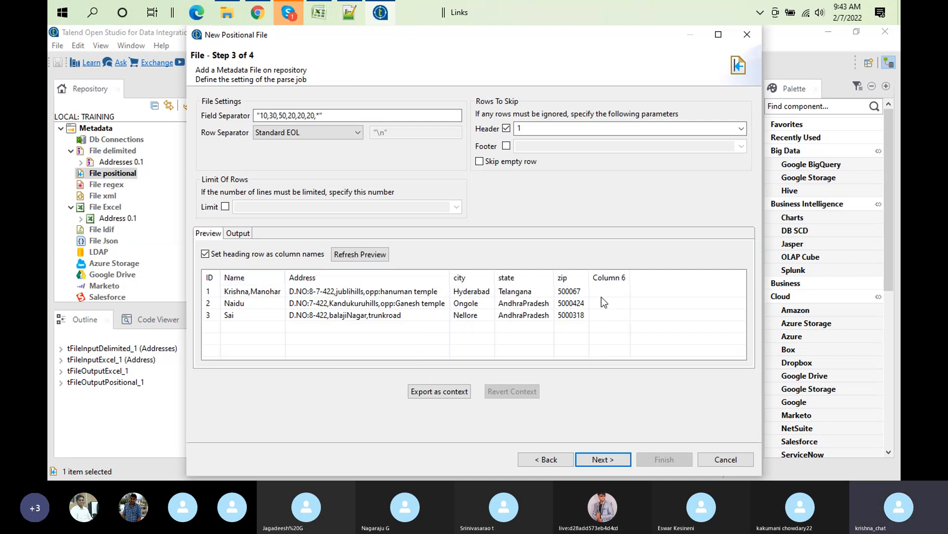
pyautogui.click(615, 459)
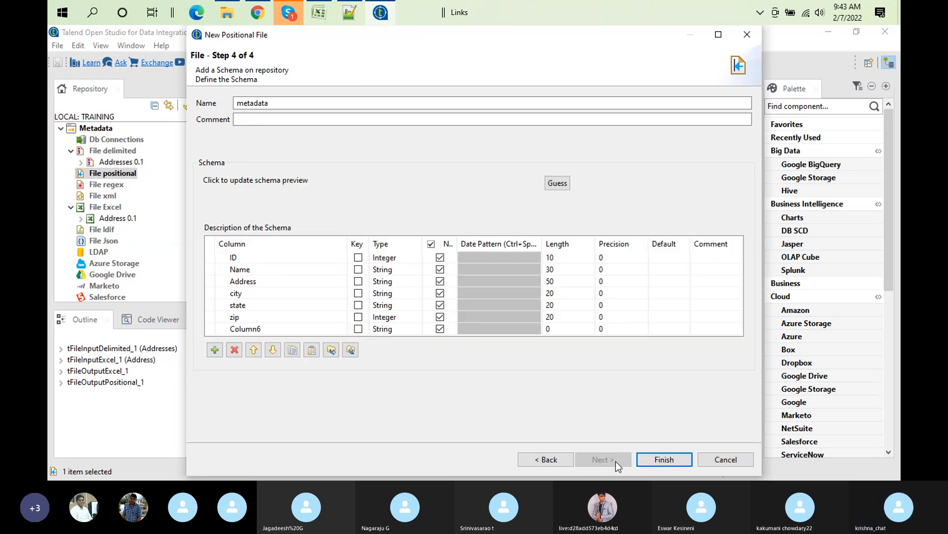
# Step: Remove Column6 from the schema and finish creating the positional file metadata
pyautogui.click(206, 328)
pyautogui.click(234, 349)
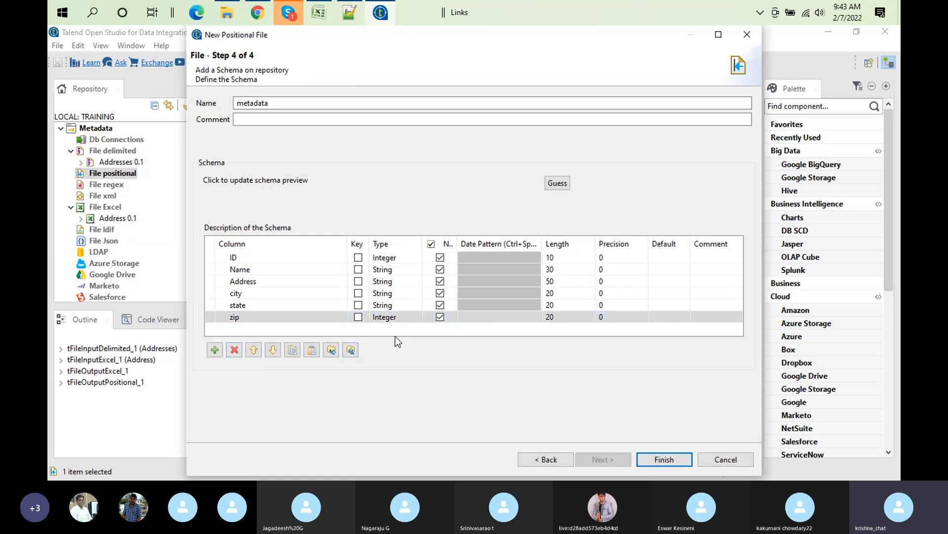
pyautogui.click(664, 459)
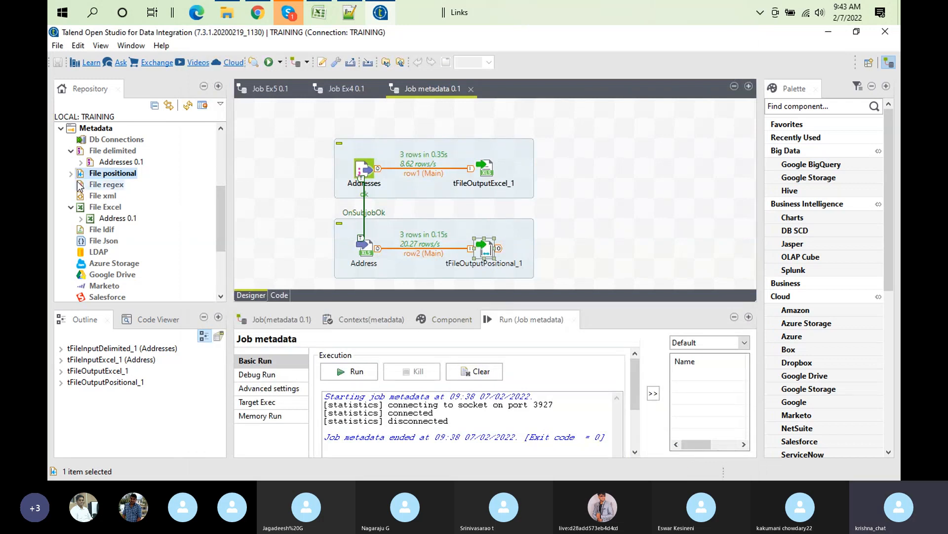
# Step: Add the positional Address metadata to the metadata job as a tFileInputPositional, placed below the second subjob
pyautogui.click(70, 173)
pyautogui.moveTo(124, 190); pyautogui.dragTo(736, 235)
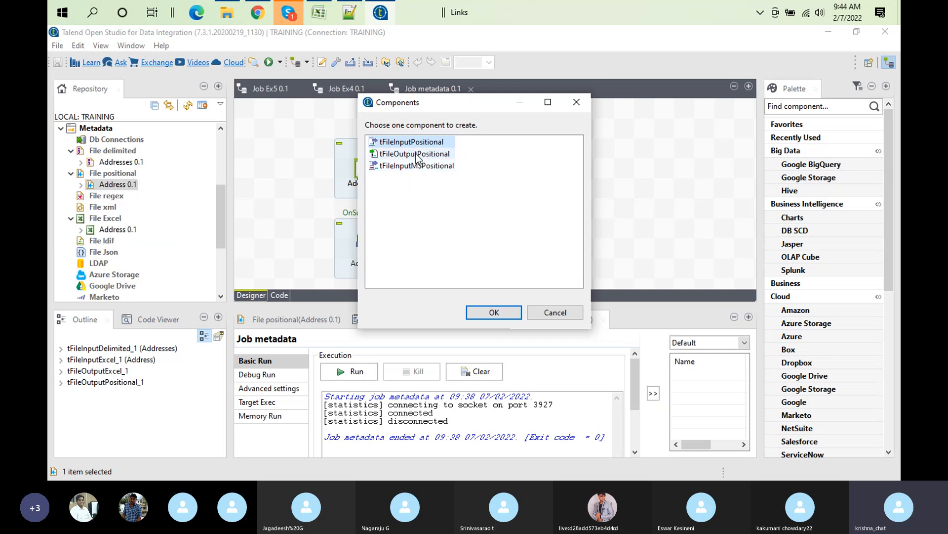
pyautogui.click(494, 312)
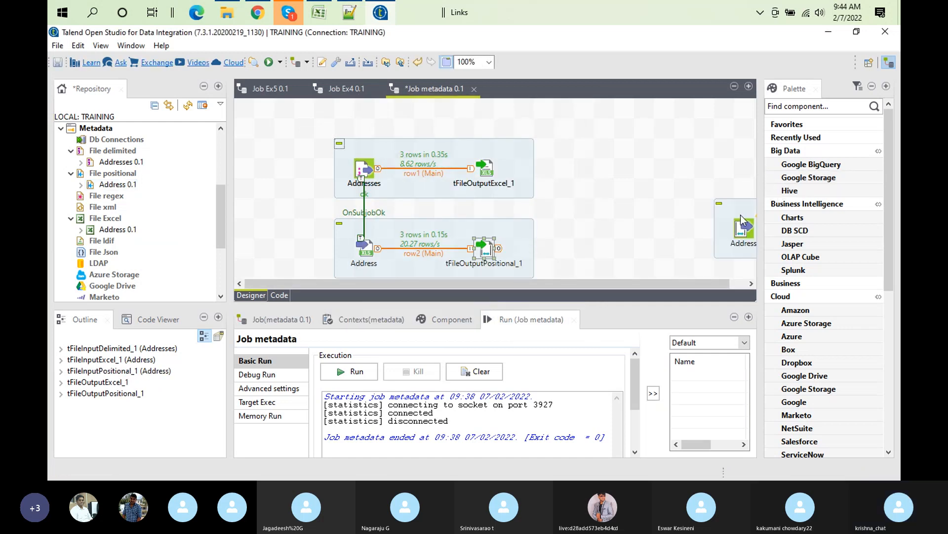
pyautogui.moveTo(739, 229); pyautogui.dragTo(402, 341)
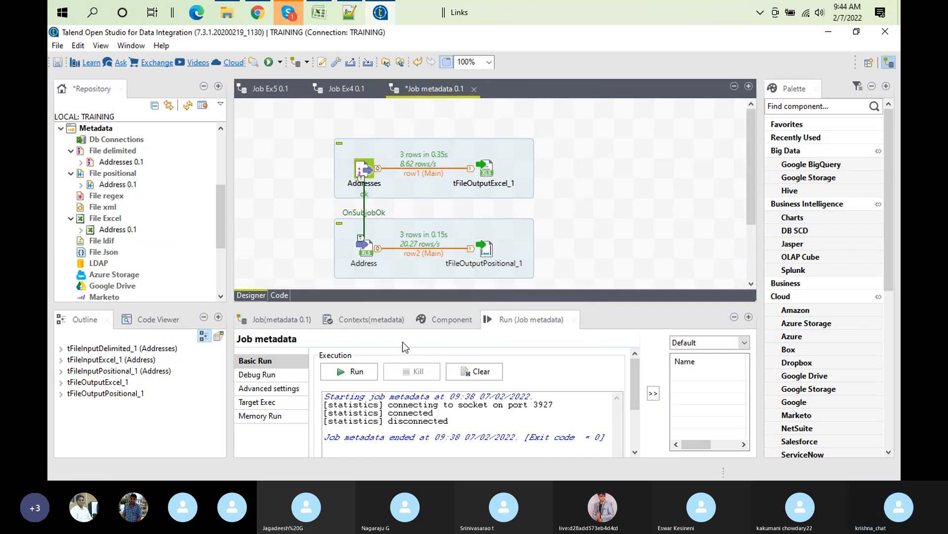
pyautogui.moveTo(754, 127); pyautogui.dragTo(754, 253)
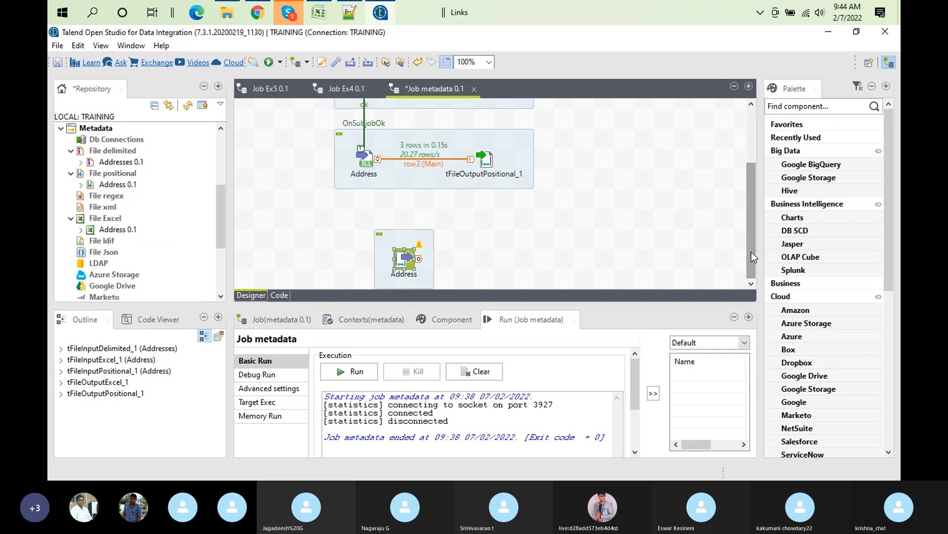
pyautogui.moveTo(408, 254); pyautogui.dragTo(388, 235)
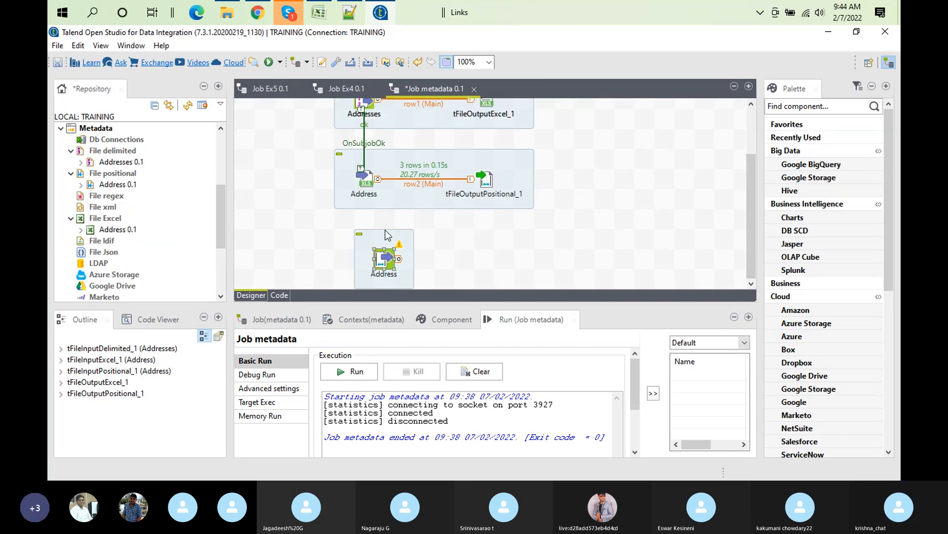
# Step: Add a tLogRow component beside the positional Address input and connect the input to it with a Main row
pyautogui.click(458, 249)
pyautogui.write('tlog')
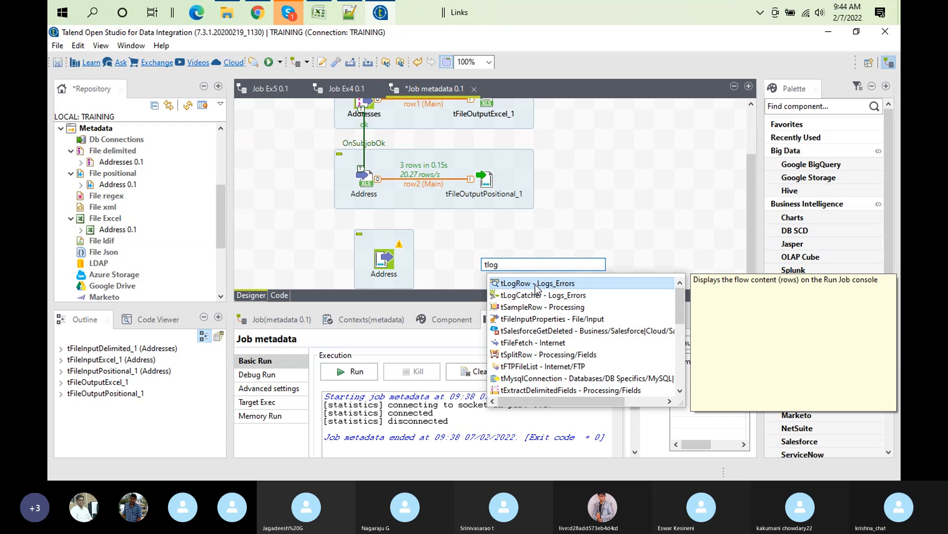
pyautogui.click(535, 283)
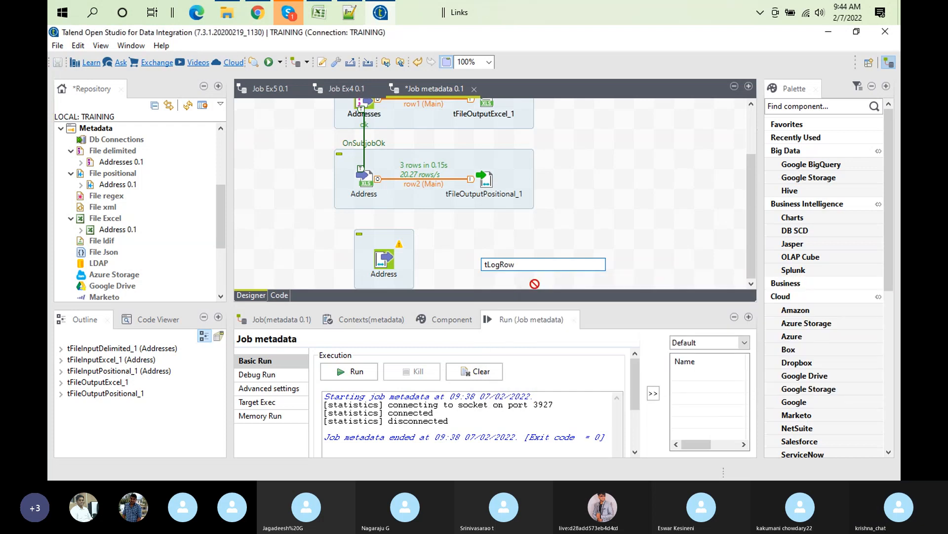
pyautogui.rightClick(385, 256)
pyautogui.moveTo(456, 260)
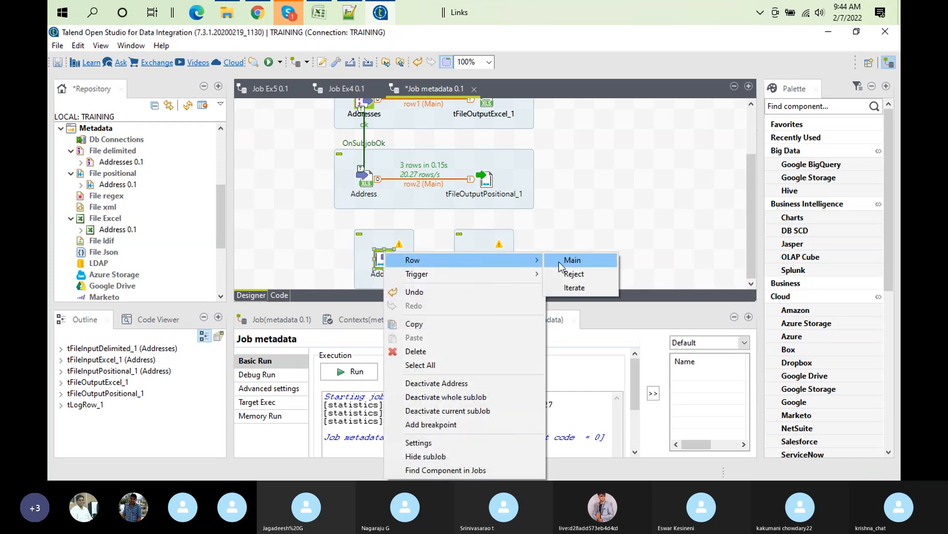
pyautogui.click(559, 262)
pyautogui.click(484, 259)
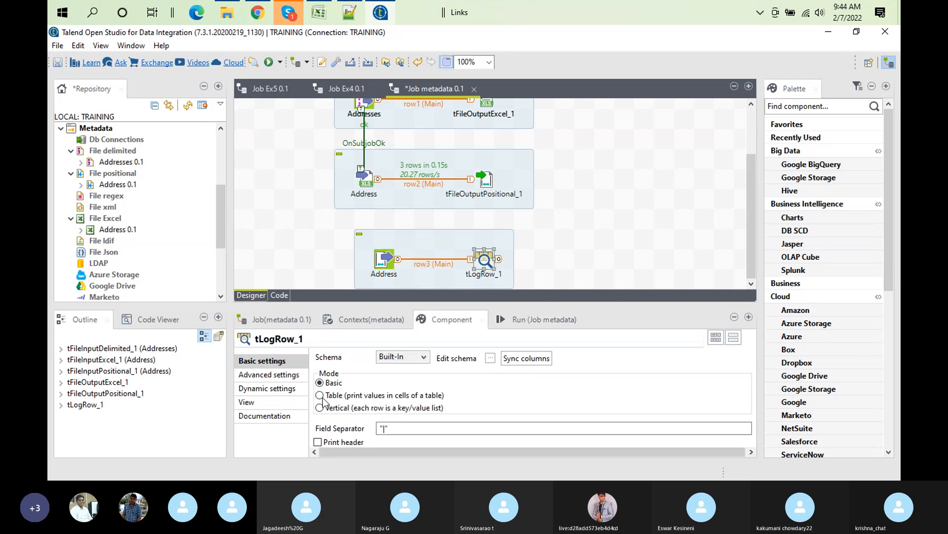
# Step: Set tLogRow_1 to Table mode and synchronize its columns with the incoming row
pyautogui.click(342, 394)
pyautogui.click(527, 357)
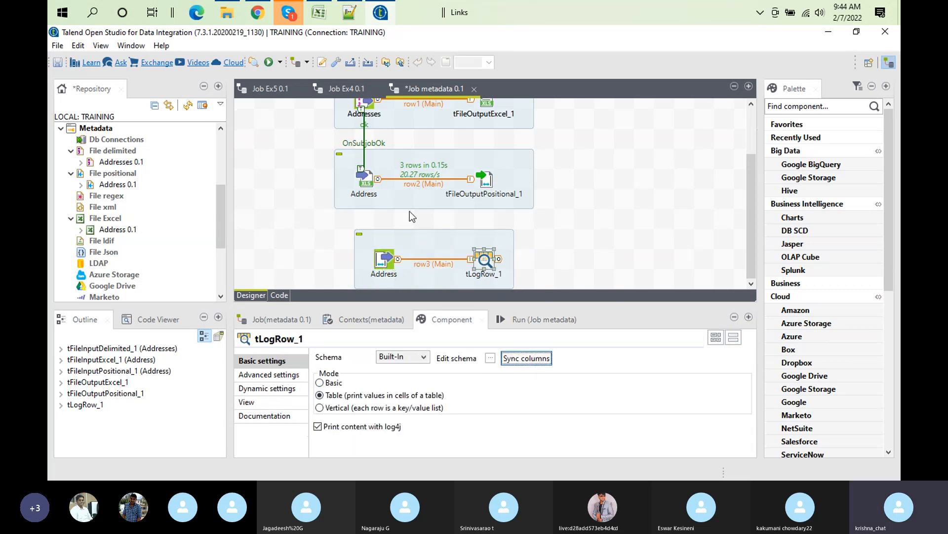
# Step: Link the Excel Address input to the positional Address input with an On Subjob Ok trigger
pyautogui.rightClick(369, 179)
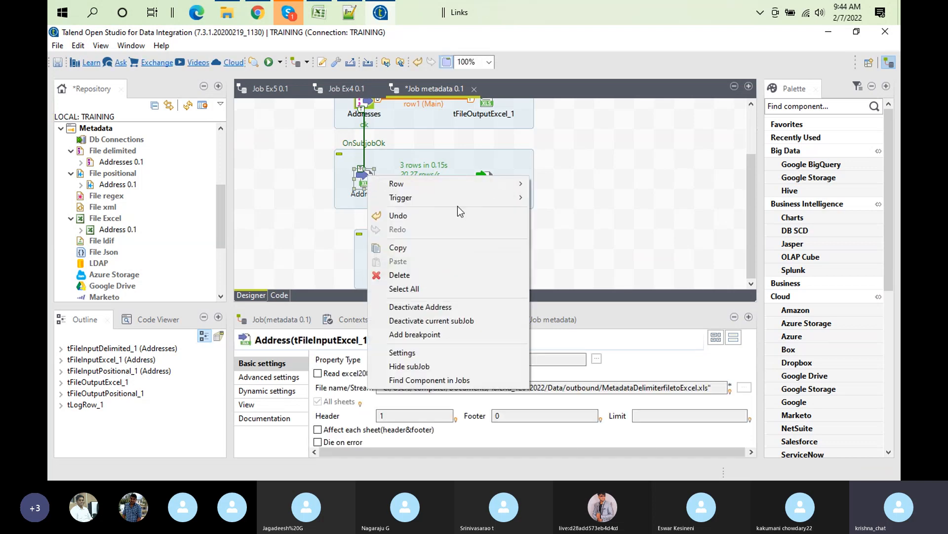
pyautogui.click(325, 208)
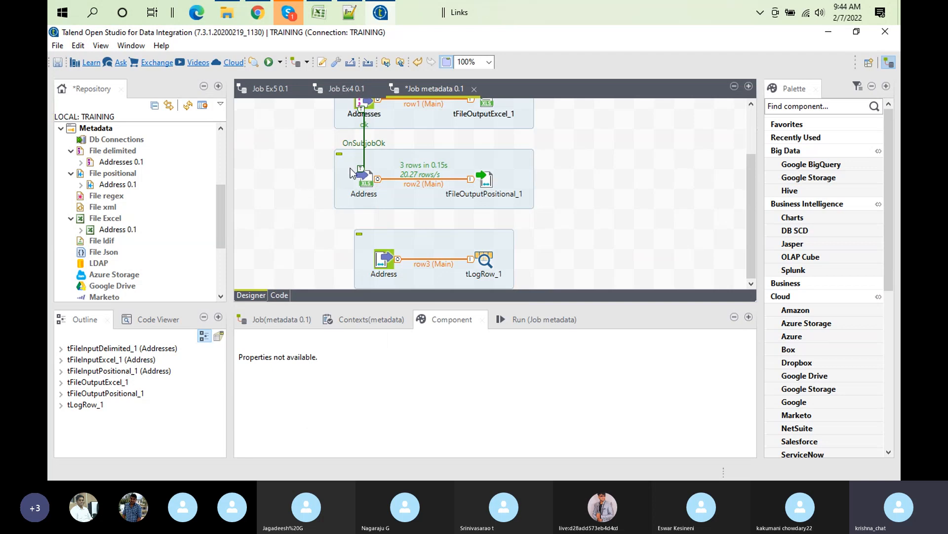
pyautogui.rightClick(363, 181)
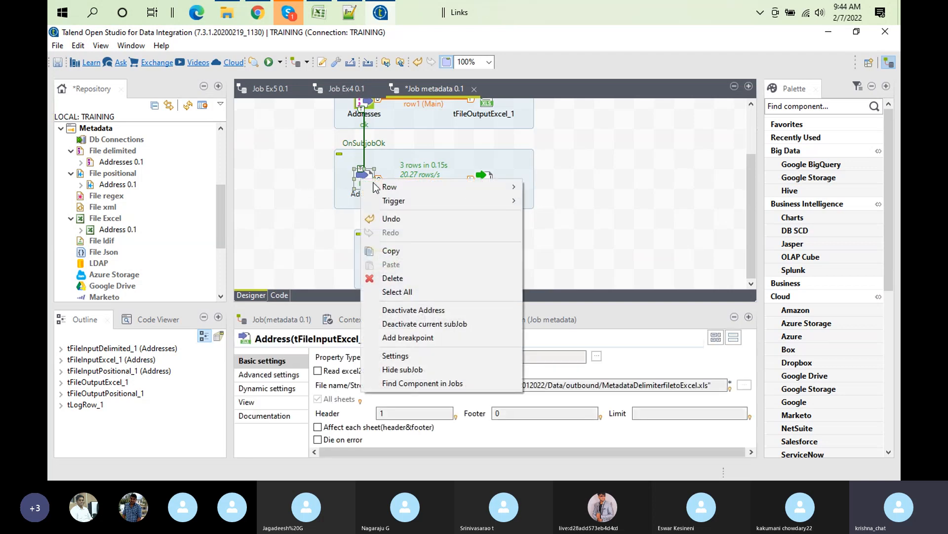
pyautogui.moveTo(479, 202)
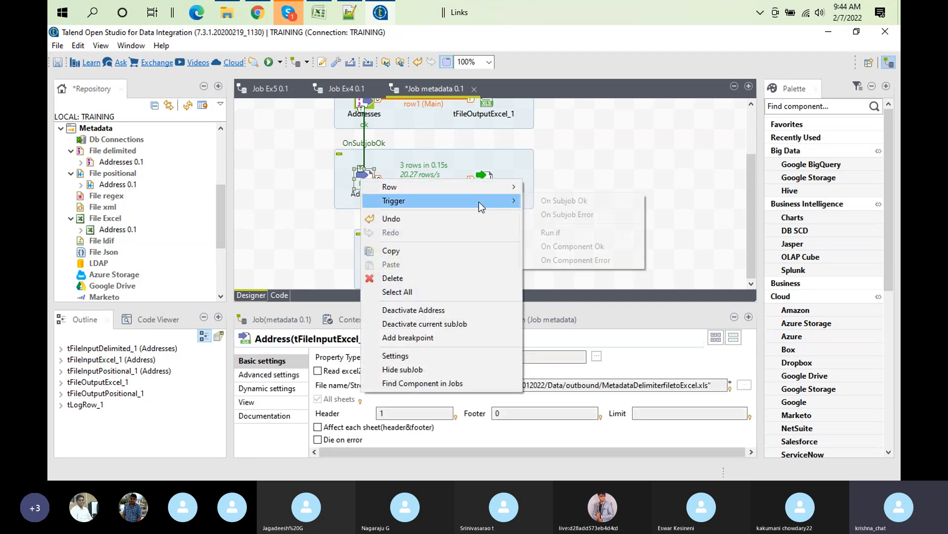
pyautogui.click(561, 200)
pyautogui.click(396, 264)
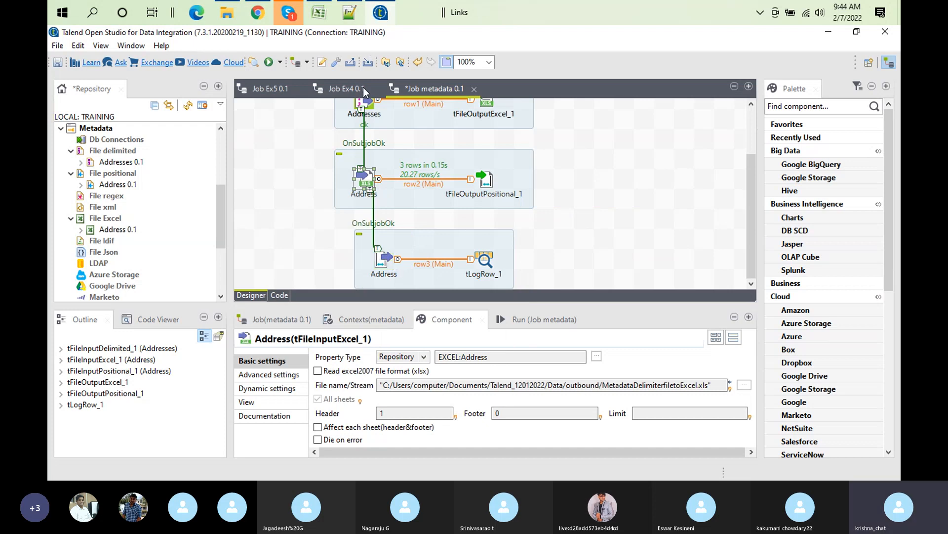
# Step: Run the metadata job with its three linked subjobs
pyautogui.click(538, 319)
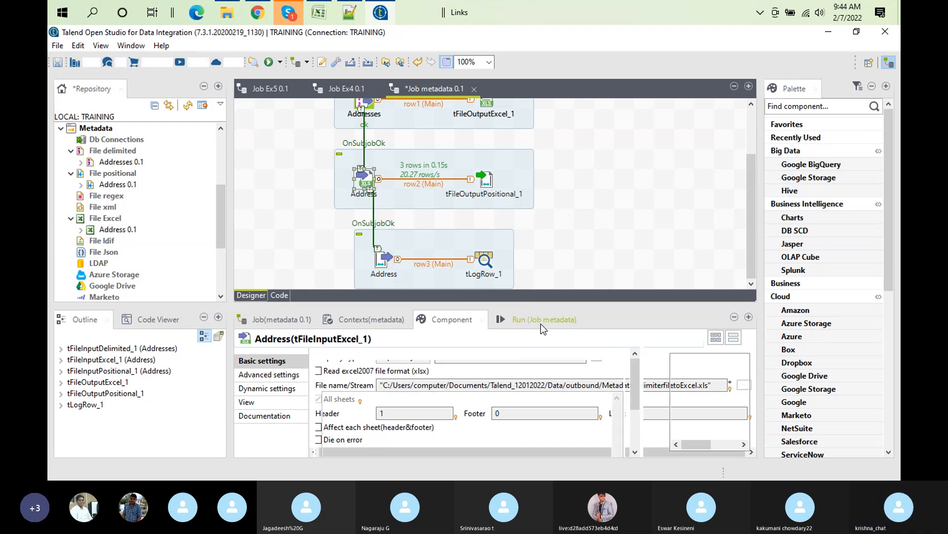
pyautogui.click(455, 379)
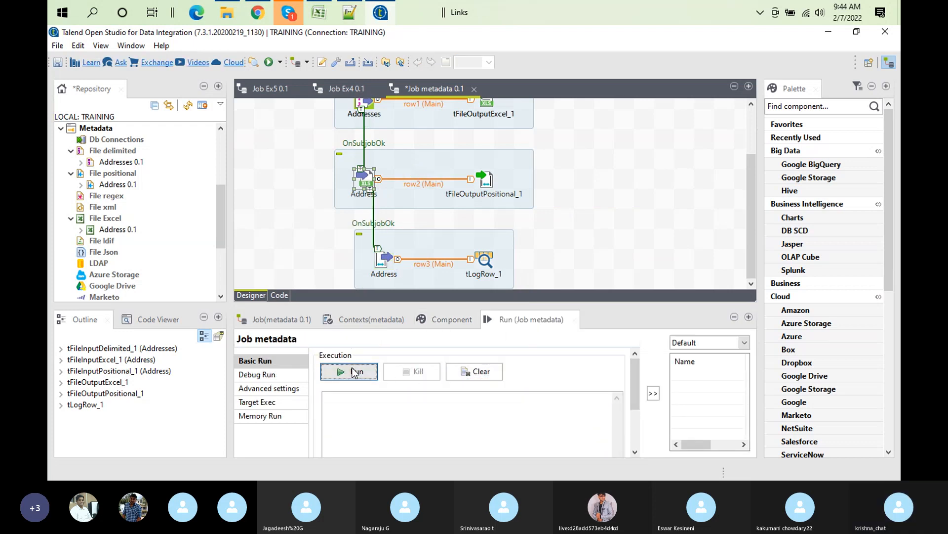
pyautogui.click(353, 372)
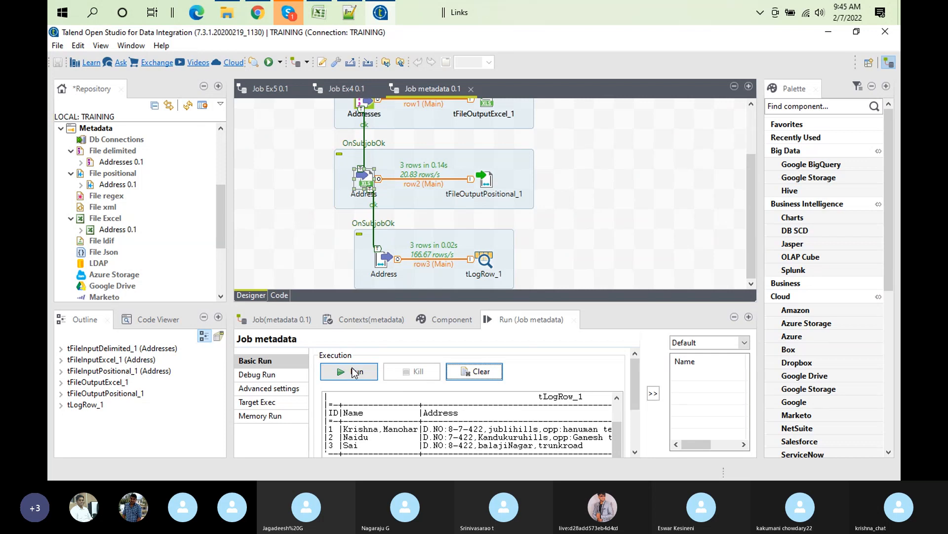
# Step: Enlarge the run output to examine the tLogRow_1 table, and return to the metadata job's normal layout
pyautogui.doubleClick(517, 319)
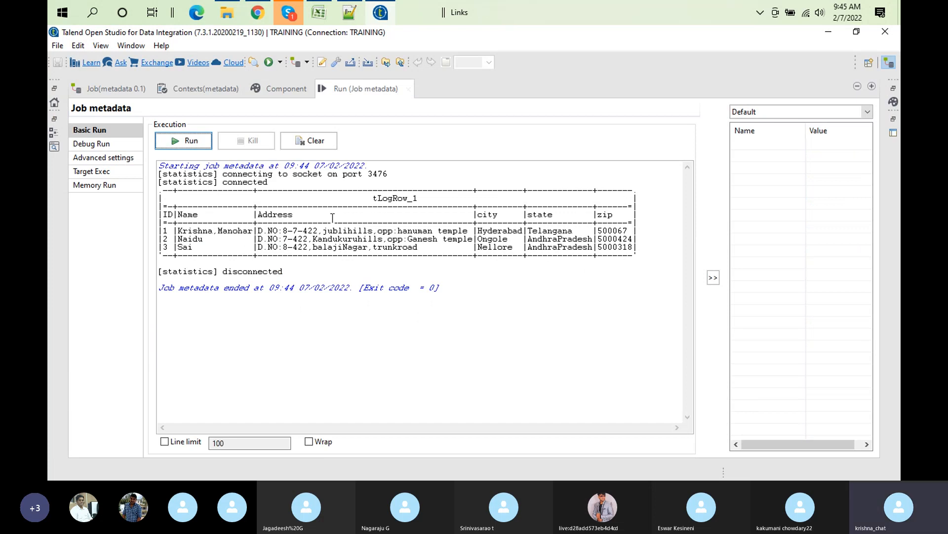
pyautogui.doubleClick(360, 91)
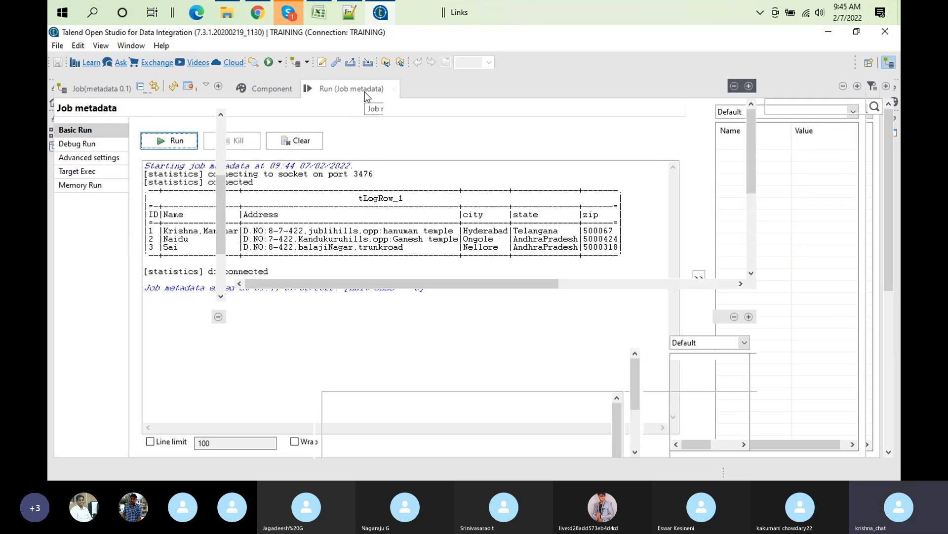
pyautogui.click(365, 92)
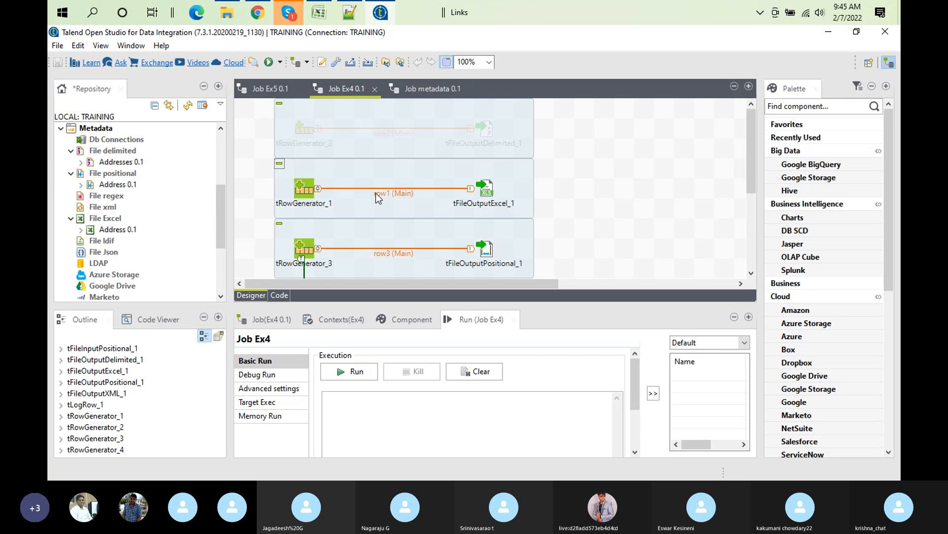
pyautogui.click(440, 88)
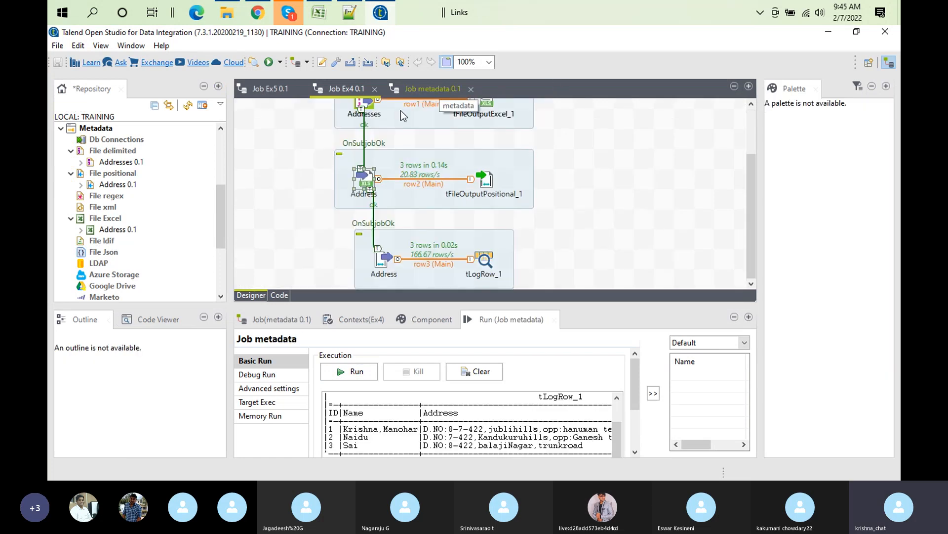
# Step: Switch to Notepad++ and start a new document with two note lines, "Built -" and "Repostory -"
pyautogui.click(336, 19)
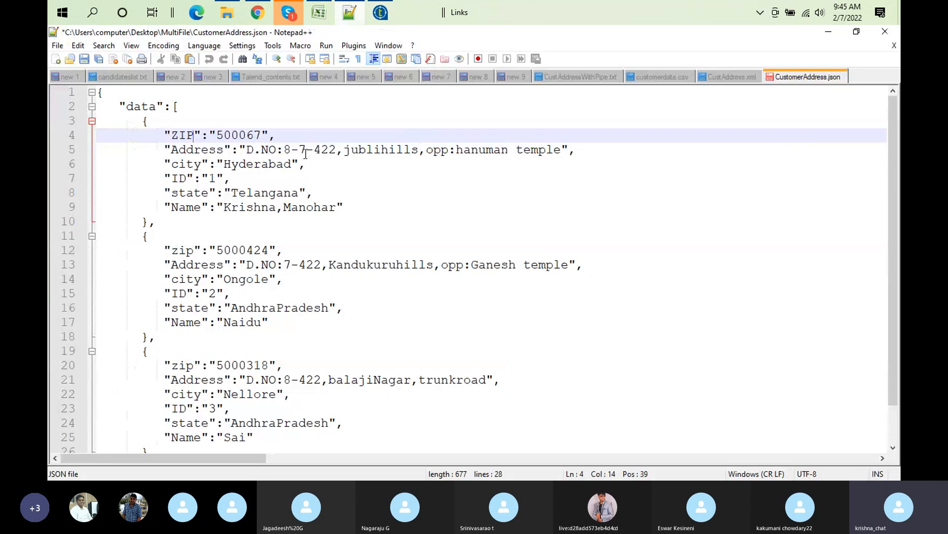
pyautogui.doubleClick(858, 79)
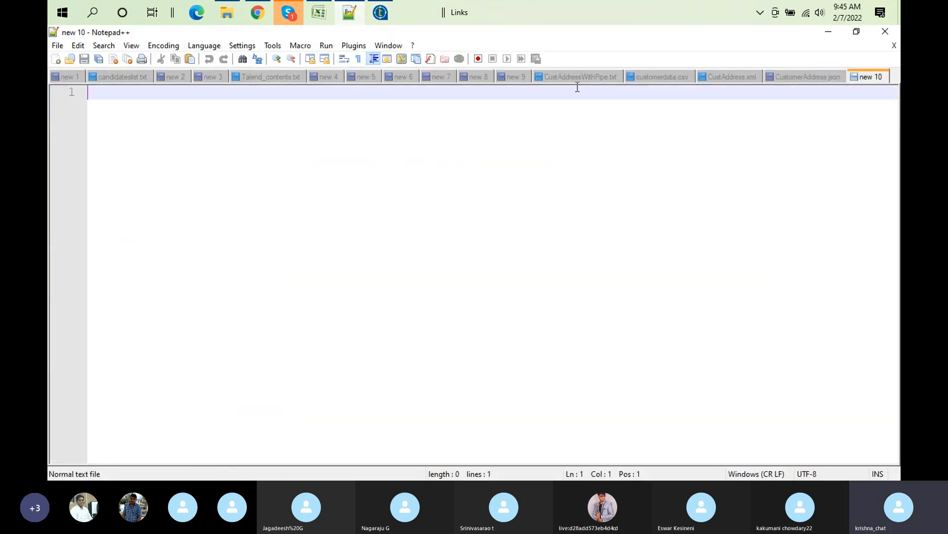
pyautogui.write('Built ')
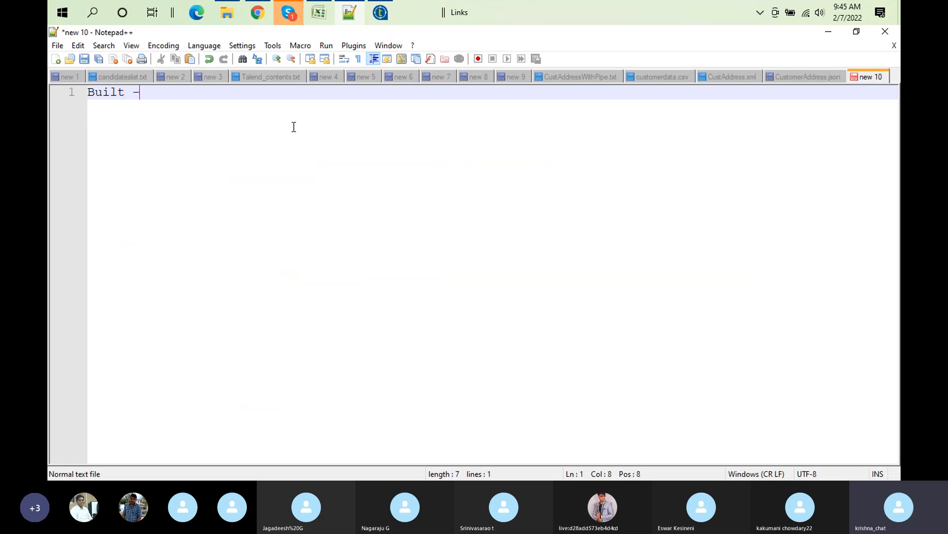
pyautogui.write('-')
pyautogui.press('Return')
pyautogui.write('Re')
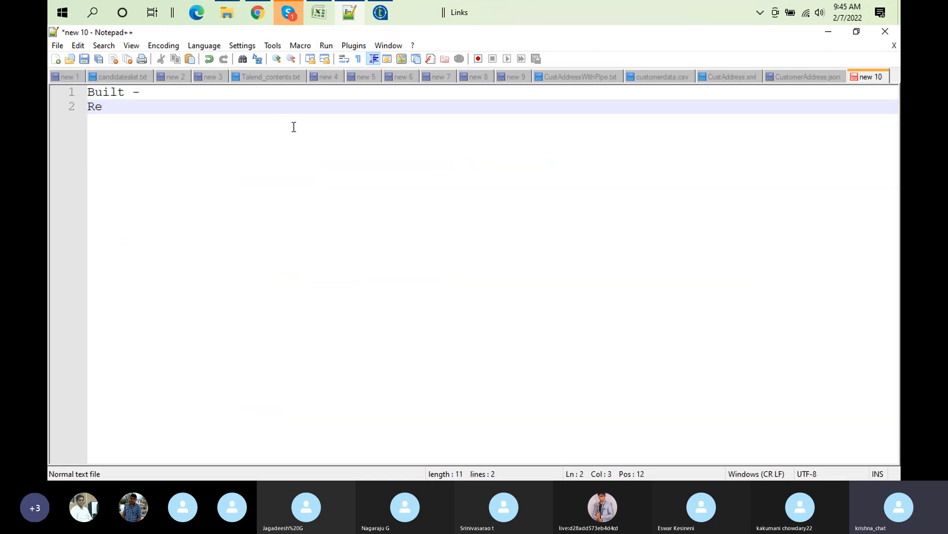
pyautogui.write('pos')
pyautogui.write('t')
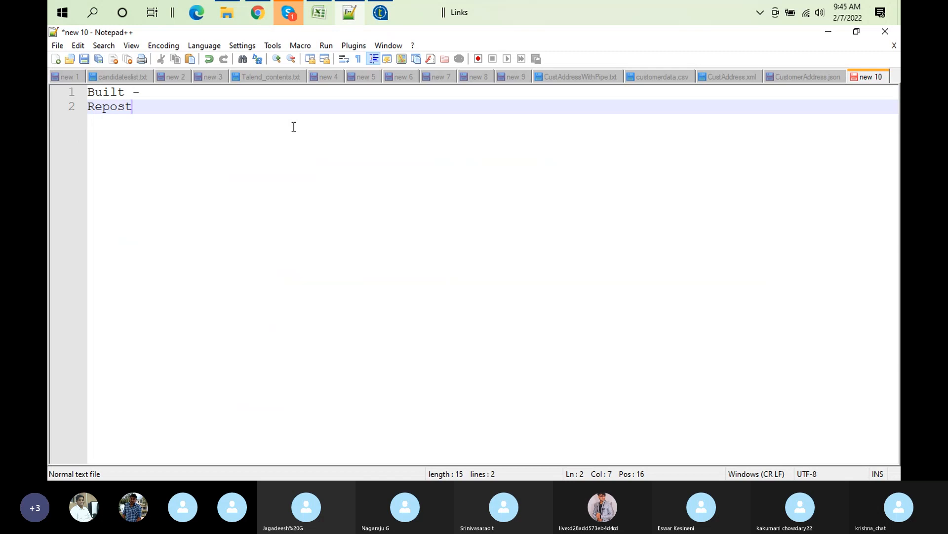
pyautogui.write('ory -')
# Step: Describe Built as "with in job" and Repostory as "one time ,edit will be in repository"
pyautogui.click(163, 92)
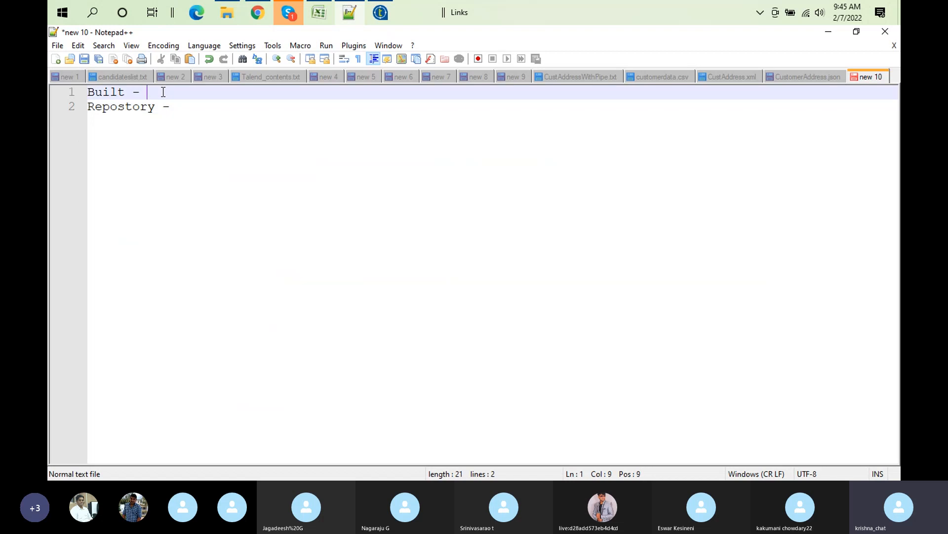
pyautogui.write('with in job')
pyautogui.click(174, 108)
pyautogui.write('one')
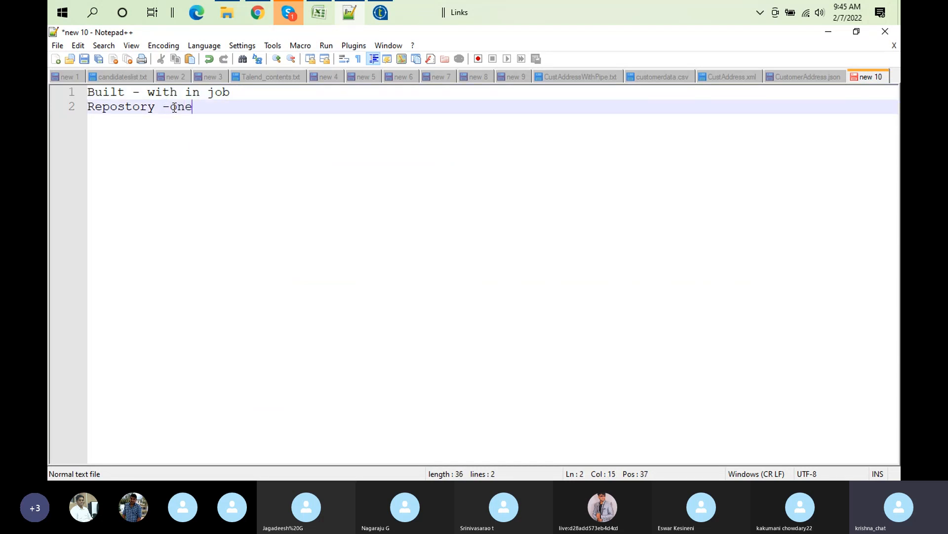
pyautogui.write(' time ')
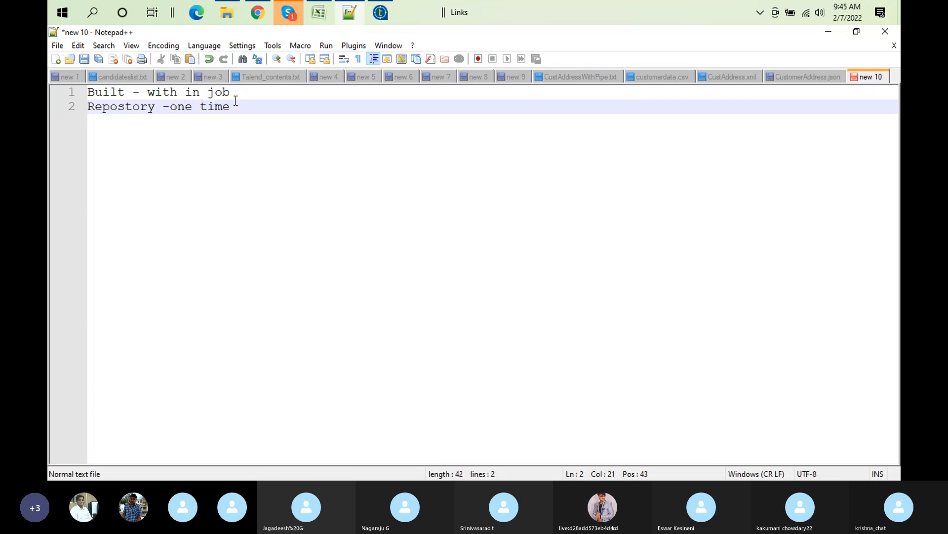
pyautogui.write(',edit will be in repository')
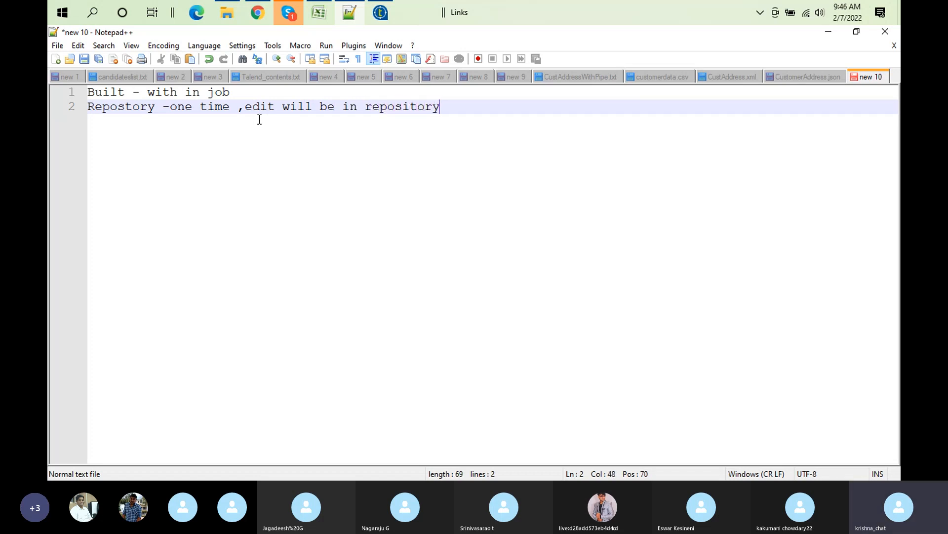
# Step: Append ",re work" to the Built line and ",once created reusable" to the Repostory line, followed by an empty line
pyautogui.click(237, 95)
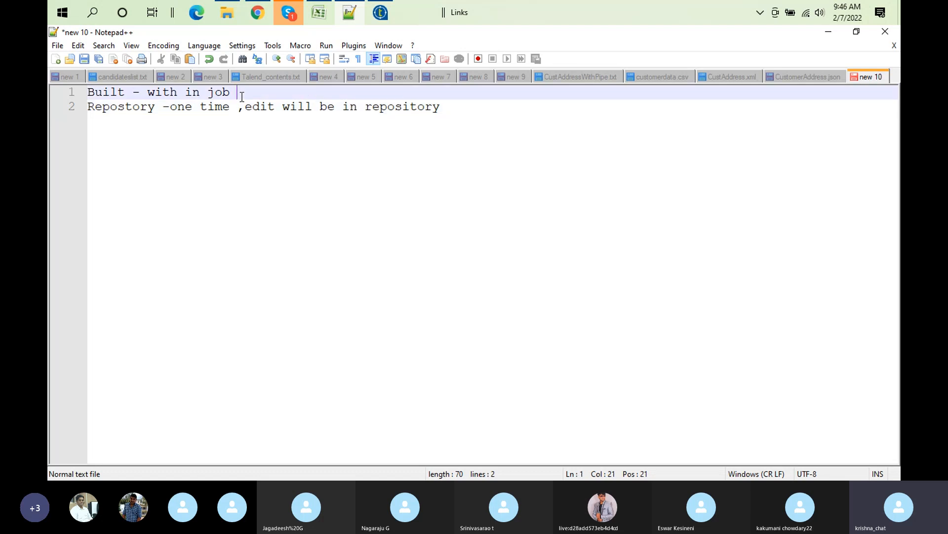
pyautogui.write(',')
pyautogui.write('re work')
pyautogui.click(475, 113)
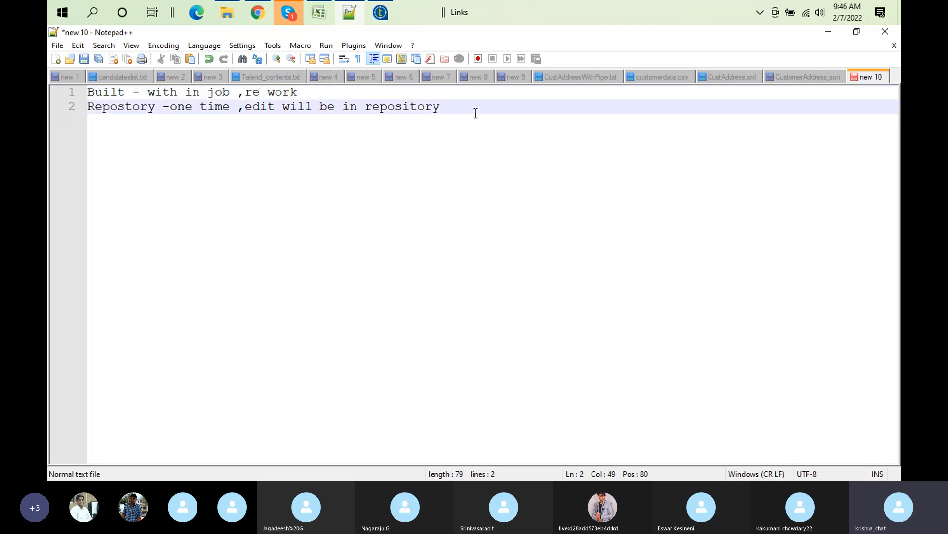
pyautogui.write(',once created resu')
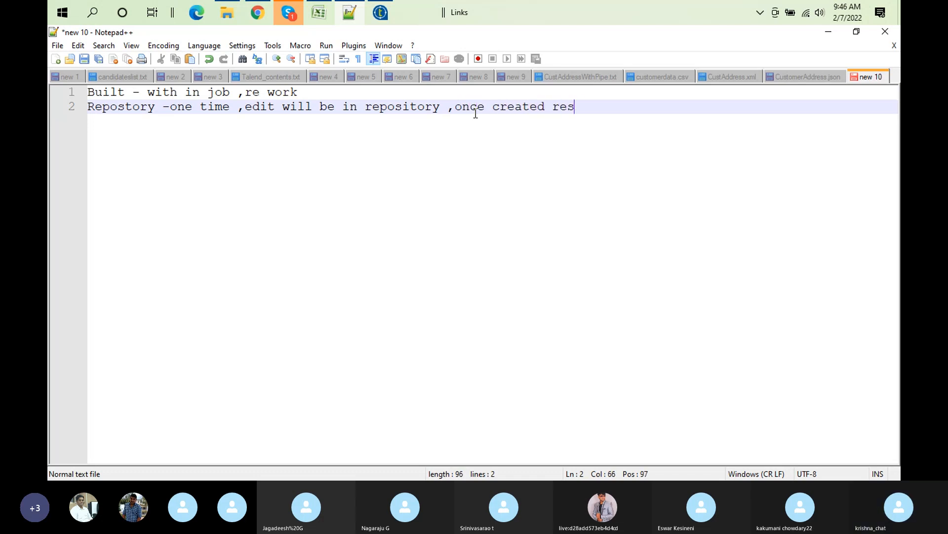
pyautogui.press('BackSpace')
pyautogui.press('BackSpace')
pyautogui.write('usable')
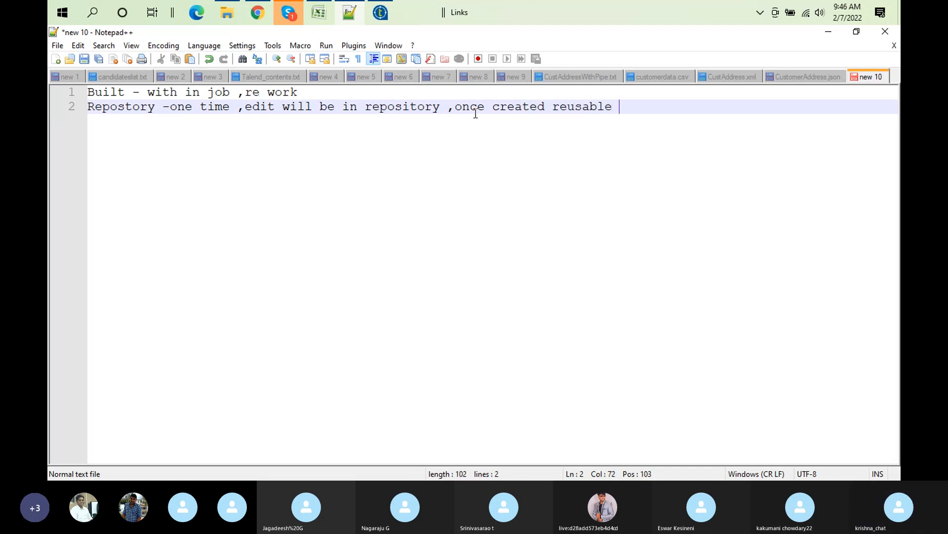
pyautogui.press('Return')
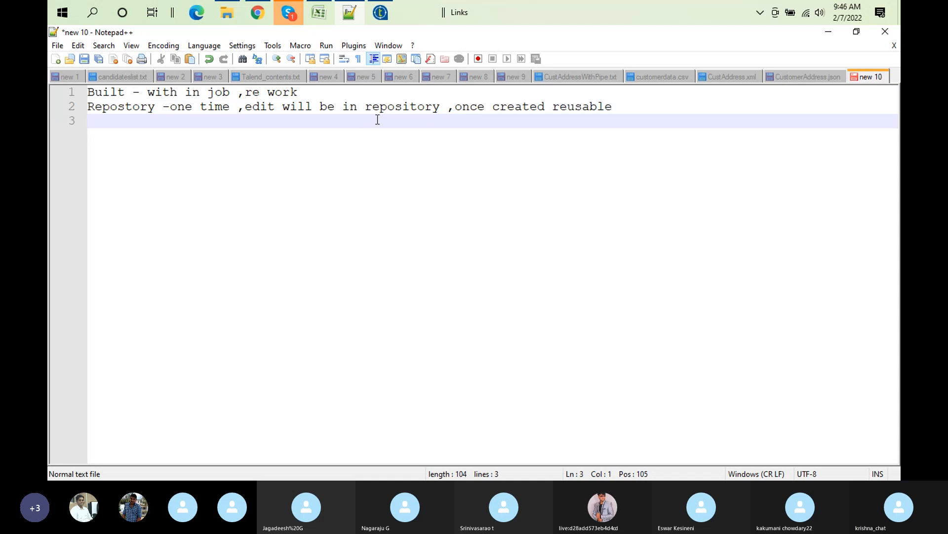
# Step: Append ",data types" to the end of both the Repostory and Built lines
pyautogui.click(676, 102)
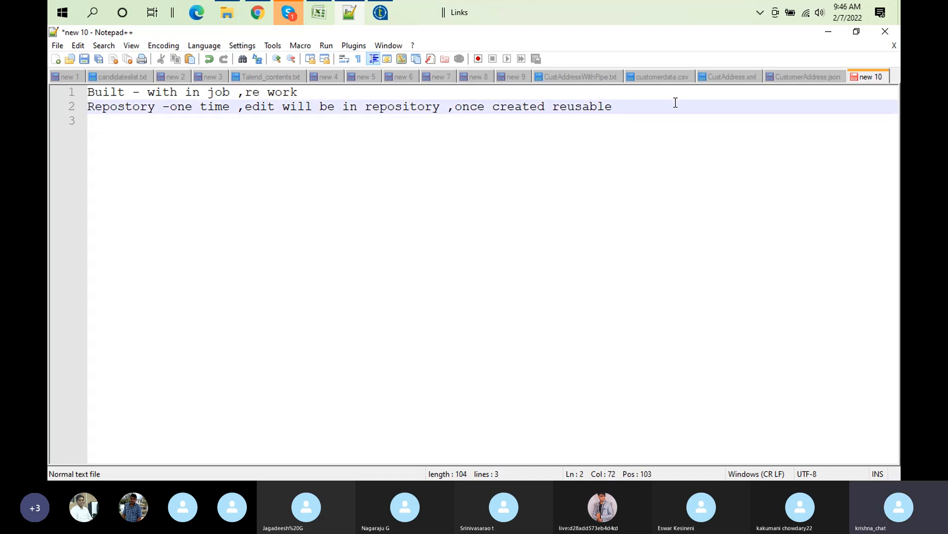
pyautogui.write(',data types')
pyautogui.click(311, 90)
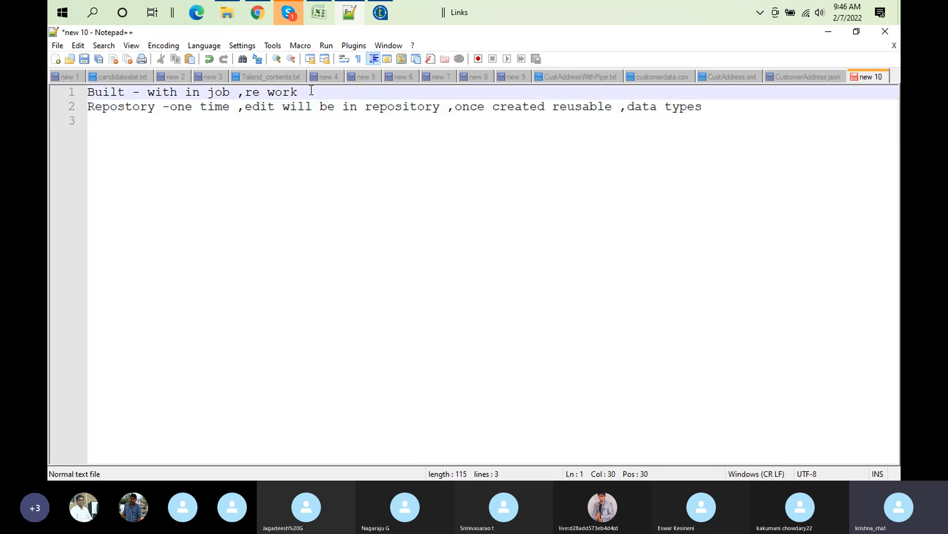
pyautogui.write(',data types')
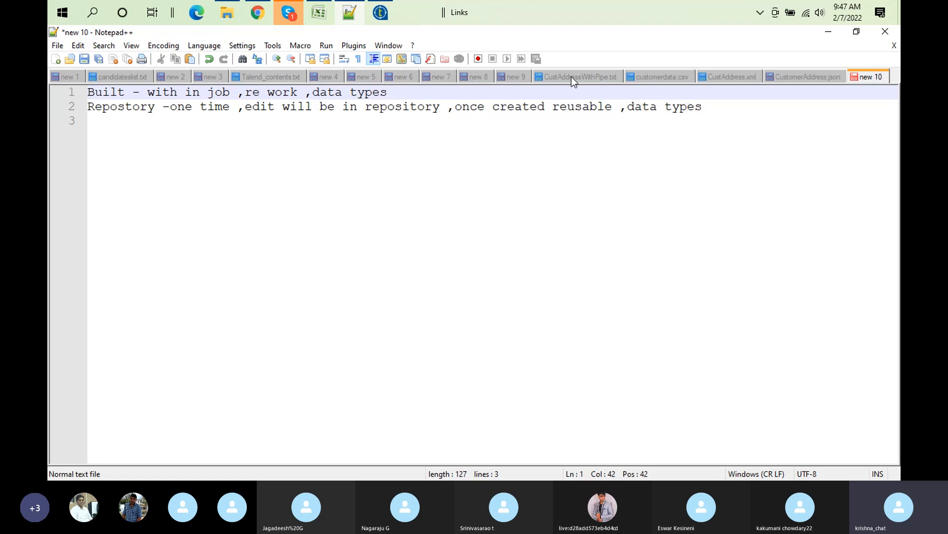
pyautogui.tripleClick(192, 97)
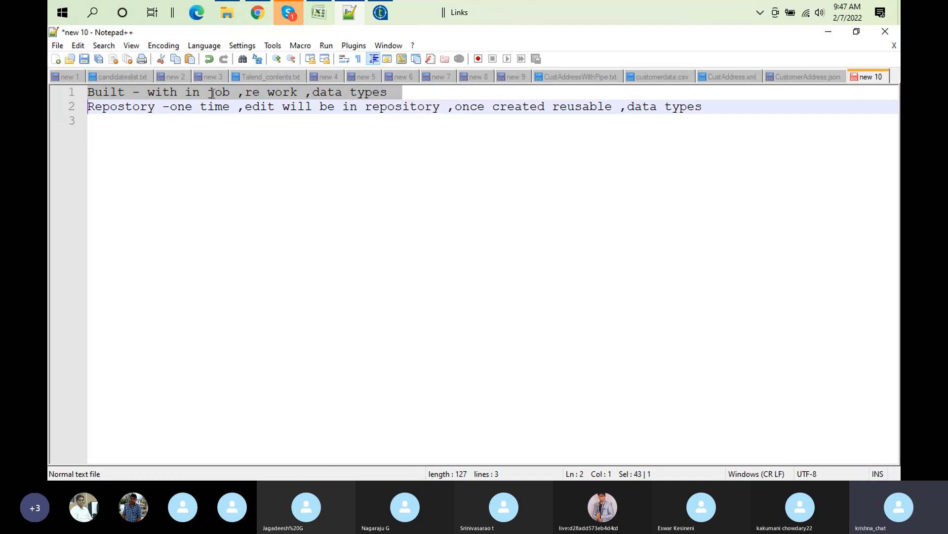
pyautogui.click(213, 92)
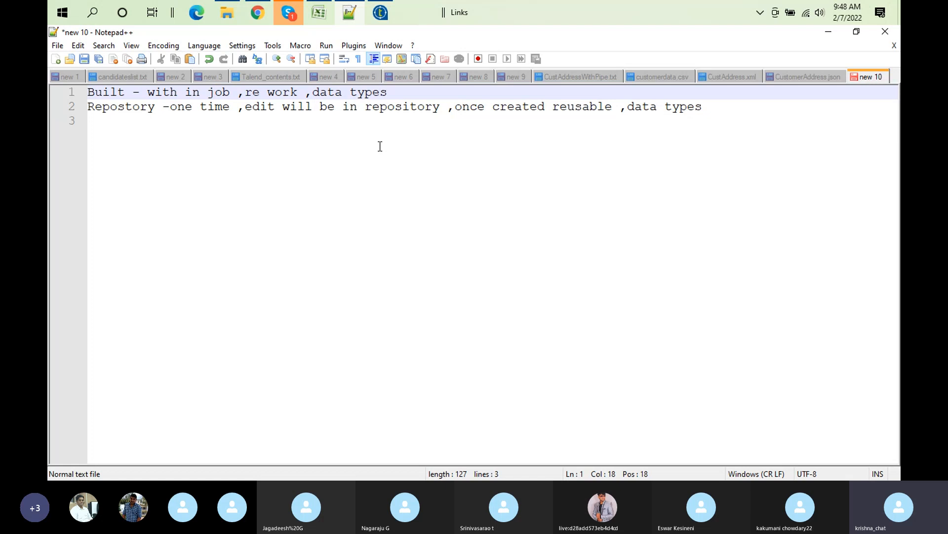
# Step: Replace the word "Repostory" at the start of the second line with "meta data"
pyautogui.doubleClick(131, 112)
pyautogui.write('meta ')
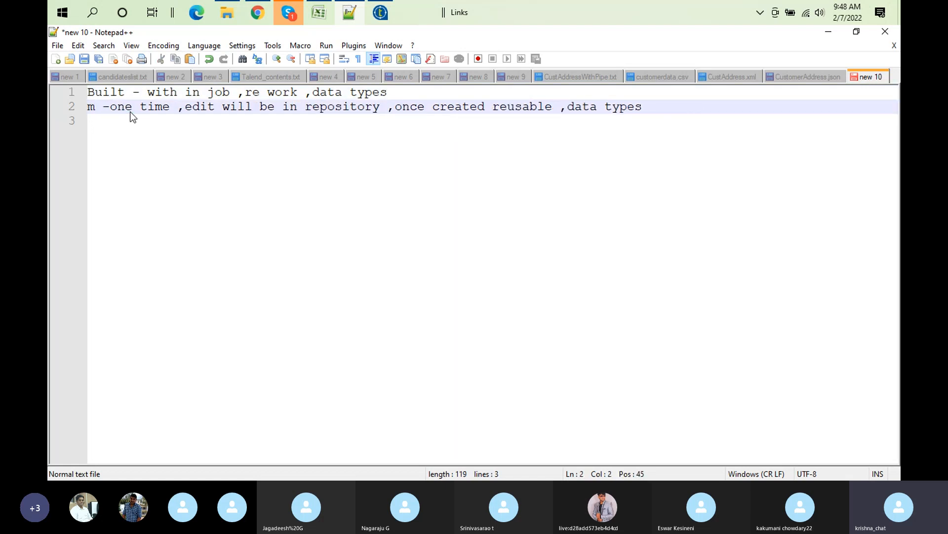
pyautogui.write('data')
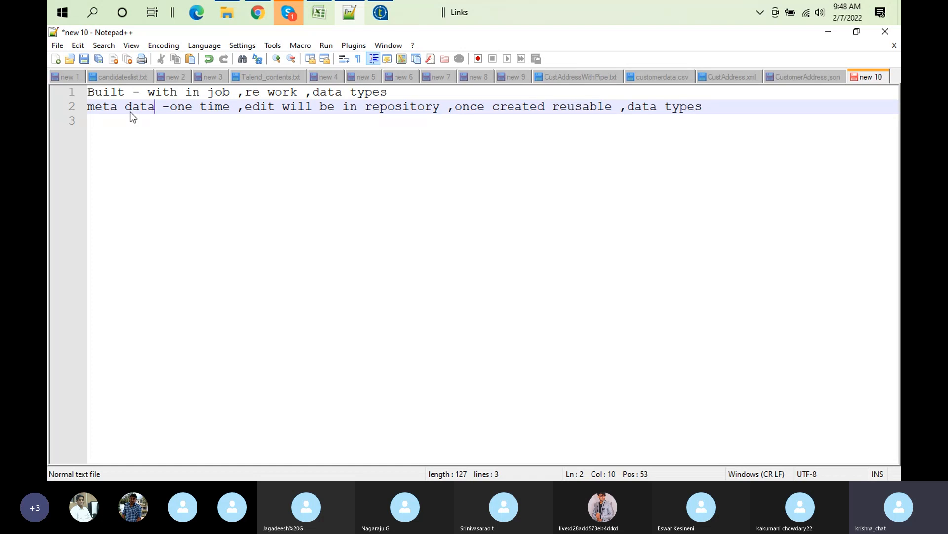
# Step: Switch to Talend and set the property type of the positional Address input to Built-In in its enlarged component settings
pyautogui.click(382, 12)
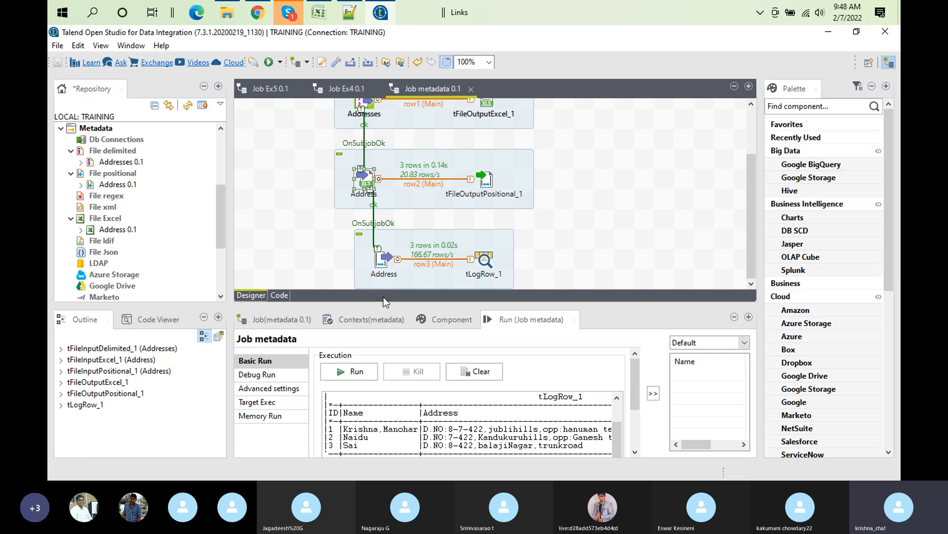
pyautogui.doubleClick(383, 267)
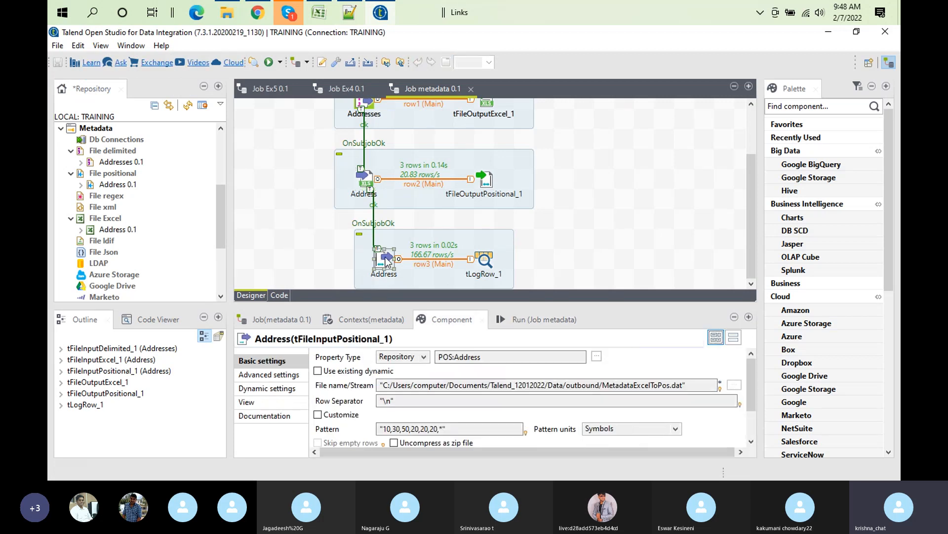
pyautogui.doubleClick(462, 321)
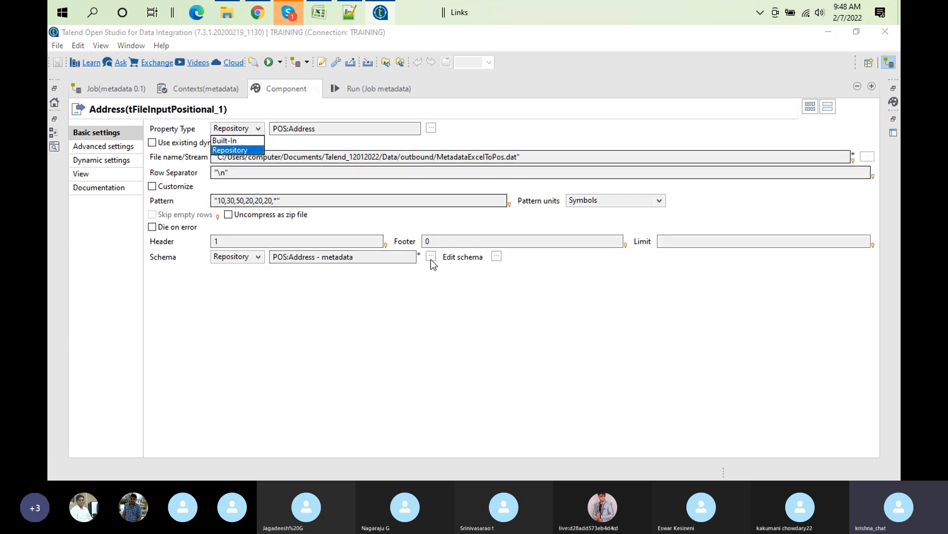
pyautogui.click(229, 142)
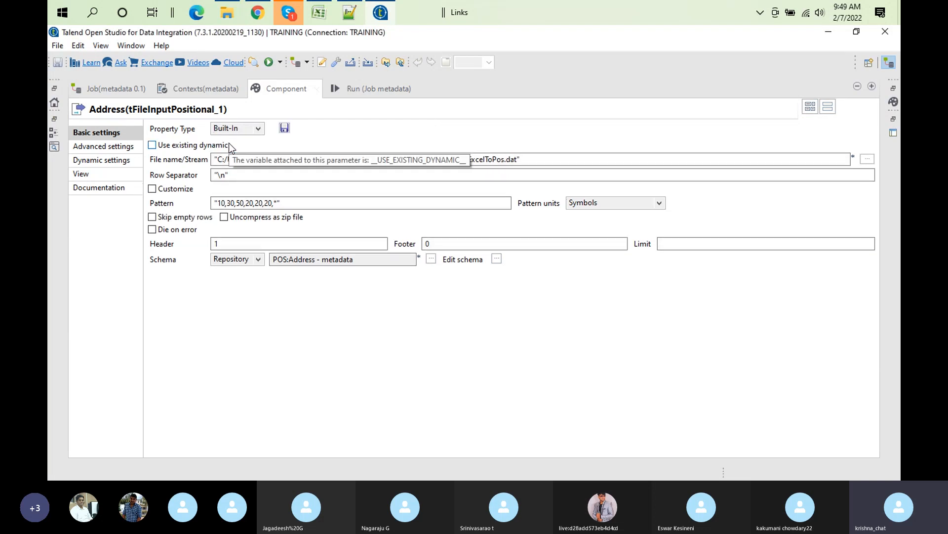
# Step: View the Address repository schema with its city, state and zip columns selected, and check the repository content without choosing another schema
pyautogui.click(496, 258)
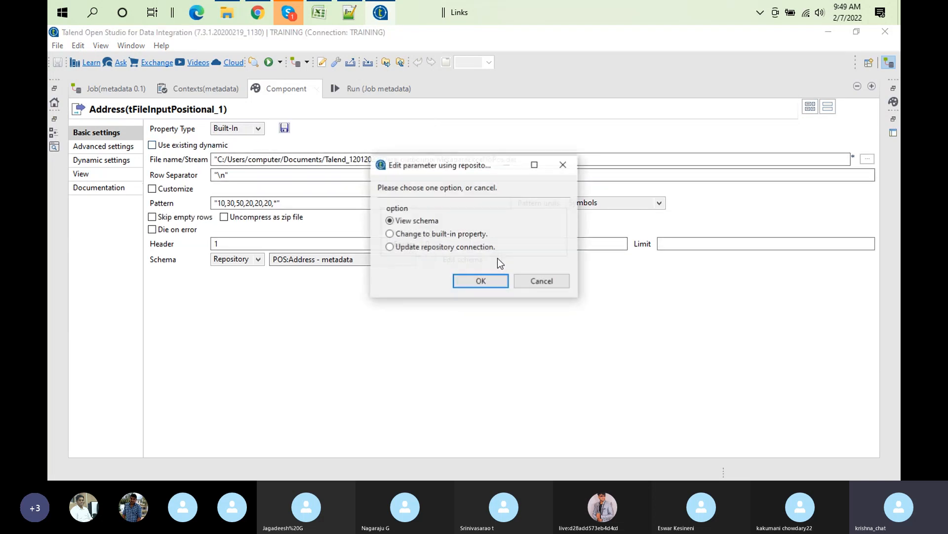
pyautogui.click(479, 281)
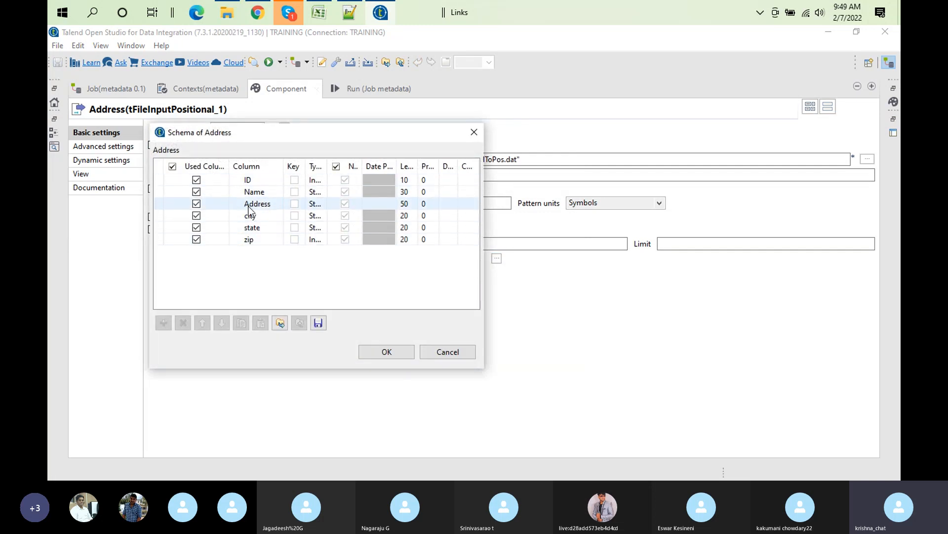
pyautogui.click(157, 214)
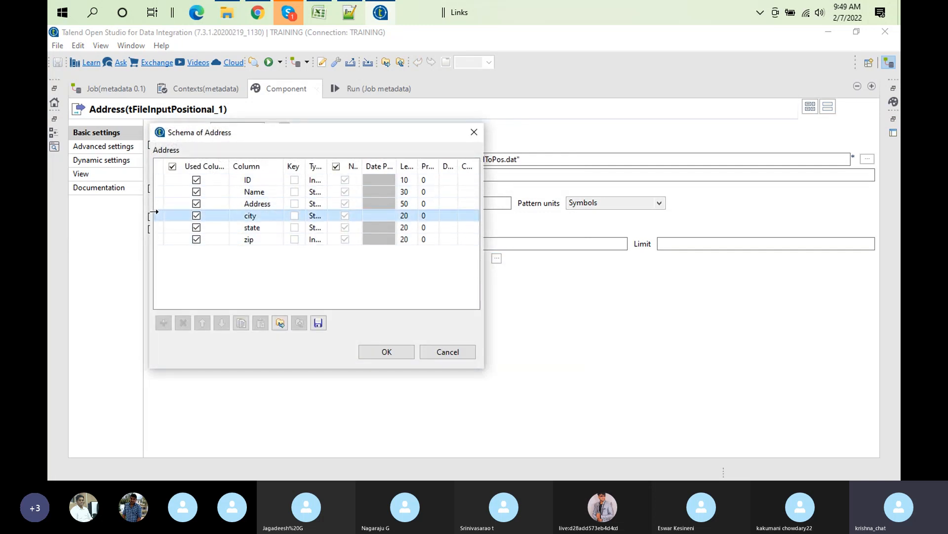
pyautogui.keyDown('shift'); pyautogui.click(158, 238); pyautogui.keyUp('shift')
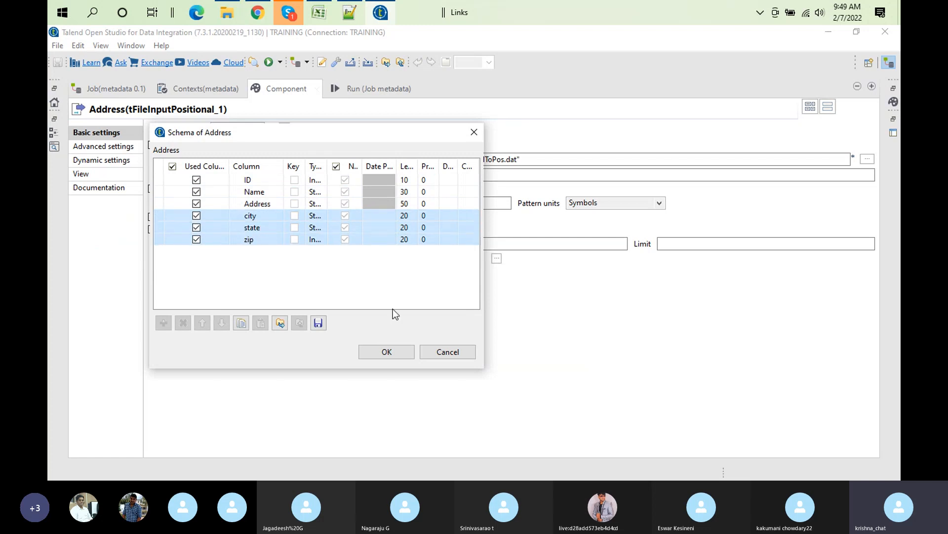
pyautogui.click(393, 355)
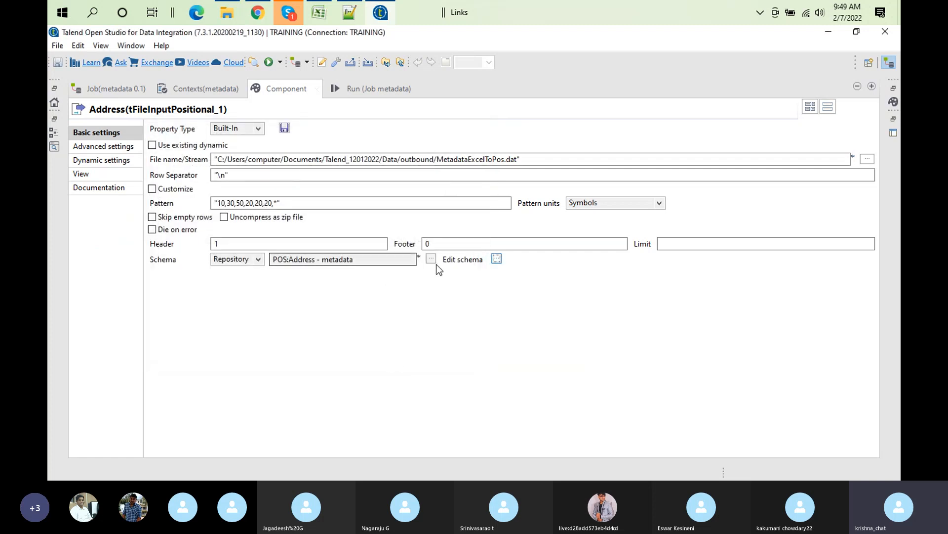
pyautogui.click(434, 261)
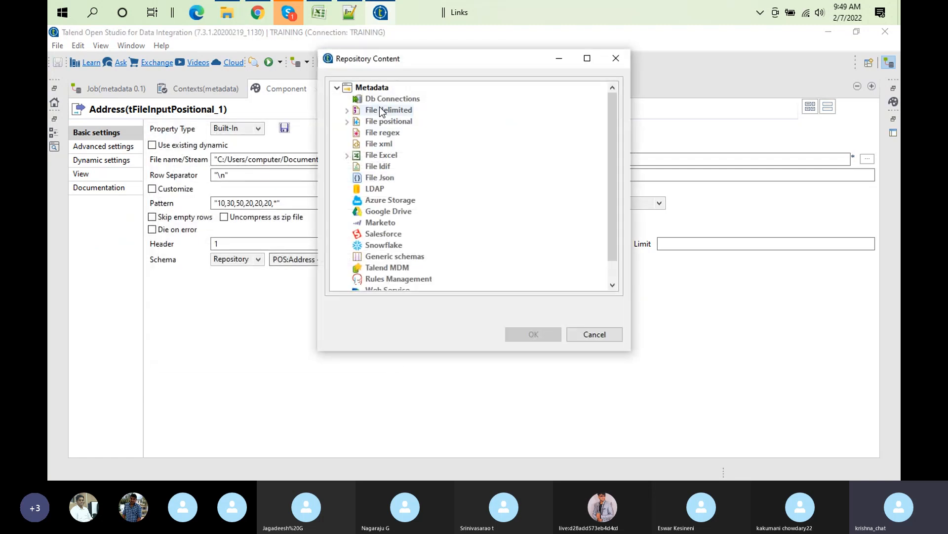
pyautogui.click(596, 335)
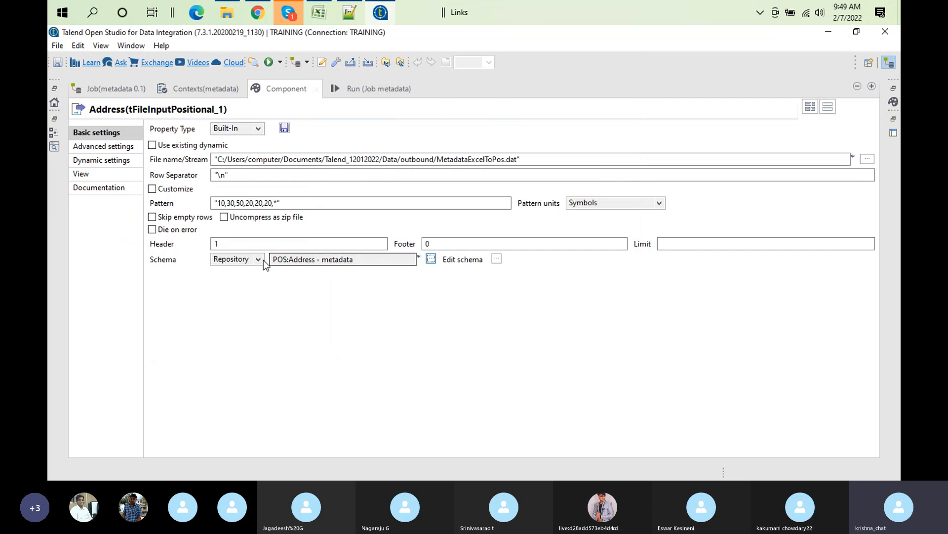
# Step: Set the positional Address input's schema to Built-In, remove its city, state and zip columns, and propagate the changes
pyautogui.click(260, 260)
pyautogui.click(236, 271)
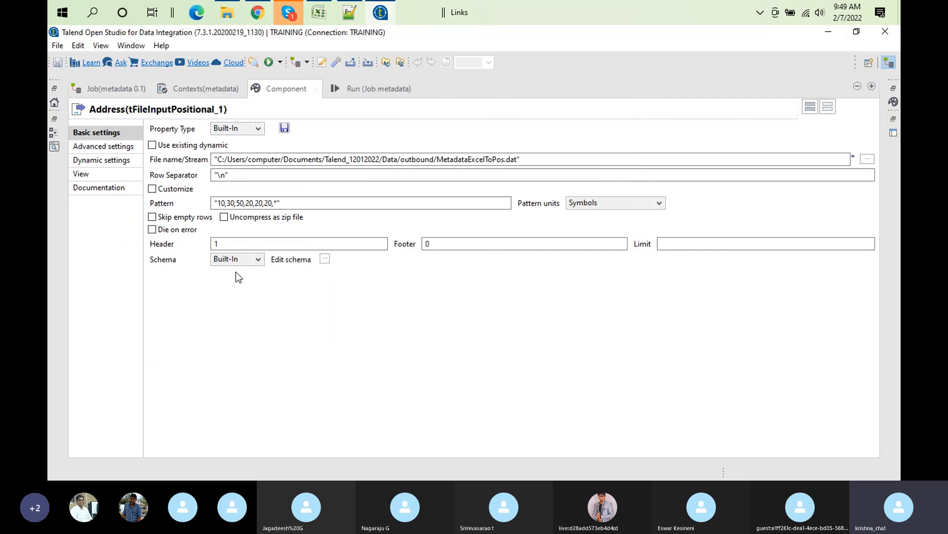
pyautogui.click(325, 259)
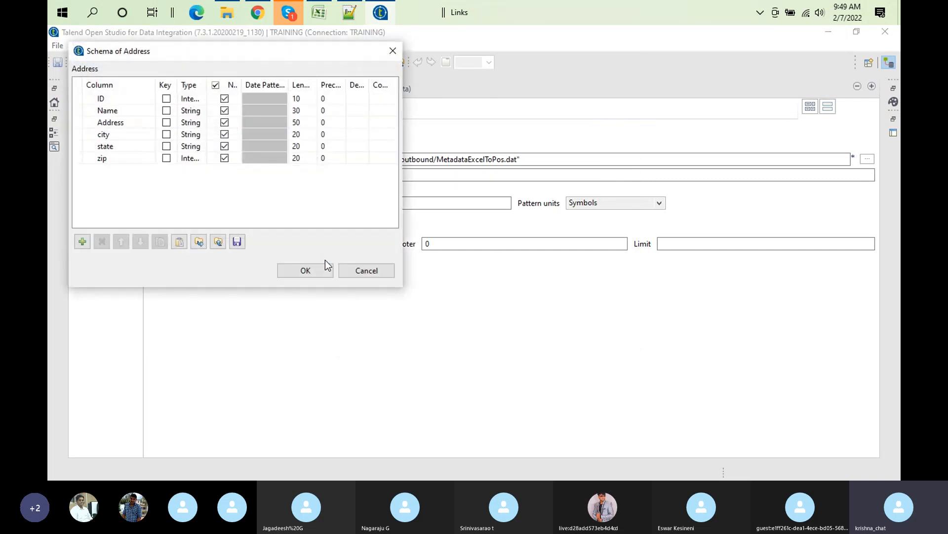
pyautogui.click(75, 135)
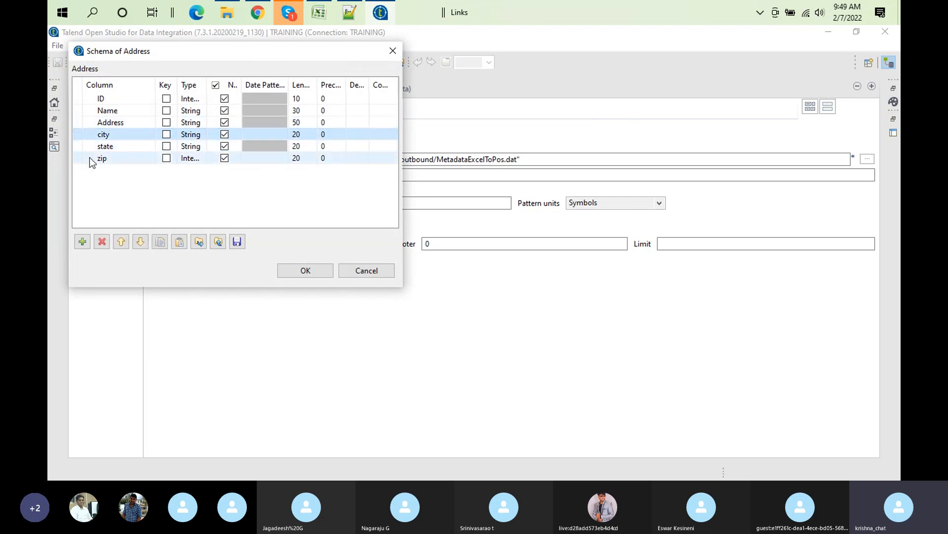
pyautogui.keyDown('shift'); pyautogui.click(90, 158); pyautogui.keyUp('shift')
pyautogui.click(101, 241)
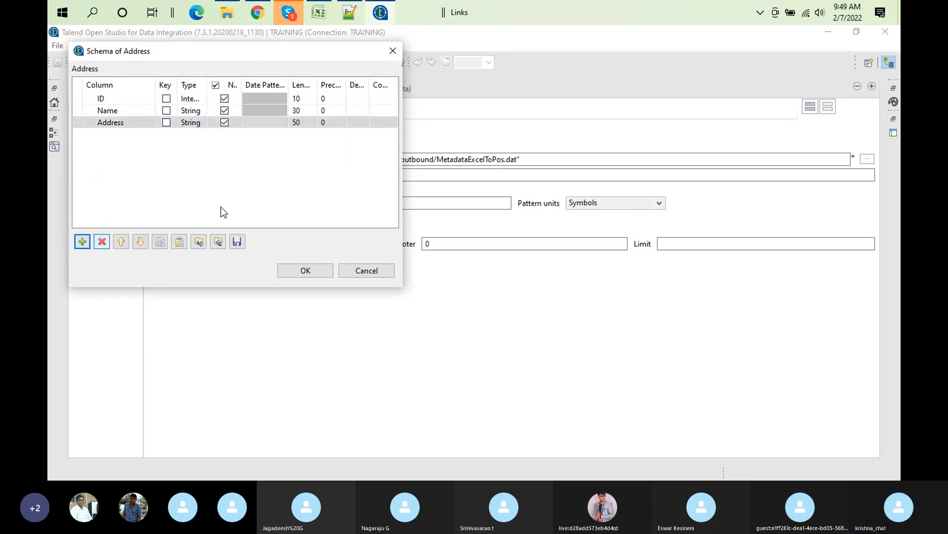
pyautogui.click(306, 271)
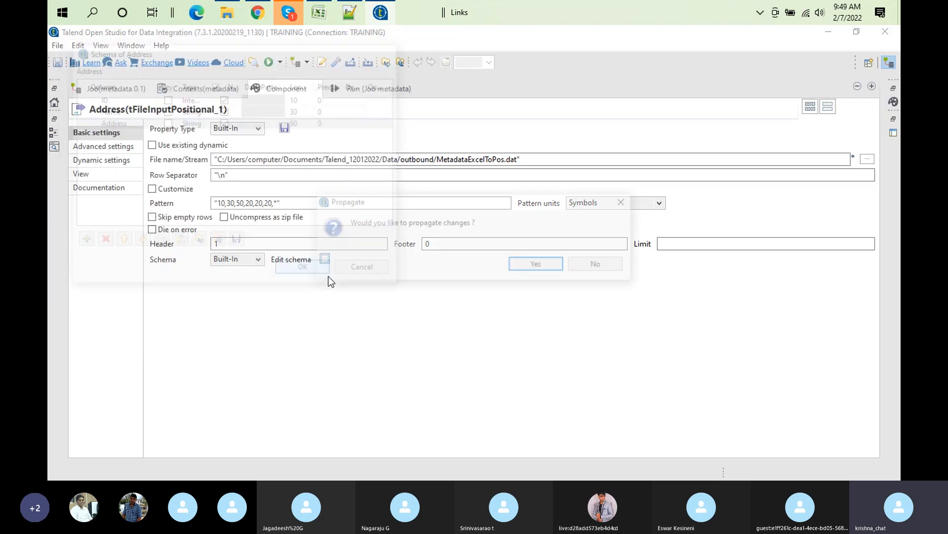
pyautogui.click(549, 268)
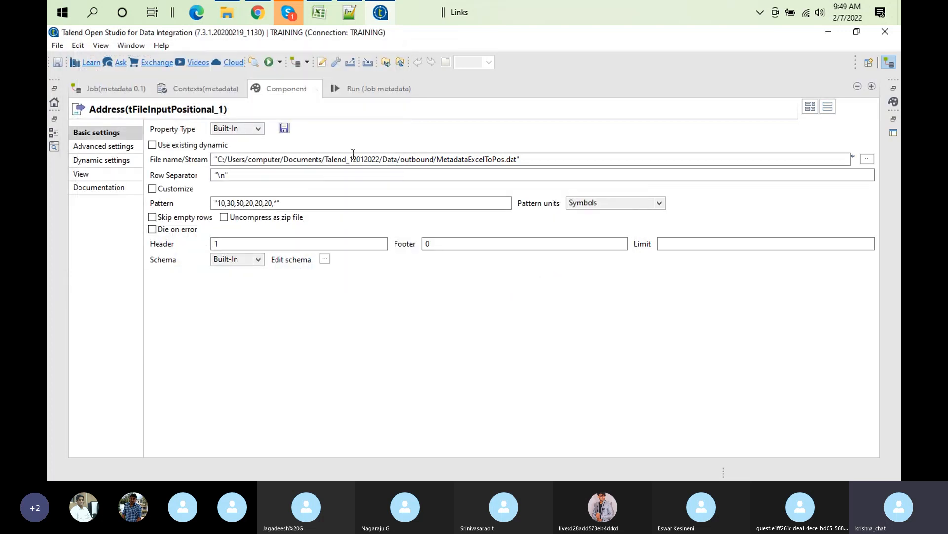
# Step: Return to the metadata job's design and check the input and output columns in the schema of tLogRow_1
pyautogui.doubleClick(273, 80)
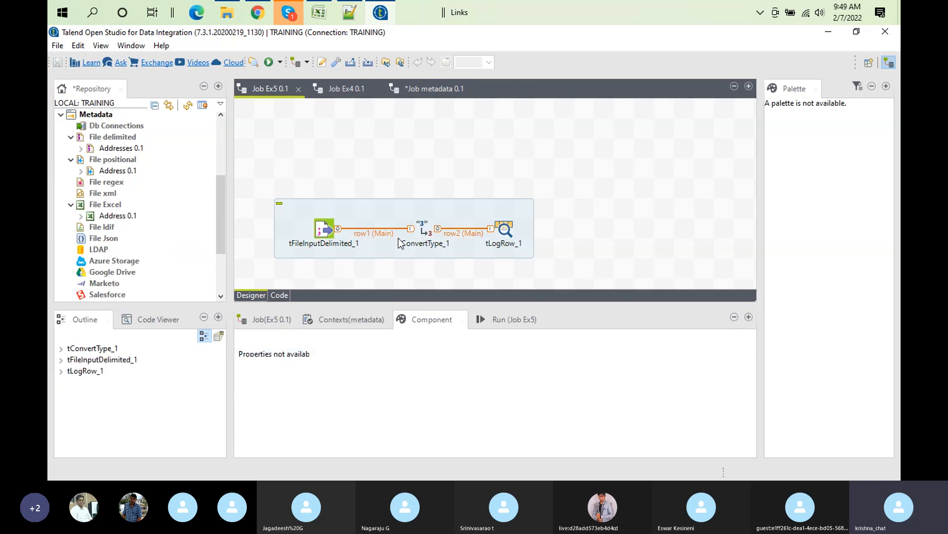
pyautogui.click(430, 89)
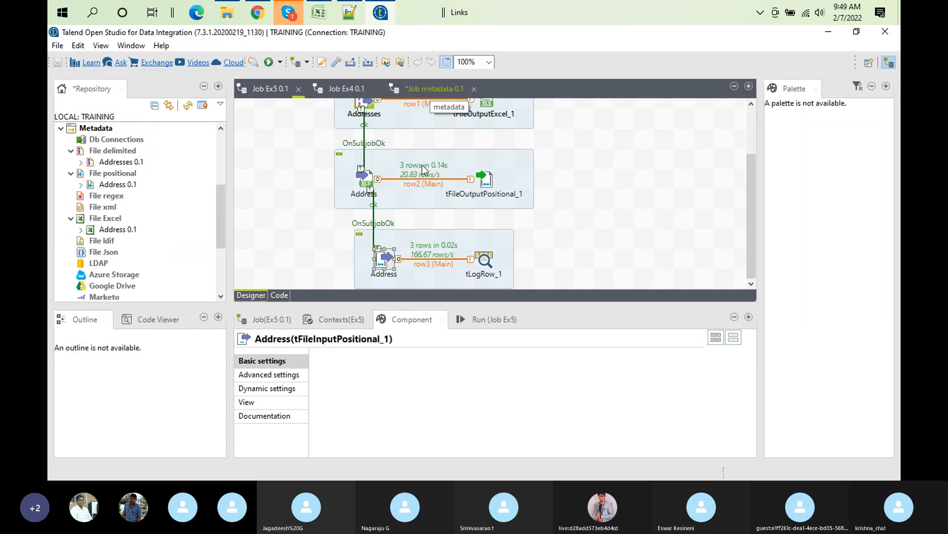
pyautogui.click(485, 260)
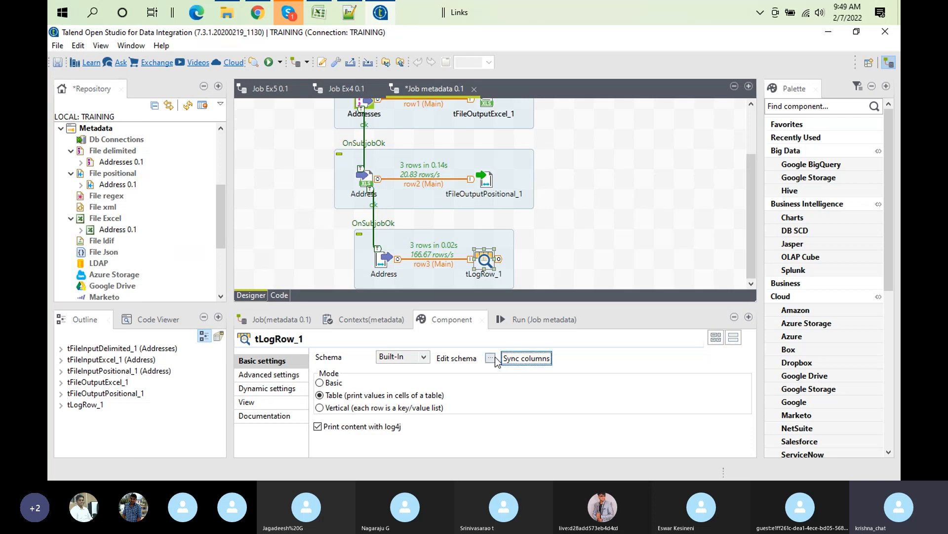
pyautogui.click(491, 358)
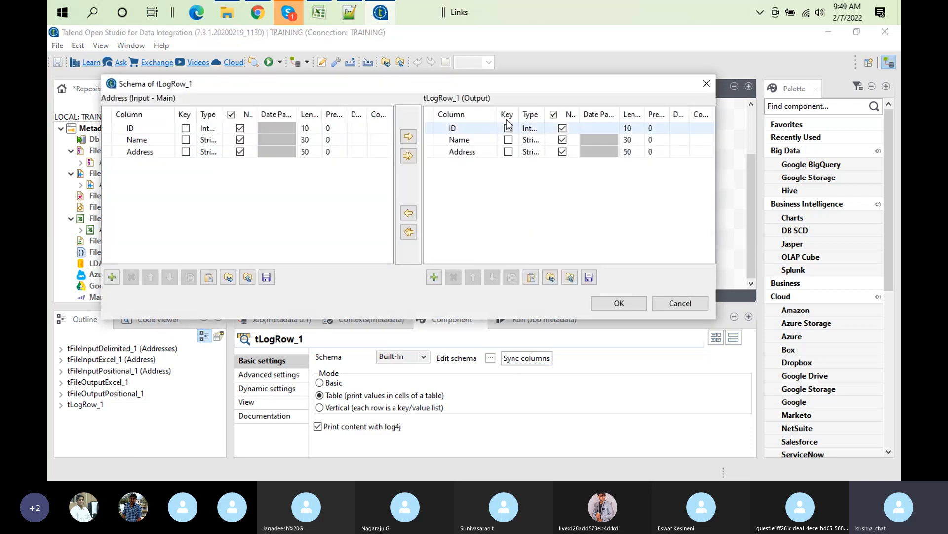
pyautogui.click(633, 301)
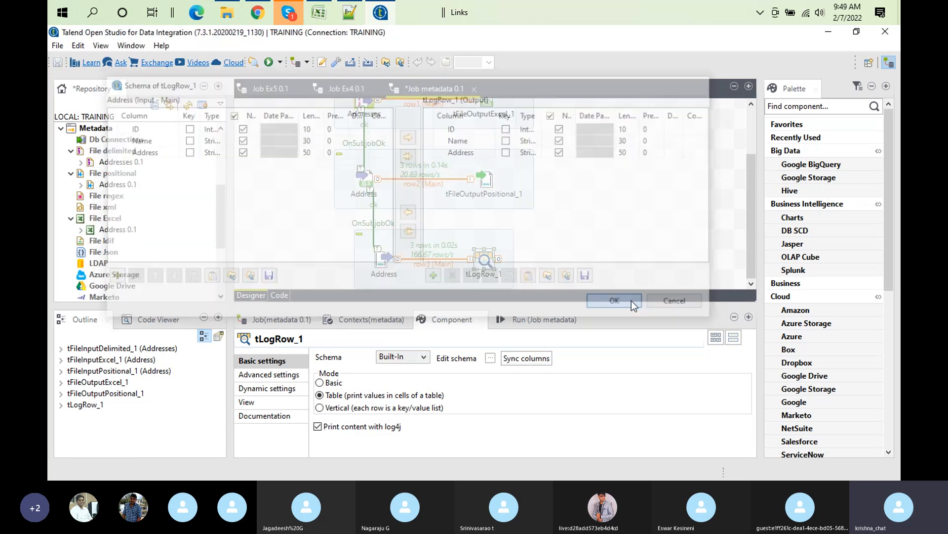
# Step: Clear the previous run output, run the metadata job and examine the printed table in the enlarged console
pyautogui.click(533, 318)
pyautogui.click(472, 371)
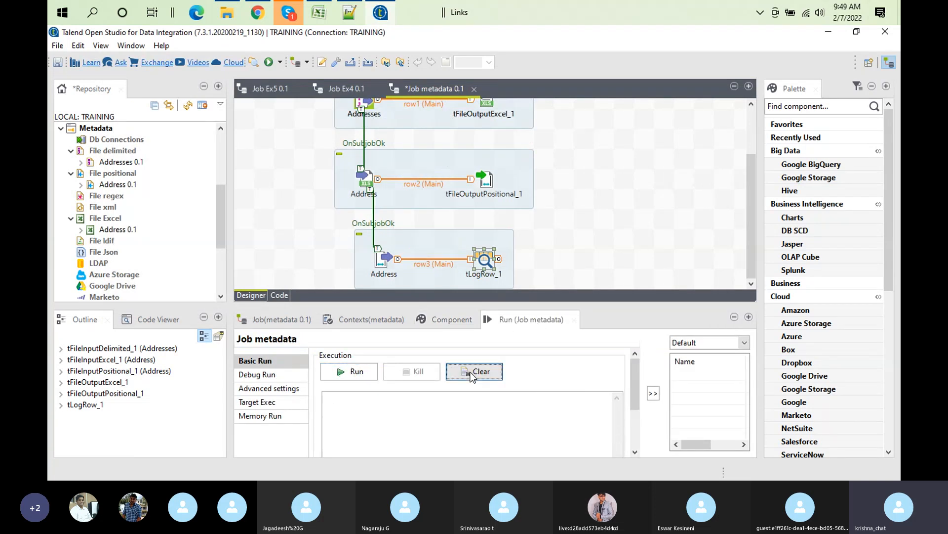
pyautogui.click(327, 376)
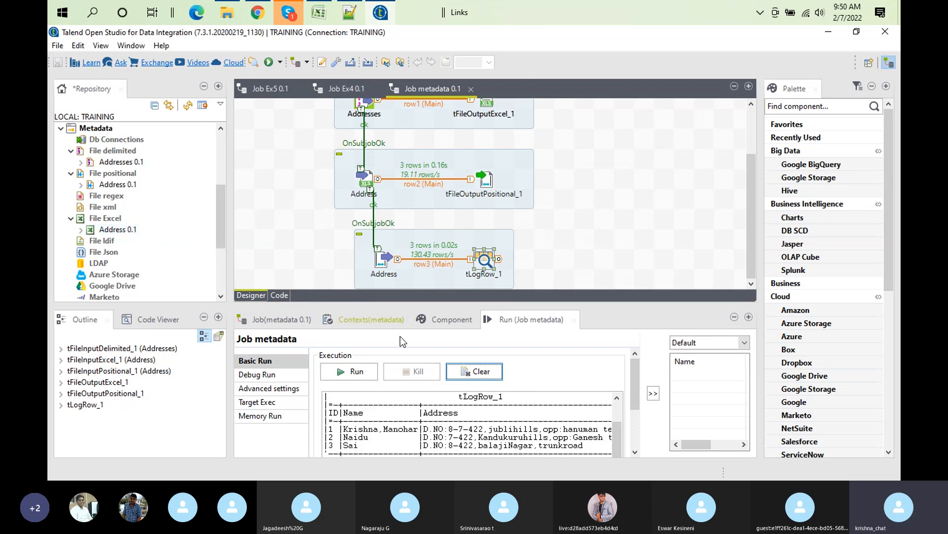
pyautogui.doubleClick(527, 320)
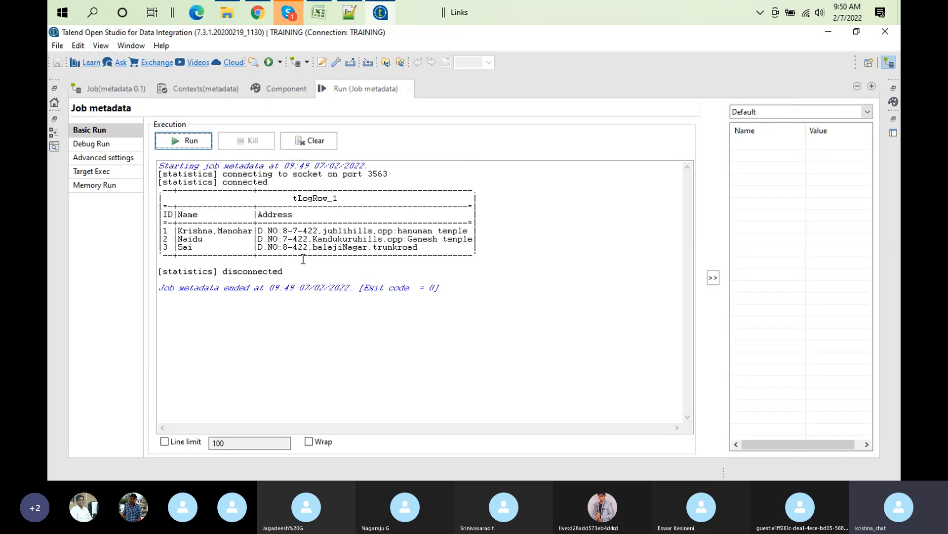
pyautogui.doubleClick(367, 90)
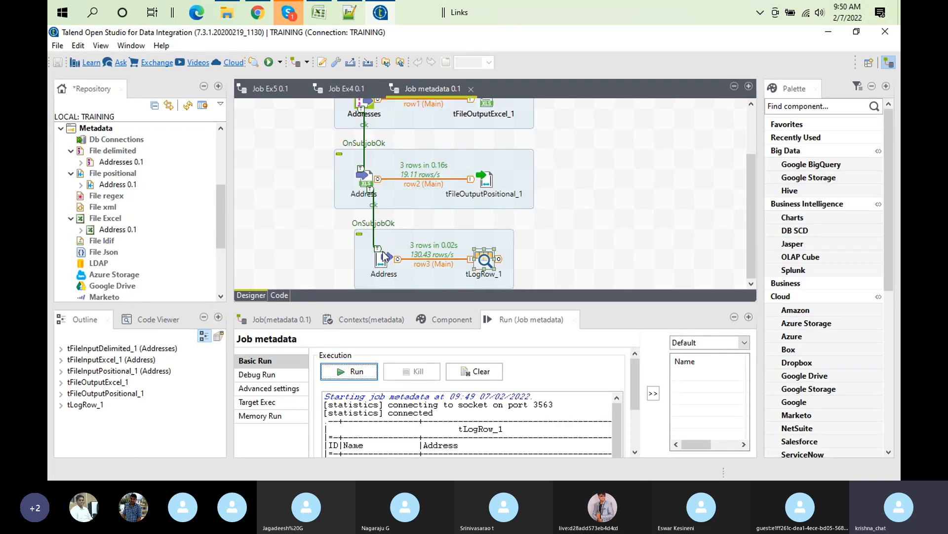
# Step: Set both the property type and the schema of the positional Address input to Repository and propagate the changes
pyautogui.click(385, 256)
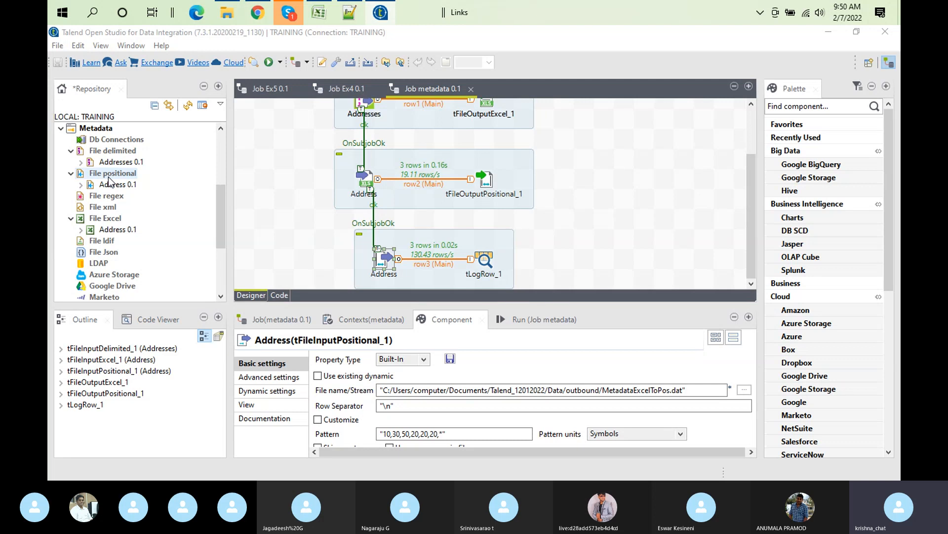
pyautogui.click(412, 359)
pyautogui.click(402, 381)
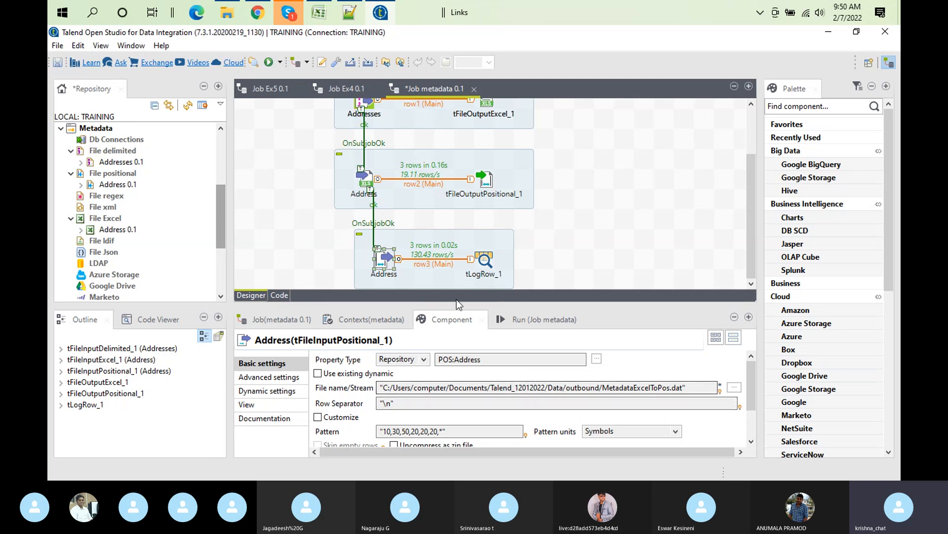
pyautogui.doubleClick(453, 316)
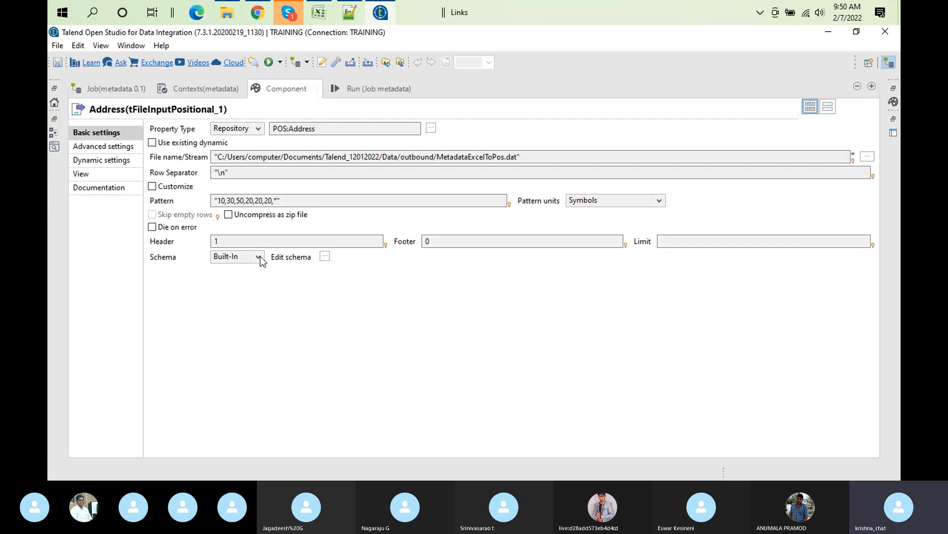
pyautogui.click(258, 257)
pyautogui.click(234, 279)
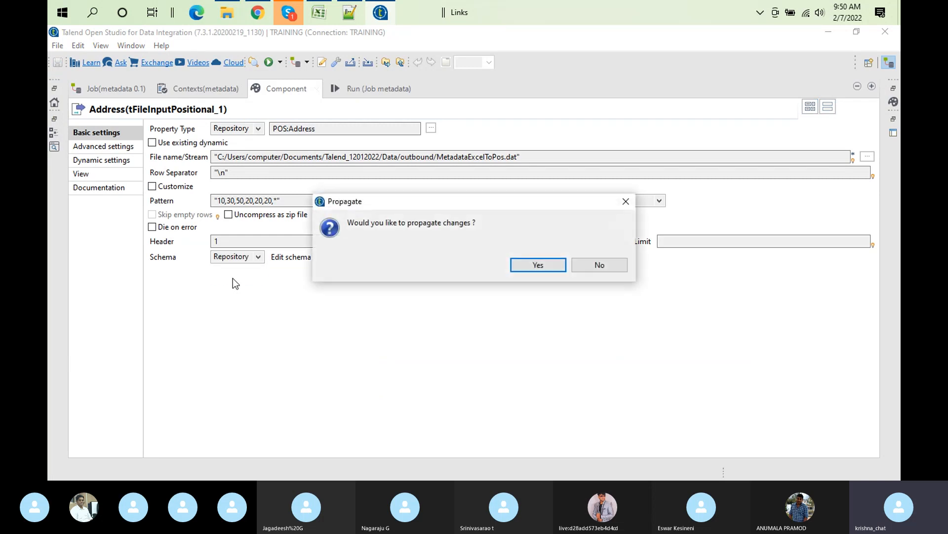
pyautogui.click(536, 265)
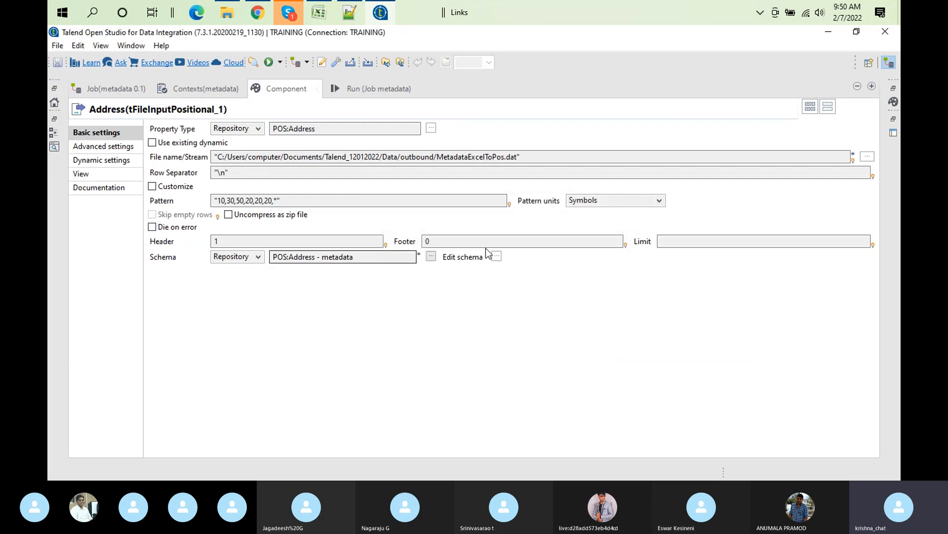
# Step: View the positional Address input's repository schema using the View schema option, and return to the job design
pyautogui.click(501, 257)
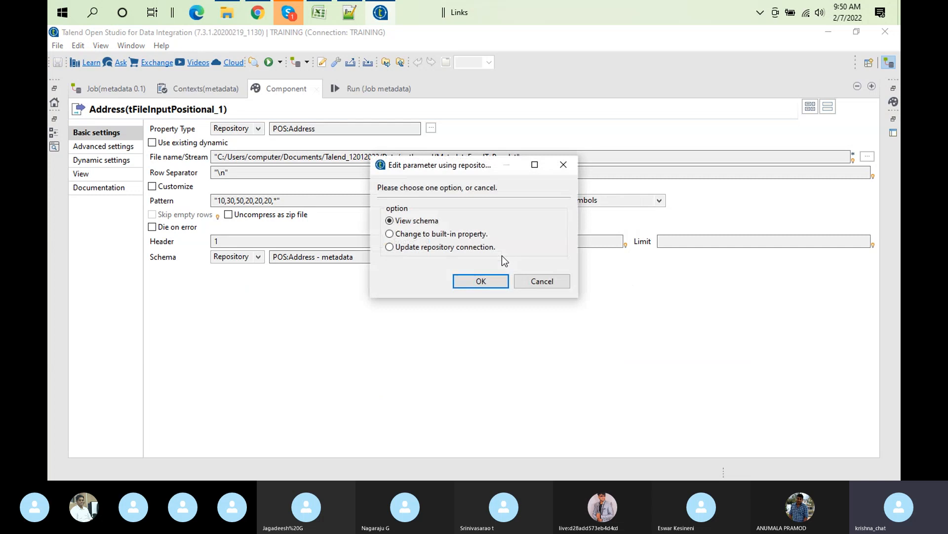
pyautogui.click(471, 288)
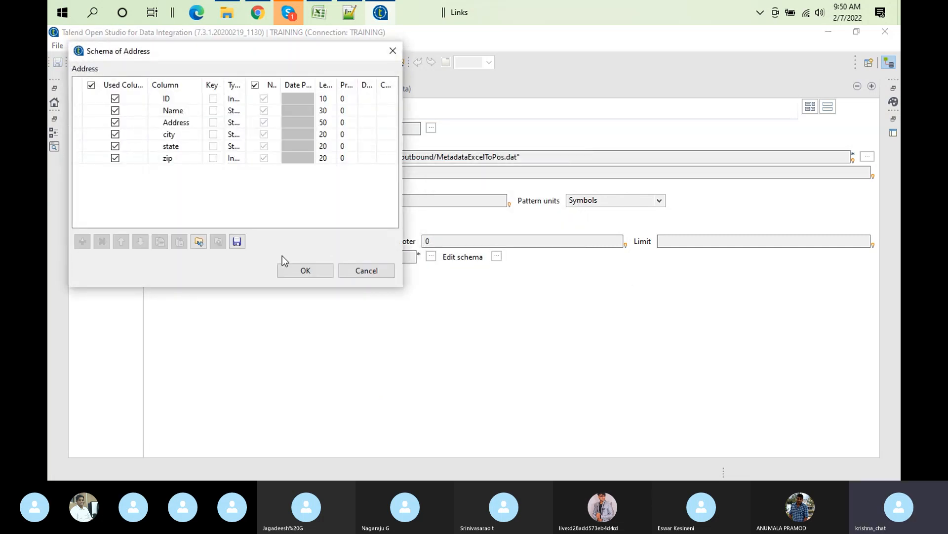
pyautogui.click(302, 269)
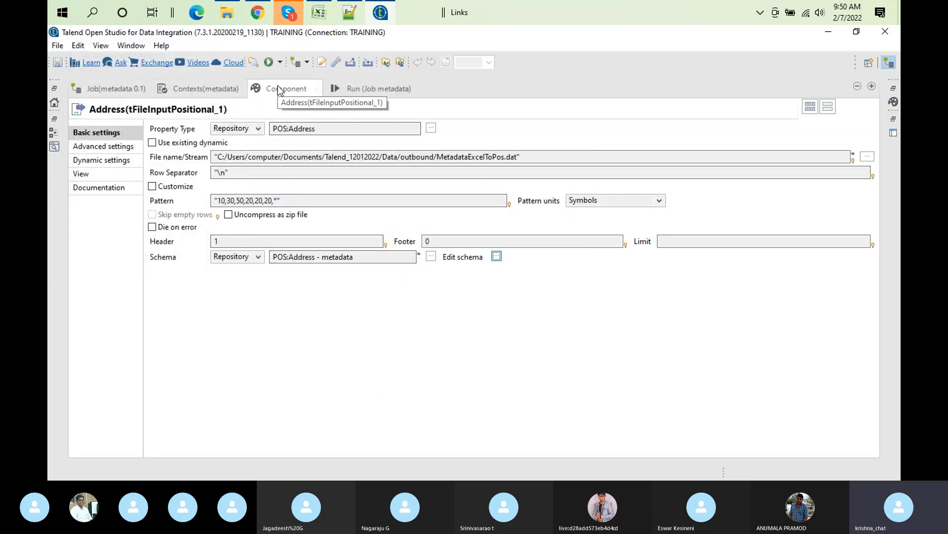
pyautogui.doubleClick(277, 89)
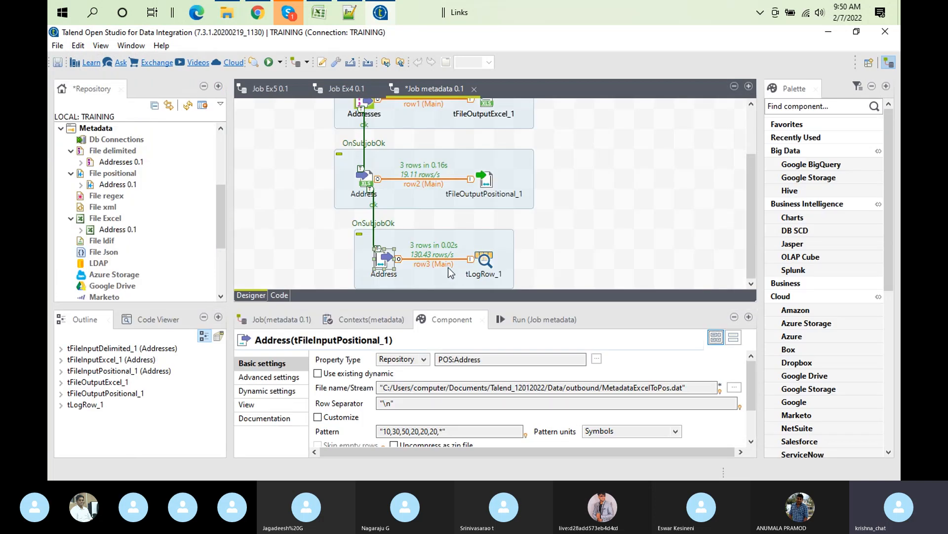
# Step: Delete the row3 connection between Address and tLogRow_1 and move tLogRow_1 away to make room between them
pyautogui.click(446, 265)
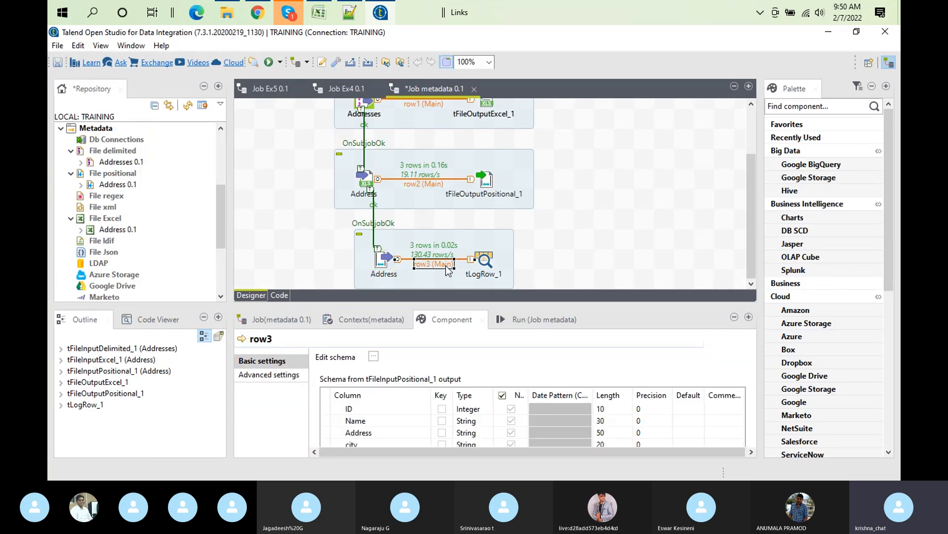
pyautogui.press('Delete')
pyautogui.click(479, 262)
pyautogui.moveTo(479, 264); pyautogui.dragTo(598, 245)
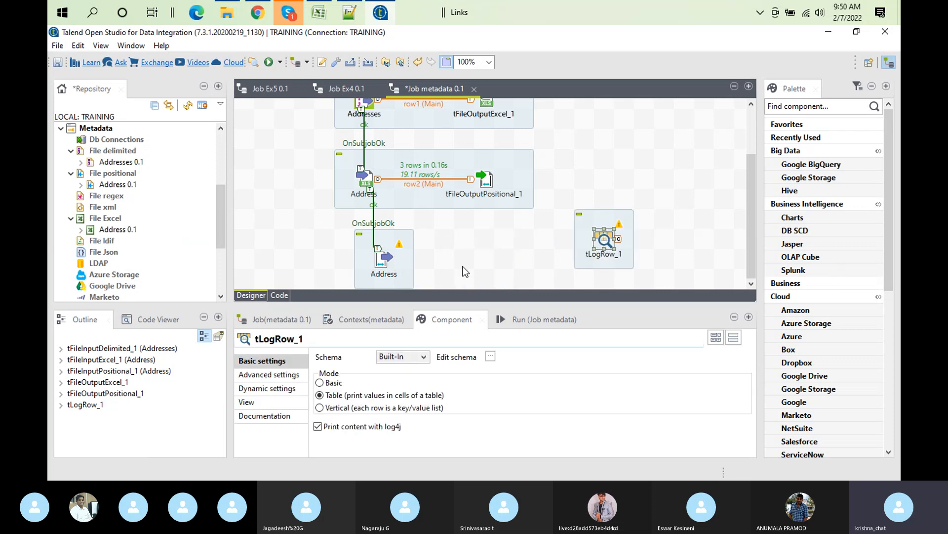
# Step: Add a tMap component beside the positional Address input and align tLogRow_1 on the far side of it
pyautogui.click(434, 262)
pyautogui.write('tm')
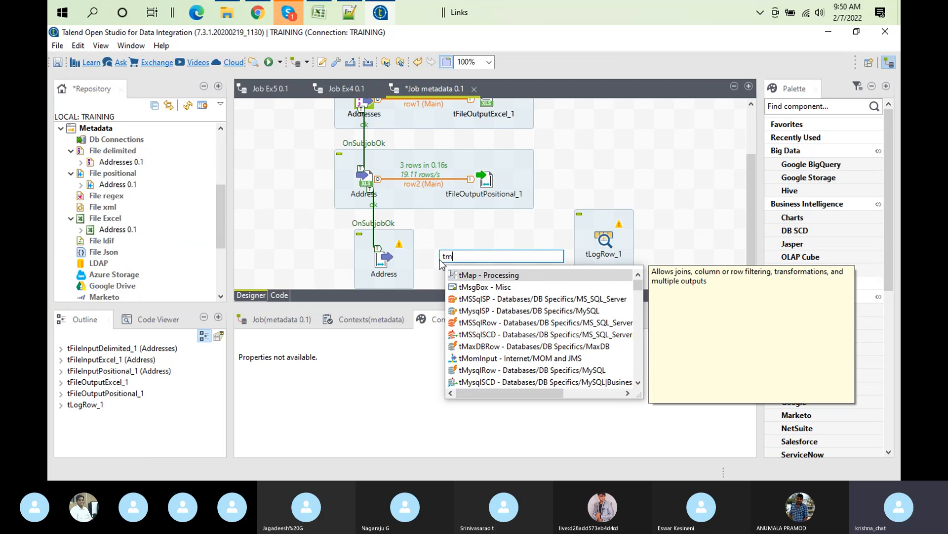
pyautogui.write('ap')
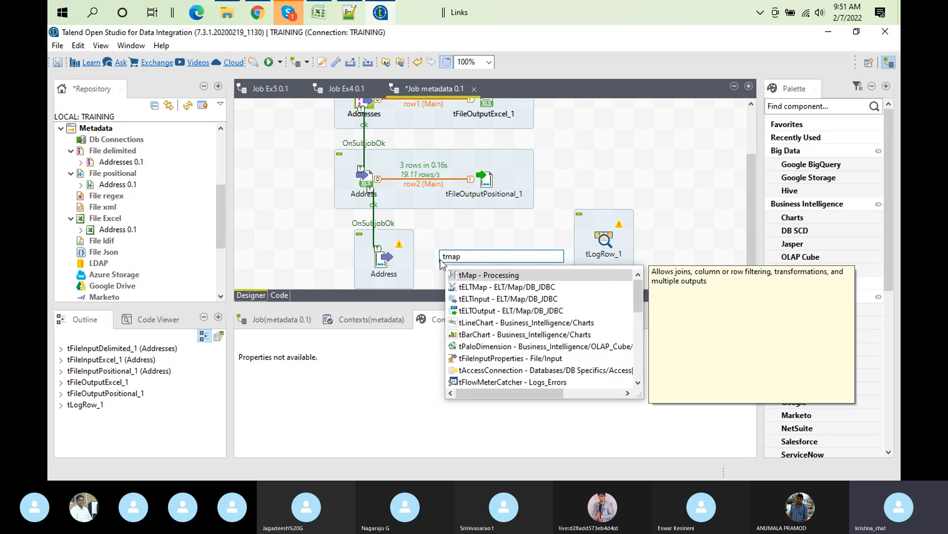
pyautogui.doubleClick(493, 277)
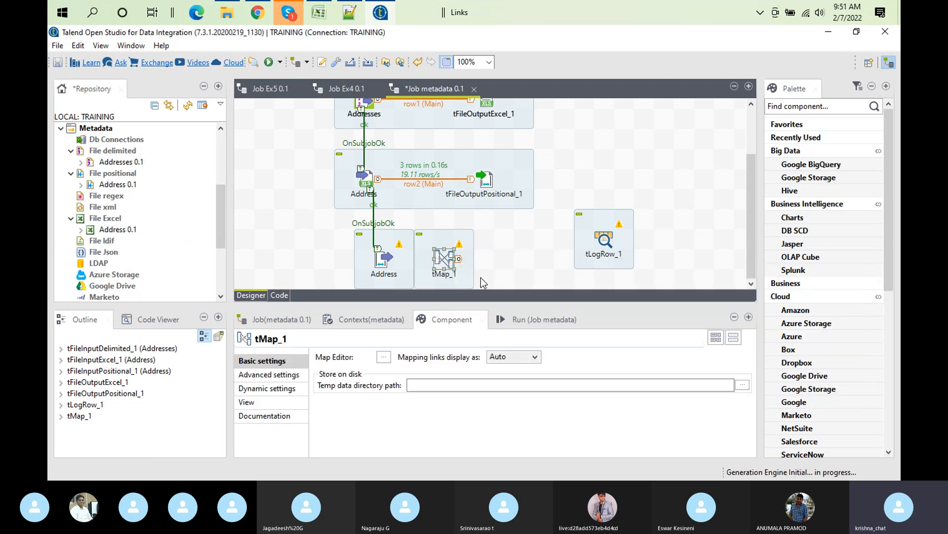
pyautogui.moveTo(603, 242); pyautogui.dragTo(544, 257)
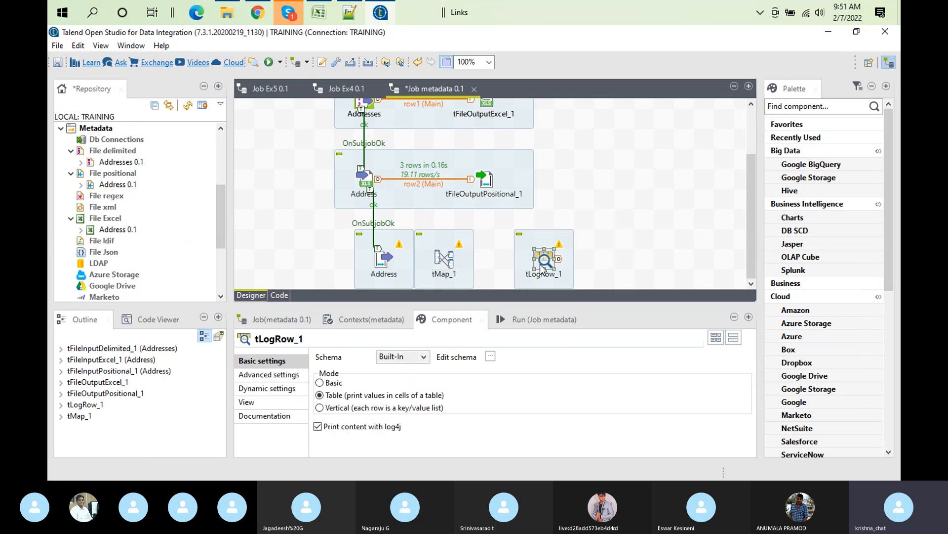
# Step: Connect the positional Address input to tMap_1 with a Main row
pyautogui.click(384, 258)
pyautogui.rightClick(383, 258)
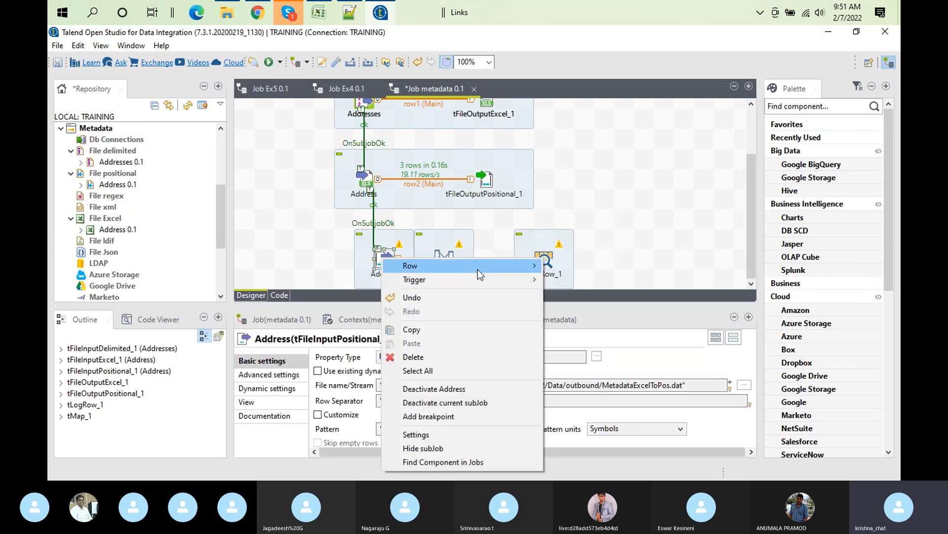
pyautogui.moveTo(512, 272)
pyautogui.click(564, 271)
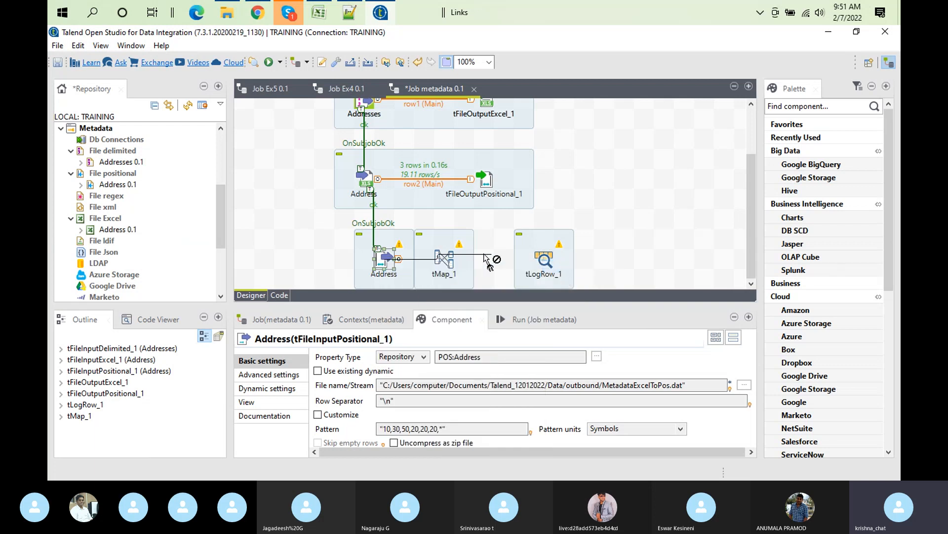
pyautogui.click(447, 262)
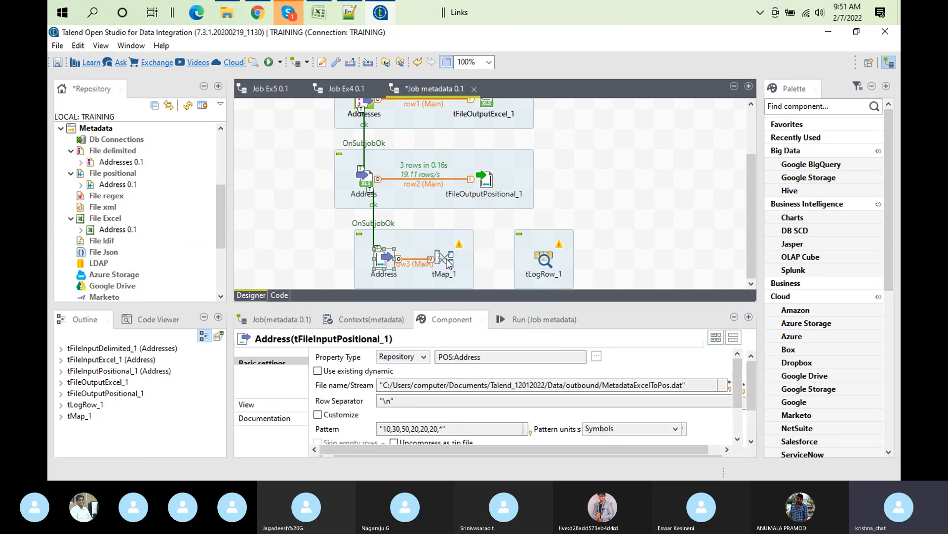
# Step: Connect tMap_1 to tLogRow_1 with a new Main output named out, taking over the schema of the target component
pyautogui.rightClick(447, 262)
pyautogui.moveTo(594, 269)
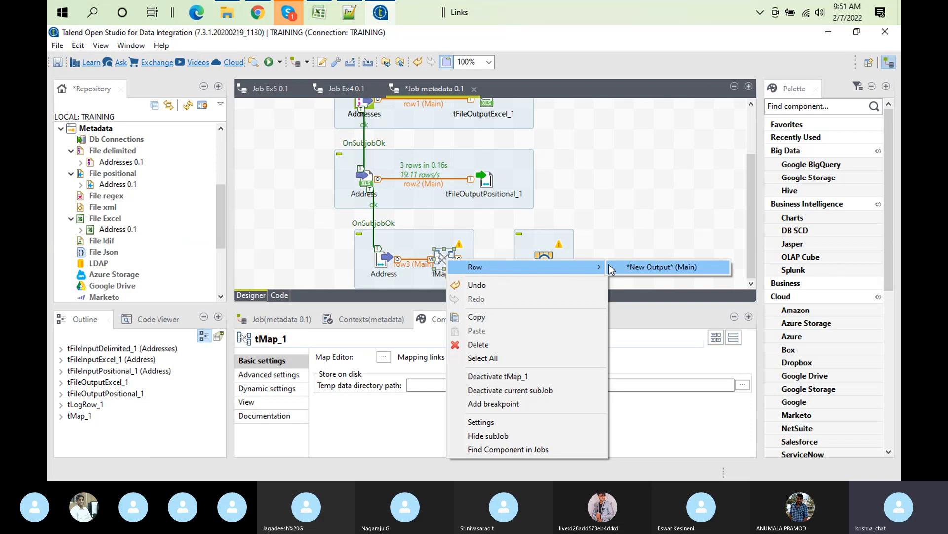
pyautogui.click(658, 267)
pyautogui.click(551, 259)
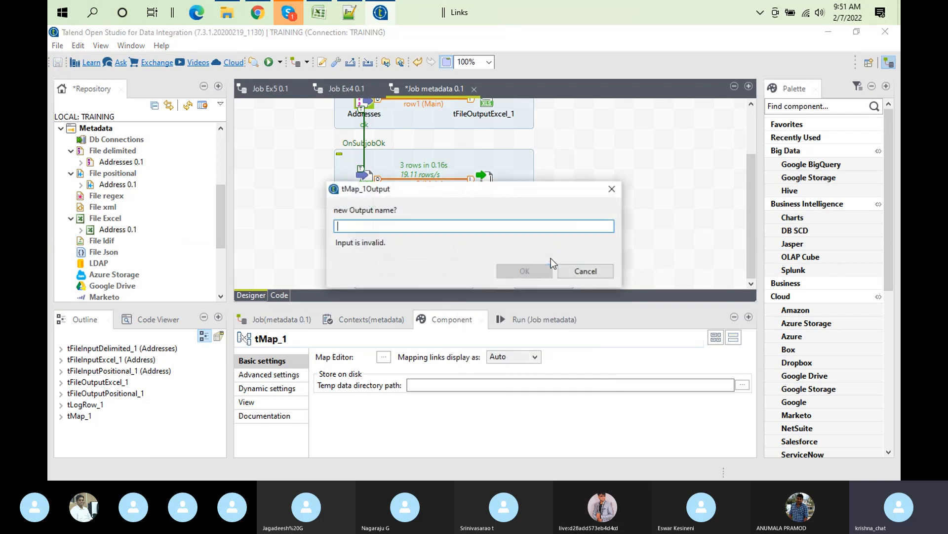
pyautogui.write('out')
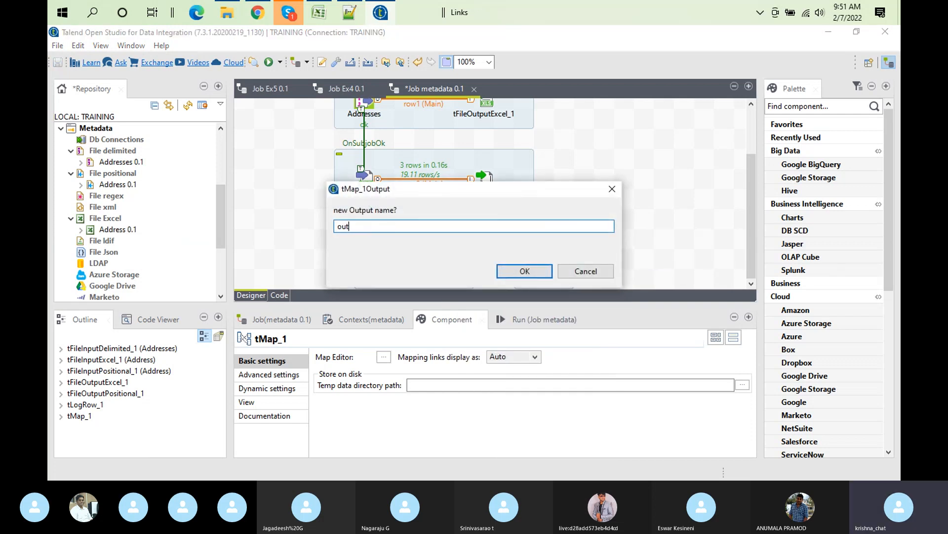
pyautogui.press('Return')
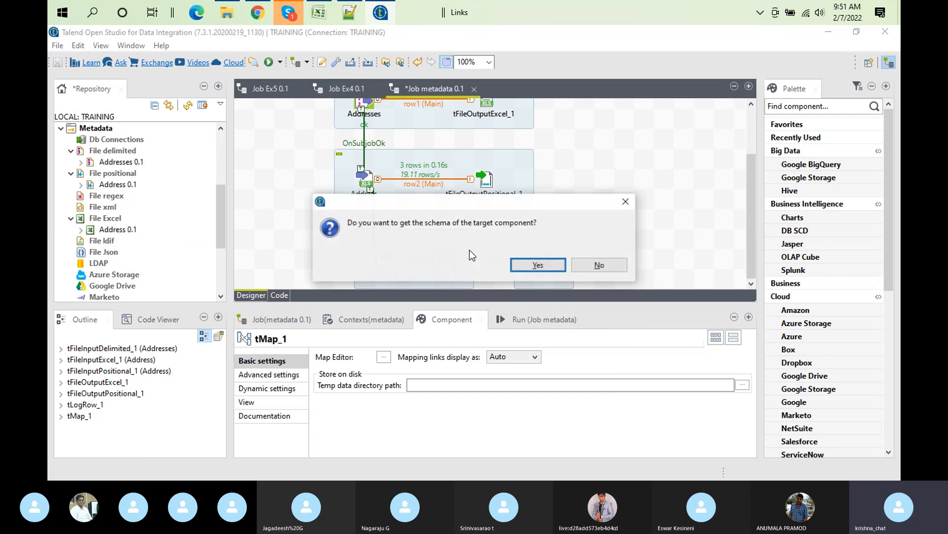
pyautogui.click(534, 272)
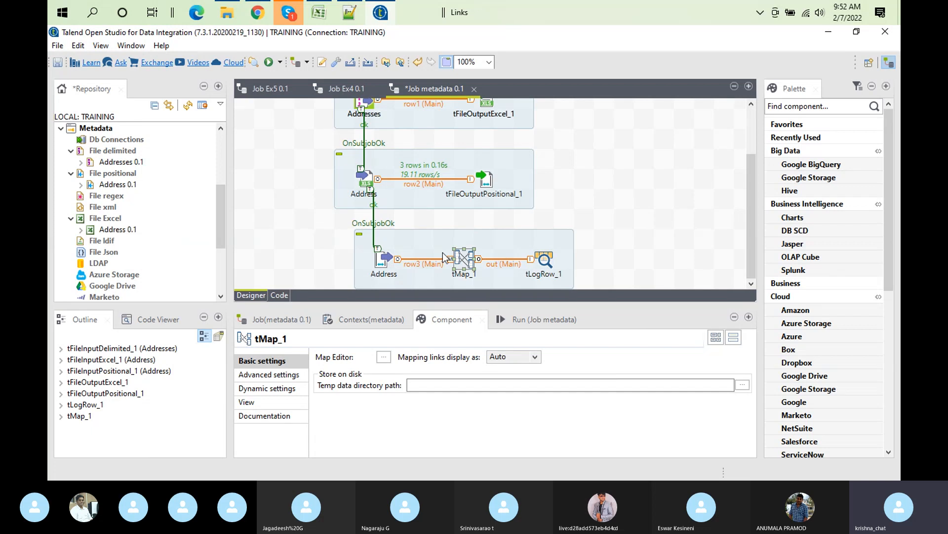
# Step: Delete the city, state and zip columns from tMap_1's out table, then accept the mapping and propagate the changes
pyautogui.doubleClick(472, 264)
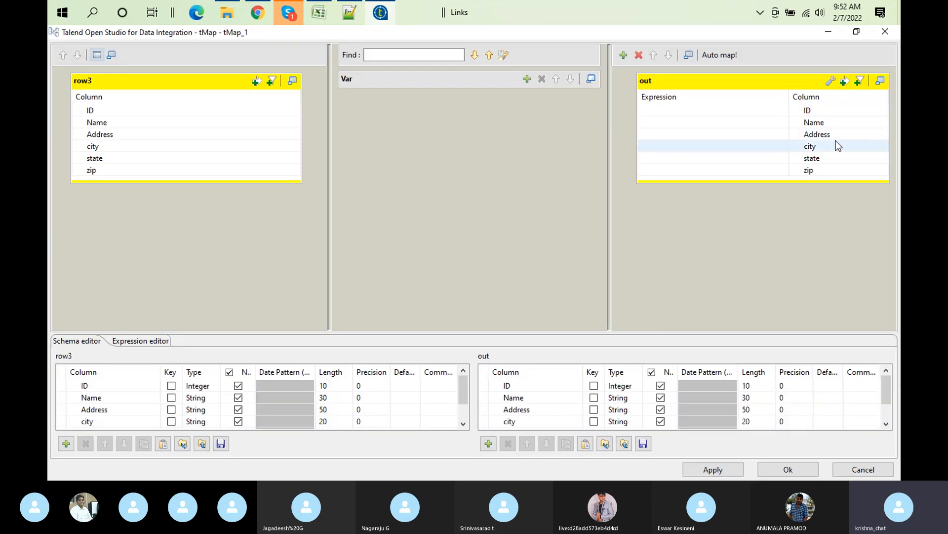
pyautogui.click(806, 113)
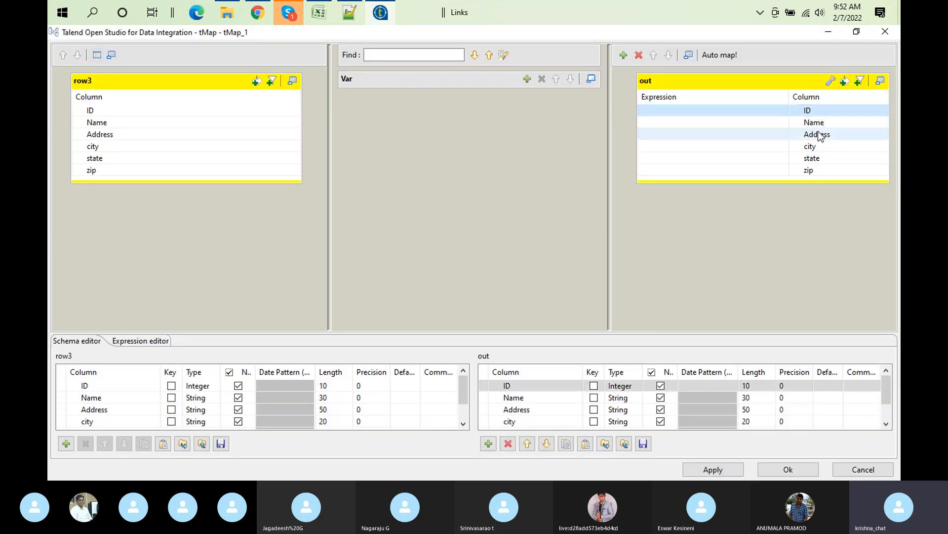
pyautogui.click(816, 148)
pyautogui.keyDown('shift'); pyautogui.click(815, 170); pyautogui.keyUp('shift')
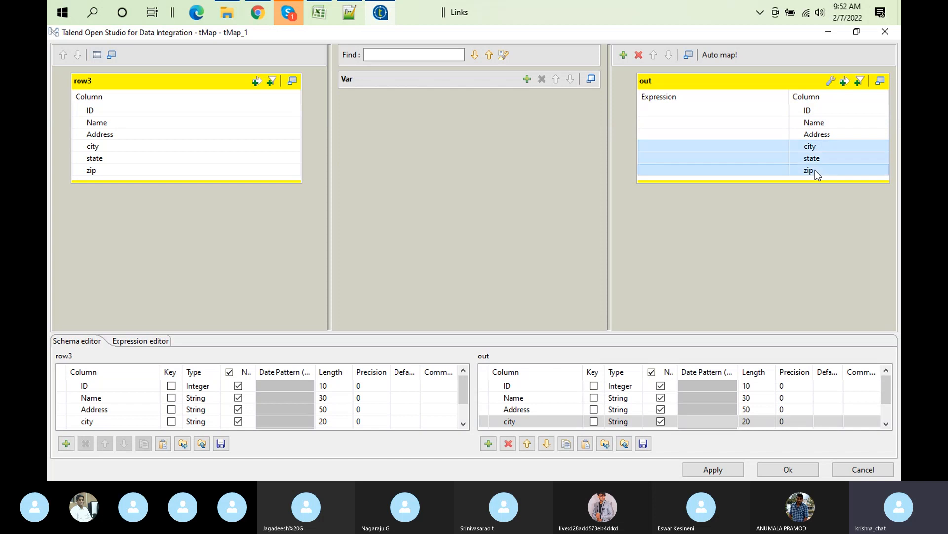
pyautogui.click(509, 445)
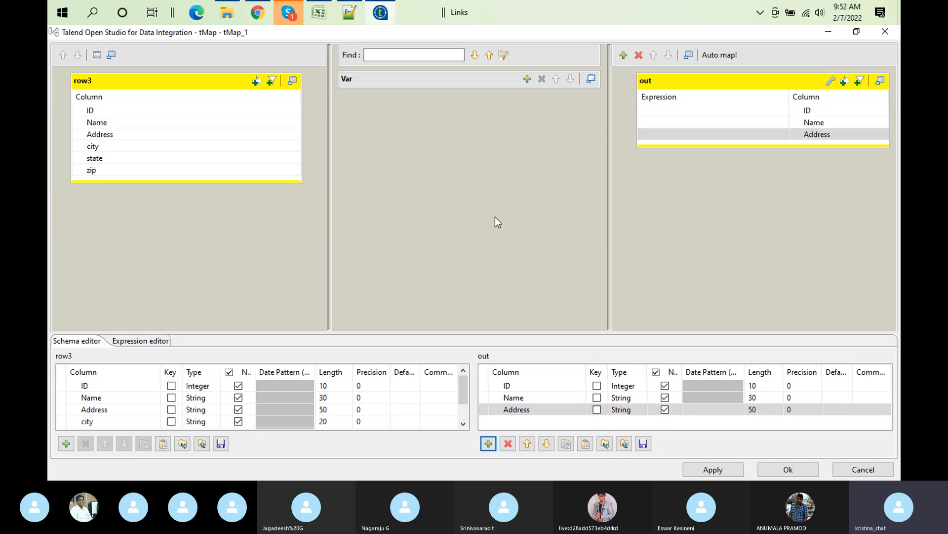
pyautogui.click(201, 110)
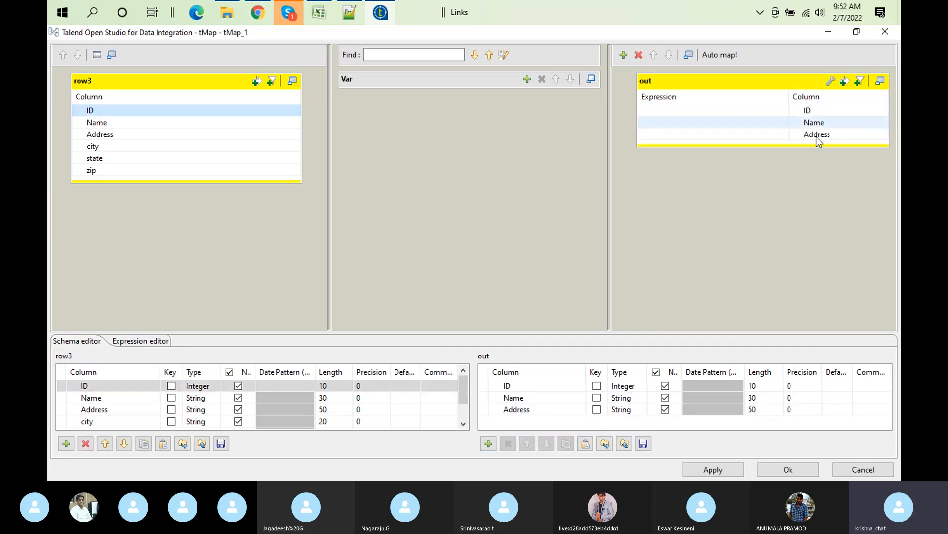
pyautogui.click(789, 469)
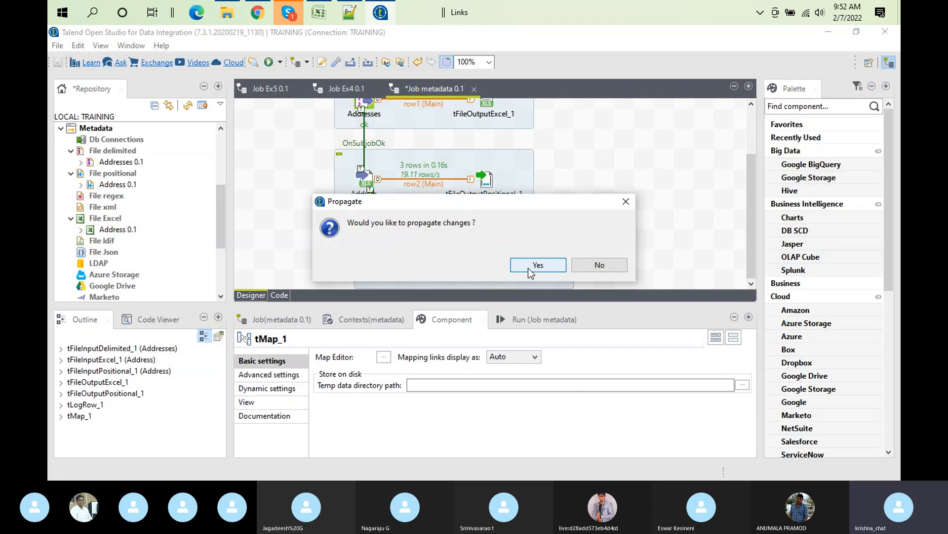
pyautogui.click(529, 268)
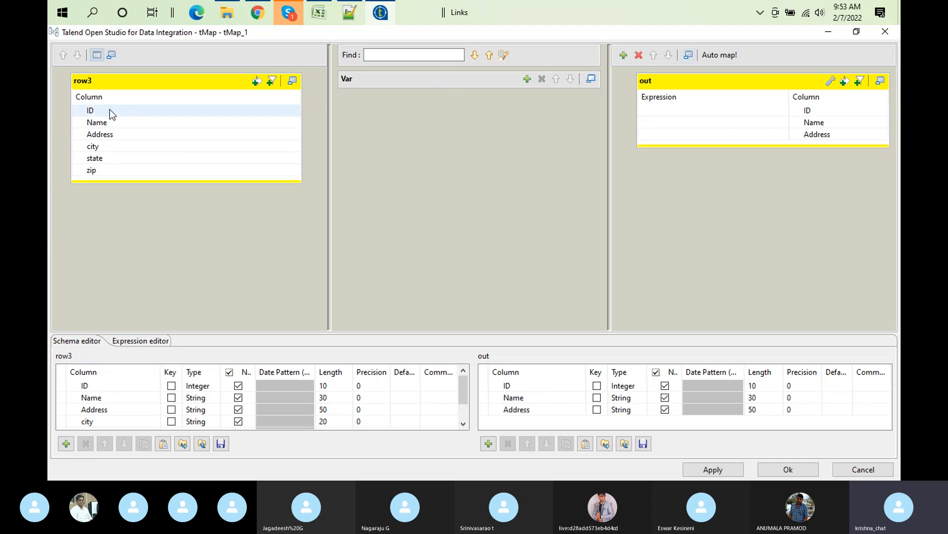
# Step: Map row3's ID, Name and Address columns individually to the matching expressions of the out table in tMap_1
pyautogui.moveTo(109, 111)
pyautogui.mouseDown()
pyautogui.moveTo(307, 81)
pyautogui.moveTo(640, 94)
pyautogui.moveTo(664, 105)
pyautogui.mouseUp()
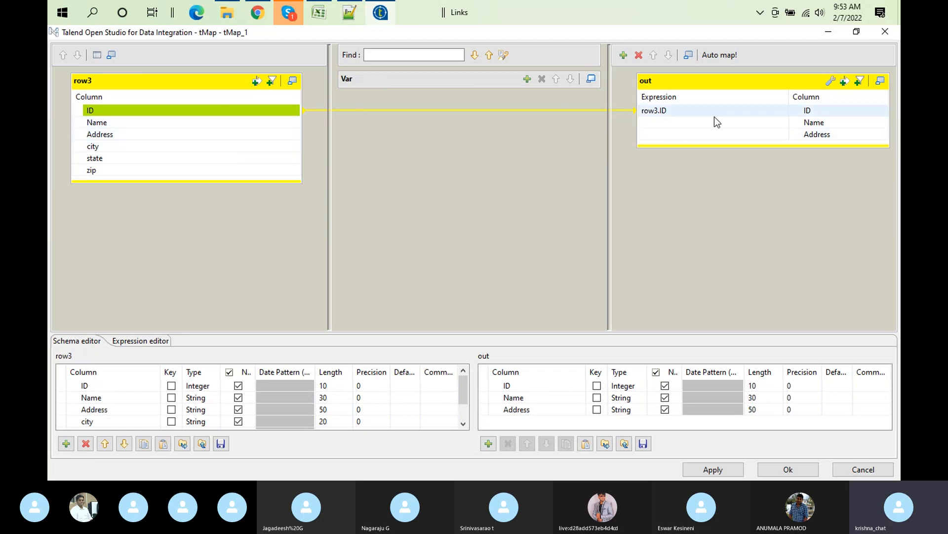
pyautogui.click(125, 131)
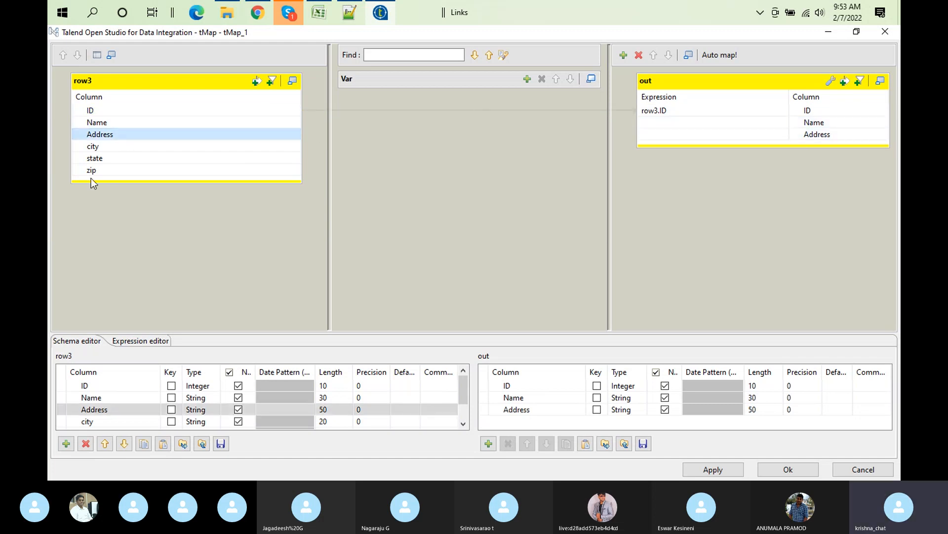
pyautogui.click(117, 123)
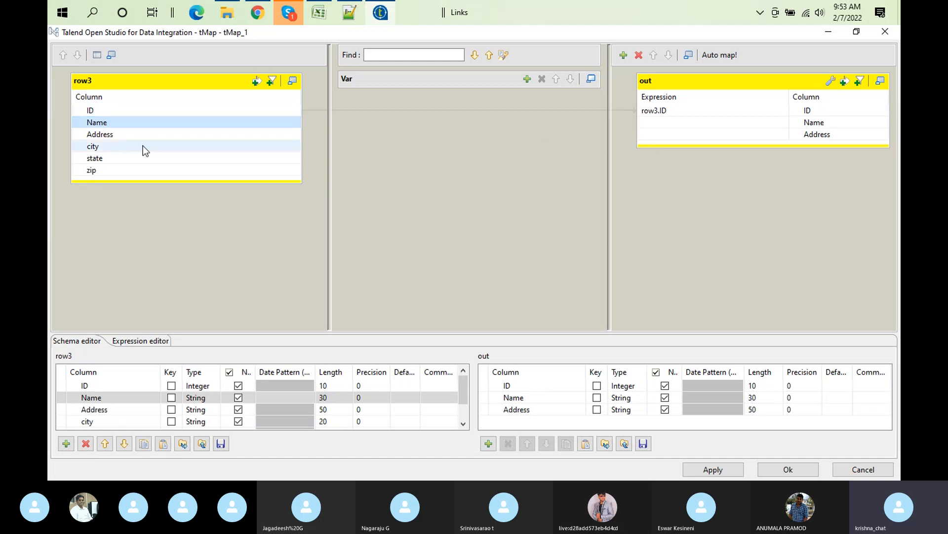
pyautogui.moveTo(119, 126)
pyautogui.mouseDown()
pyautogui.moveTo(250, 116)
pyautogui.moveTo(499, 167)
pyautogui.moveTo(672, 127)
pyautogui.mouseUp()
pyautogui.click(152, 135)
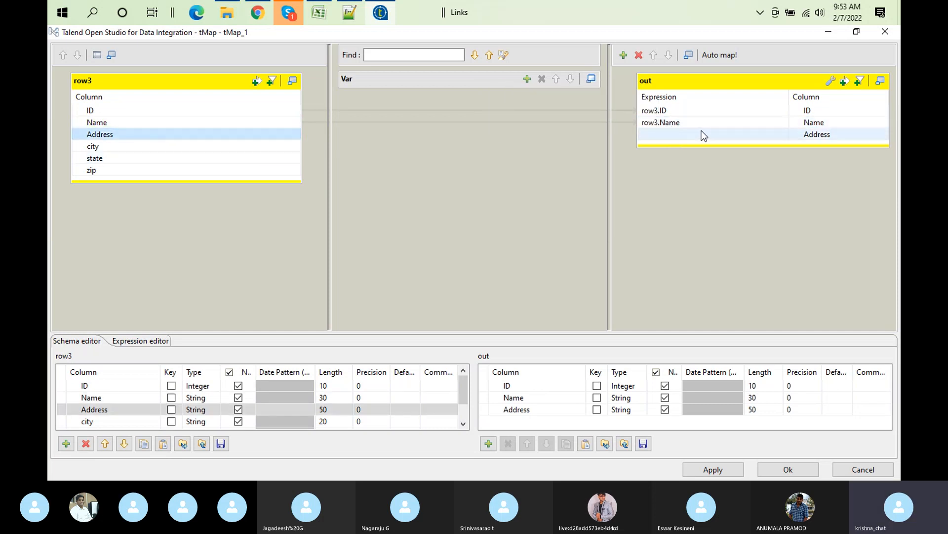
pyautogui.moveTo(129, 133)
pyautogui.mouseDown()
pyautogui.moveTo(562, 152)
pyautogui.moveTo(671, 135)
pyautogui.mouseUp()
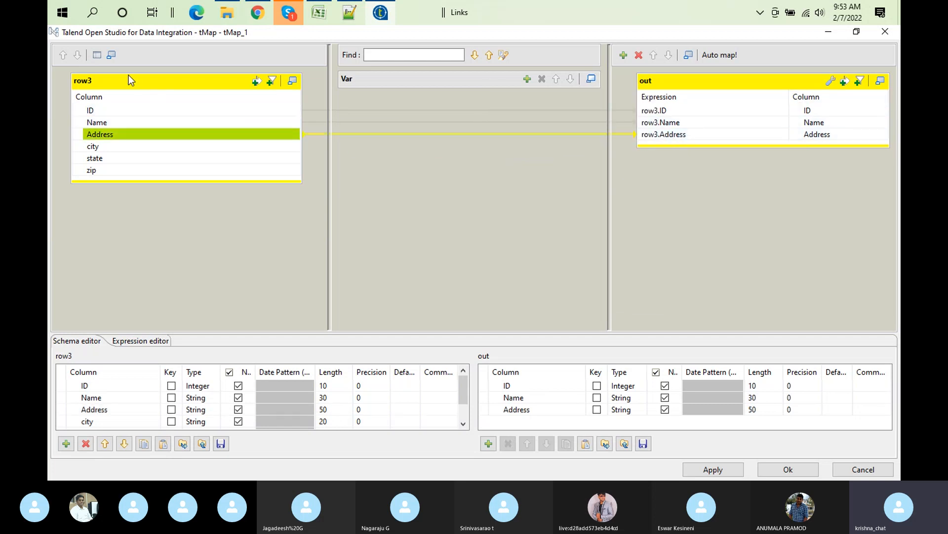
# Step: Clear the ID, Name and Address expressions in the out table and map the columns again with Auto map
pyautogui.click(648, 111)
pyautogui.press('BackSpace')
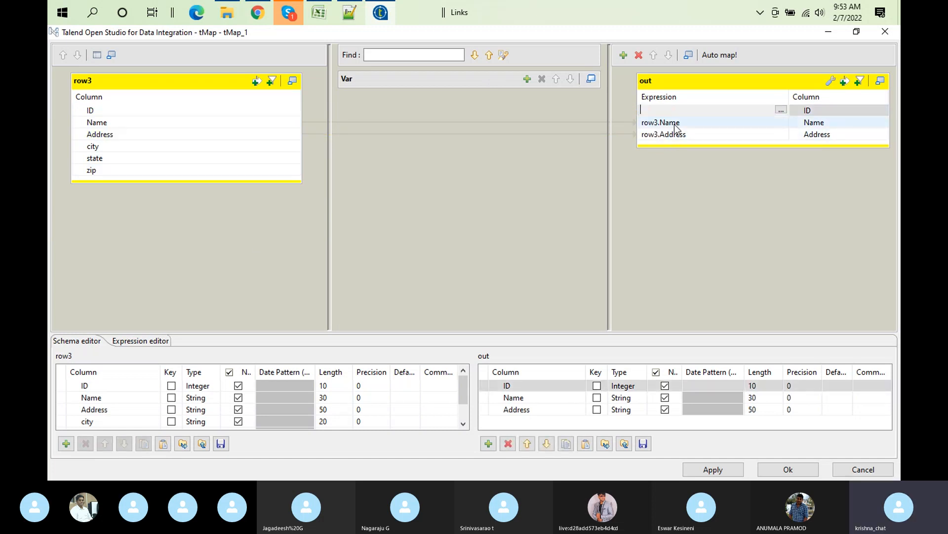
pyautogui.click(674, 123)
pyautogui.press('BackSpace')
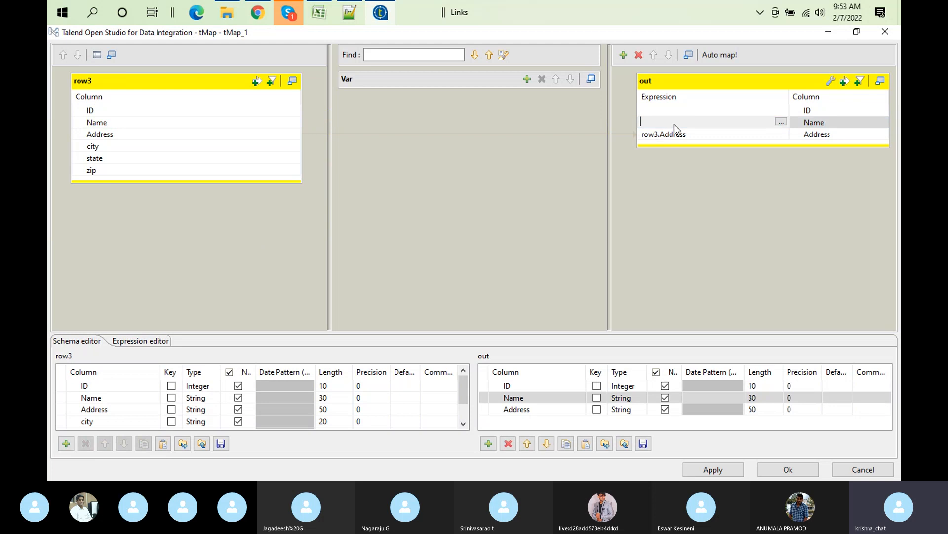
pyautogui.click(662, 142)
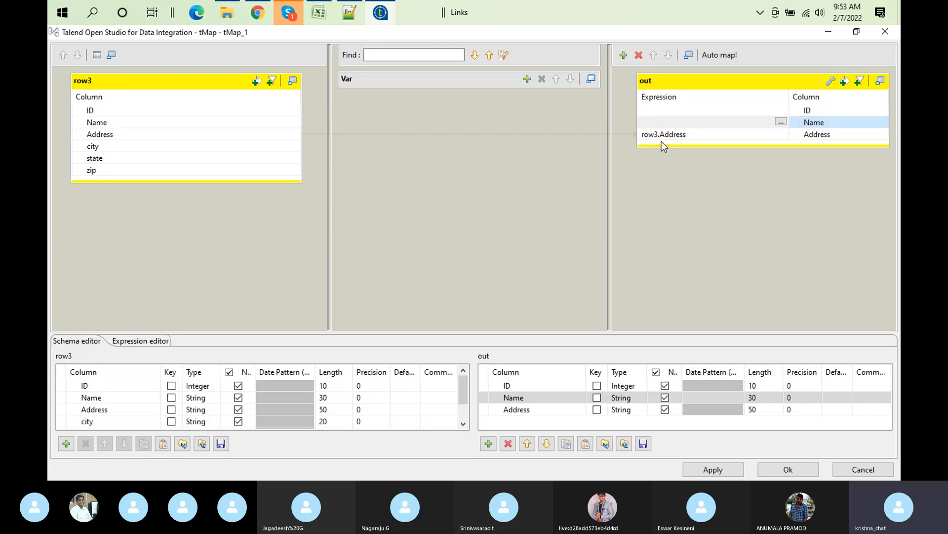
pyautogui.click(669, 140)
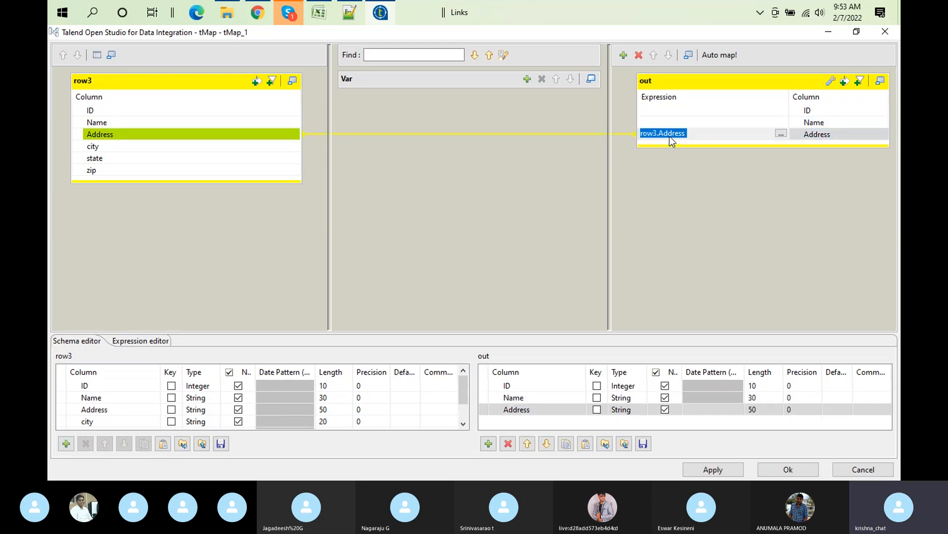
pyautogui.press('BackSpace')
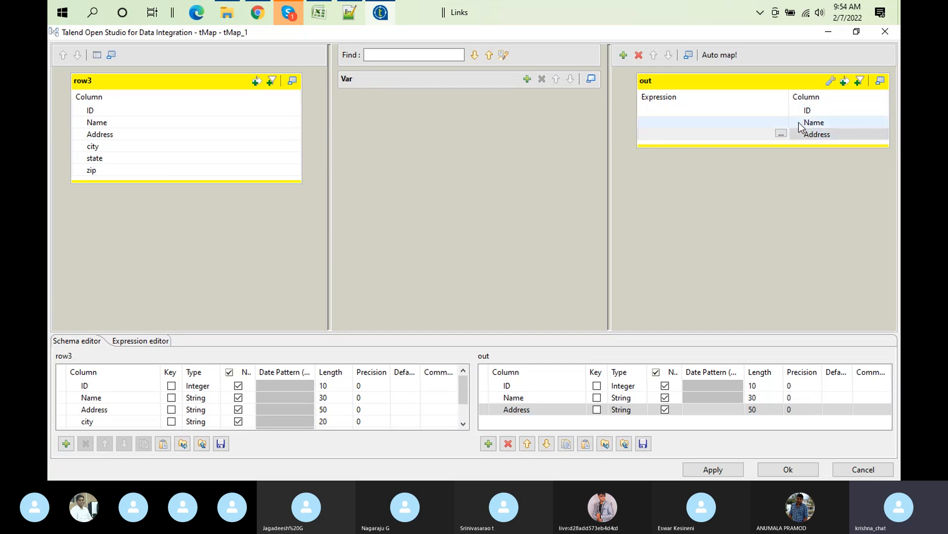
pyautogui.click(734, 58)
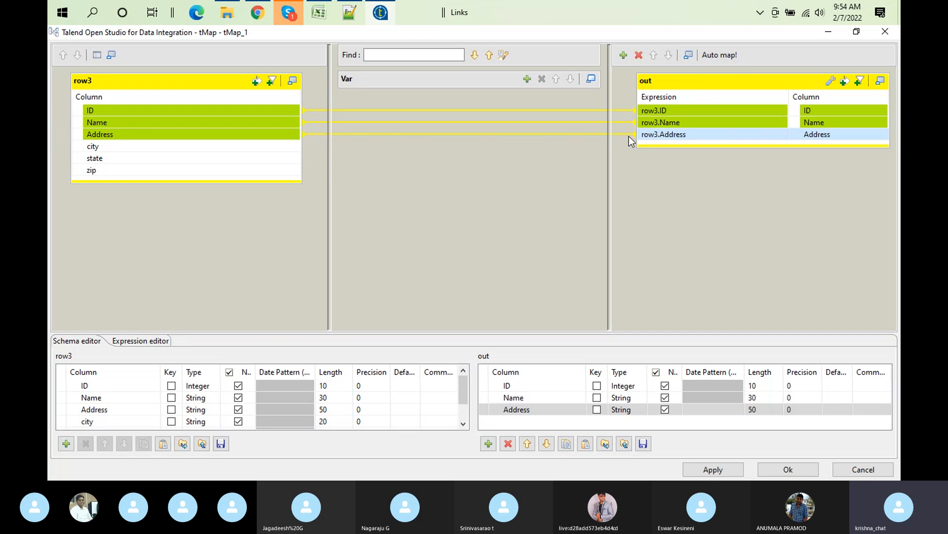
# Step: Clear the automatically mapped row3.ID, row3.Name and row3.Address expressions from the out table
pyautogui.click(657, 110)
pyautogui.click(660, 111)
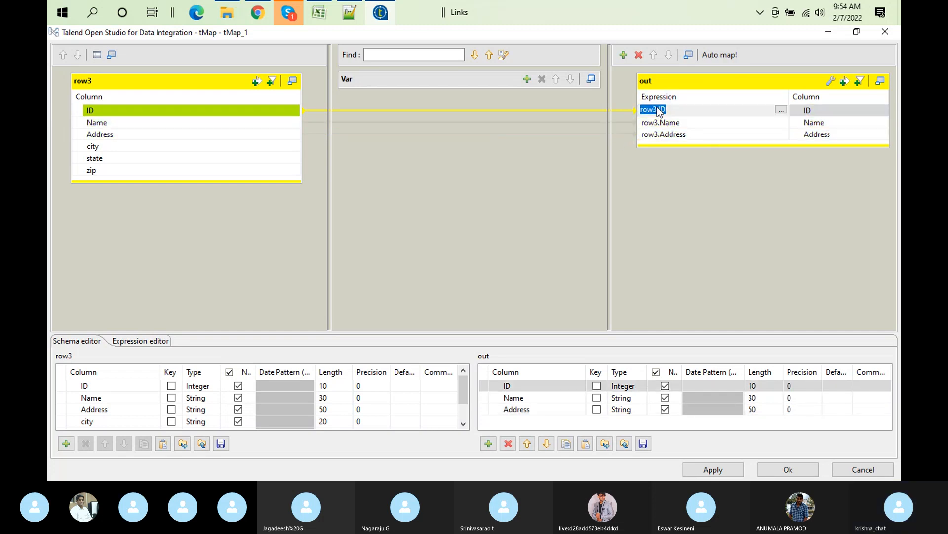
pyautogui.press('Delete')
pyautogui.click(670, 123)
pyautogui.click(668, 121)
pyautogui.press('Delete')
pyautogui.click(676, 134)
pyautogui.click(675, 132)
pyautogui.press('Delete')
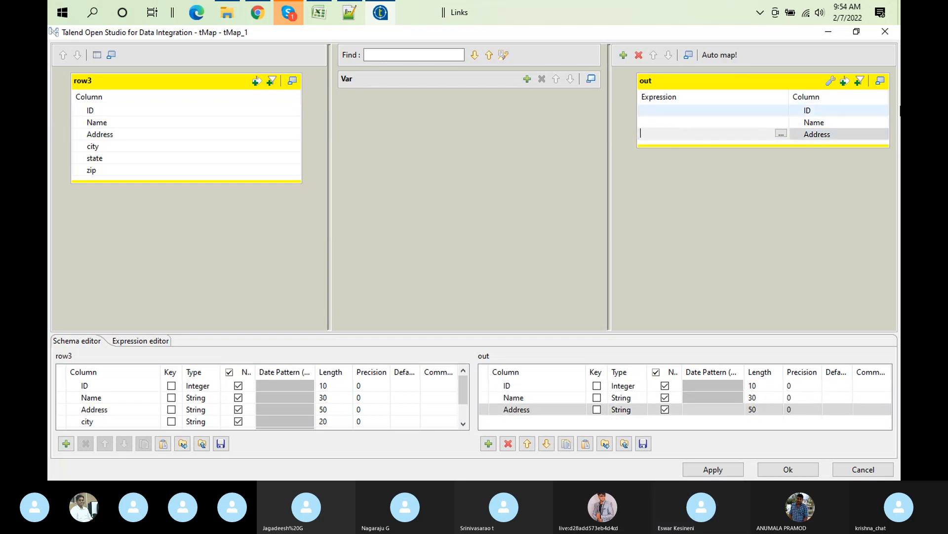
pyautogui.click(811, 136)
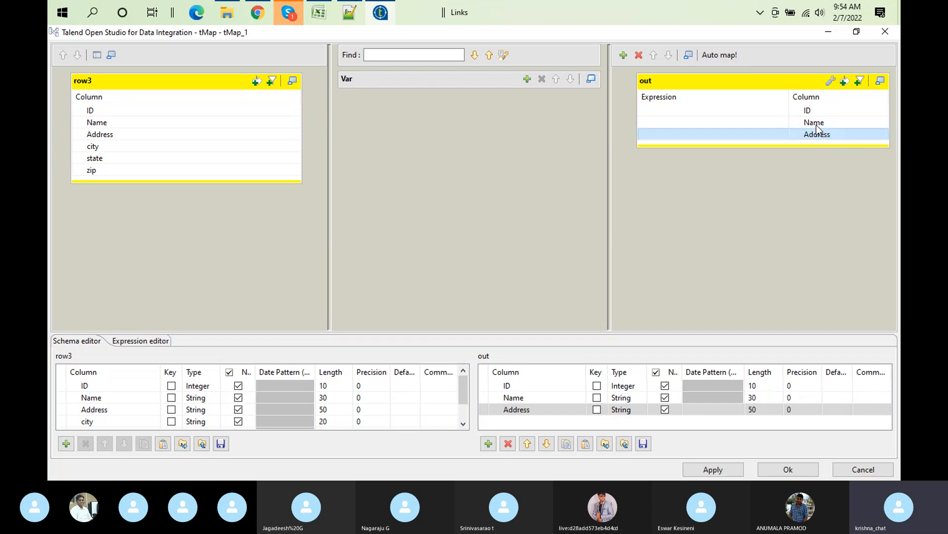
# Step: Rename the out table's ID and Name columns to lowercase id and name in the schema editor
pyautogui.click(514, 387)
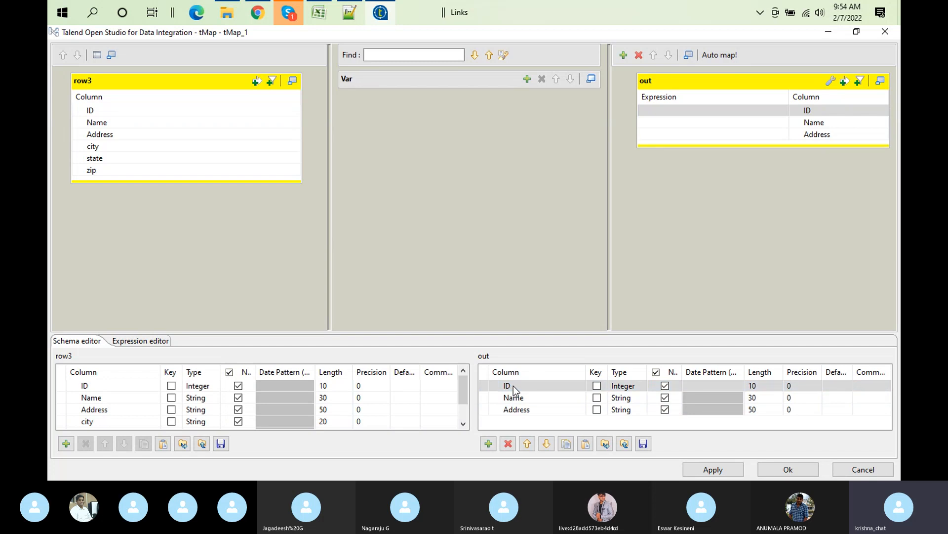
pyautogui.click(513, 386)
pyautogui.press('BackSpace')
pyautogui.write('id')
pyautogui.click(530, 397)
pyautogui.press('BackSpace')
pyautogui.write('name')
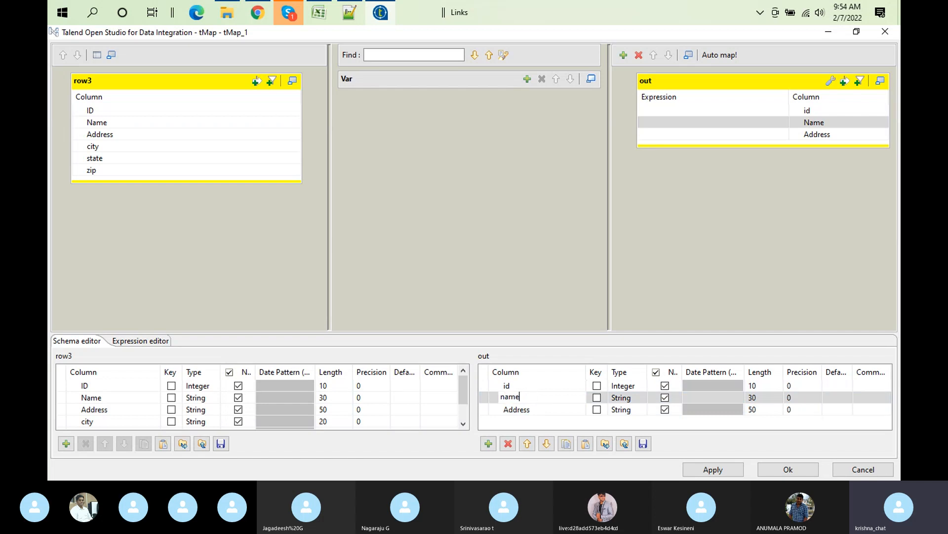
# Step: Rename the out table's Address column to lowercase address in the schema editor
pyautogui.click(555, 406)
pyautogui.click(540, 407)
pyautogui.write('adr')
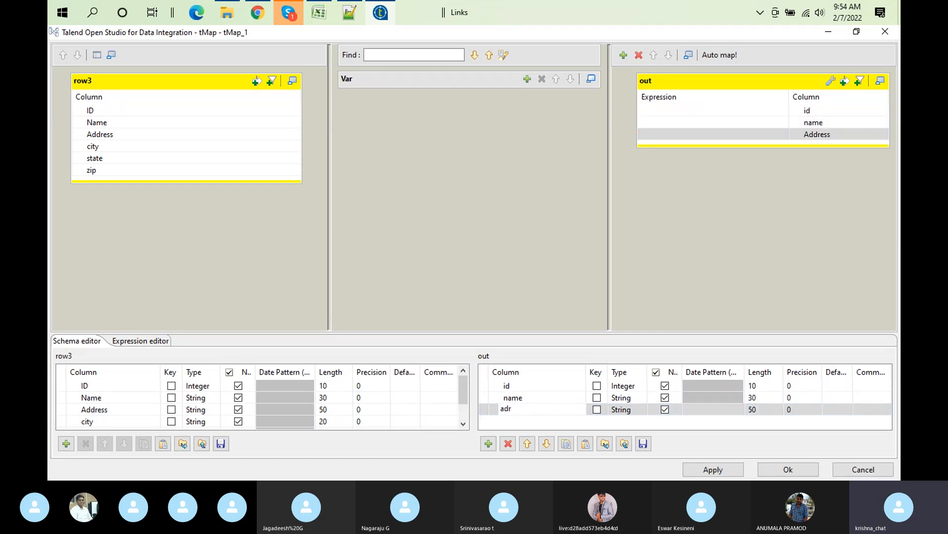
pyautogui.write('ess')
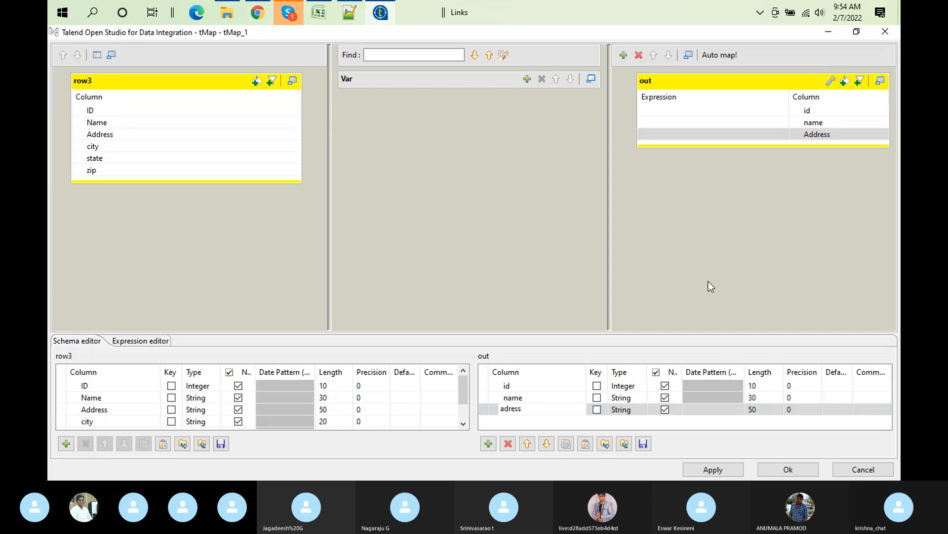
pyautogui.click(538, 420)
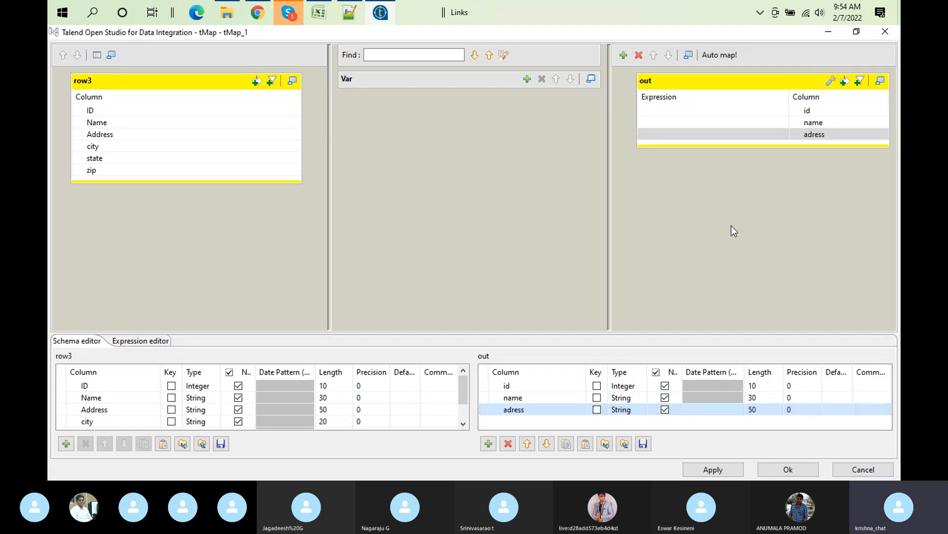
pyautogui.click(522, 413)
pyautogui.click(511, 409)
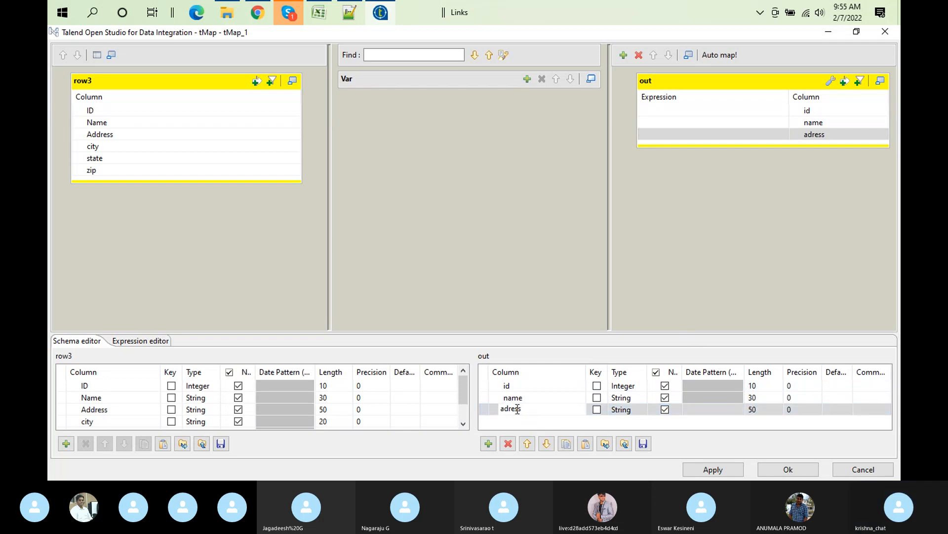
pyautogui.write('d')
# Step: Auto map row3's ID, Name and Address to the out table's id, name and address columns
pyautogui.click(722, 56)
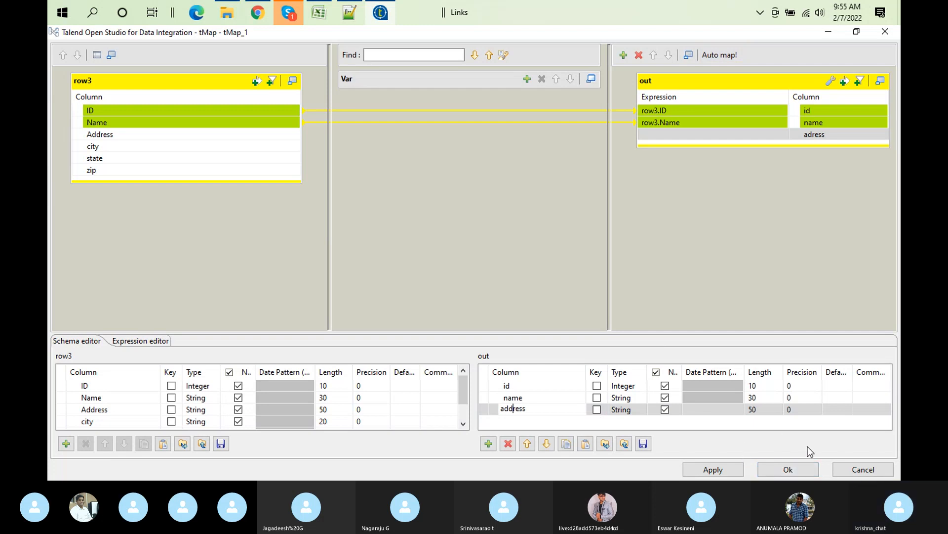
pyautogui.click(546, 398)
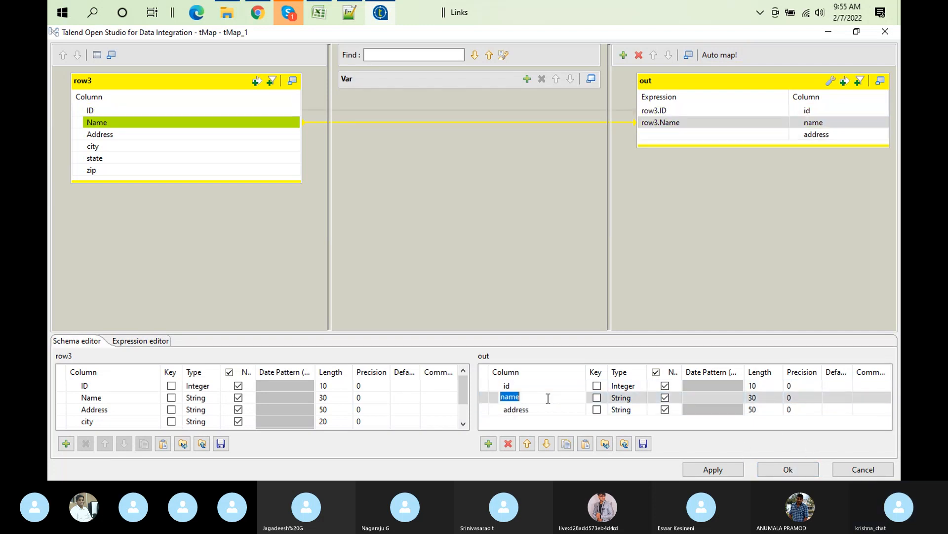
pyautogui.click(714, 56)
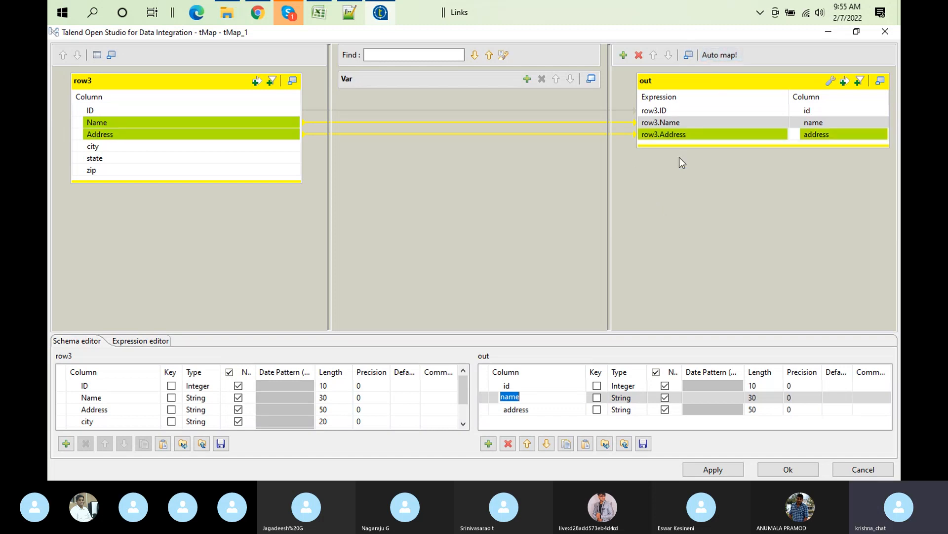
# Step: Rename the out table's id column to uppercase ID in the schema editor
pyautogui.click(108, 123)
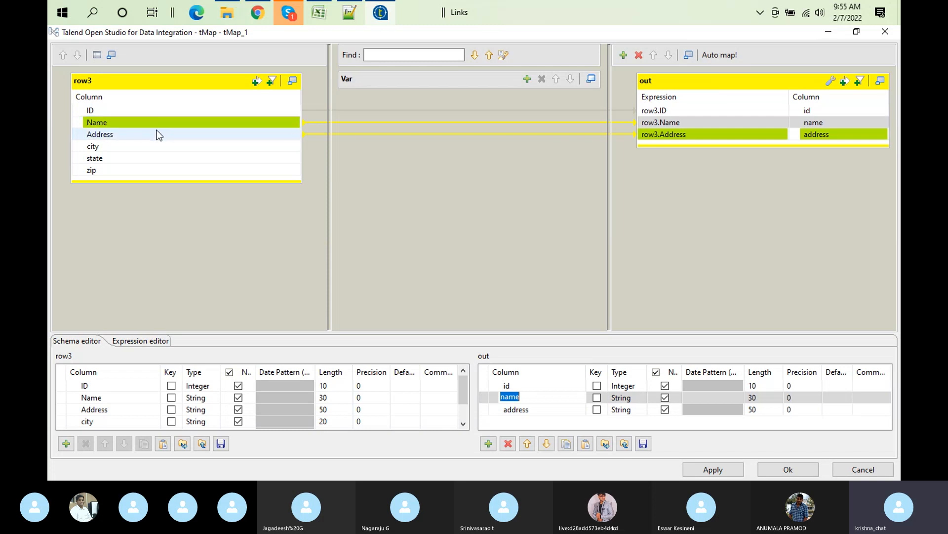
pyautogui.keyDown('ctrl'); pyautogui.click(107, 134); pyautogui.keyUp('ctrl')
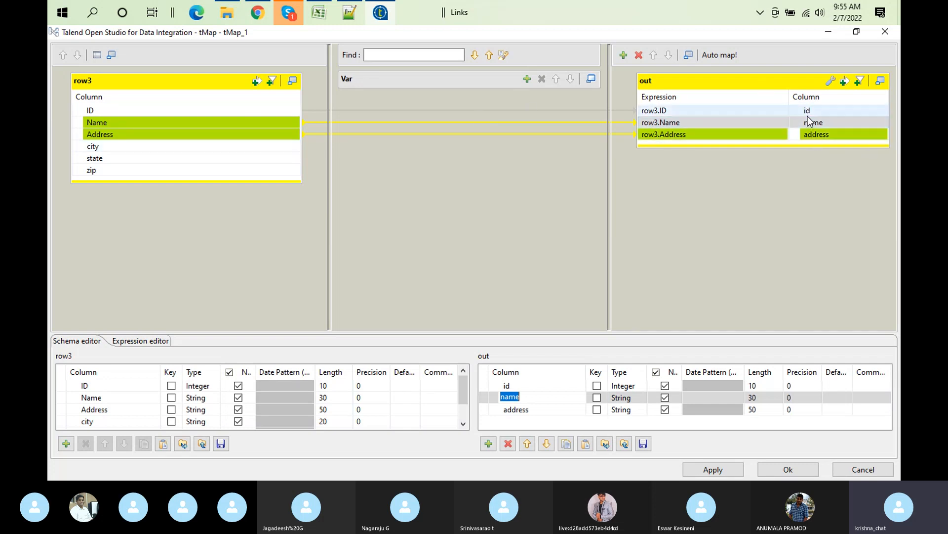
pyautogui.click(510, 387)
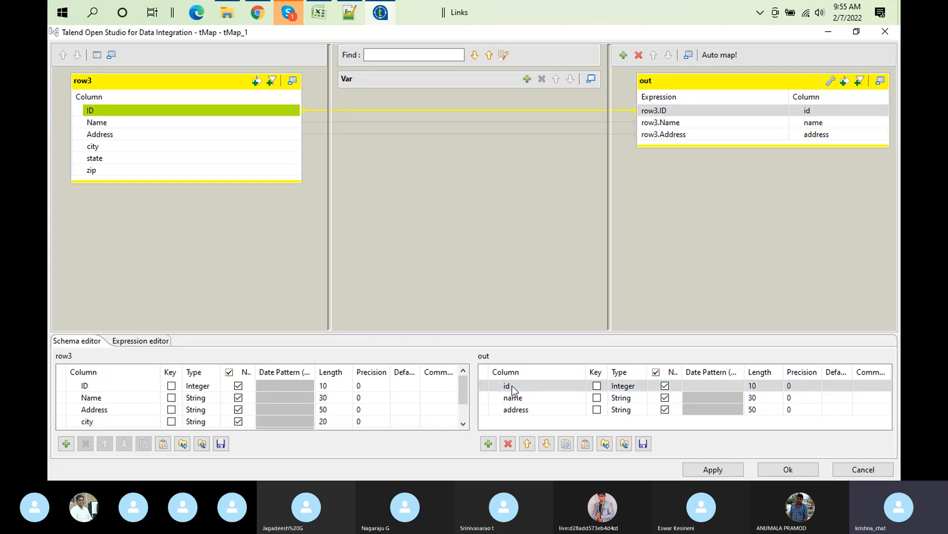
pyautogui.click(514, 386)
pyautogui.write('ID')
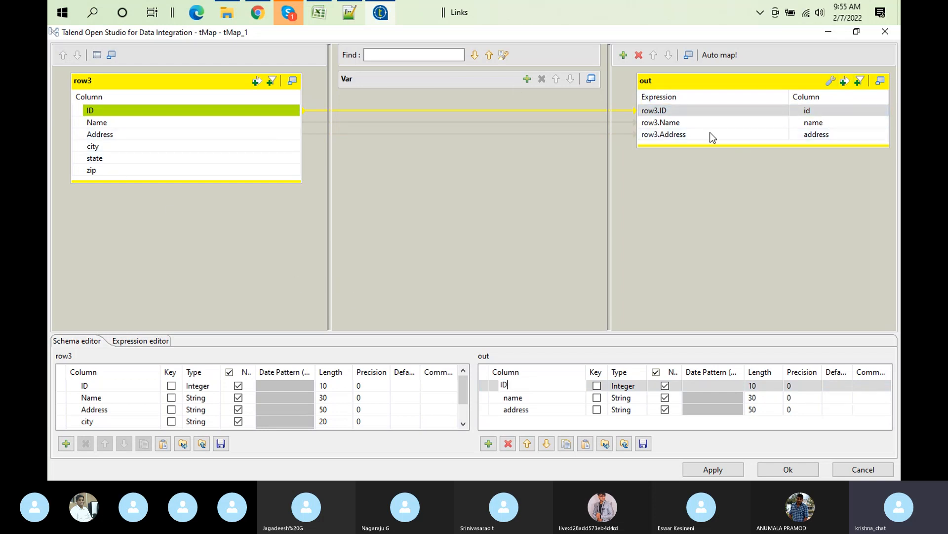
# Step: Clear the out table's row3.ID expression and auto map the ID column again
pyautogui.click(672, 110)
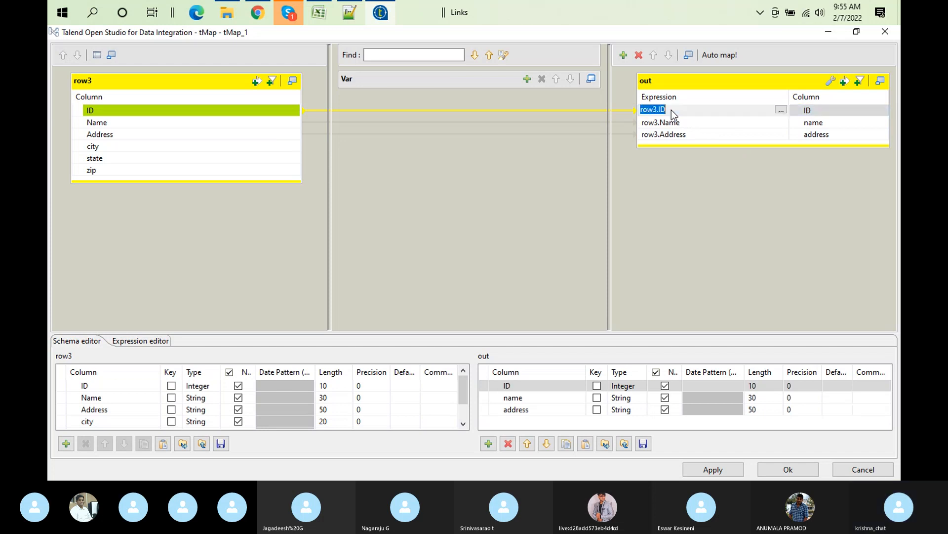
pyautogui.press('Delete')
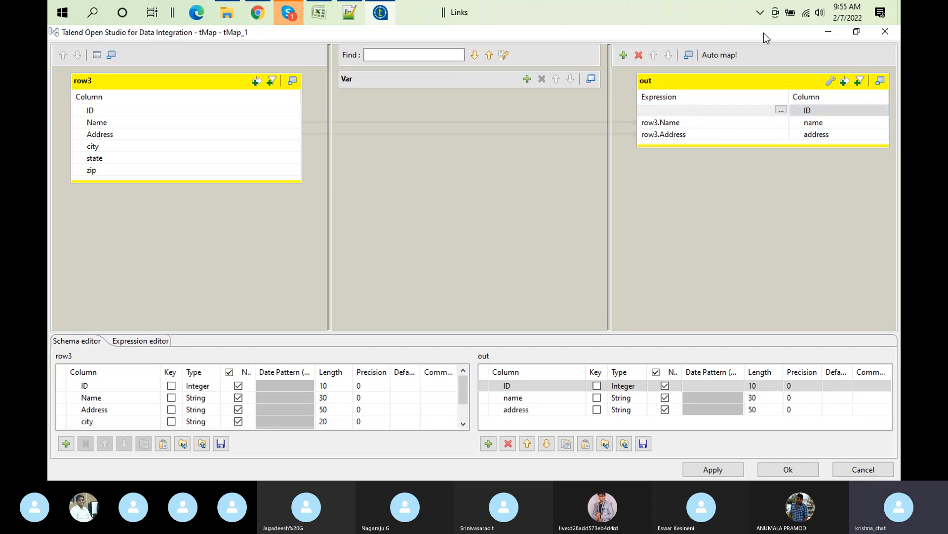
pyautogui.click(733, 57)
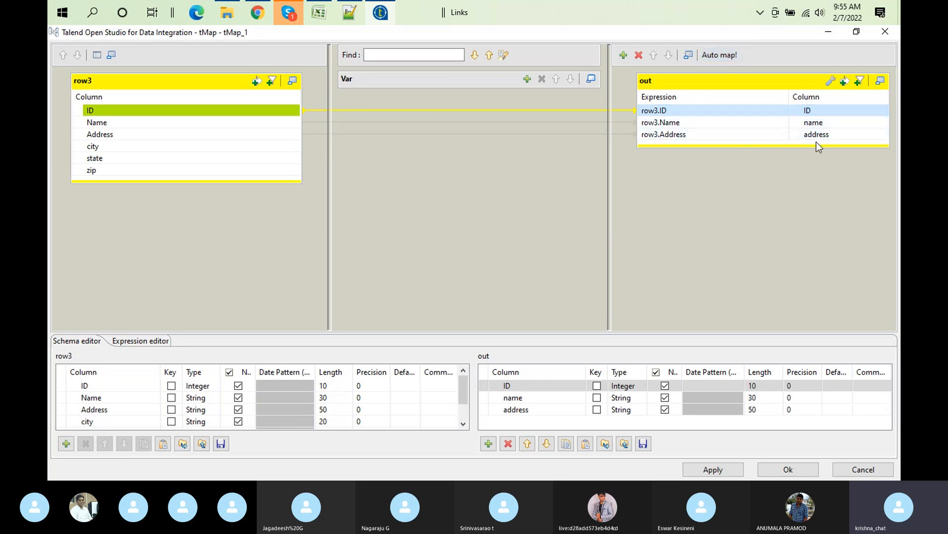
# Step: Rename the out table's address column to address_data in the schema editor
pyautogui.click(532, 411)
pyautogui.click(504, 408)
pyautogui.click(532, 411)
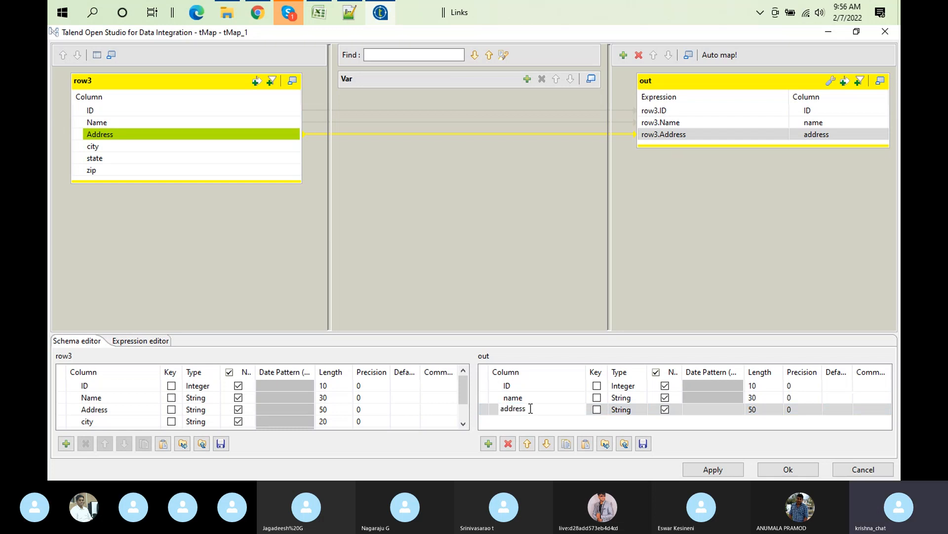
pyautogui.write('_data')
# Step: Clear the out table's row3.Address expression and try to auto map the address_data column
pyautogui.click(706, 135)
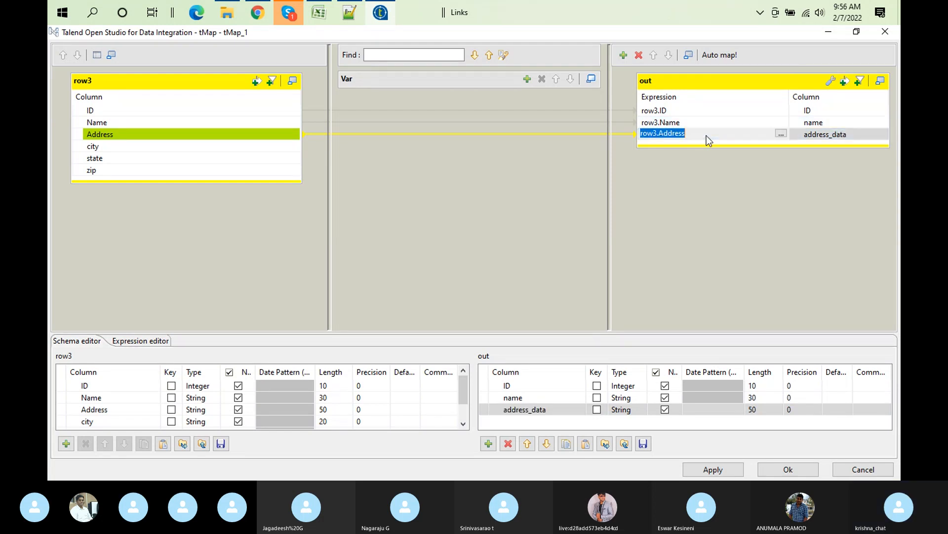
pyautogui.press('BackSpace')
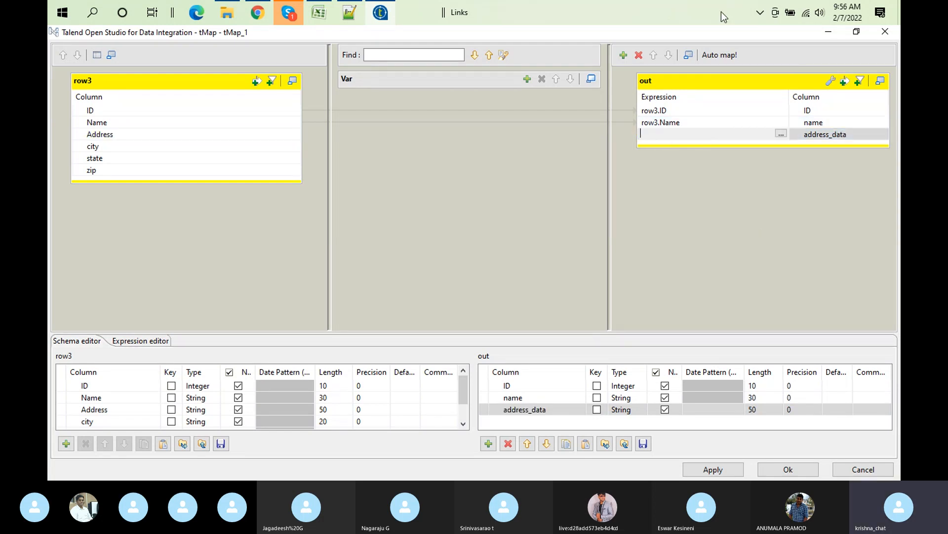
pyautogui.click(723, 55)
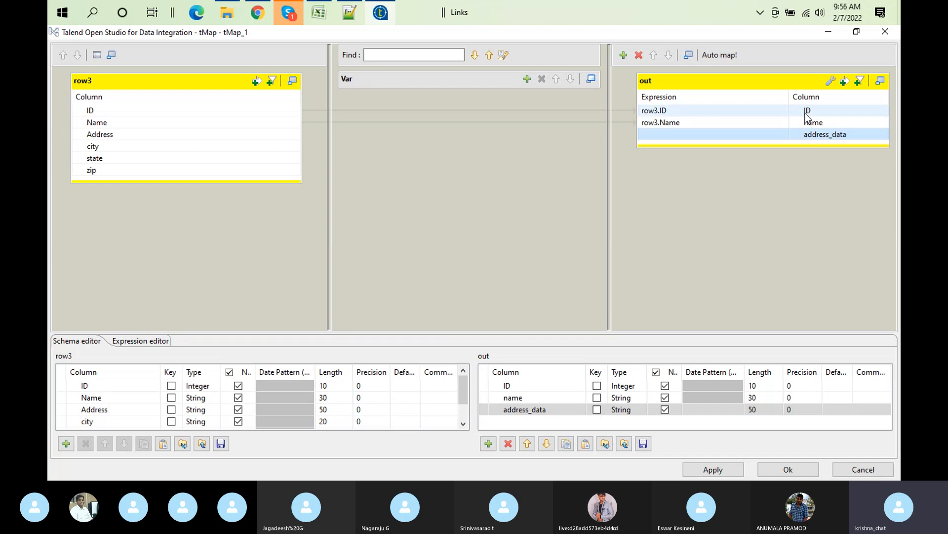
# Step: Rename the out table's ID column back to lowercase id in the schema editor
pyautogui.click(510, 386)
pyautogui.write('id')
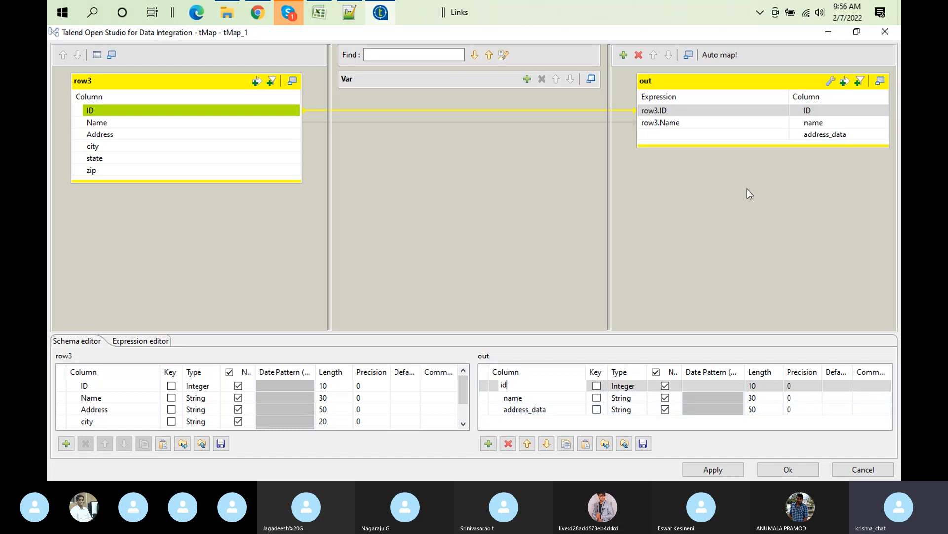
pyautogui.click(89, 136)
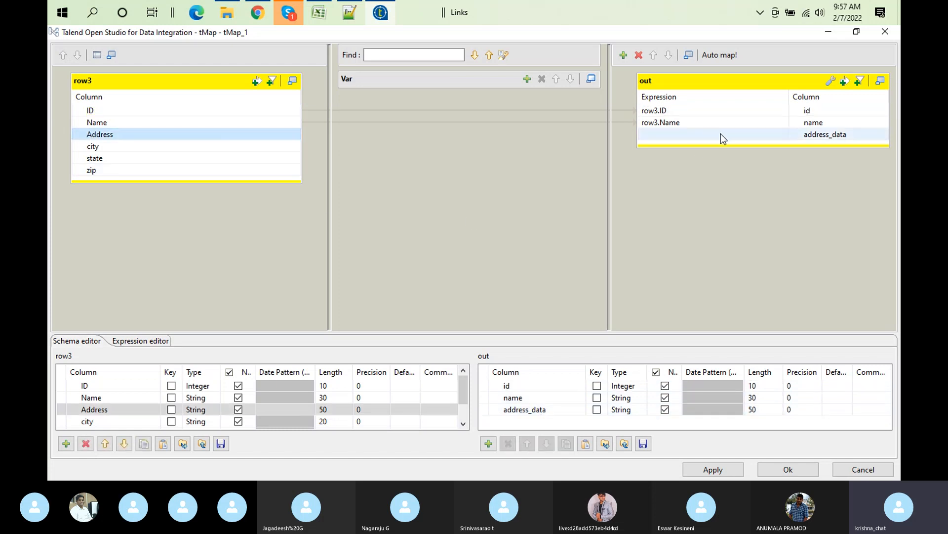
# Step: Map row3's Address manually to the out table's address_data column, and accept the mapping with changes propagated
pyautogui.moveTo(106, 136); pyautogui.dragTo(656, 138)
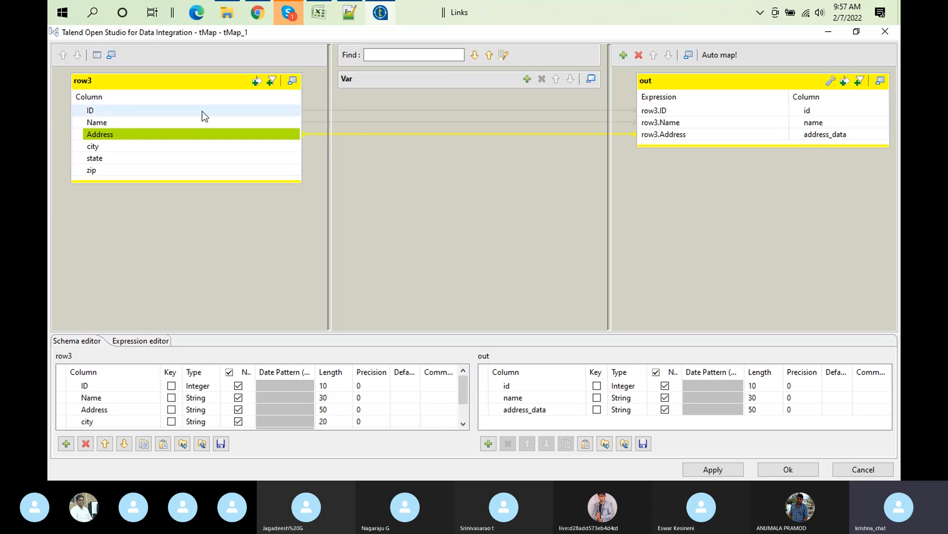
pyautogui.click(787, 467)
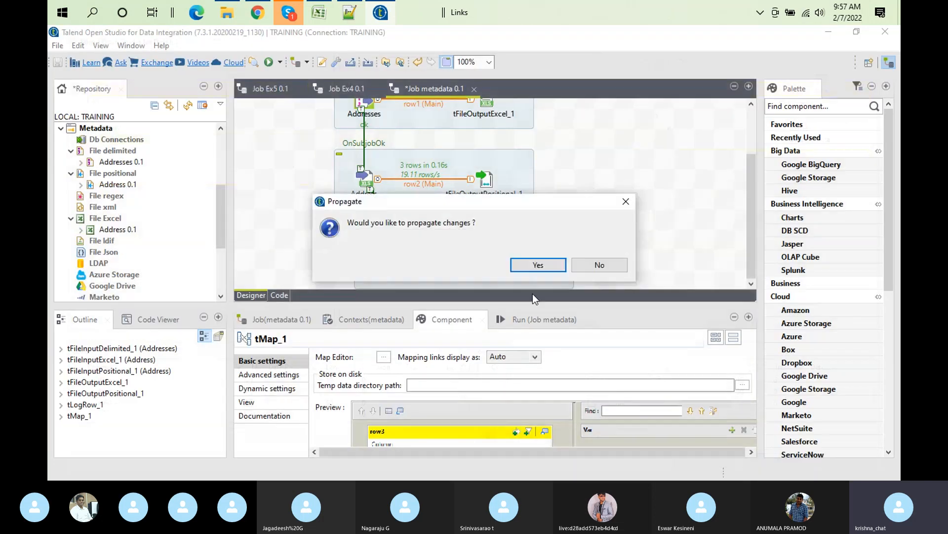
pyautogui.click(530, 267)
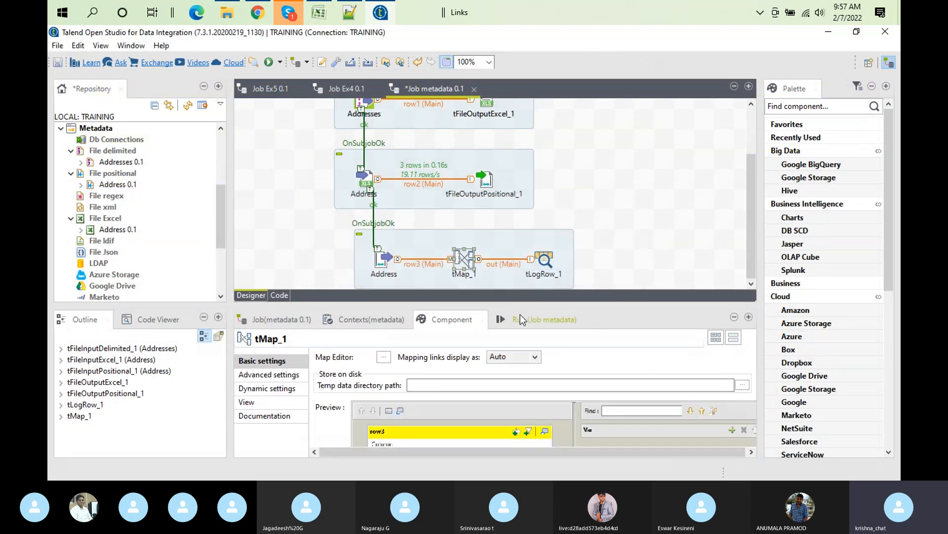
# Step: Clear the previous console output and run the metadata job
pyautogui.click(523, 319)
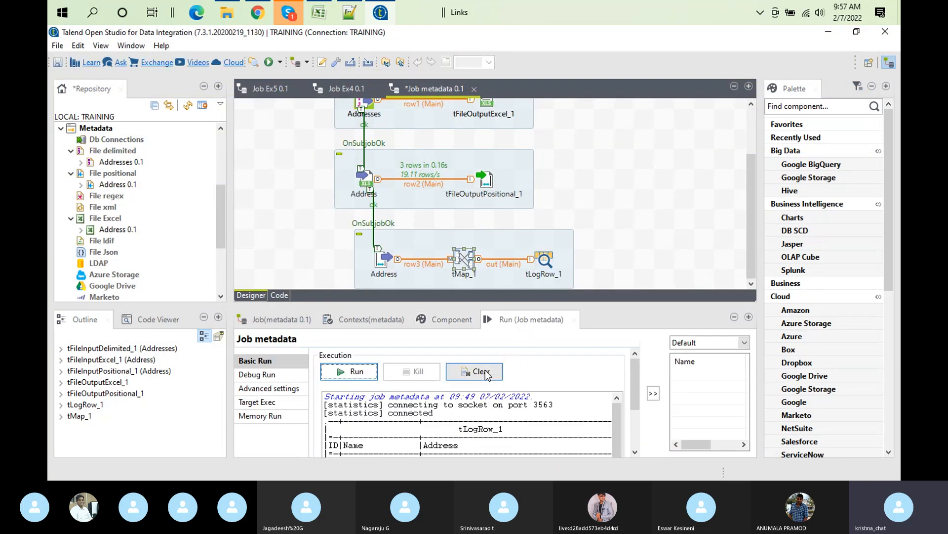
pyautogui.click(450, 376)
pyautogui.click(351, 372)
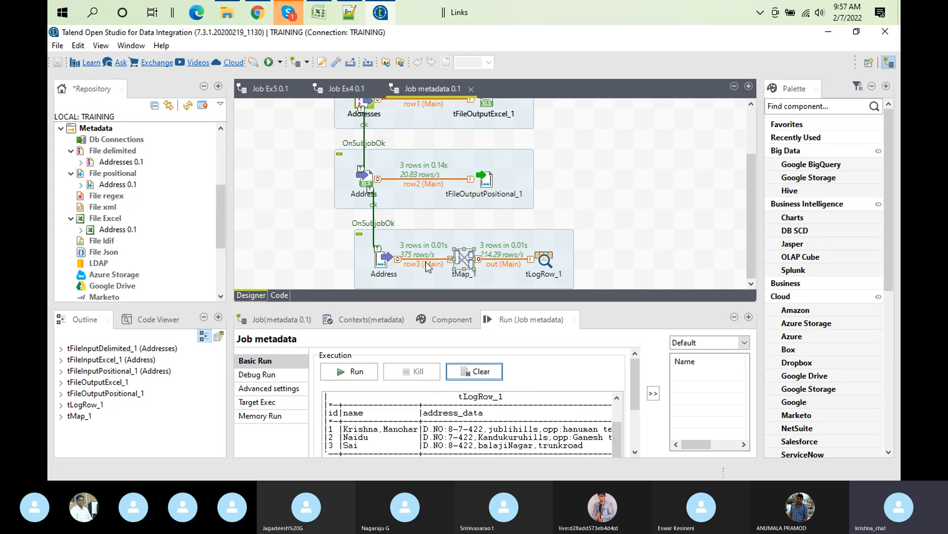
# Step: Examine tMap_1's mapping from row3 to the out table and the Address and tFileOutputPositional_1 components in the job
pyautogui.click(467, 256)
pyautogui.doubleClick(465, 259)
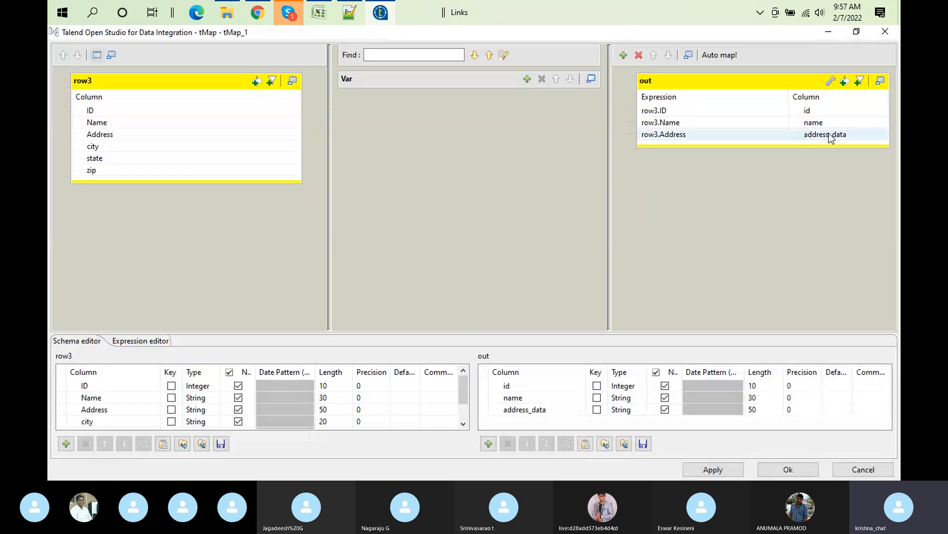
pyautogui.click(829, 138)
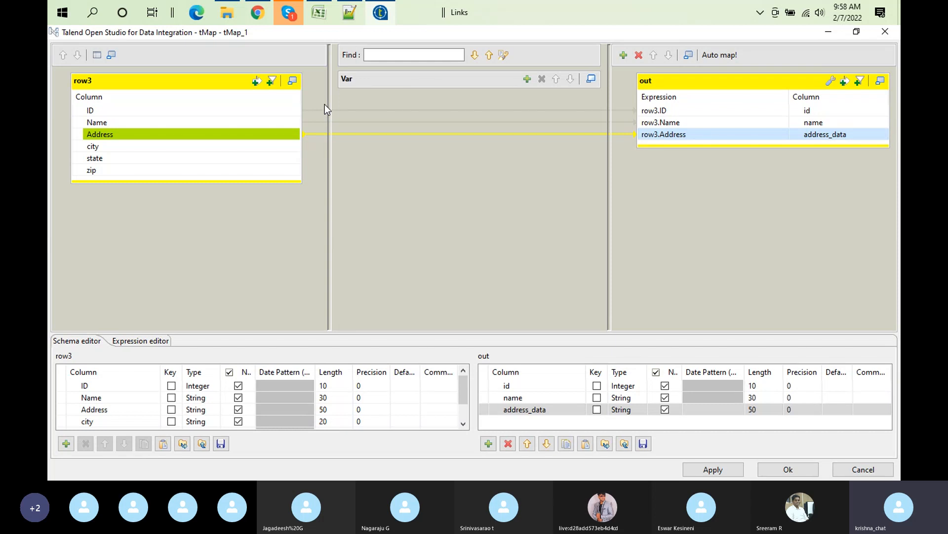
pyautogui.click(790, 473)
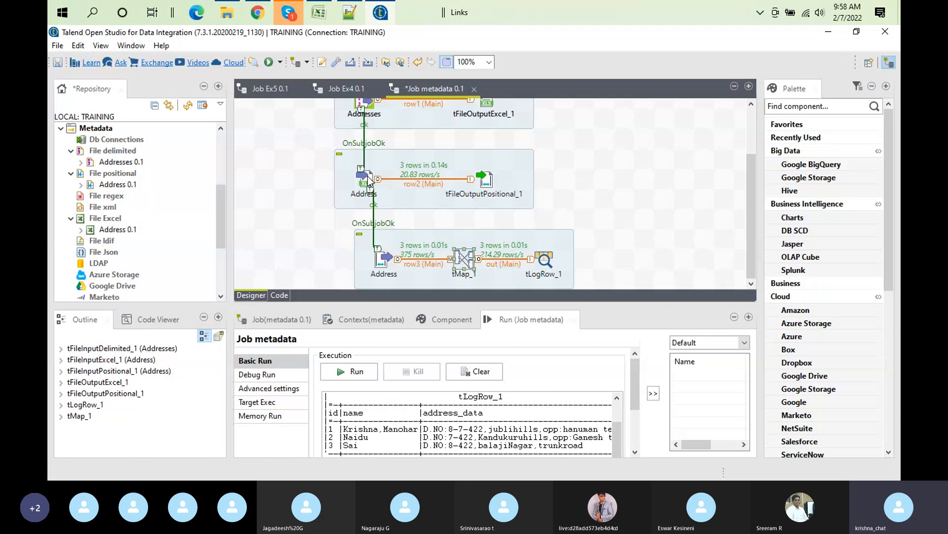
pyautogui.click(369, 183)
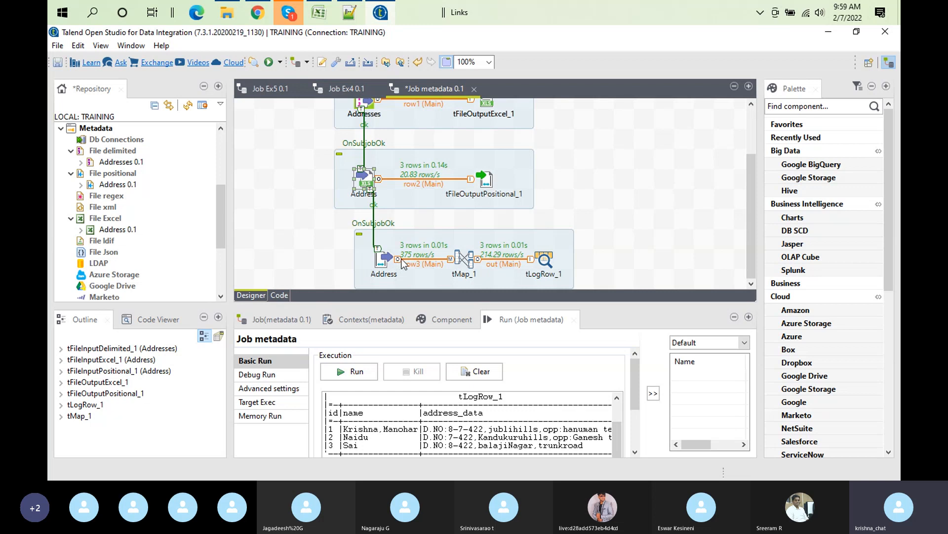
pyautogui.doubleClick(465, 260)
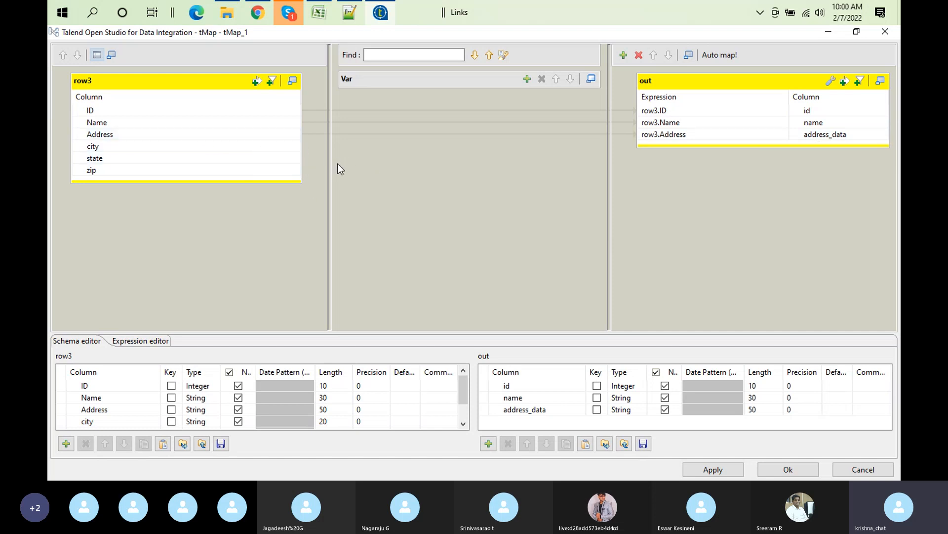
pyautogui.click(789, 469)
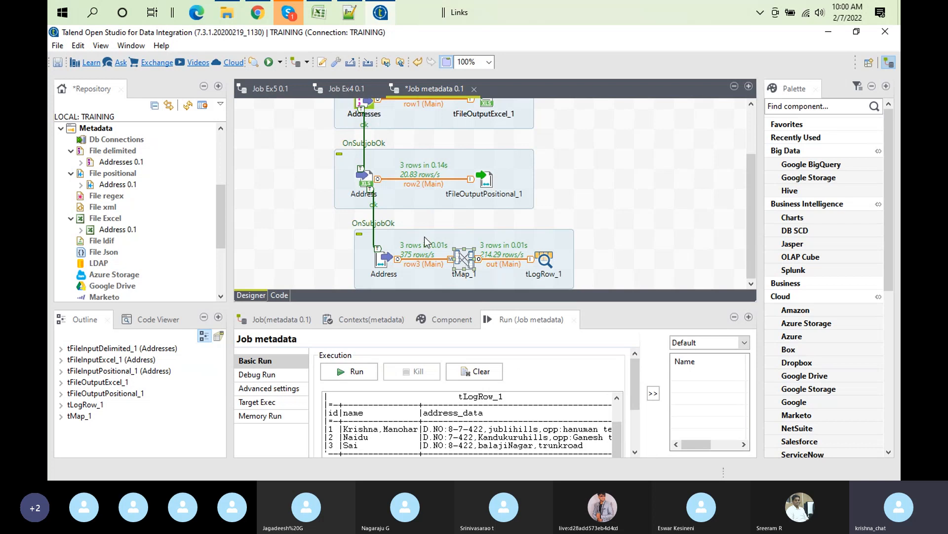
pyautogui.doubleClick(364, 178)
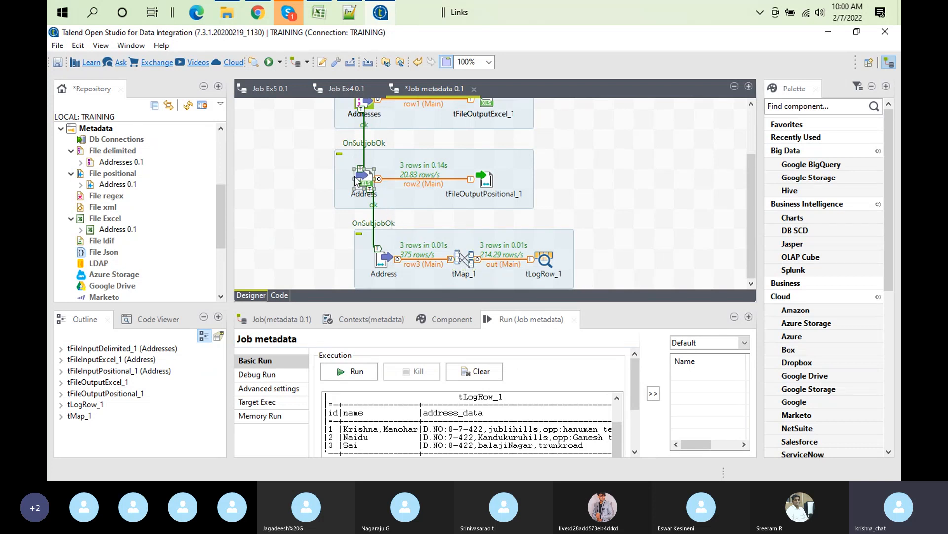
pyautogui.click(482, 184)
pyautogui.click(465, 255)
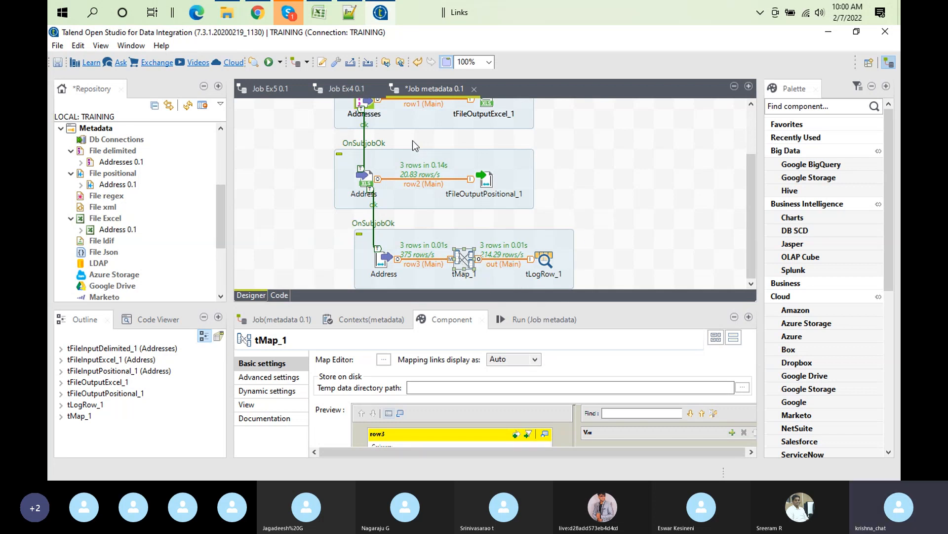
# Step: Add a new output table named allfields in tMap_1's map editor
pyautogui.click(465, 260)
pyautogui.doubleClick(464, 260)
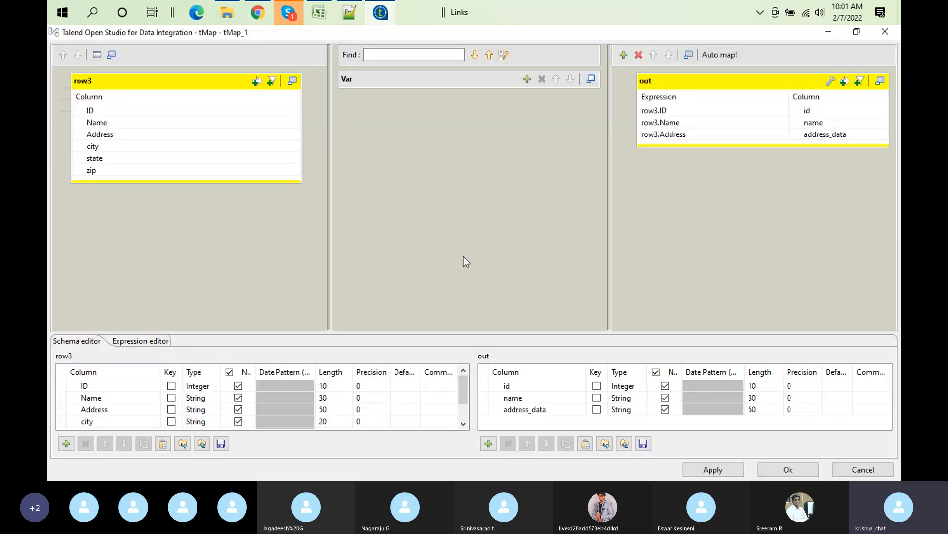
pyautogui.click(623, 54)
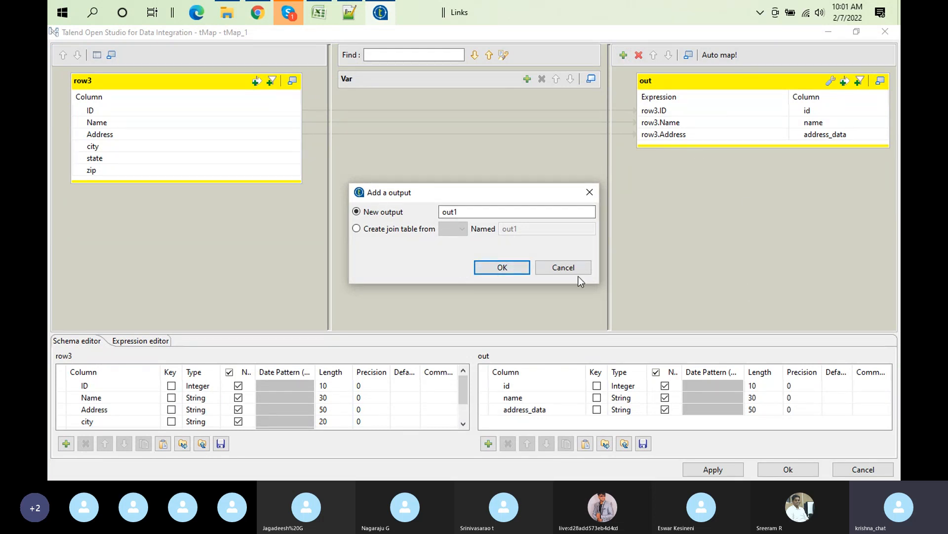
pyautogui.click(587, 192)
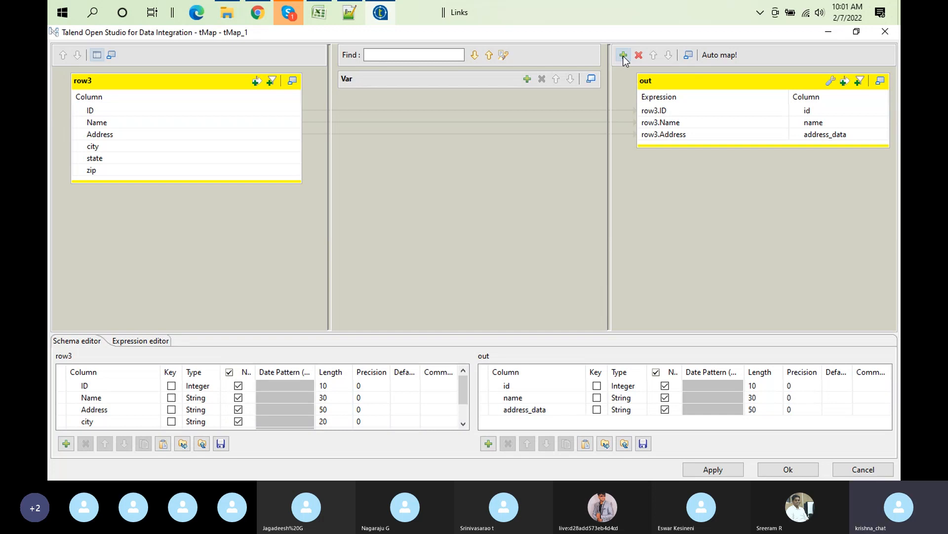
pyautogui.click(624, 56)
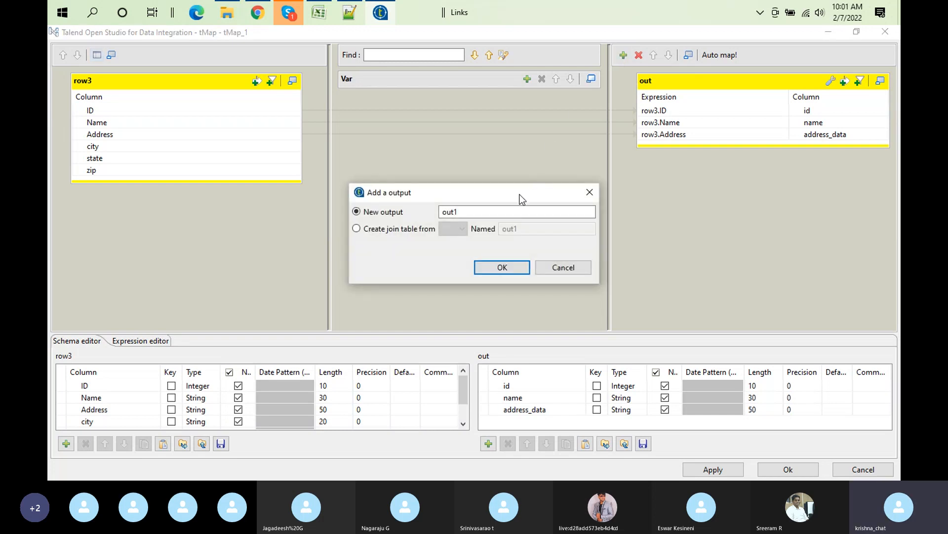
pyautogui.click(465, 214)
pyautogui.press('BackSpace')
pyautogui.press('BackSpace')
pyautogui.press('BackSpace')
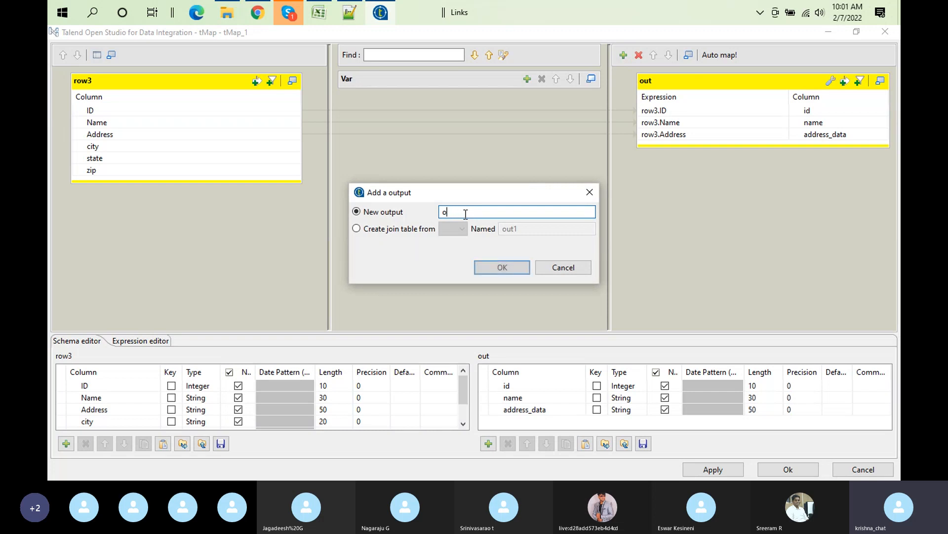
pyautogui.press('BackSpace')
pyautogui.write('allfields')
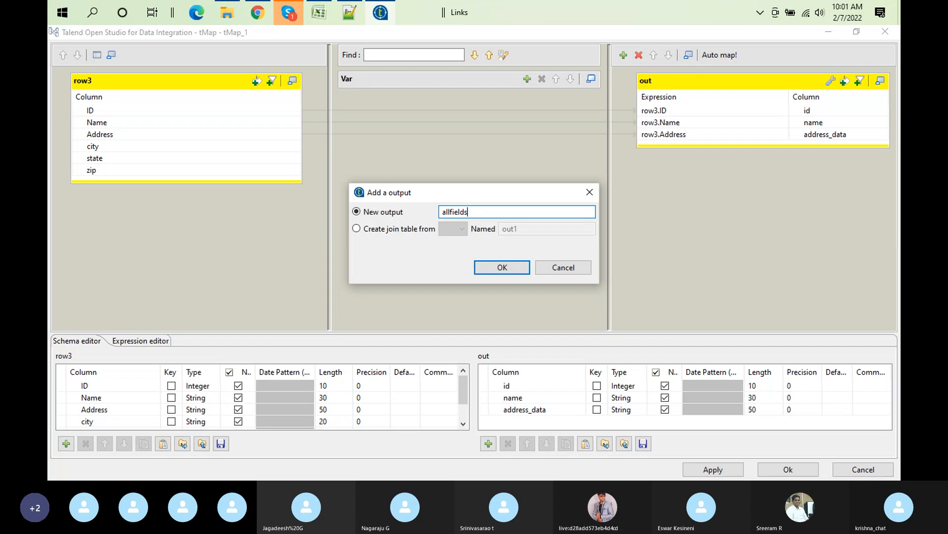
pyautogui.click(509, 271)
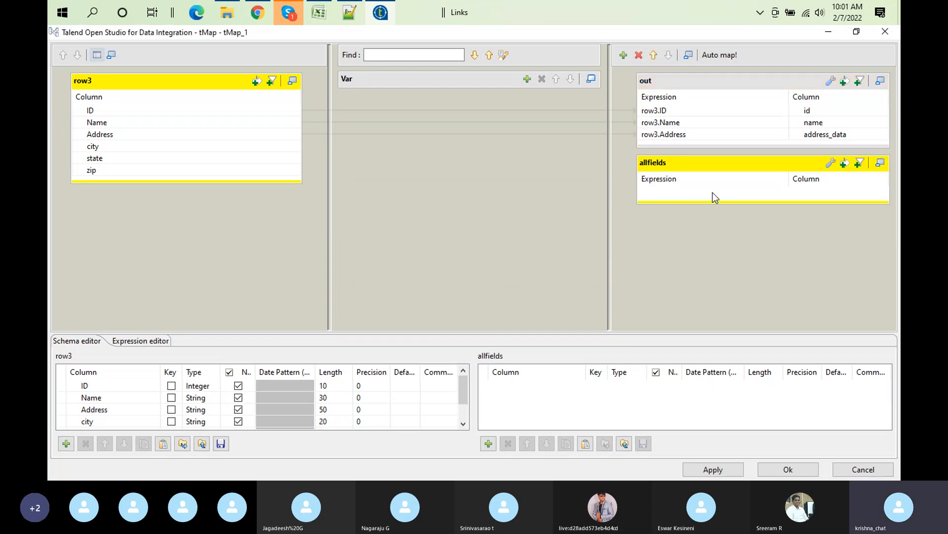
# Step: Map all row3 columns from ID to zip into the empty allfields output table
pyautogui.click(90, 109)
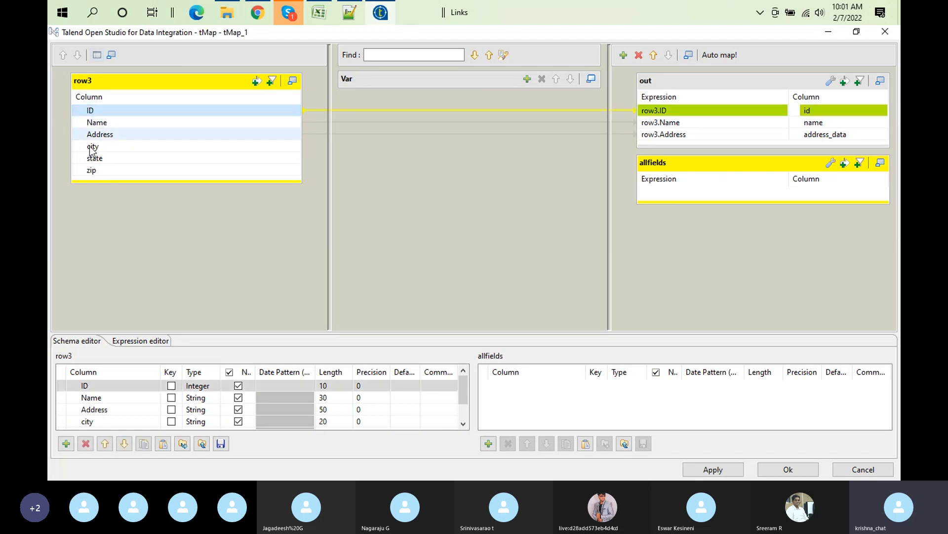
pyautogui.keyDown('shift'); pyautogui.click(91, 169); pyautogui.keyUp('shift')
pyautogui.moveTo(190, 110); pyautogui.dragTo(775, 197)
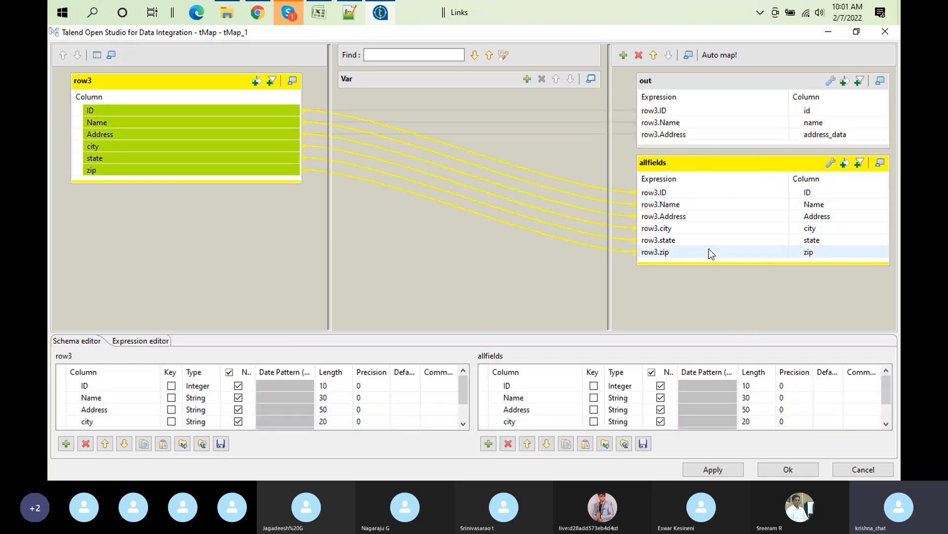
# Step: Accept the tMap_1 mapping changes and add a second tLogRow component below tLogRow_1 in the metadata job
pyautogui.click(776, 467)
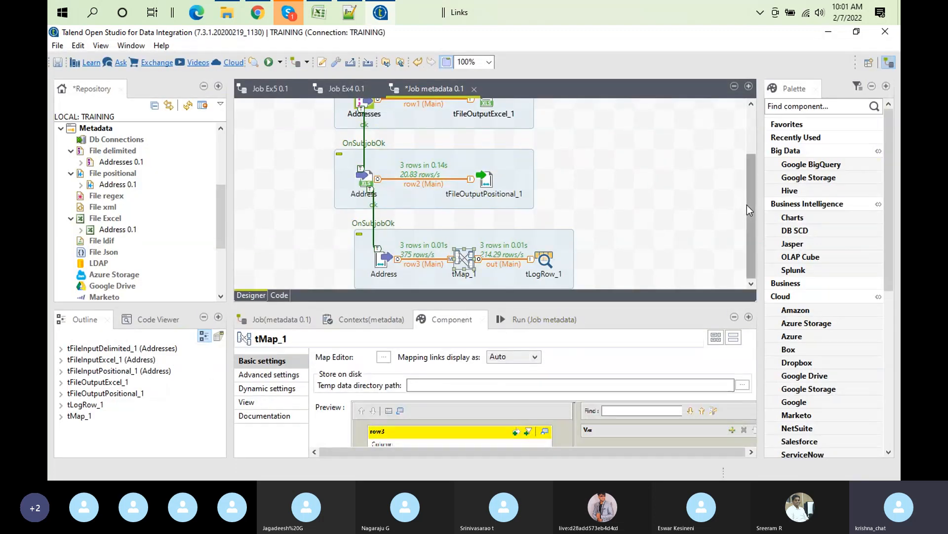
pyautogui.click(638, 274)
pyautogui.write('tlog')
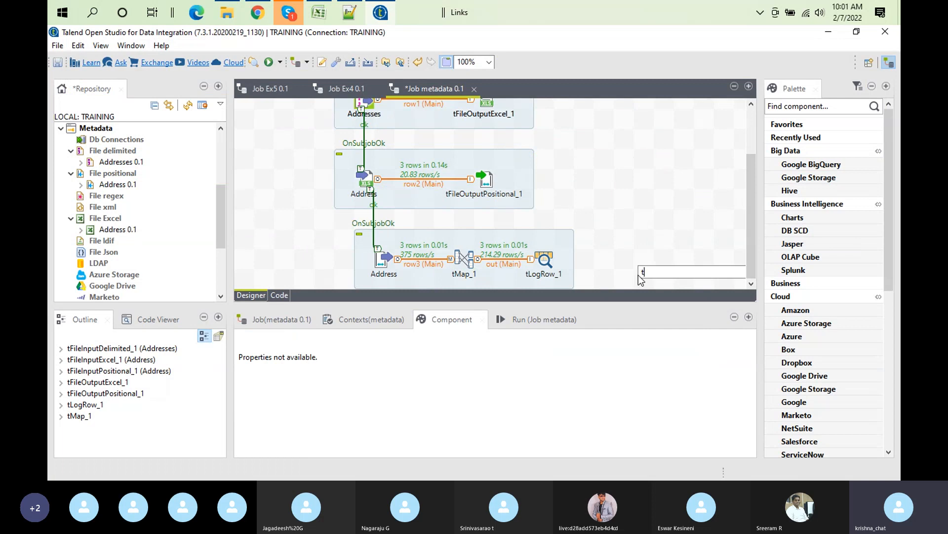
pyautogui.press('Return')
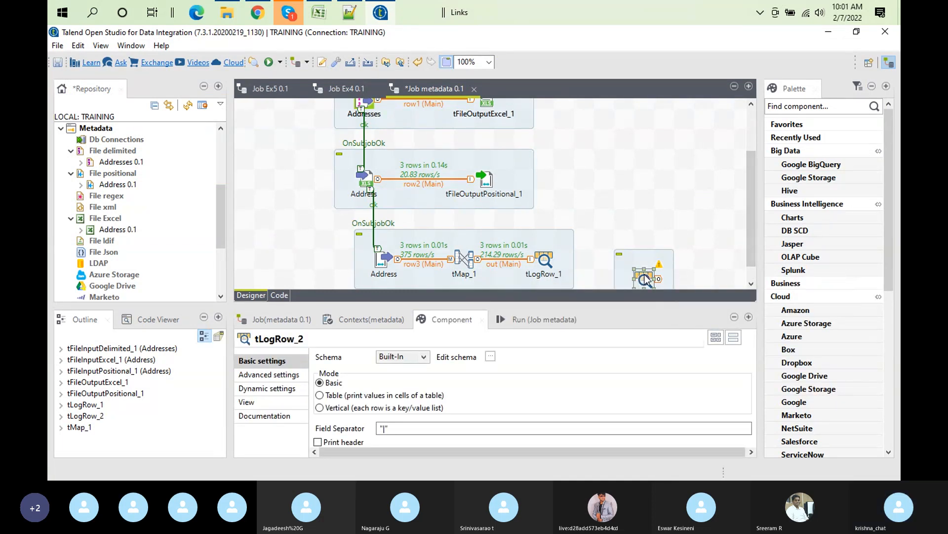
pyautogui.moveTo(646, 275); pyautogui.dragTo(518, 326)
pyautogui.moveTo(749, 188); pyautogui.dragTo(749, 230)
# Step: Connect tMap_1's allfields output row to tLogRow_2 and sync the columns of tLogRow_2
pyautogui.click(461, 170)
pyautogui.rightClick(460, 170)
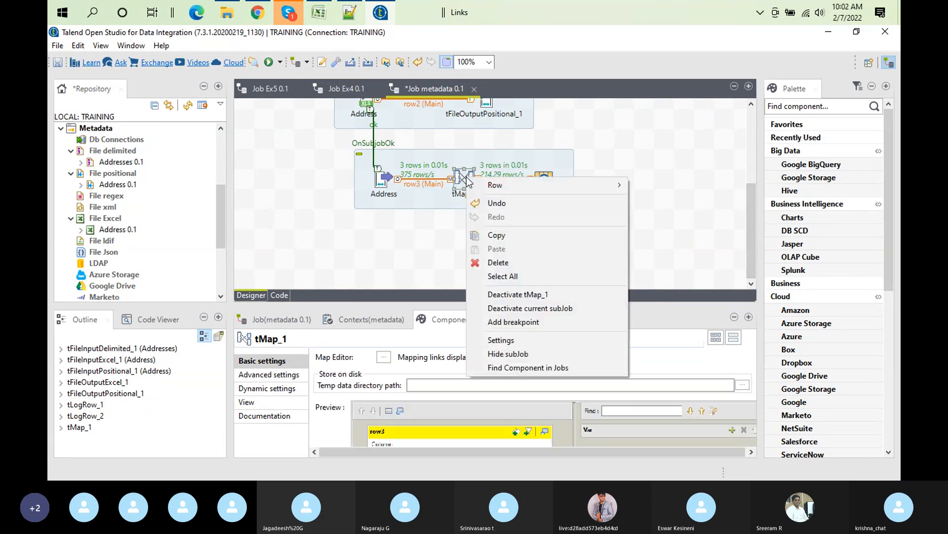
pyautogui.moveTo(528, 194)
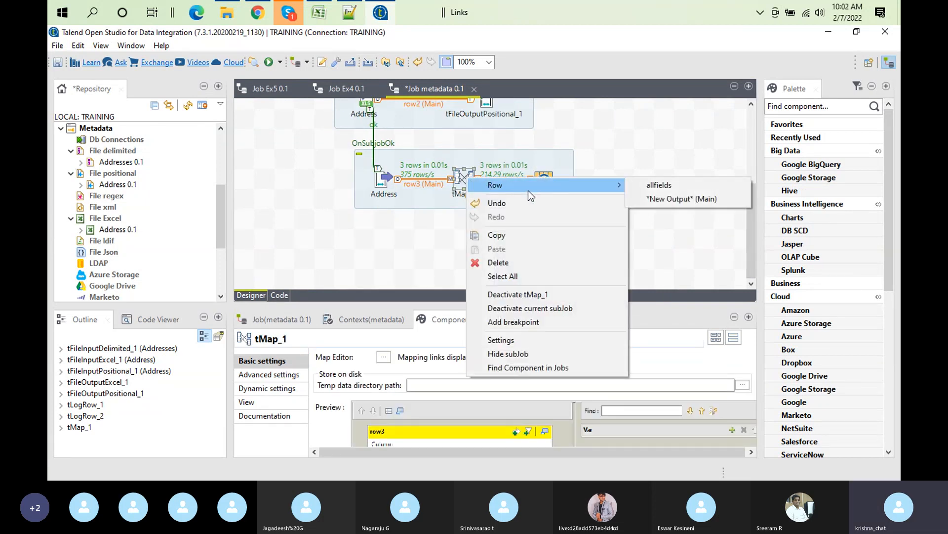
pyautogui.click(655, 185)
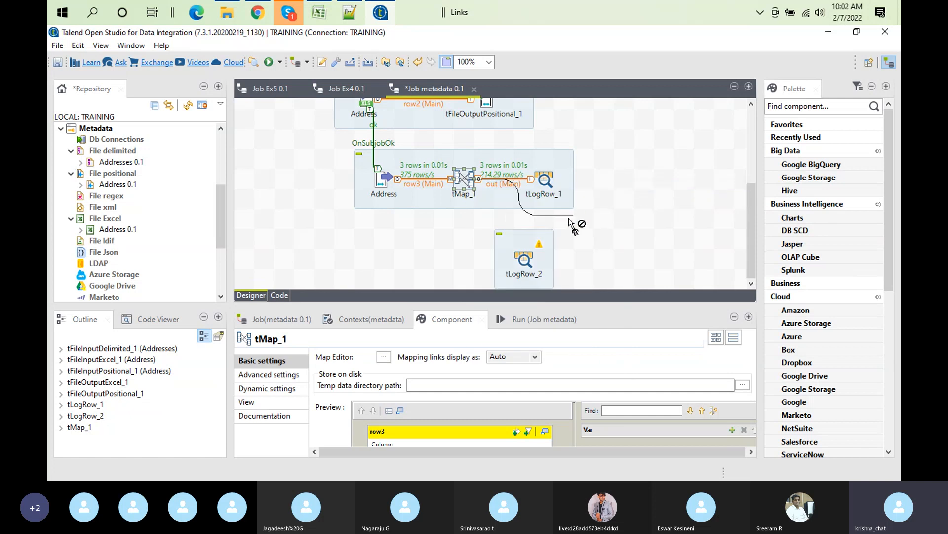
pyautogui.click(533, 267)
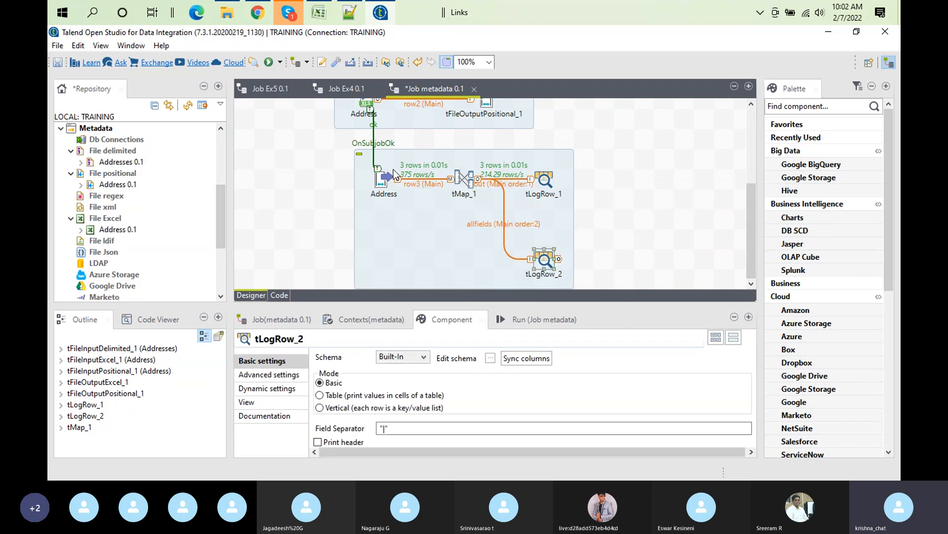
pyautogui.click(518, 348)
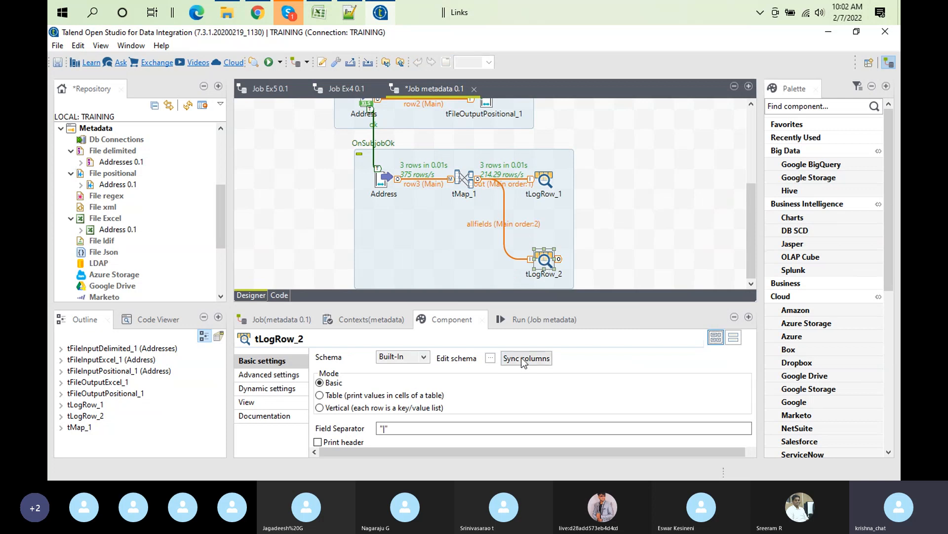
pyautogui.click(521, 360)
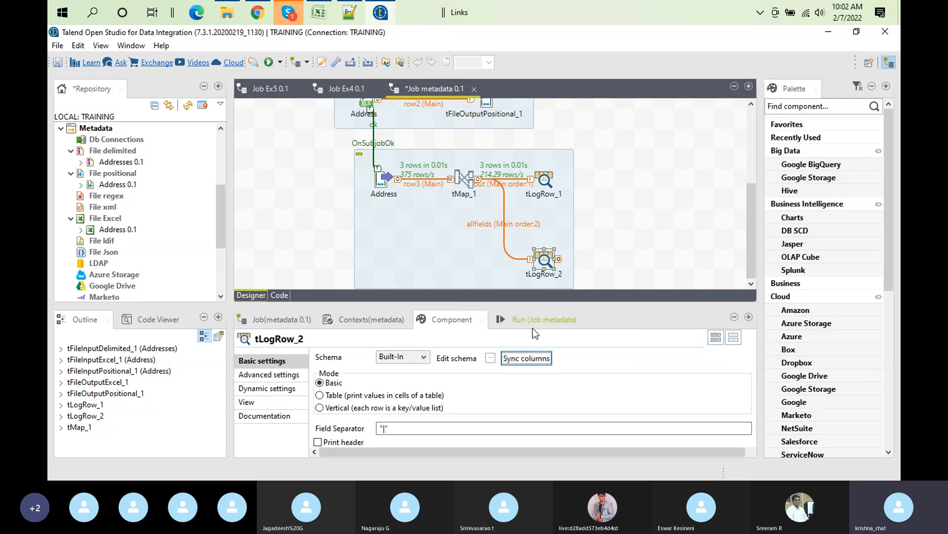
# Step: Set tLogRow_2's mode to Table (print values in cells of a table) and sync its columns again
pyautogui.click(533, 326)
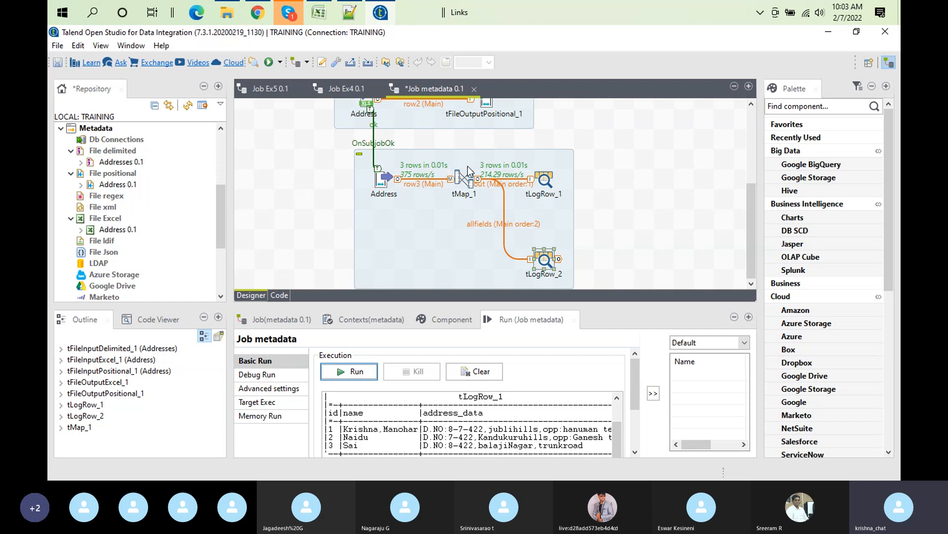
pyautogui.doubleClick(546, 261)
pyautogui.click(326, 396)
pyautogui.click(524, 358)
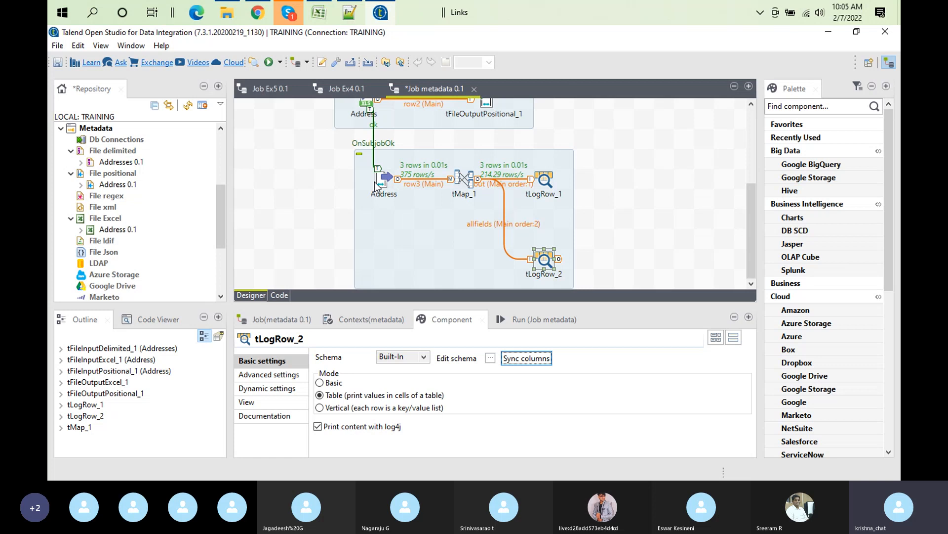
# Step: Clear the console, run the metadata job and examine the tLogRow_1 and tLogRow_2 tables in the enlarged output
pyautogui.click(544, 319)
pyautogui.click(475, 371)
pyautogui.click(355, 371)
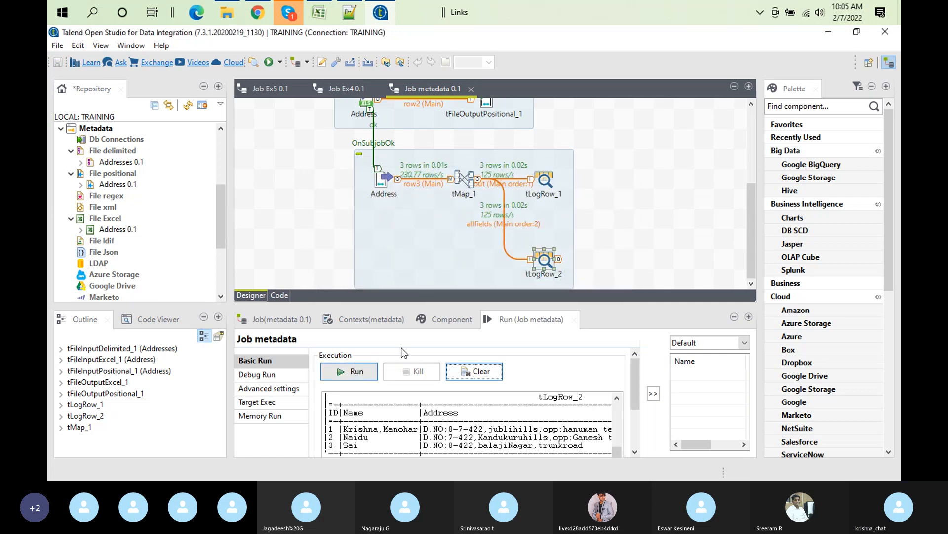
pyautogui.doubleClick(511, 322)
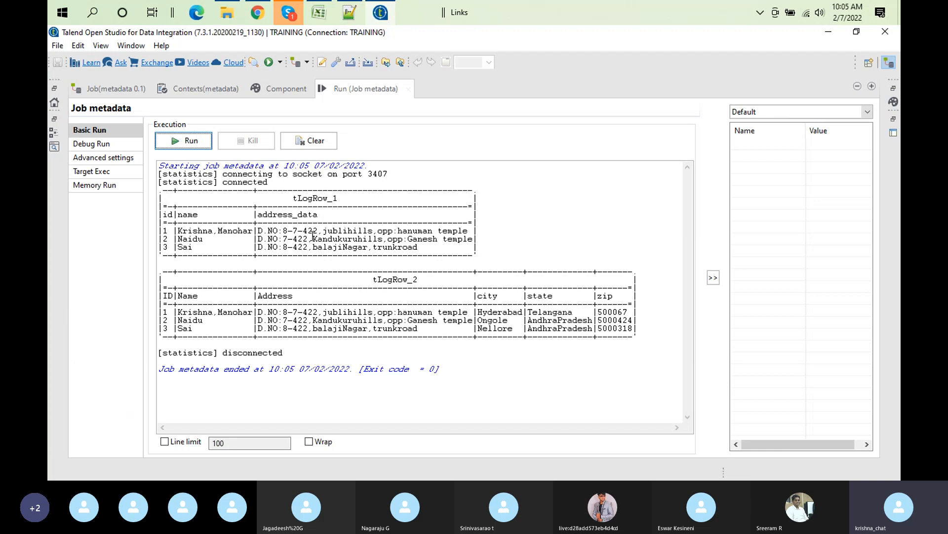
pyautogui.moveTo(476, 255); pyautogui.dragTo(654, 346)
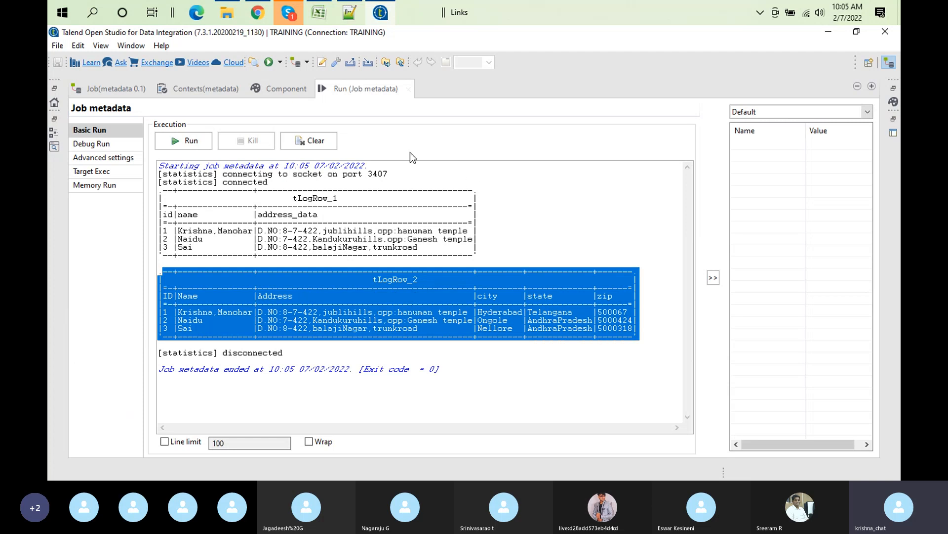
pyautogui.doubleClick(347, 93)
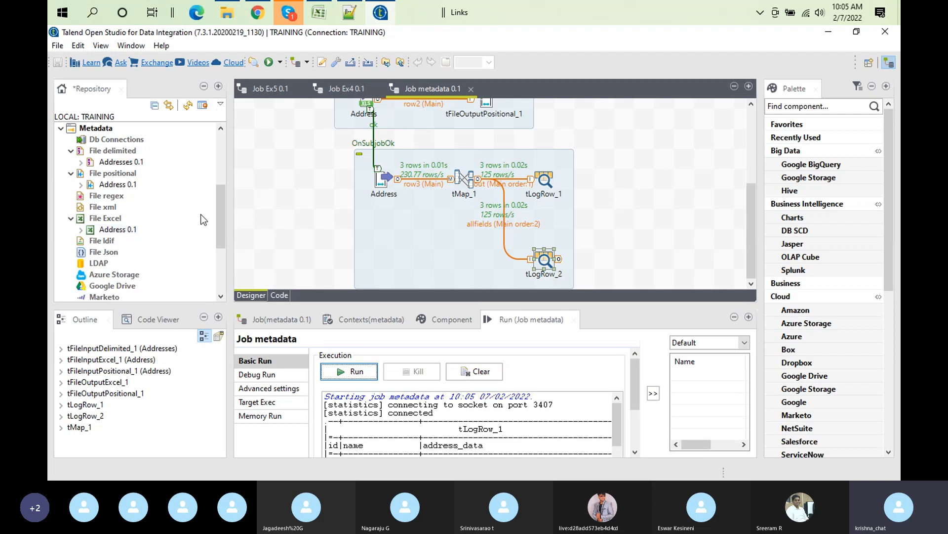
# Step: Switch to the open job Ex4
pyautogui.click(345, 90)
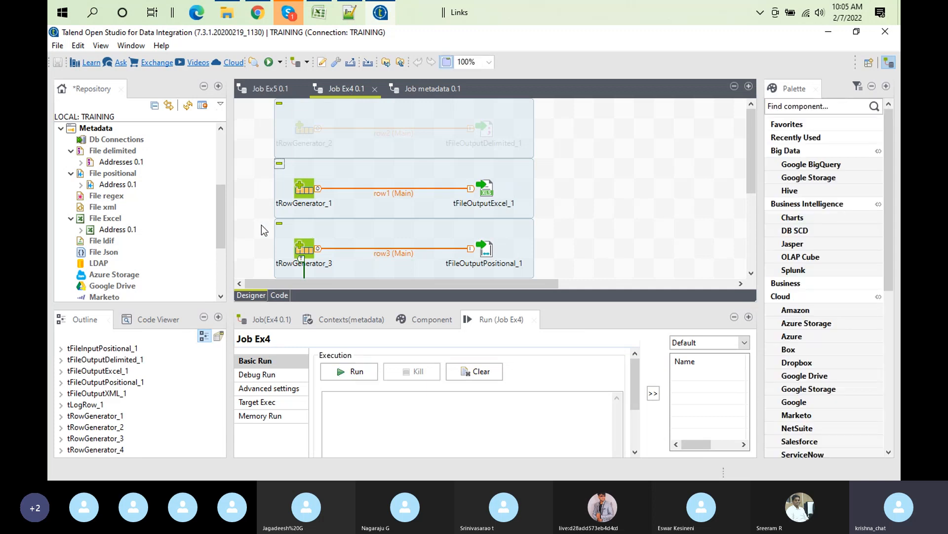
pyautogui.moveTo(113, 186); pyautogui.dragTo(695, 199)
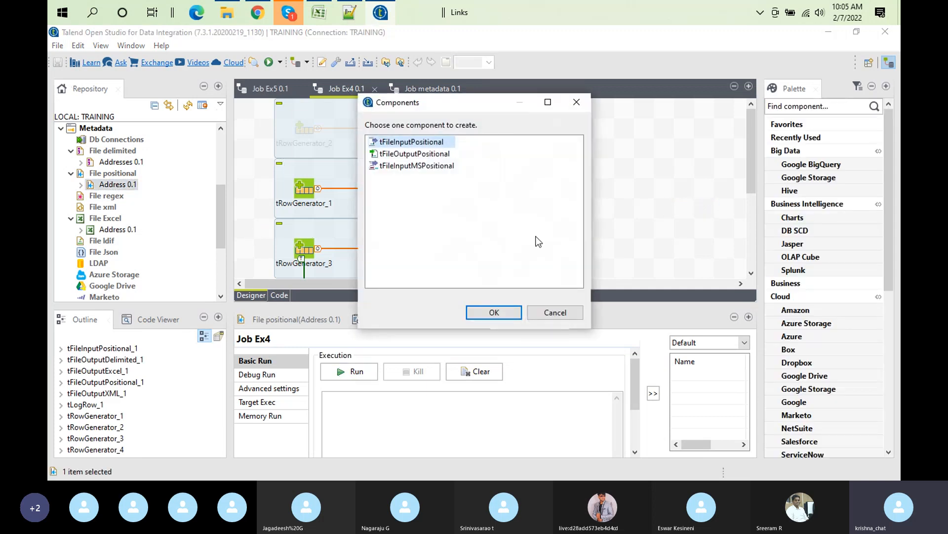
pyautogui.click(491, 311)
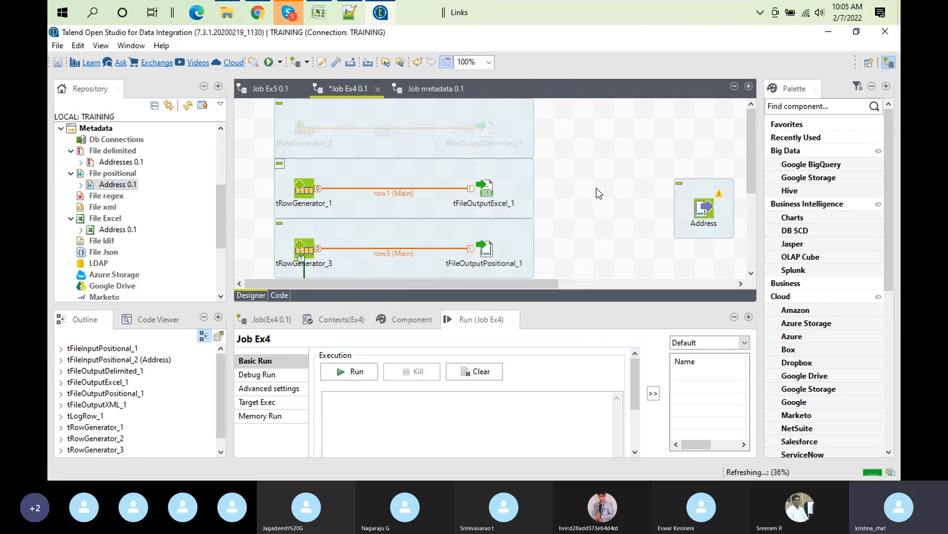
pyautogui.click(704, 213)
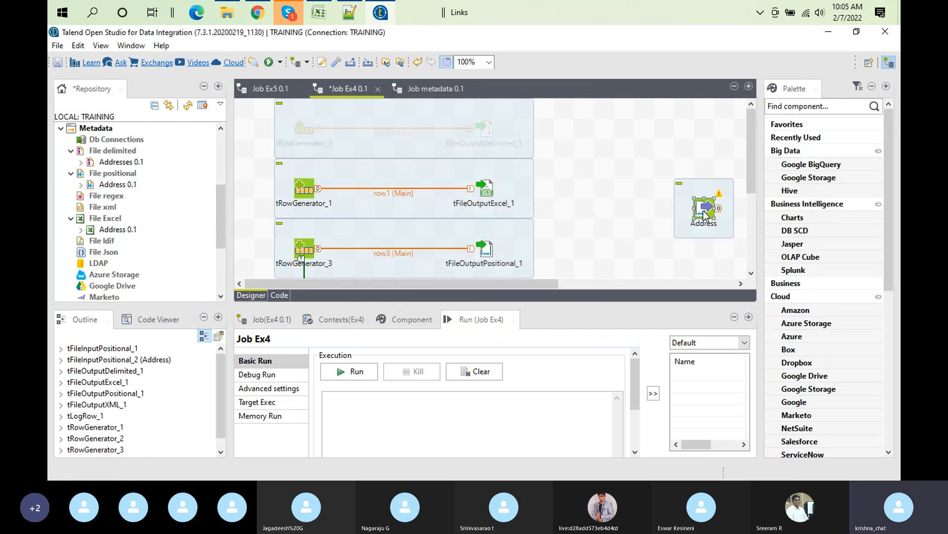
pyautogui.press('Delete')
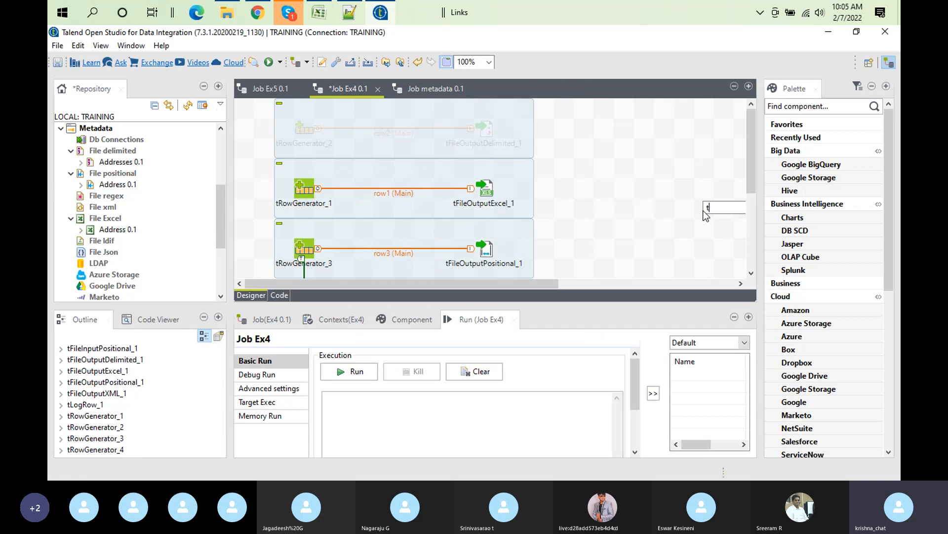
# Step: Add a tFileInputPositional component in the empty canvas area beside the row1 subjob of Ex4 and open its settings
pyautogui.write('tfile')
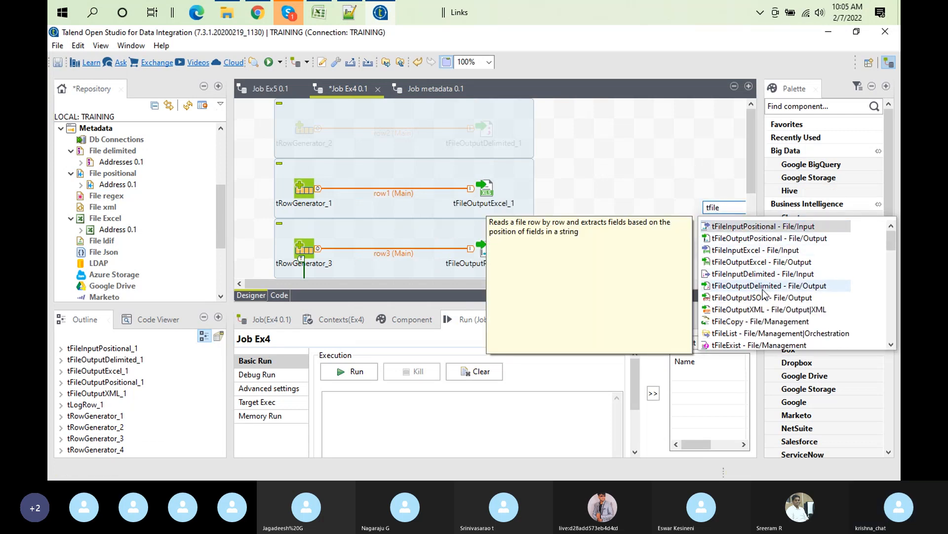
pyautogui.write('input')
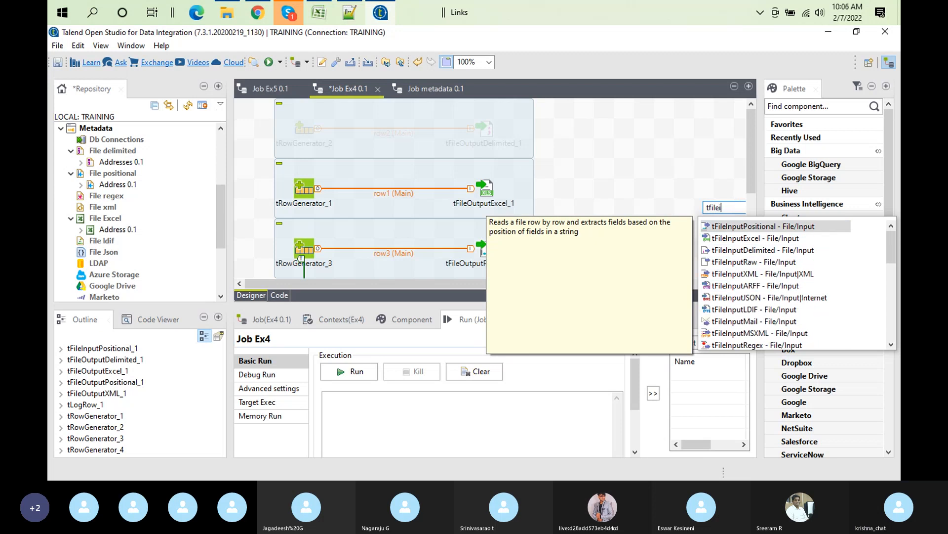
pyautogui.doubleClick(782, 226)
pyautogui.doubleClick(702, 206)
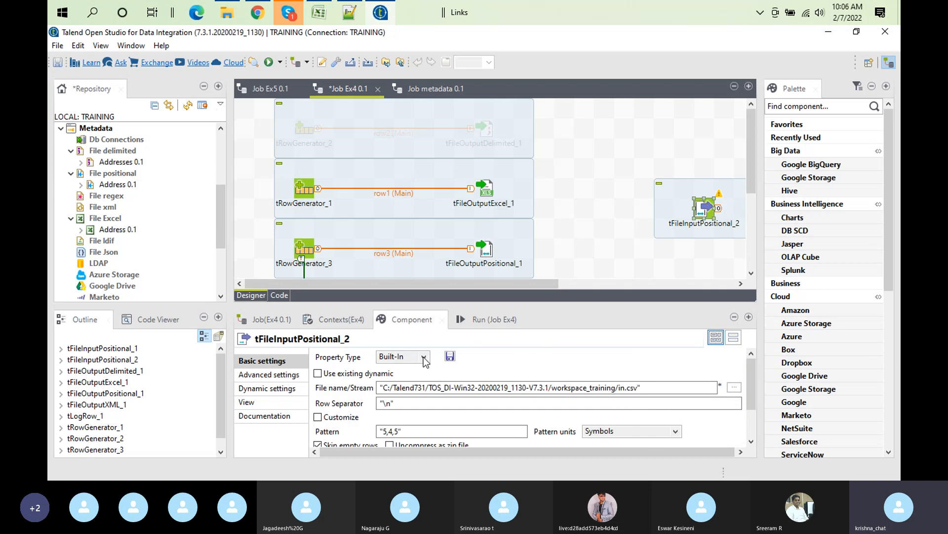
# Step: Set tFileInputPositional_2's property type to Repository and link it to the File positional metadata Address 0.1
pyautogui.click(422, 357)
pyautogui.click(397, 378)
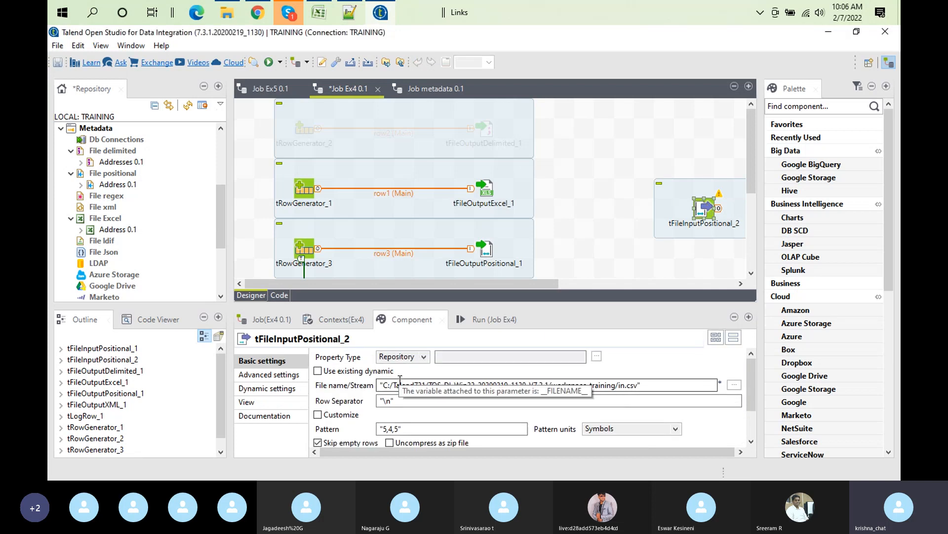
pyautogui.click(597, 356)
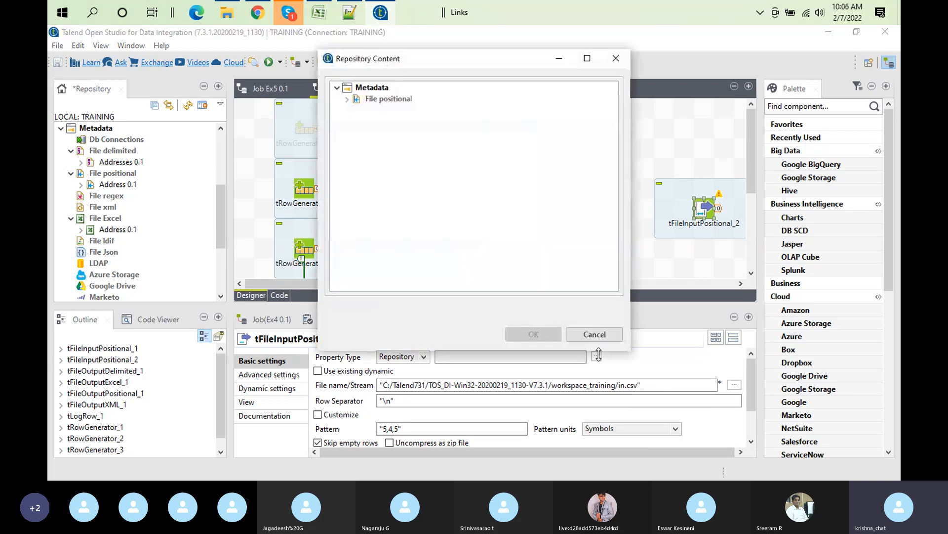
pyautogui.click(347, 98)
pyautogui.click(374, 112)
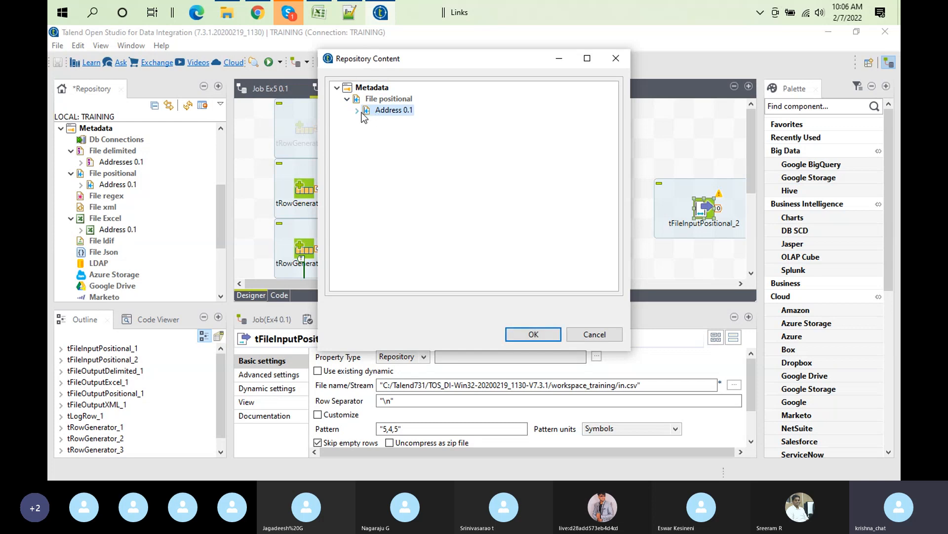
pyautogui.click(534, 335)
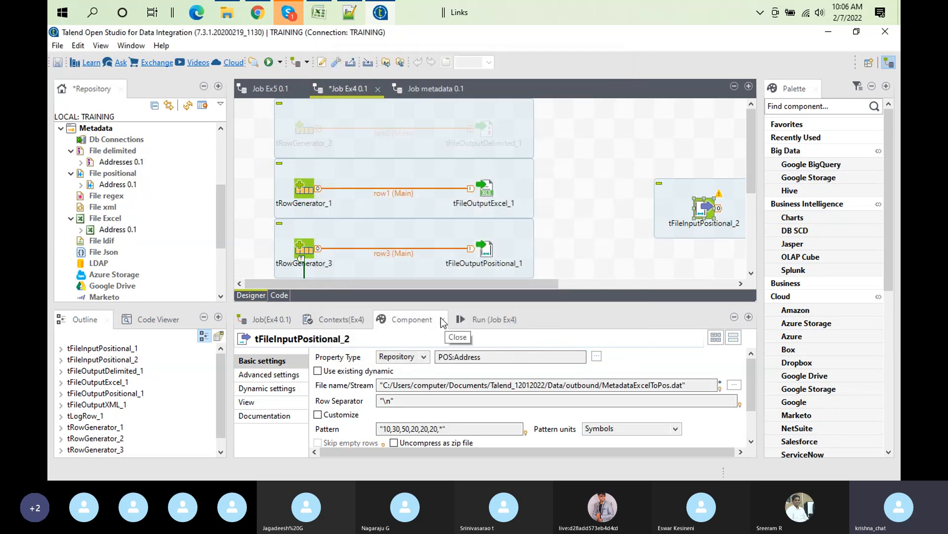
# Step: Examine tFileInputPositional_2's repository-linked settings and view its schema without changing it
pyautogui.doubleClick(426, 326)
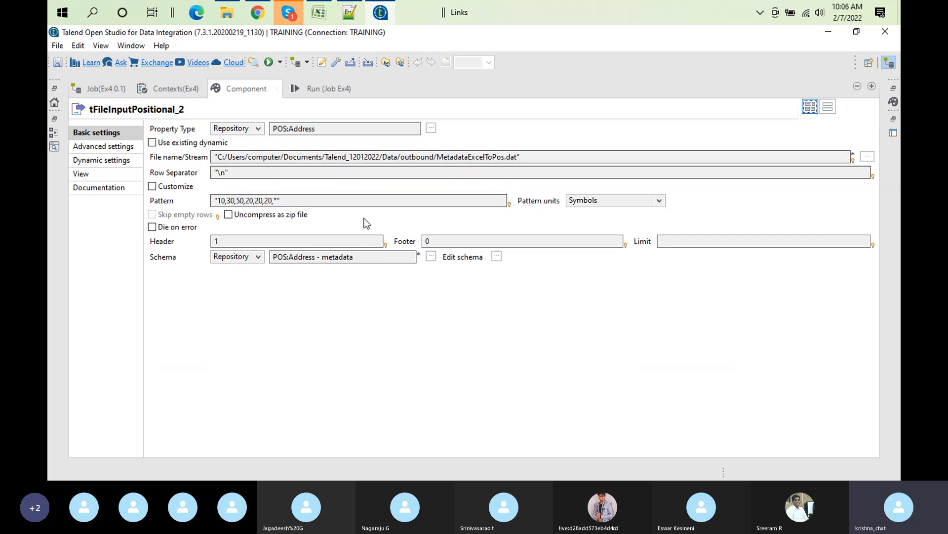
pyautogui.click(497, 257)
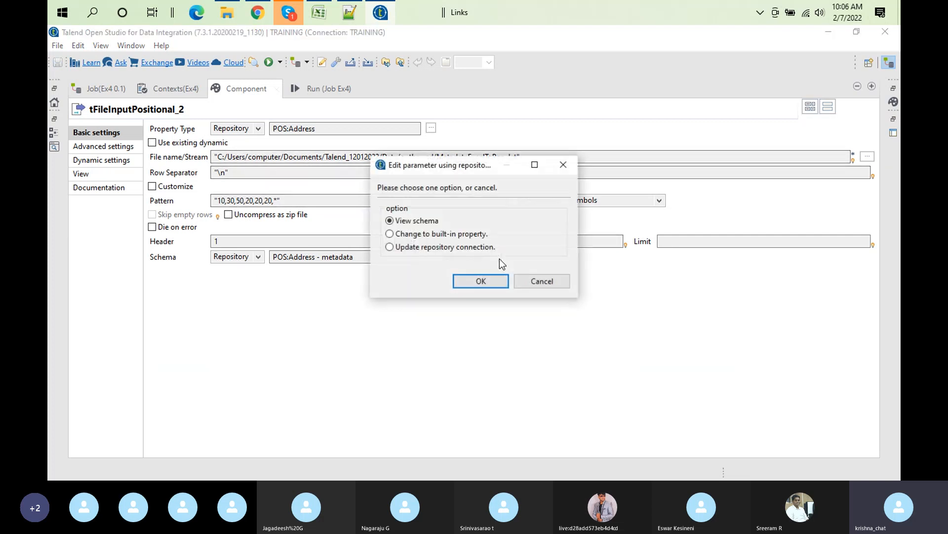
pyautogui.click(478, 279)
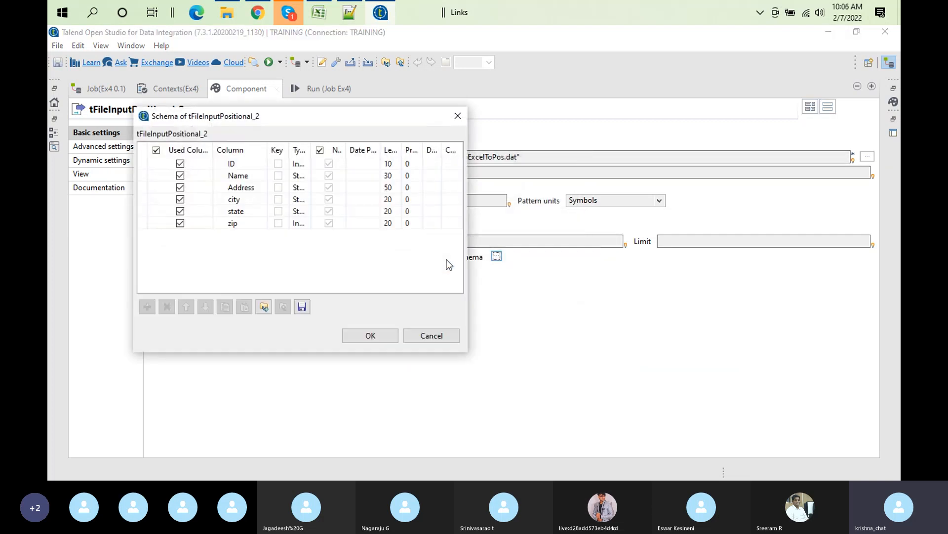
pyautogui.click(375, 333)
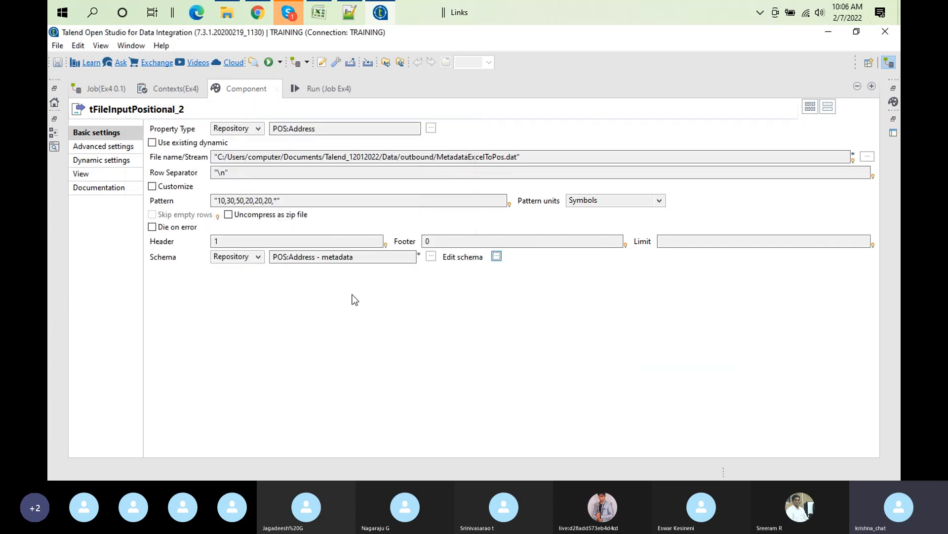
# Step: Set both the property type and the schema of tFileInputPositional_2 to Built-In and open its schema for editing
pyautogui.click(258, 129)
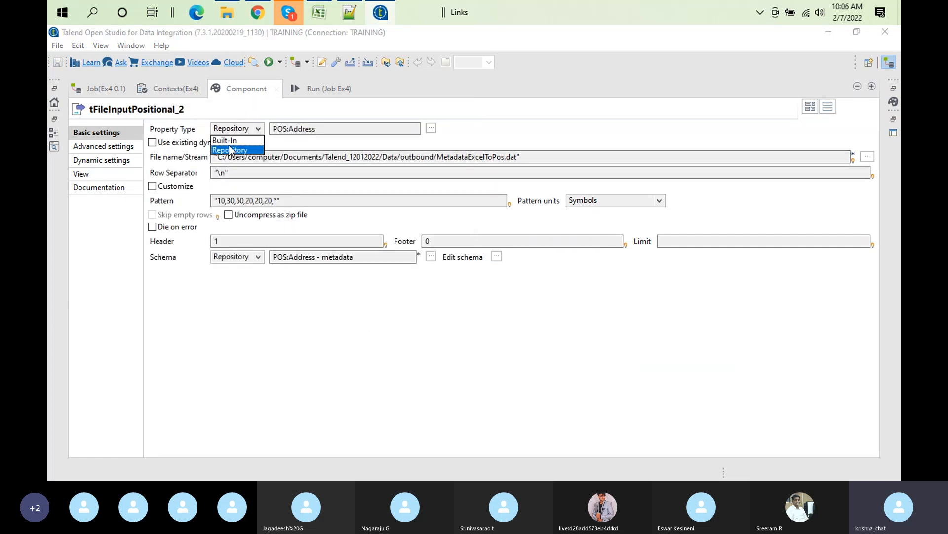
pyautogui.click(228, 144)
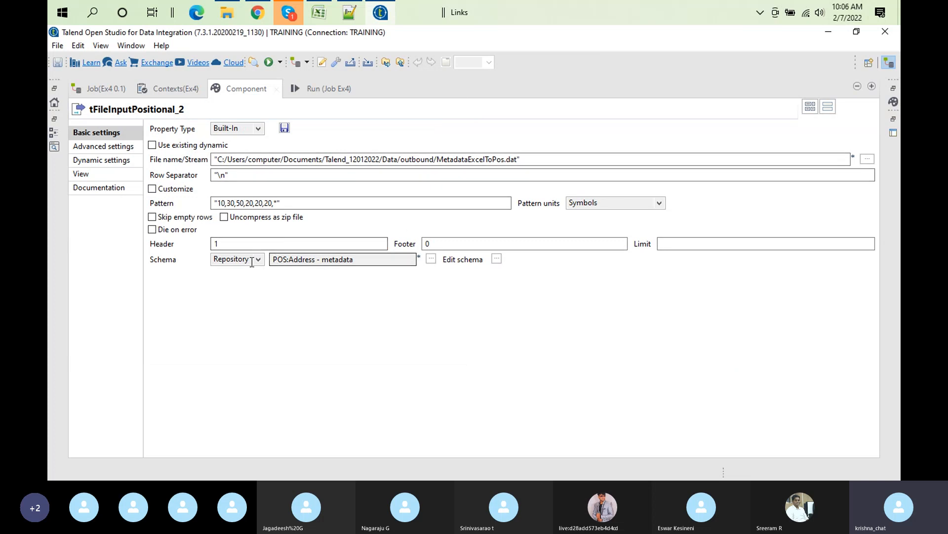
pyautogui.click(252, 260)
pyautogui.click(233, 271)
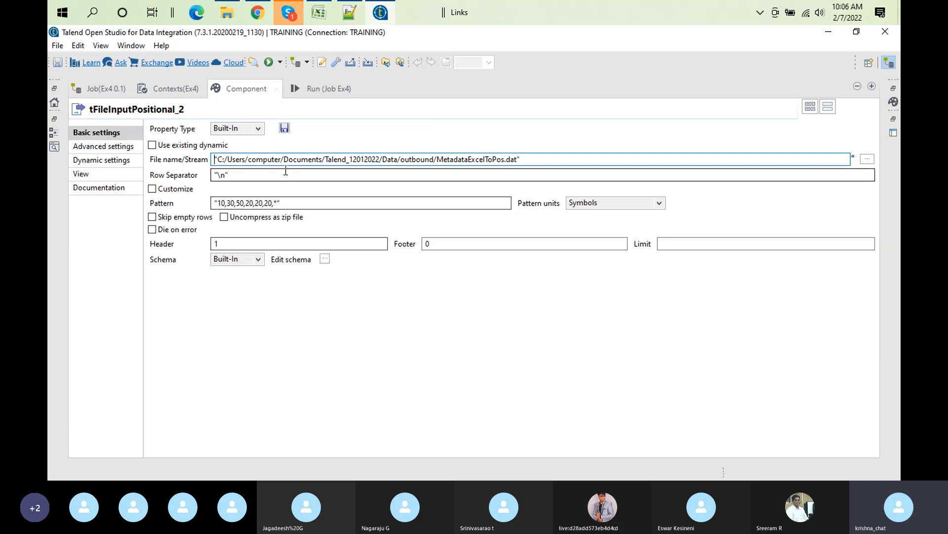
pyautogui.click(325, 259)
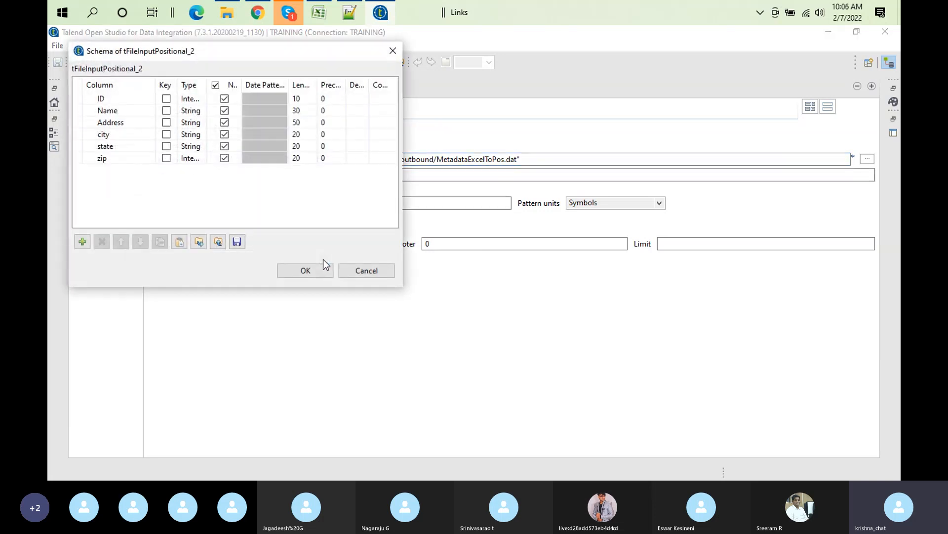
# Step: Set the Address column's length to 60 in tFileInputPositional_2's built-in schema, apply it, and restore the settings view to normal size
pyautogui.click(301, 122)
pyautogui.write('60')
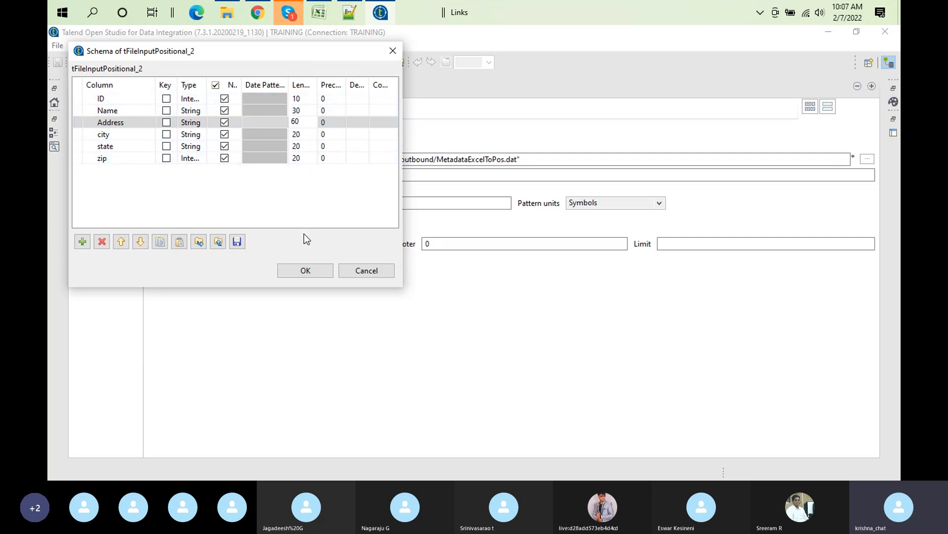
pyautogui.click(313, 272)
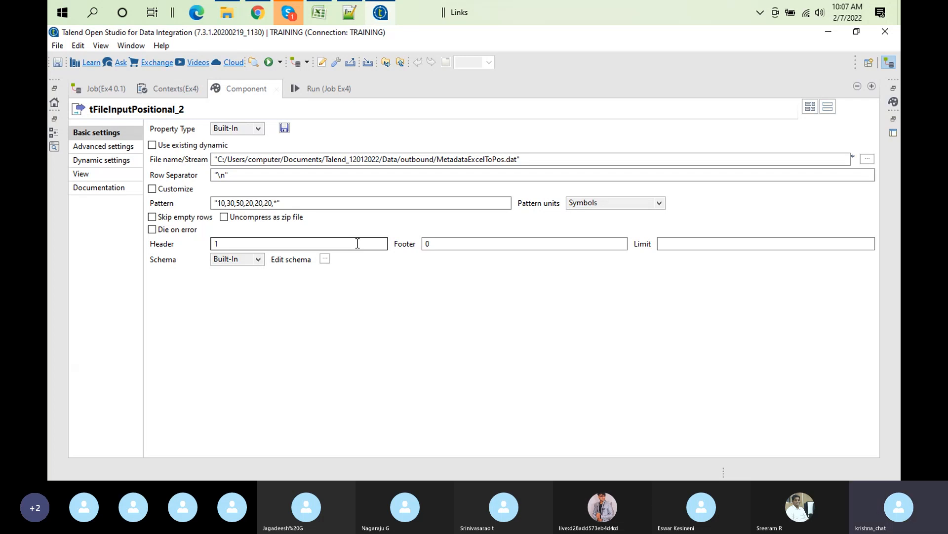
pyautogui.doubleClick(239, 78)
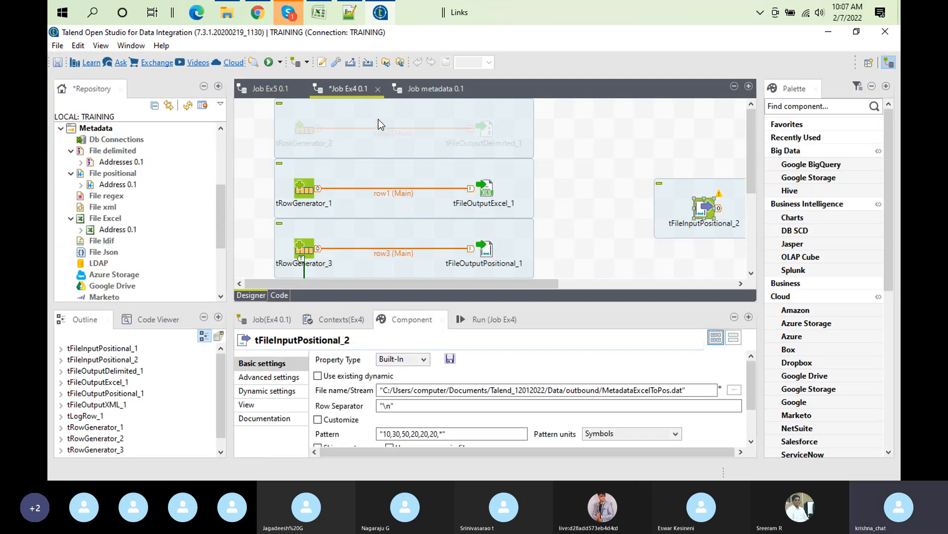
# Step: Review tMap_1's column mappings to the out and allfields outputs in the metadata job
pyautogui.click(423, 92)
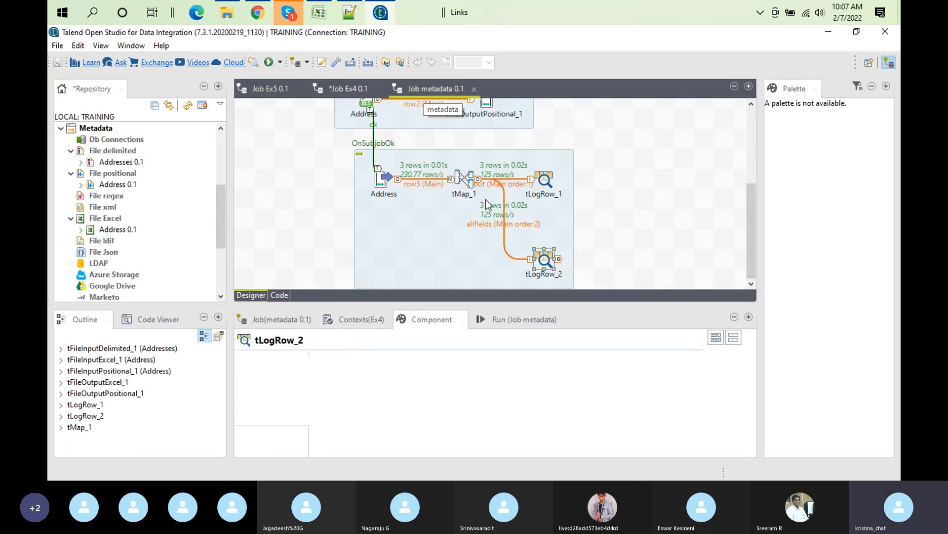
pyautogui.doubleClick(463, 181)
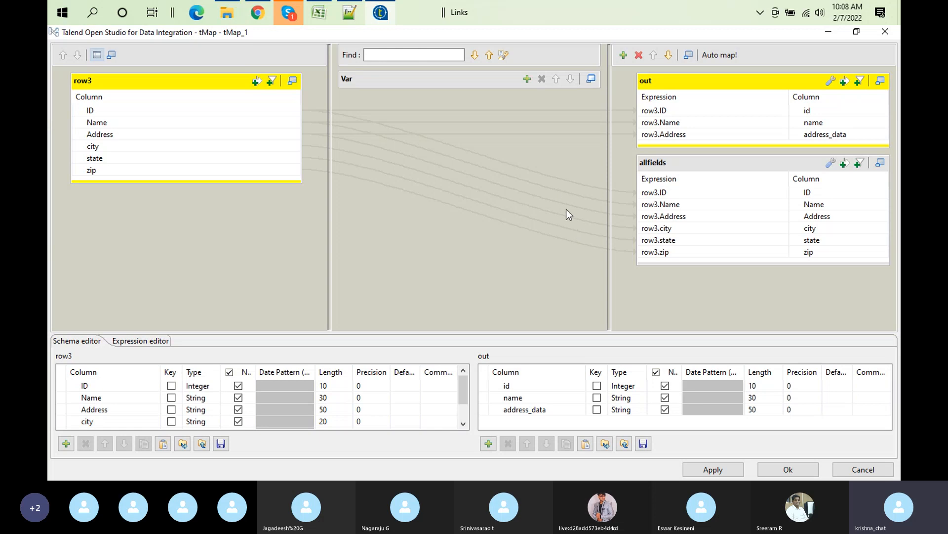
pyautogui.click(800, 470)
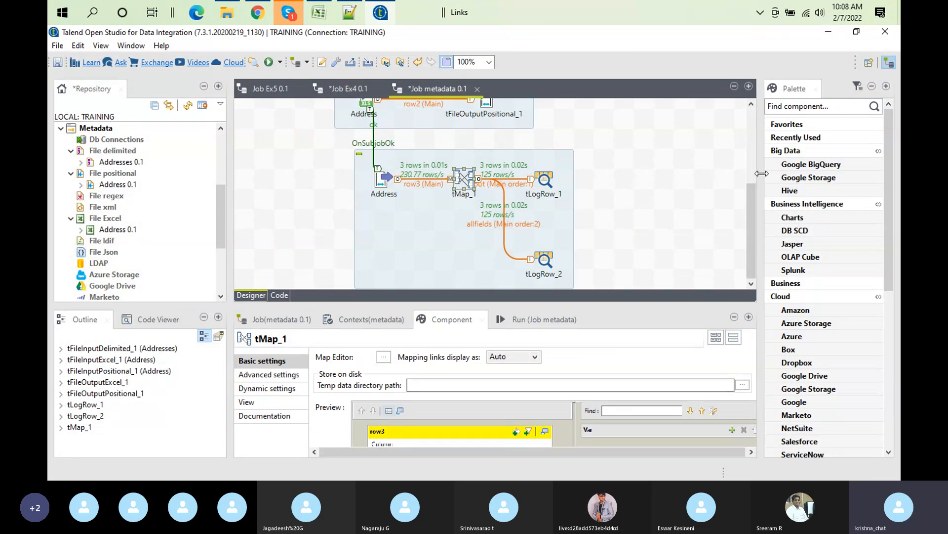
# Step: View the repository-linked settings of the Addresses delimited input in the metadata job
pyautogui.click(752, 141)
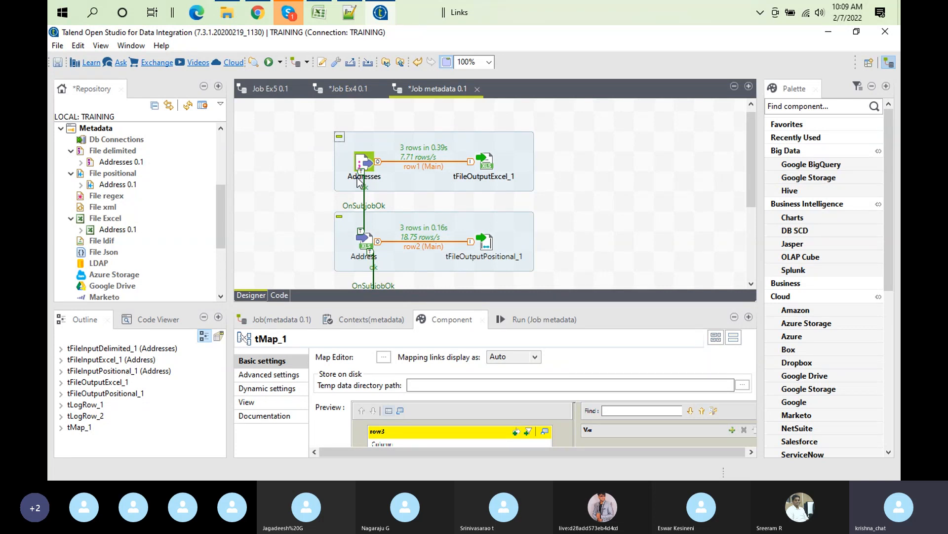
pyautogui.click(505, 321)
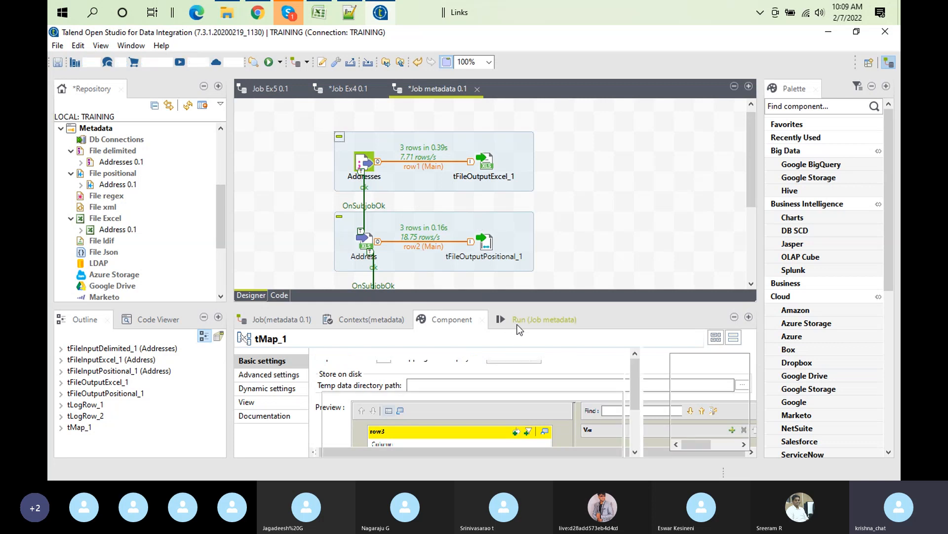
pyautogui.click(460, 321)
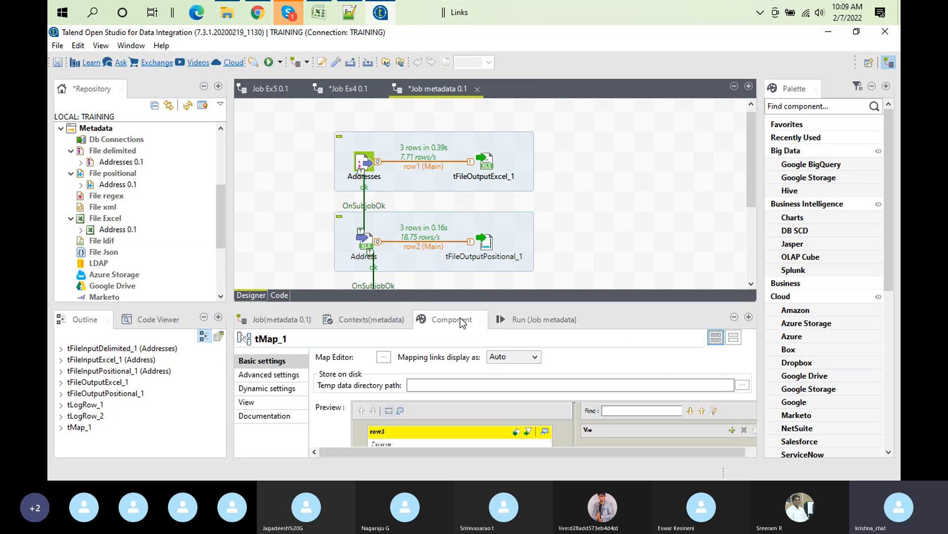
pyautogui.click(361, 159)
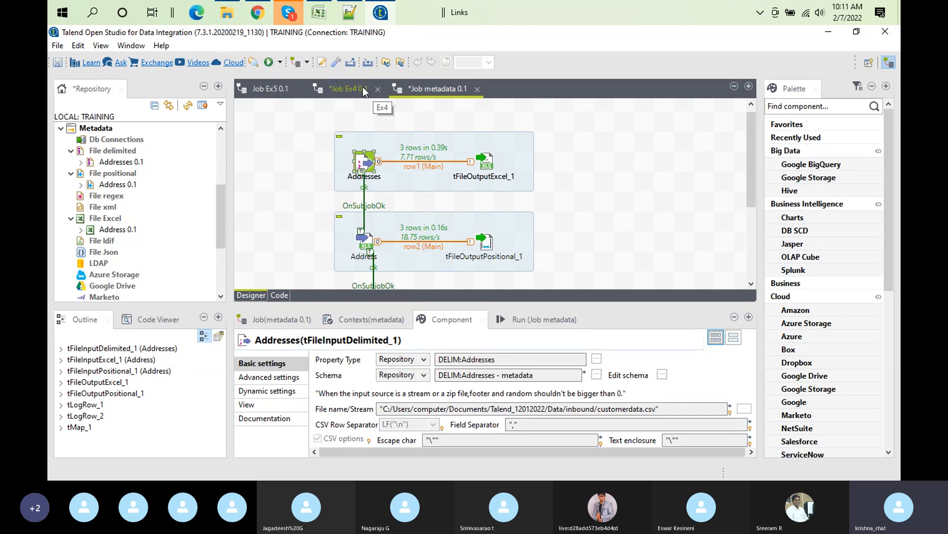
# Step: Save and close the jobs Ex4 and metadata, close job Ex5, and switch to the Skype call
pyautogui.click(378, 88)
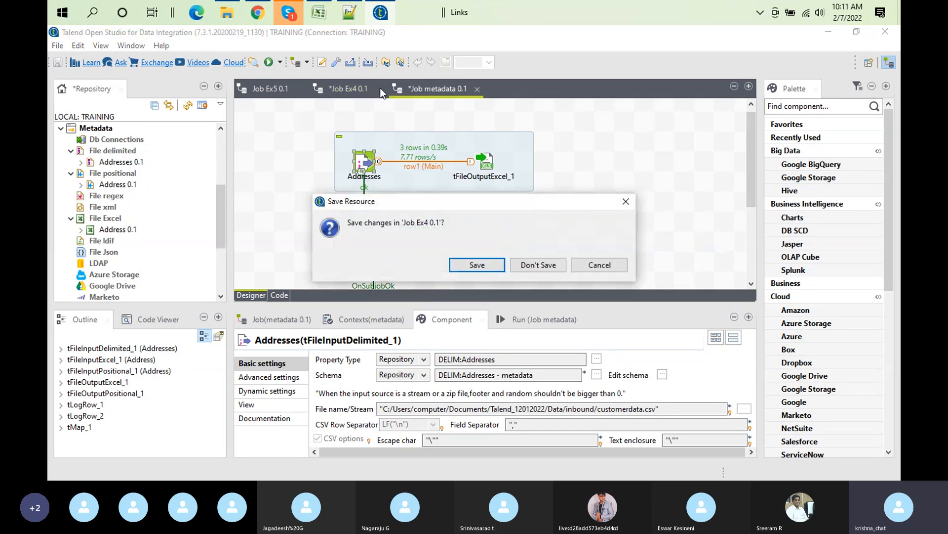
pyautogui.click(481, 264)
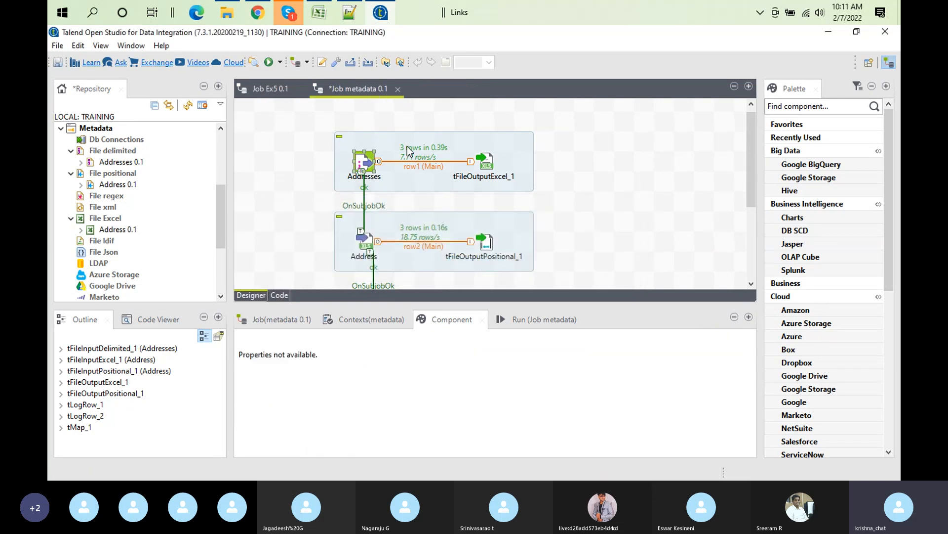
pyautogui.click(399, 90)
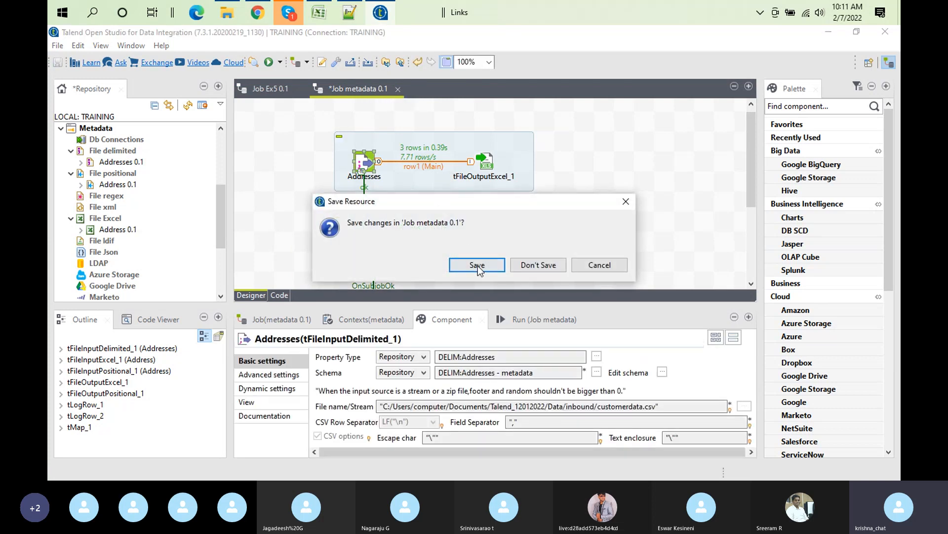
pyautogui.click(478, 265)
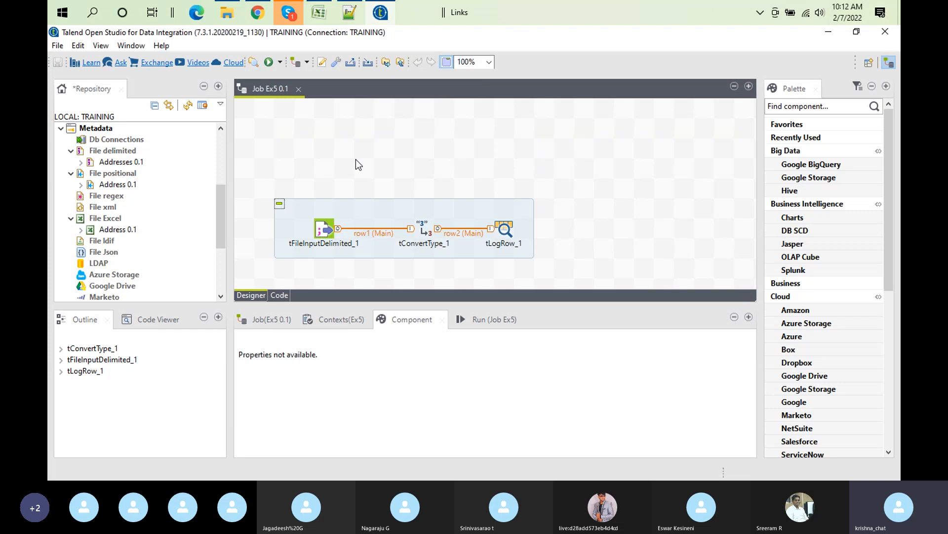
pyautogui.click(299, 90)
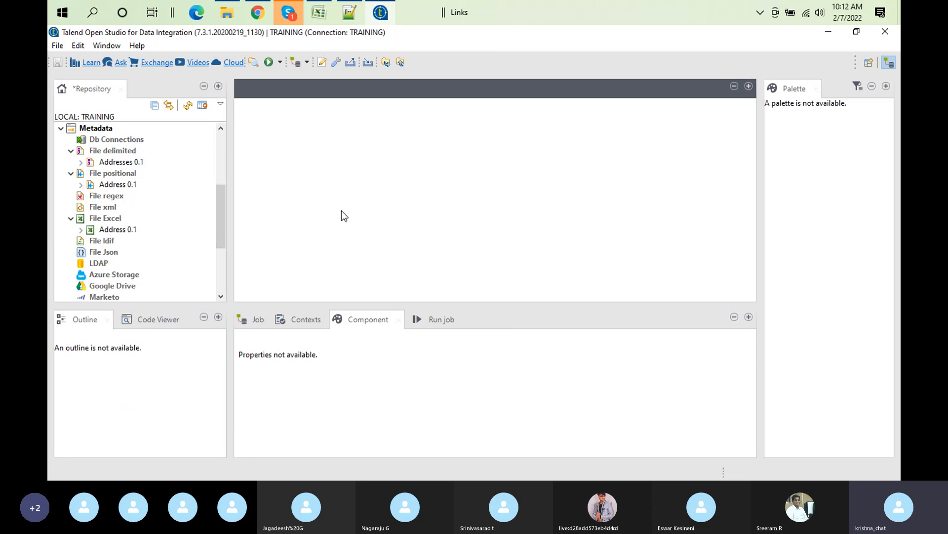
pyautogui.click(289, 13)
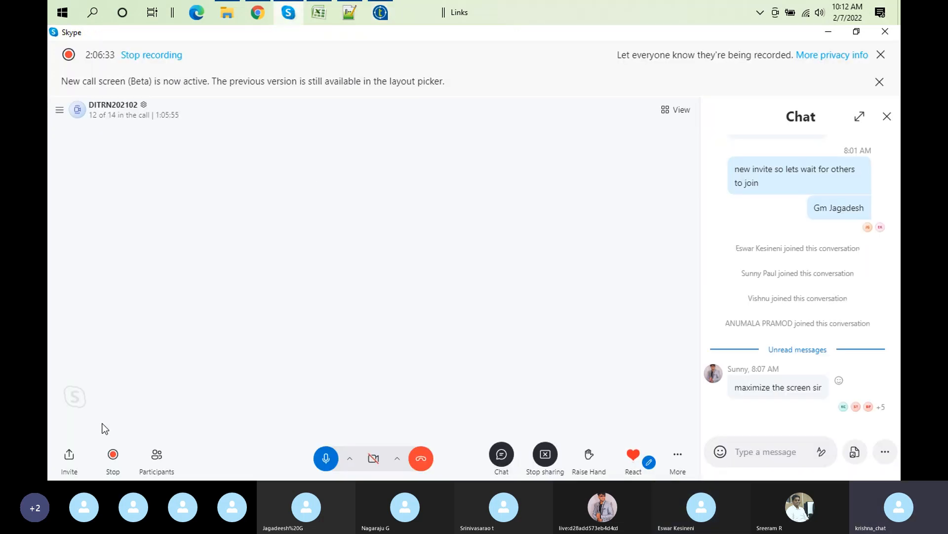